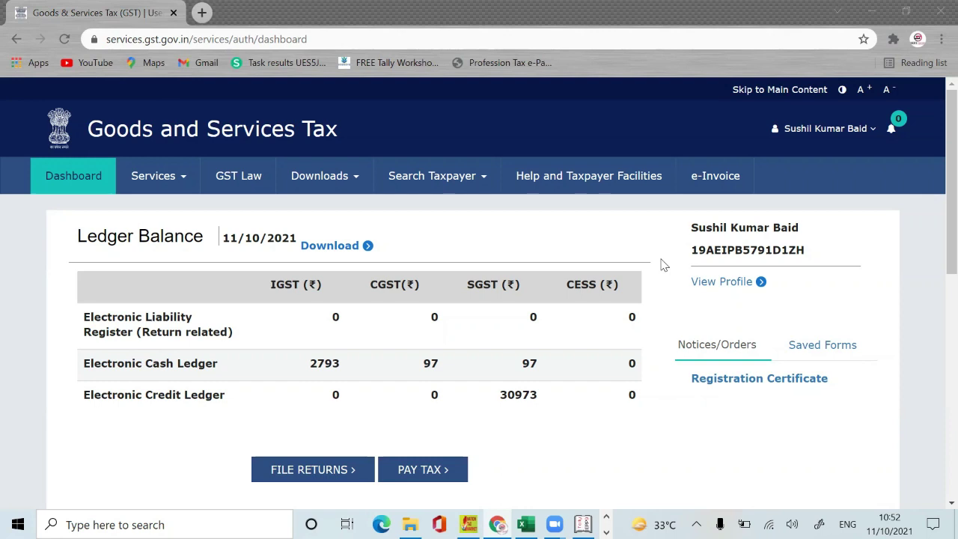
# Step: Go to Services > Returns > Returns Dashboard
pyautogui.click(173, 174)
pyautogui.moveTo(225, 210)
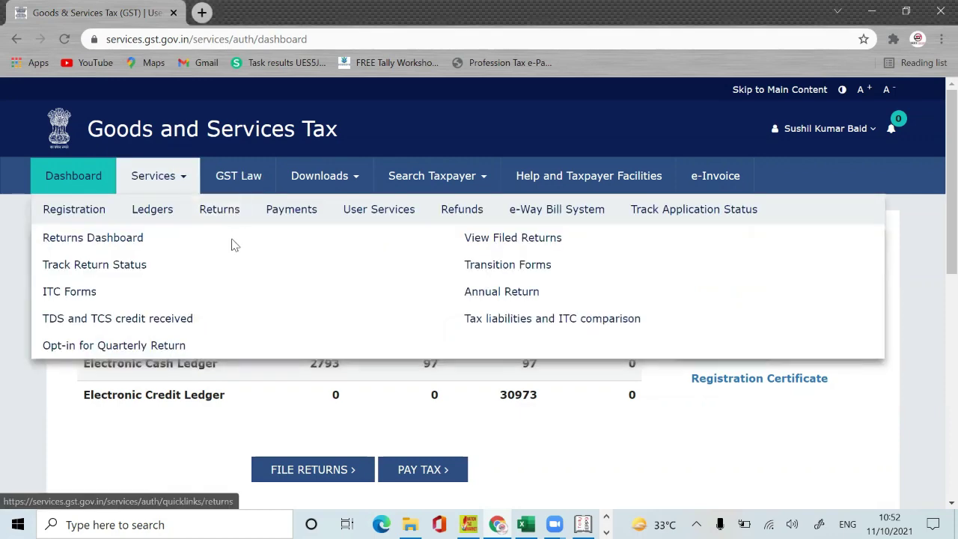
pyautogui.click(119, 238)
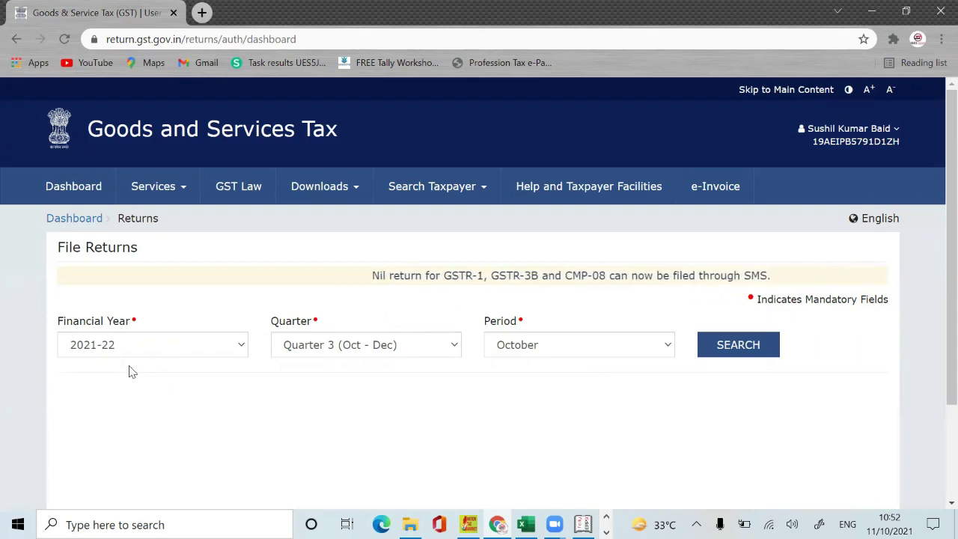
# Step: Search the returns for Quarter 2 (Jul - Sep), period September
pyautogui.click(377, 347)
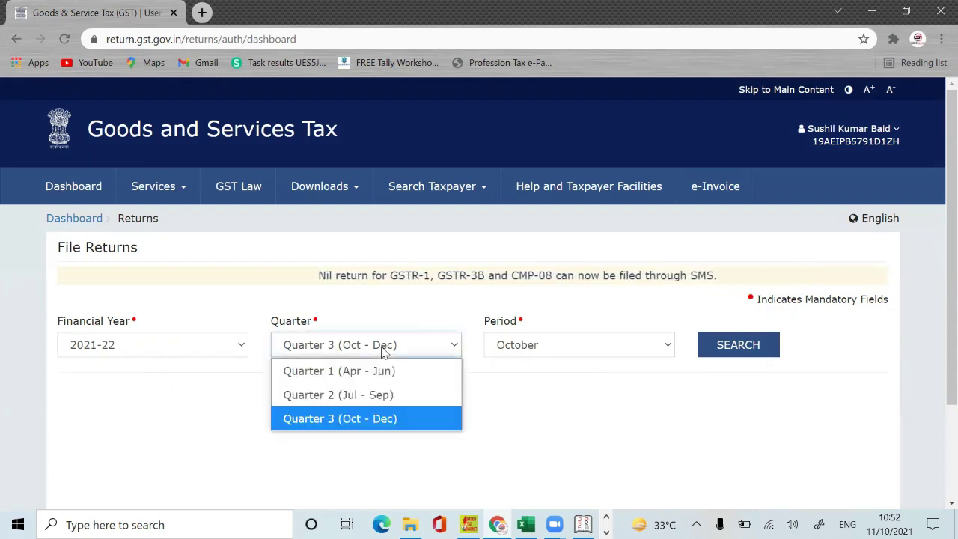
pyautogui.click(367, 394)
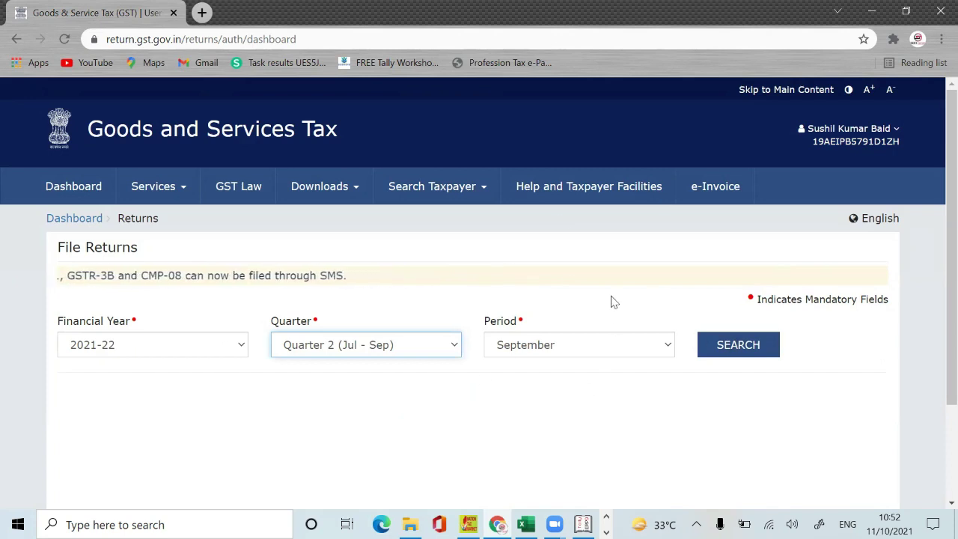
pyautogui.click(636, 340)
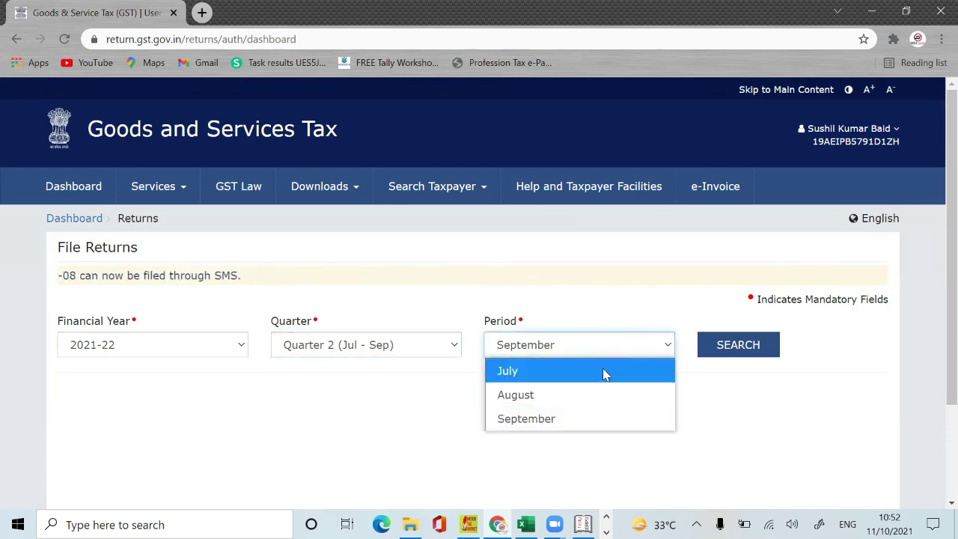
pyautogui.click(587, 431)
pyautogui.click(761, 345)
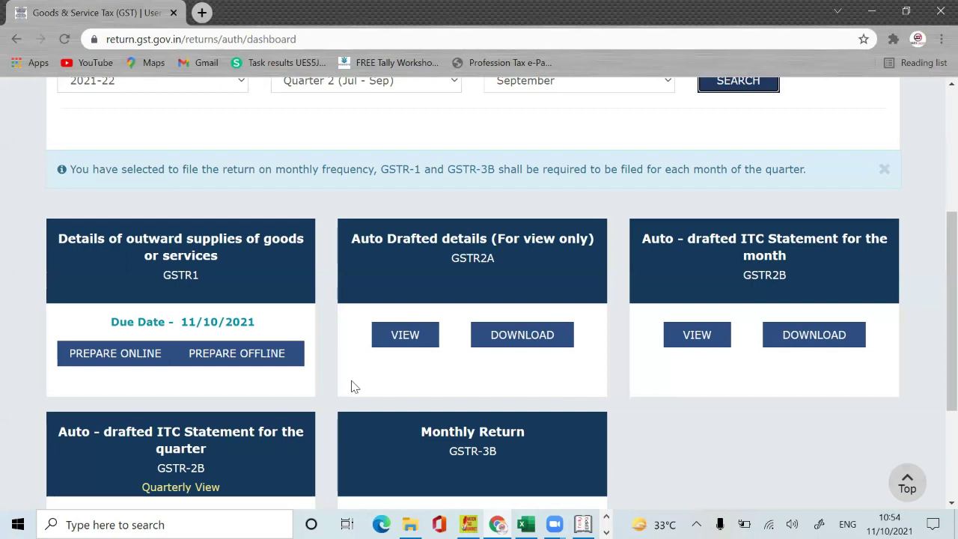
# Step: Start online preparation of the GSTR1 outward supplies return, due 11/10/2021
pyautogui.click(140, 360)
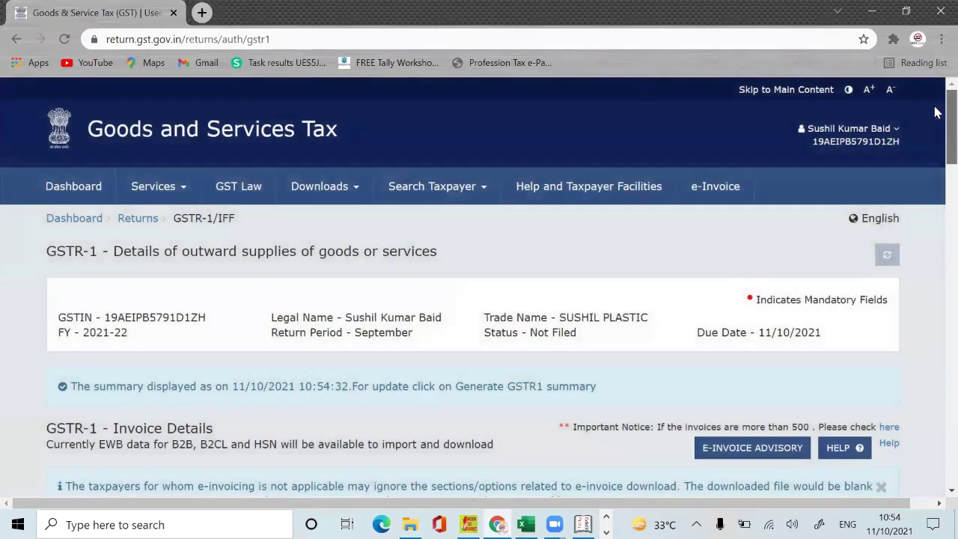
pyautogui.moveTo(934, 111); pyautogui.dragTo(937, 177)
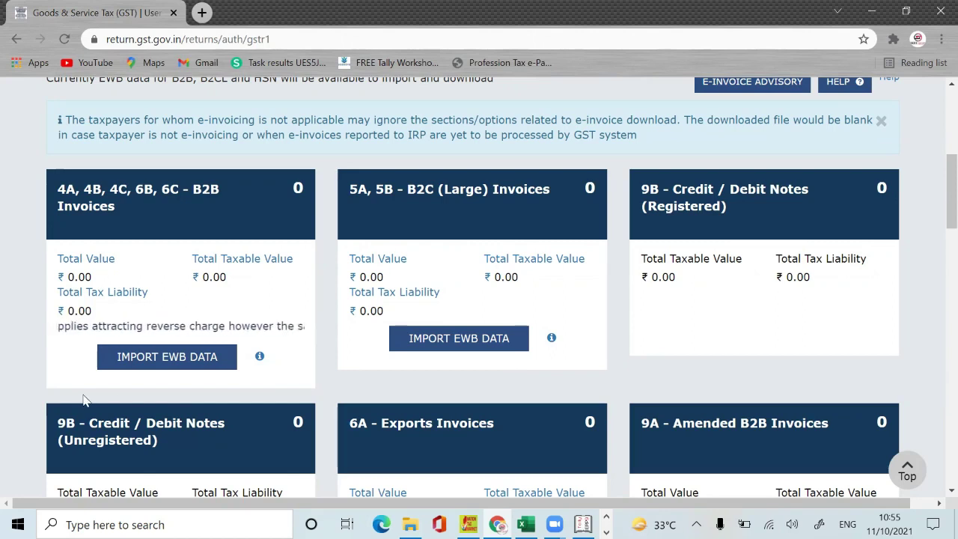
pyautogui.click(175, 362)
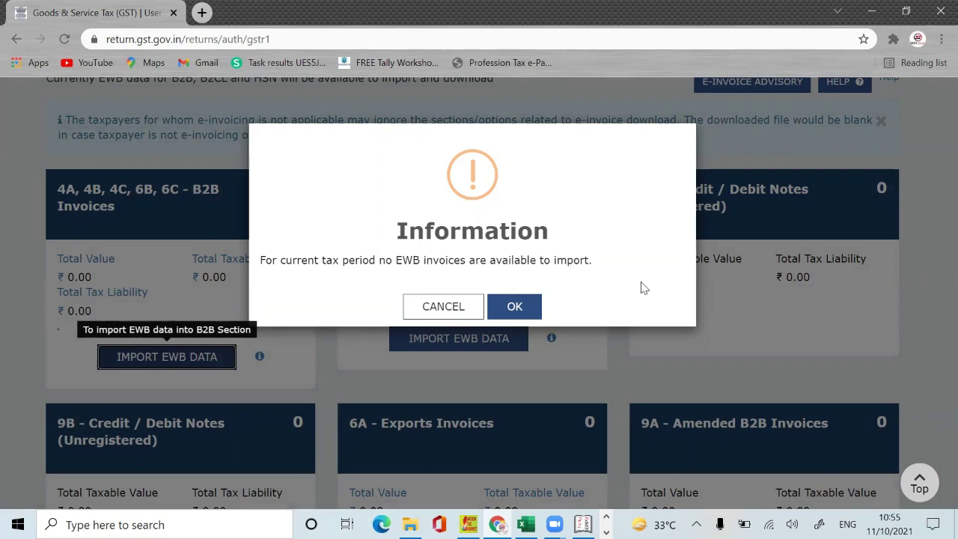
pyautogui.click(453, 306)
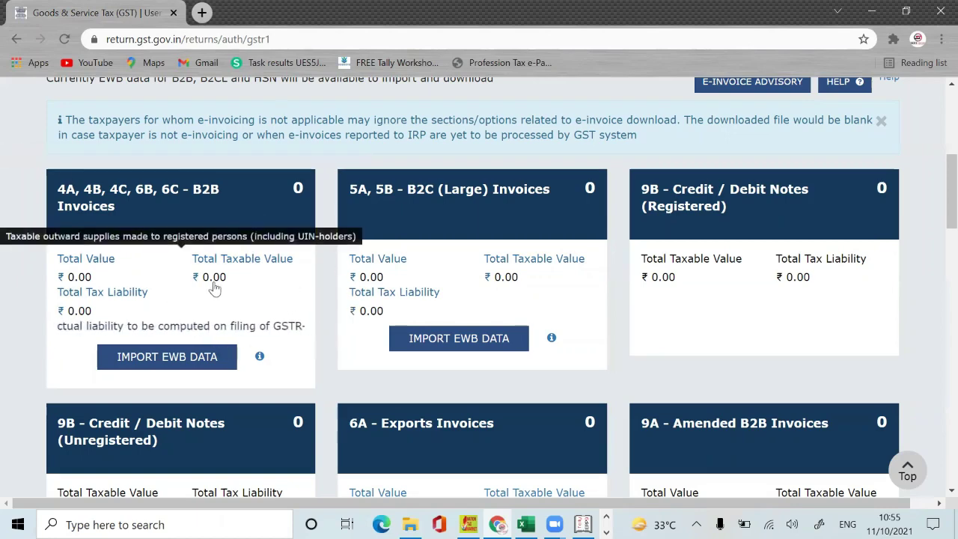
# Step: Add a new B2B invoice and paste the receiver's GSTIN copied from Notepad
pyautogui.click(171, 236)
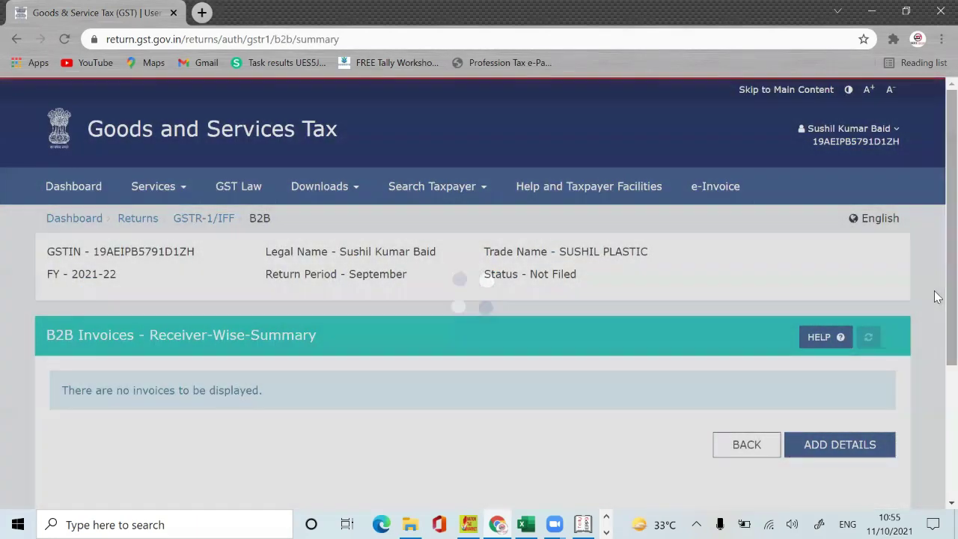
pyautogui.scroll(-3, 935, 299)
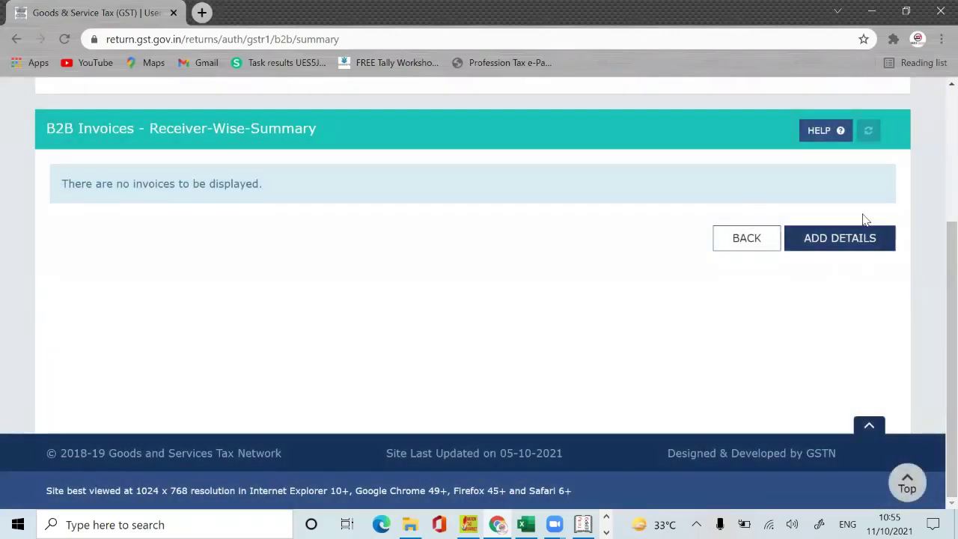
pyautogui.click(847, 240)
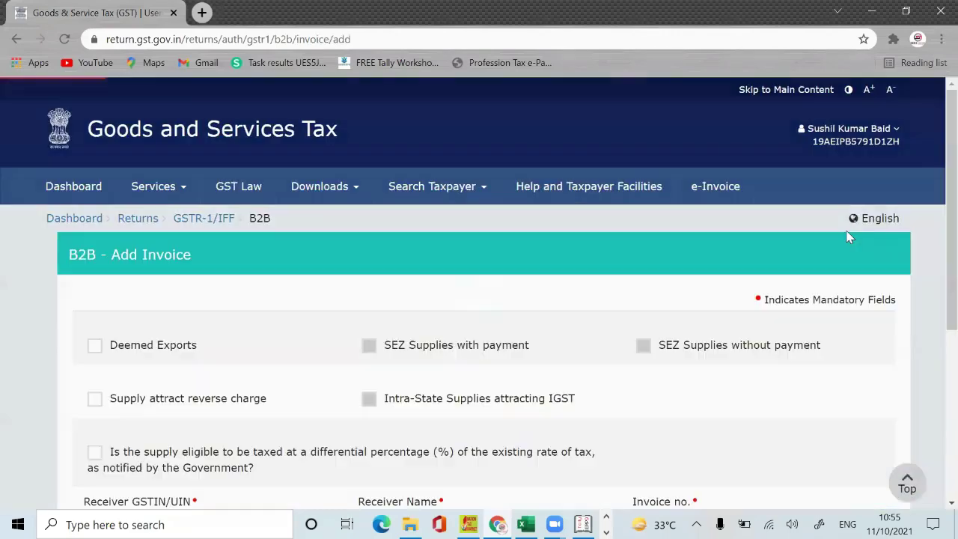
pyautogui.scroll(-4, 936, 284)
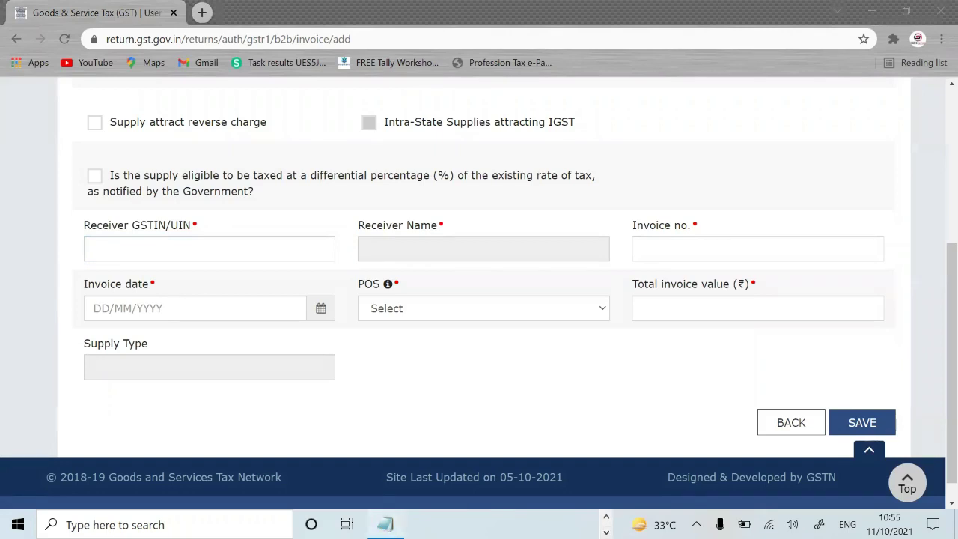
pyautogui.click(386, 524)
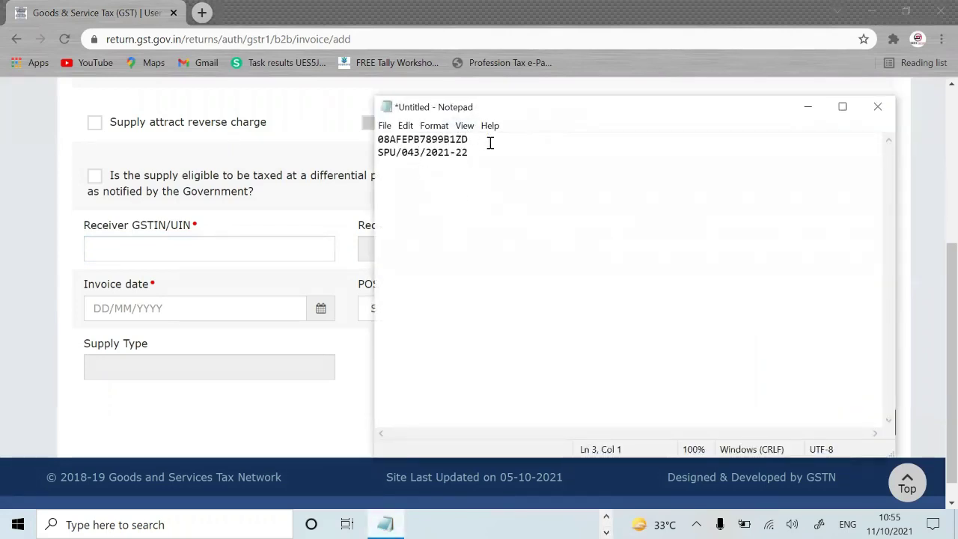
pyautogui.moveTo(487, 138); pyautogui.dragTo(361, 139)
pyautogui.hotkey('ctrl', 'c')
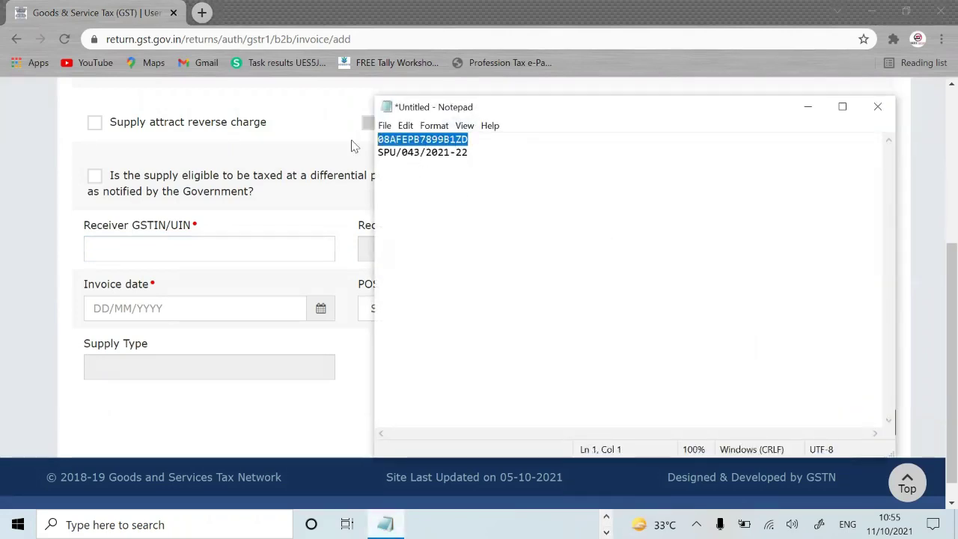
pyautogui.click(808, 107)
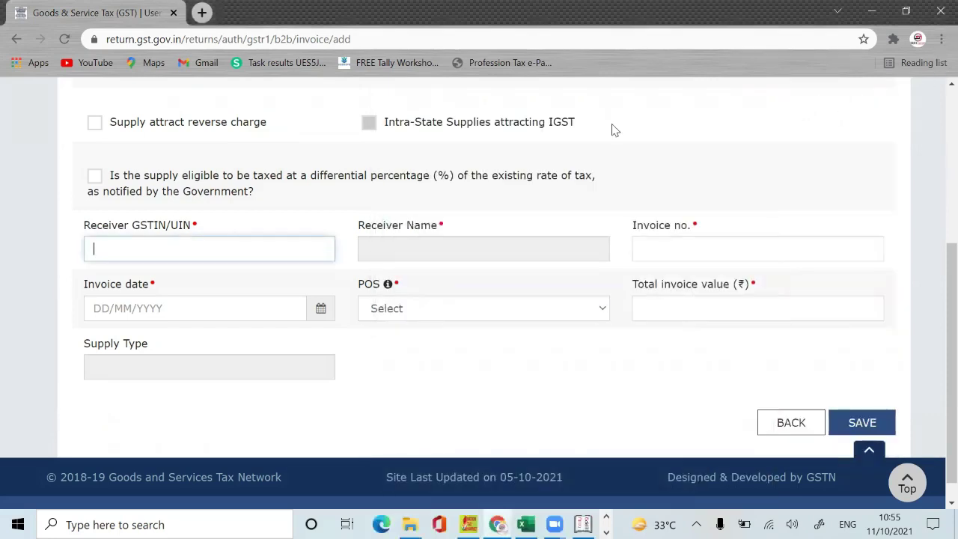
pyautogui.hotkey('ctrl', 'v')
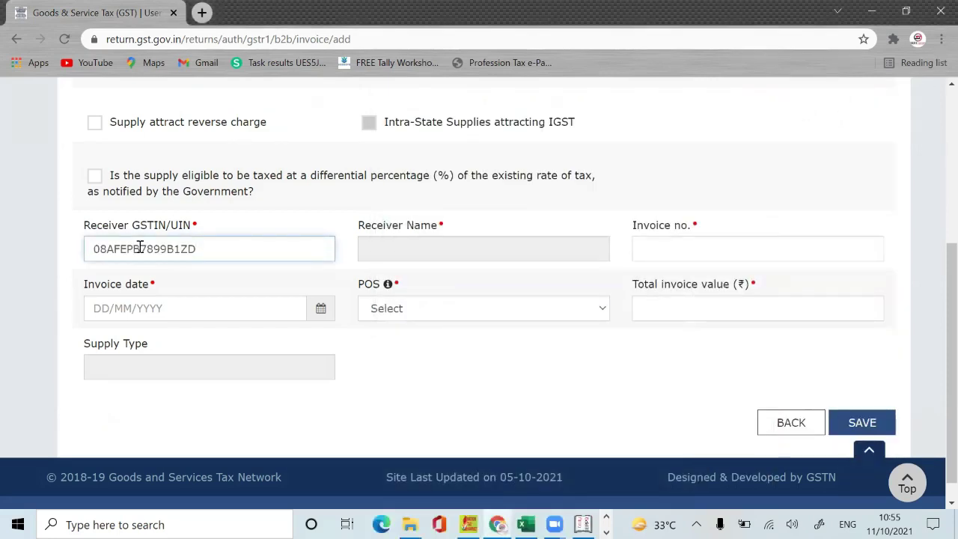
pyautogui.press('Tab')
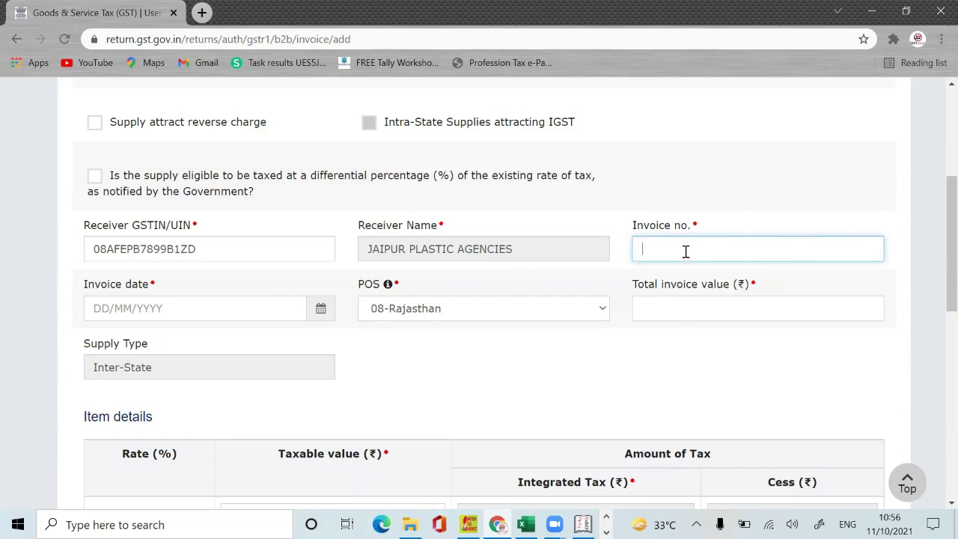
# Step: Fill in invoice number 123, date 02/09/2021 and total value 14000
pyautogui.click(267, 396)
pyautogui.click(153, 307)
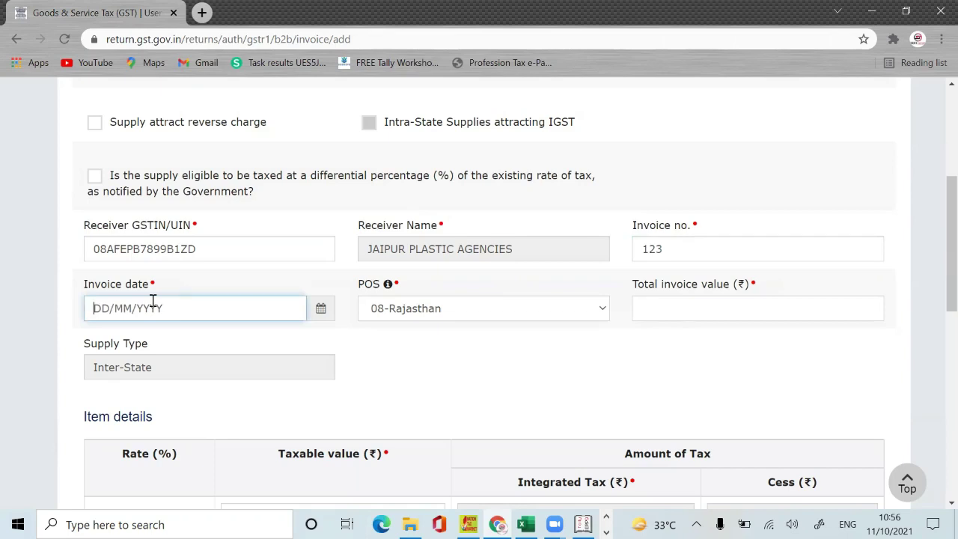
pyautogui.write('020920')
pyautogui.click(537, 352)
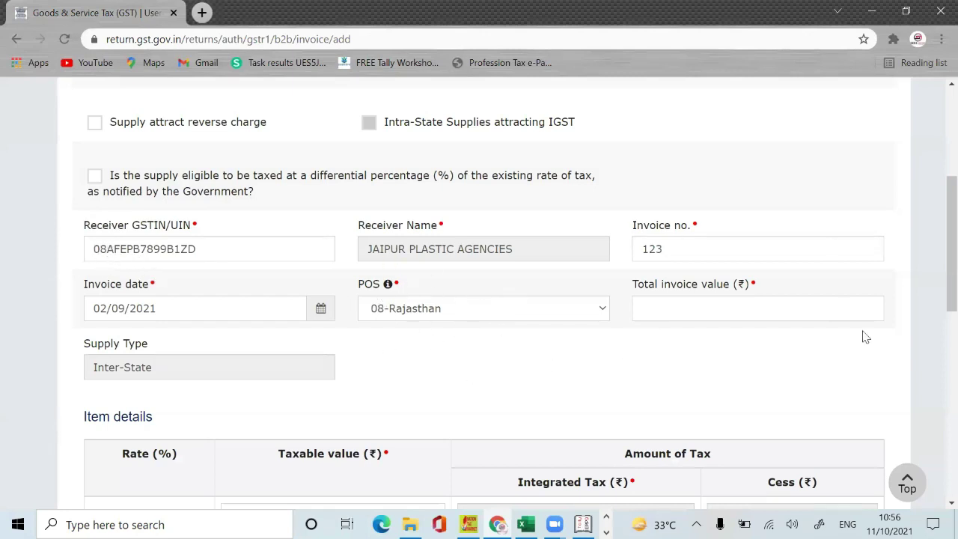
pyautogui.click(722, 298)
pyautogui.write('14000')
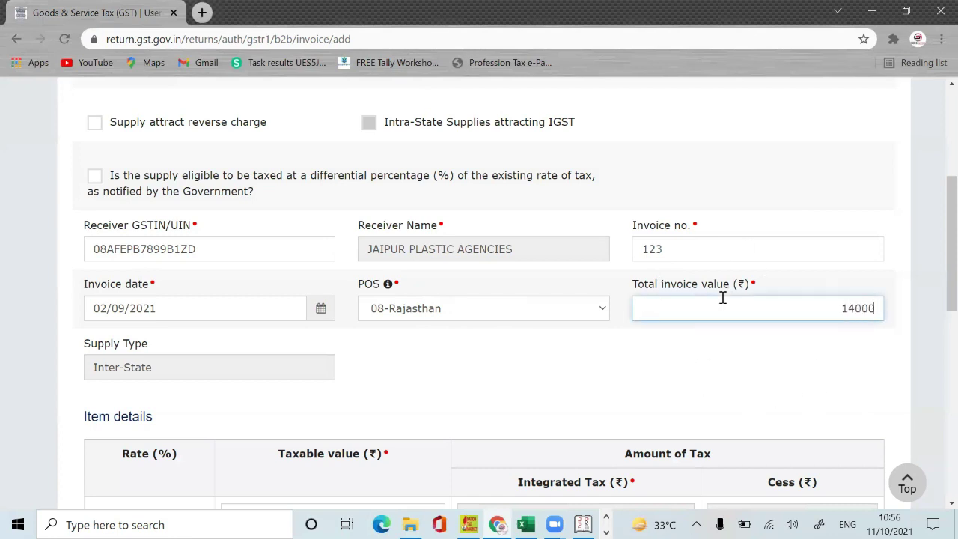
pyautogui.click(652, 365)
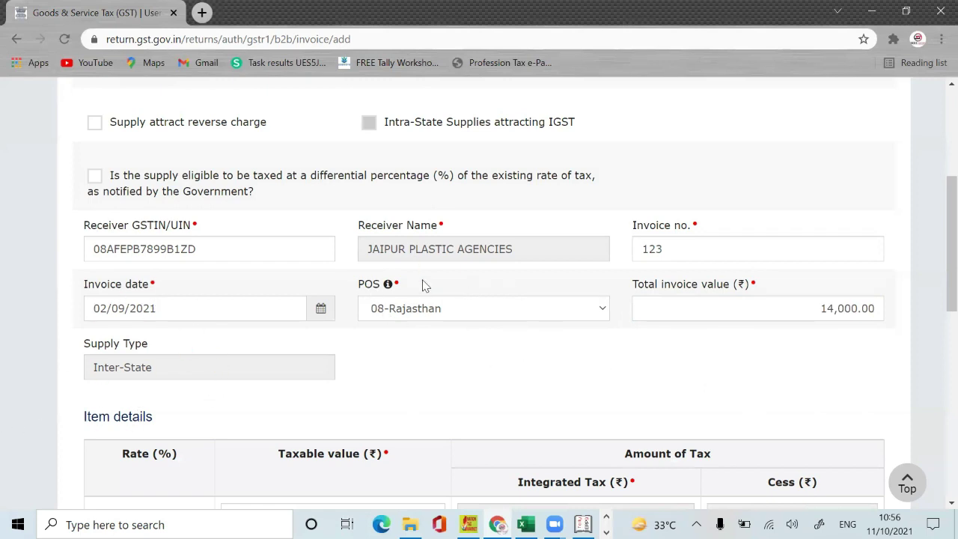
# Step: Enter 2000 as the 12% taxable value, then leave for the empty B2B receiver-wise summary
pyautogui.moveTo(934, 274); pyautogui.dragTo(936, 426)
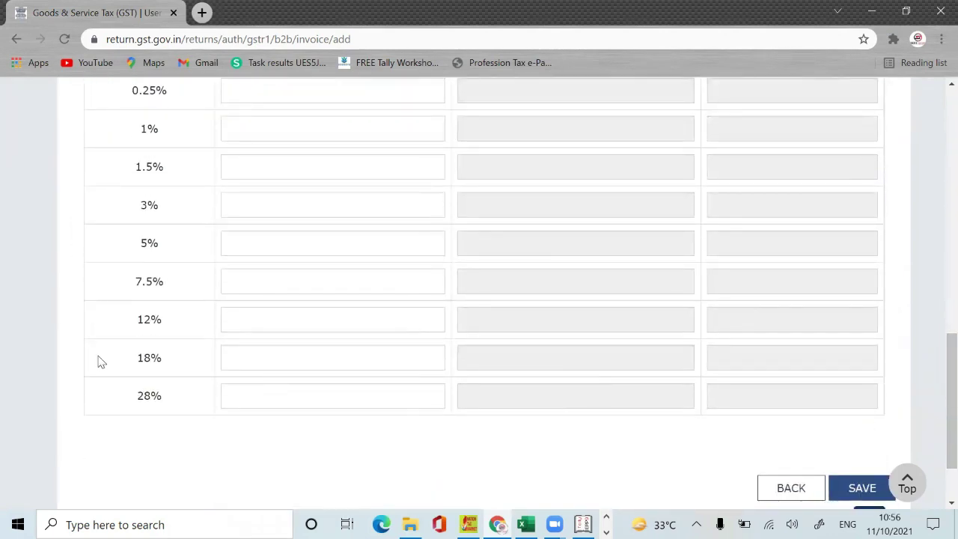
pyautogui.click(351, 317)
pyautogui.write('2000')
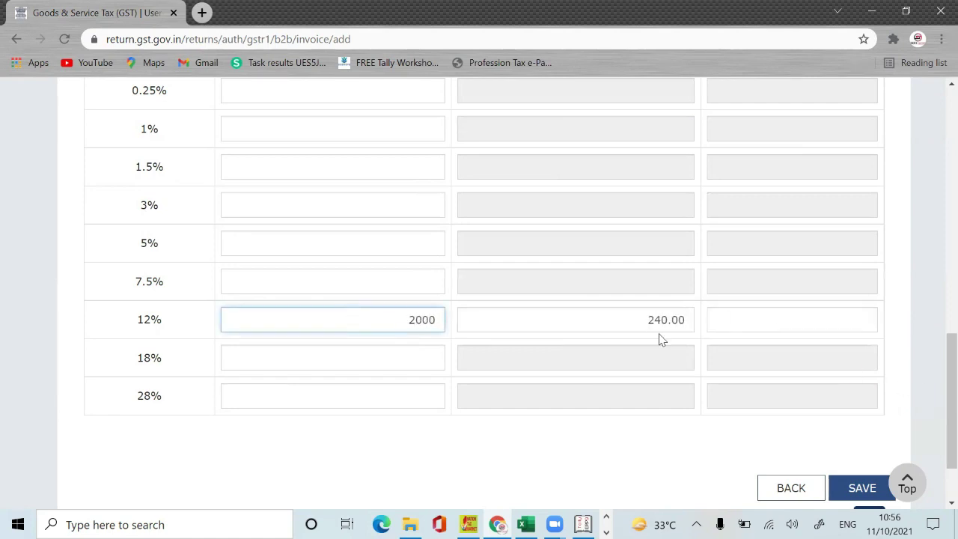
pyautogui.moveTo(938, 421); pyautogui.dragTo(396, 314)
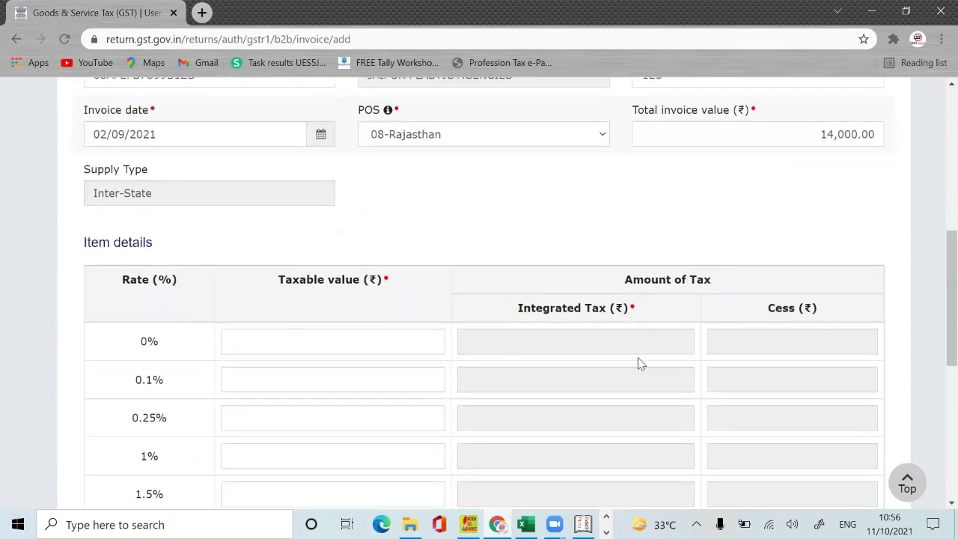
pyautogui.moveTo(935, 299); pyautogui.dragTo(936, 451)
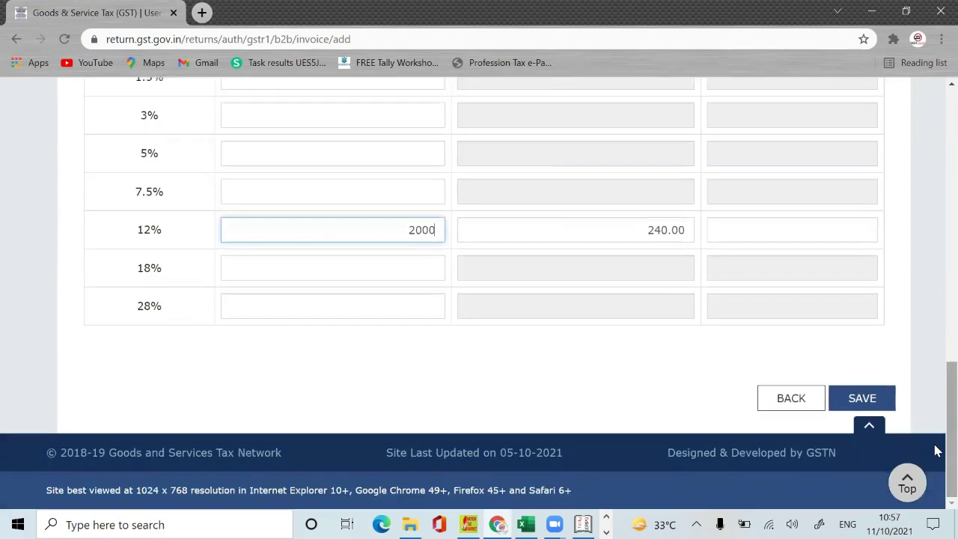
pyautogui.click(784, 396)
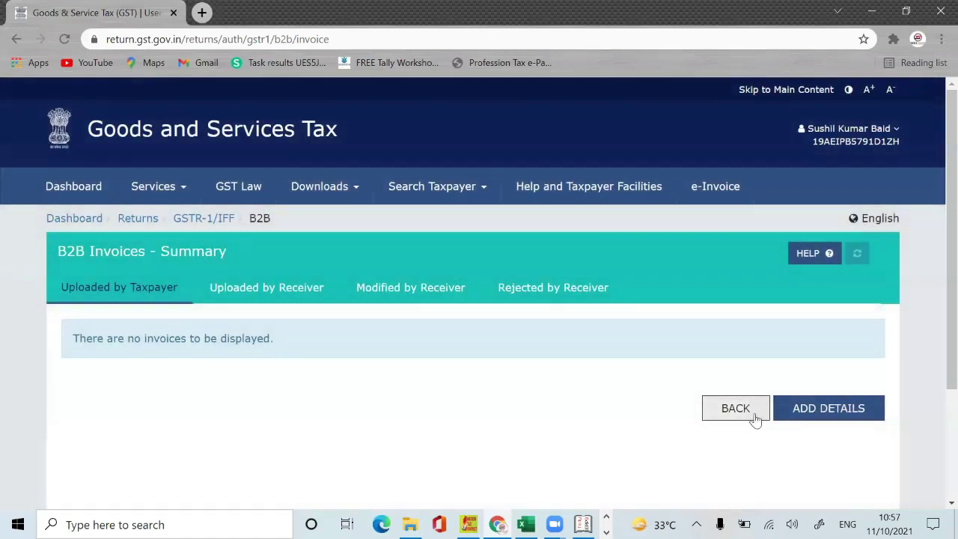
pyautogui.click(752, 410)
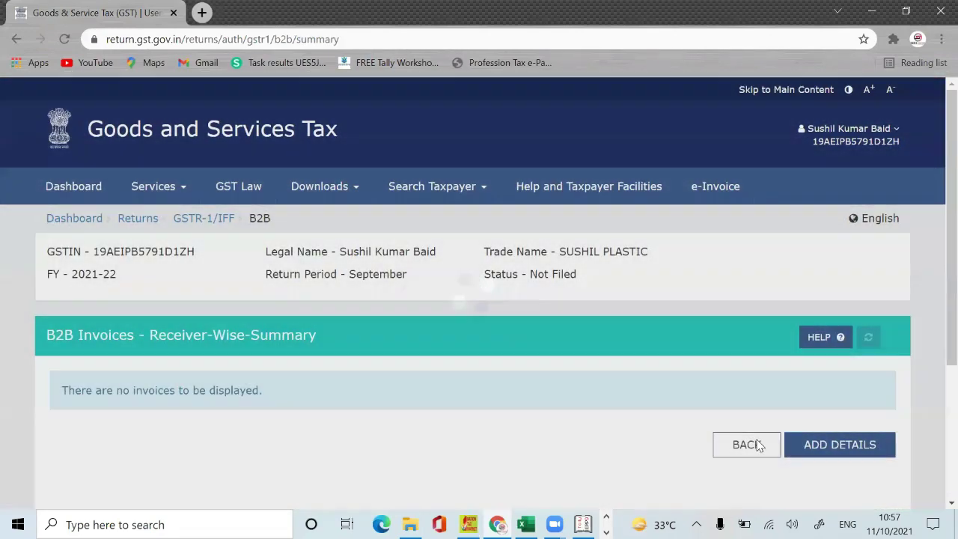
# Step: Return to the GSTR-1 tiles page, where B2B Invoices shows 0 records and ₹0.00
pyautogui.click(758, 445)
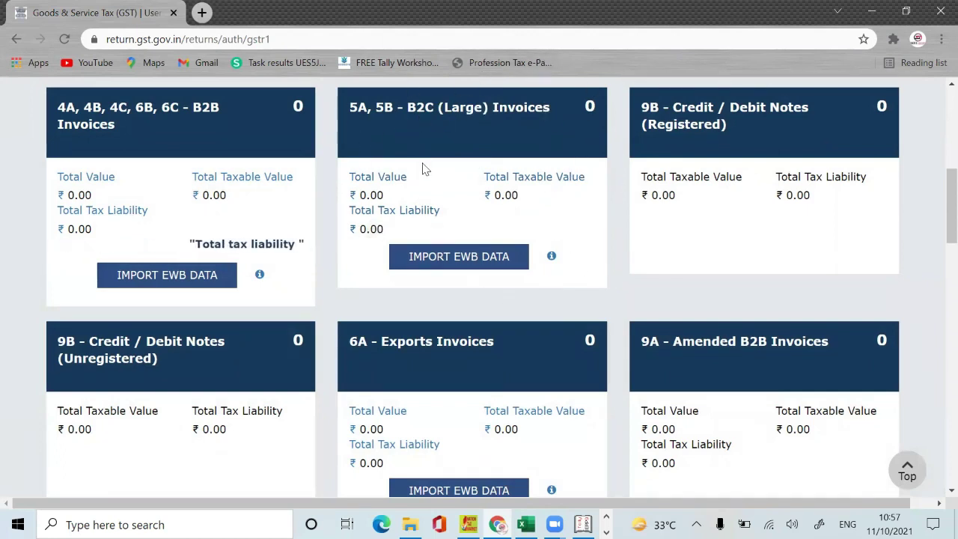
# Step: Add a new B2C (Large) invoice with place of supply 03-Punjab
pyautogui.click(482, 149)
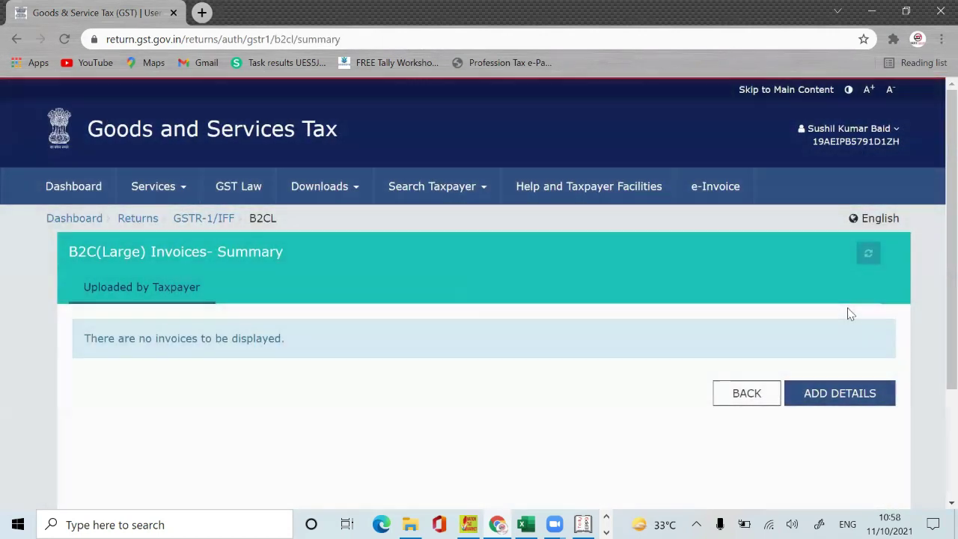
pyautogui.click(847, 393)
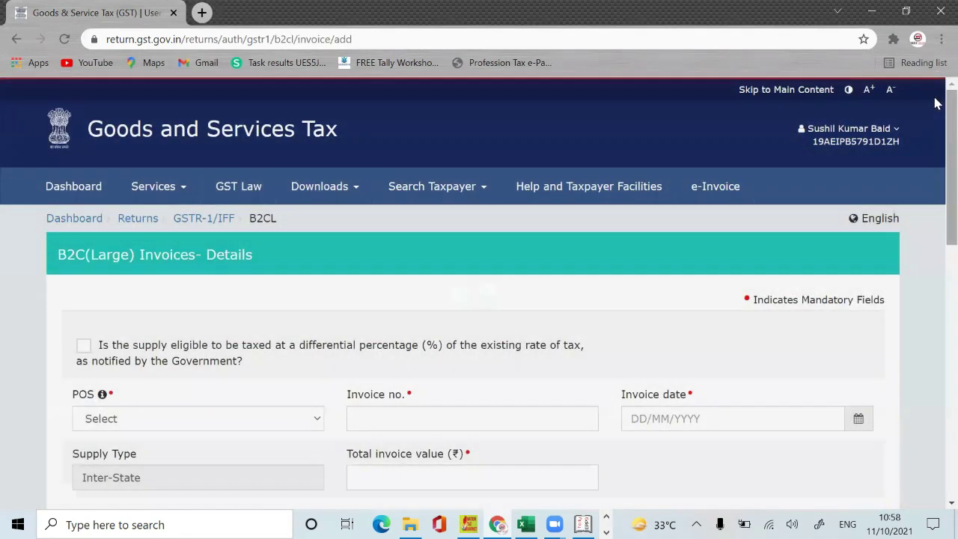
pyautogui.scroll(-4, 936, 103)
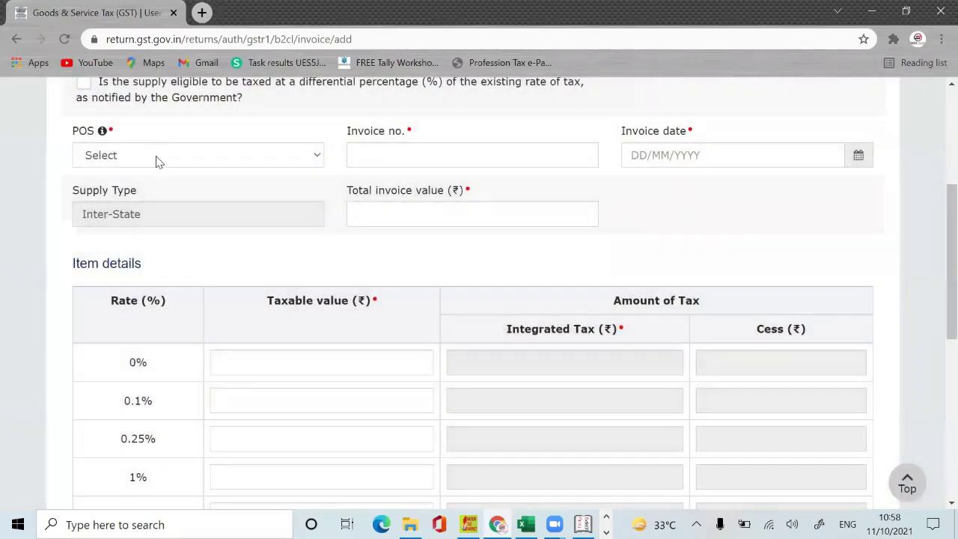
pyautogui.click(156, 158)
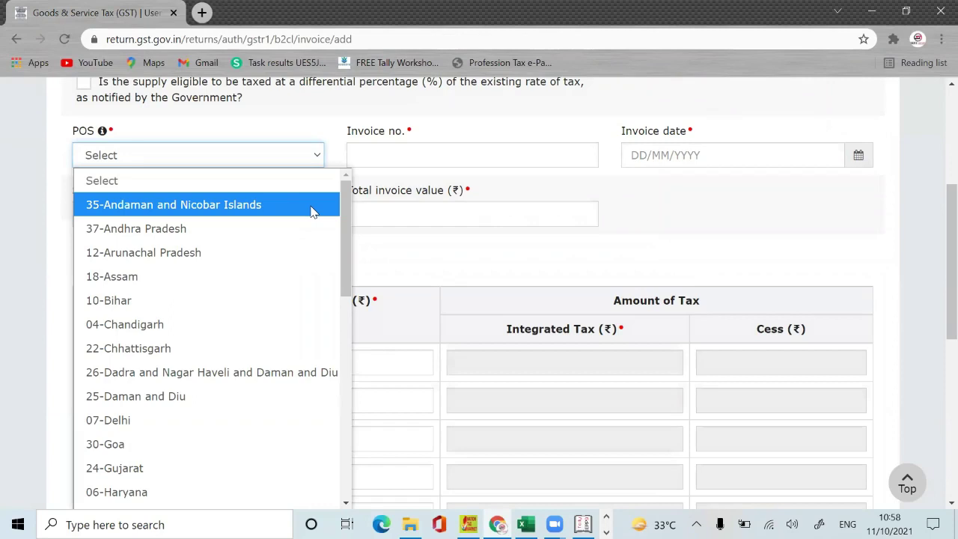
pyautogui.press('Down')
pyautogui.press('Down')
pyautogui.press('Down')
pyautogui.press('Down')
pyautogui.press('Down')
pyautogui.press('Down')
pyautogui.press('Down')
pyautogui.press('Down')
pyautogui.press('Down')
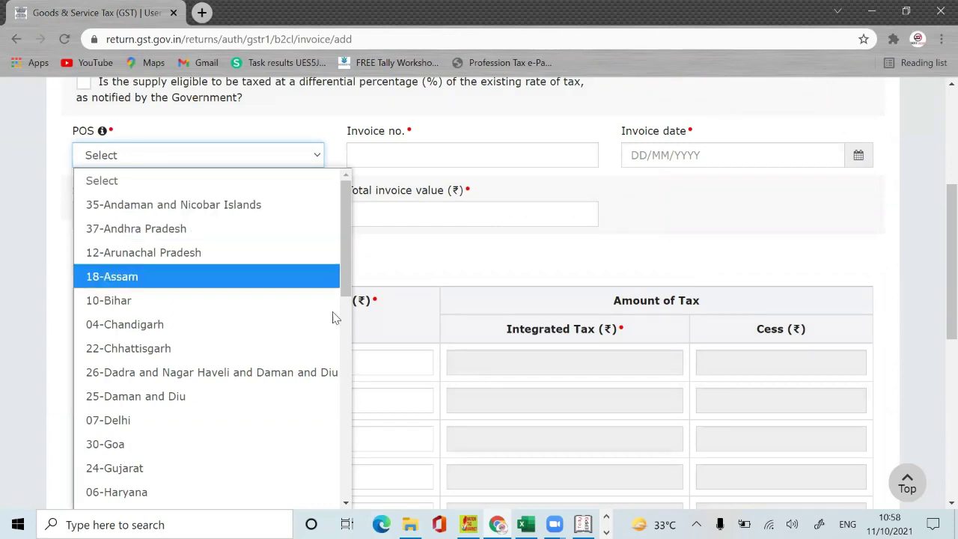
pyautogui.moveTo(342, 268); pyautogui.dragTo(344, 493)
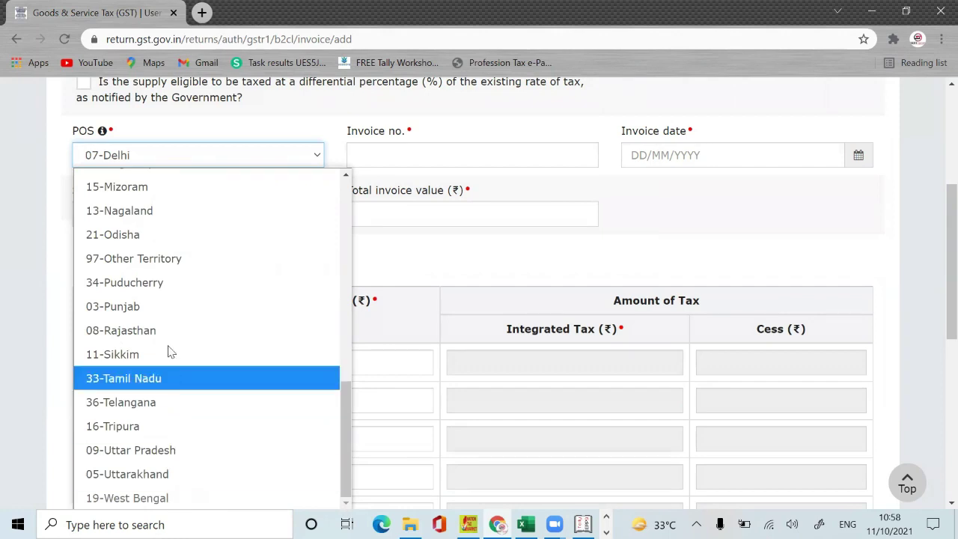
pyautogui.click(170, 308)
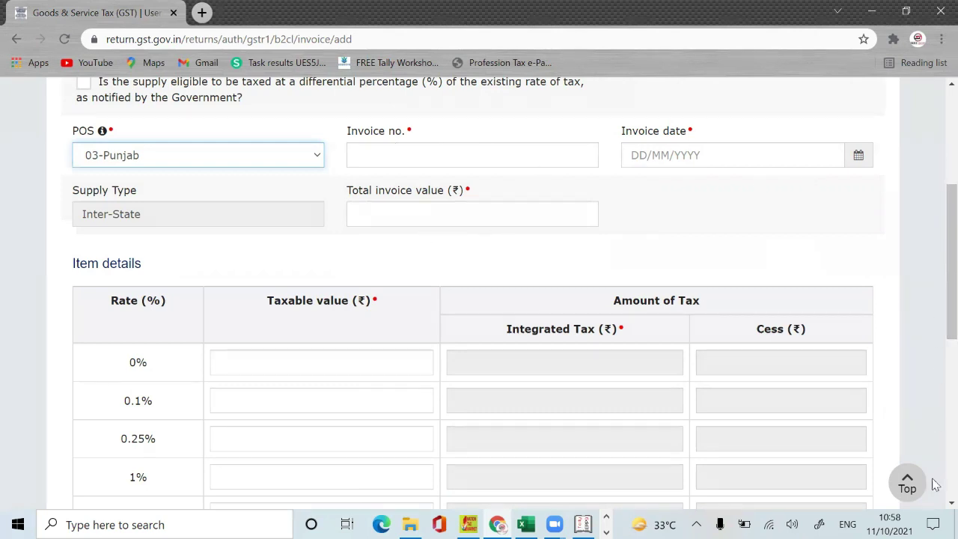
# Step: Enter 12000 as the 12% taxable value, giving IGST 1,440.00
pyautogui.scroll(-4, 936, 322)
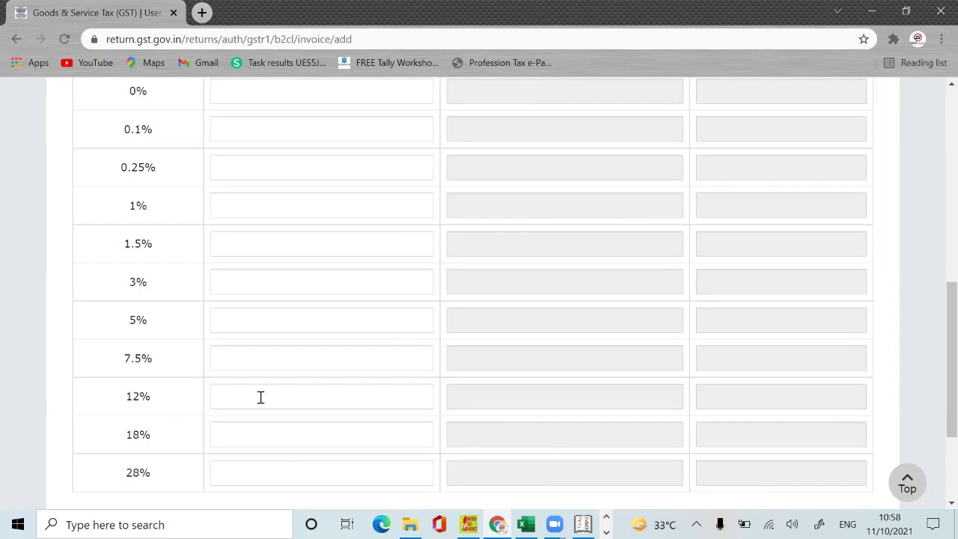
pyautogui.click(373, 408)
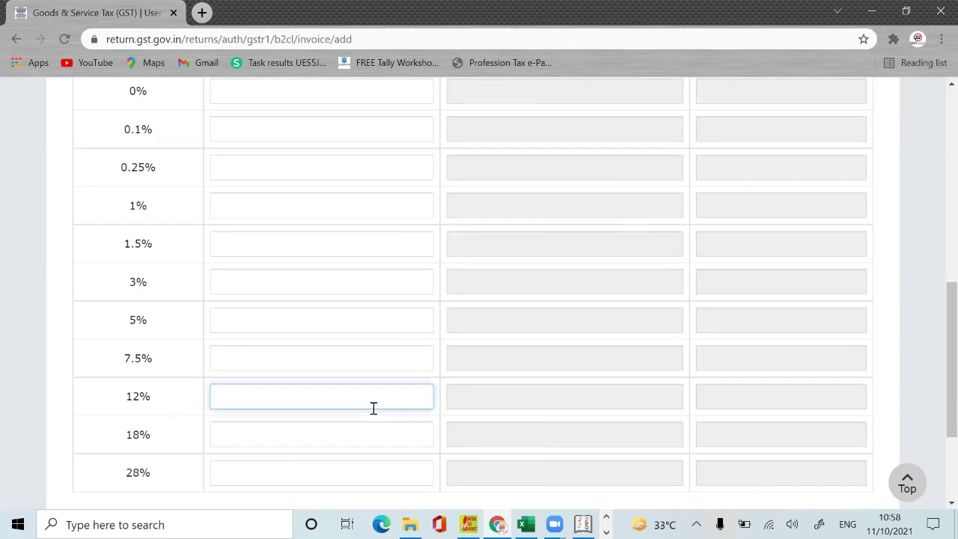
pyautogui.write('12000')
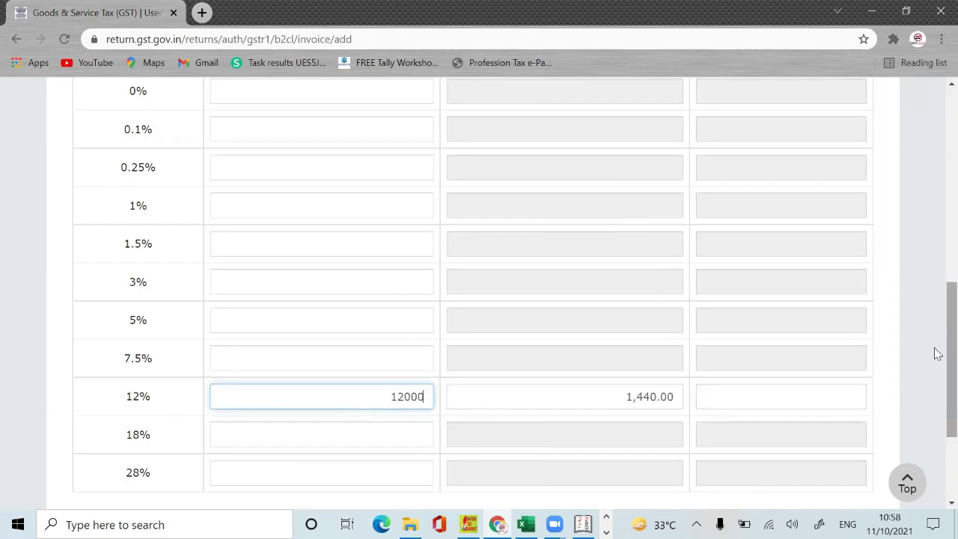
pyautogui.moveTo(937, 349); pyautogui.dragTo(937, 199)
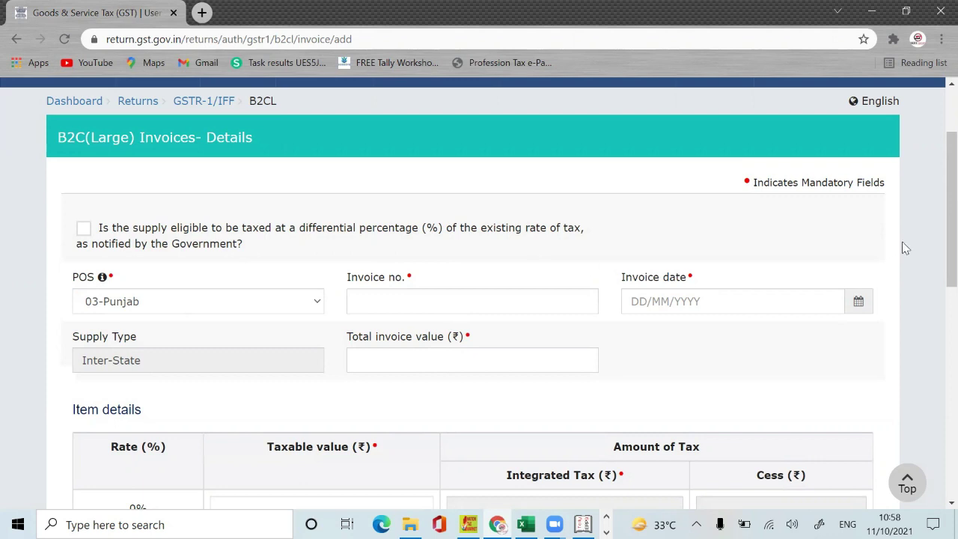
pyautogui.scroll(2, 934, 214)
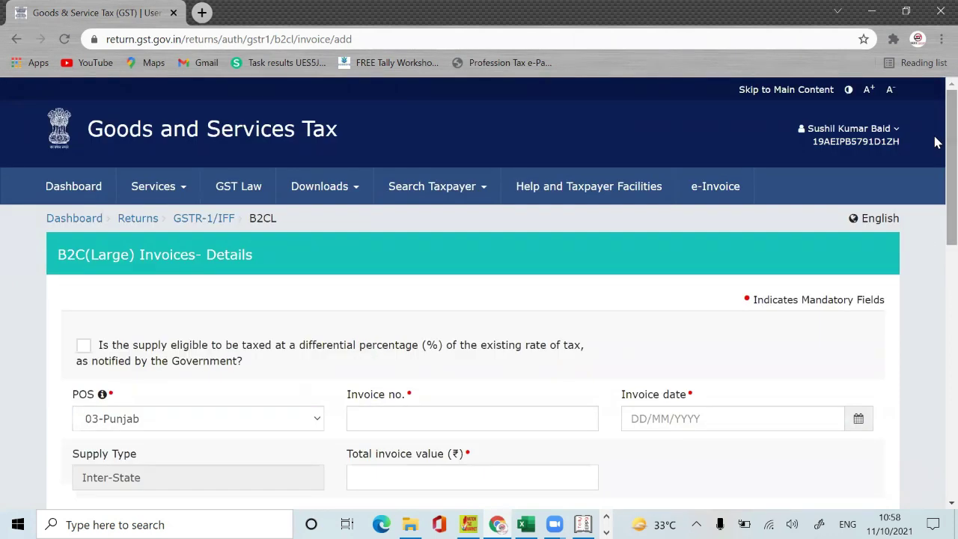
pyautogui.scroll(-10, 935, 142)
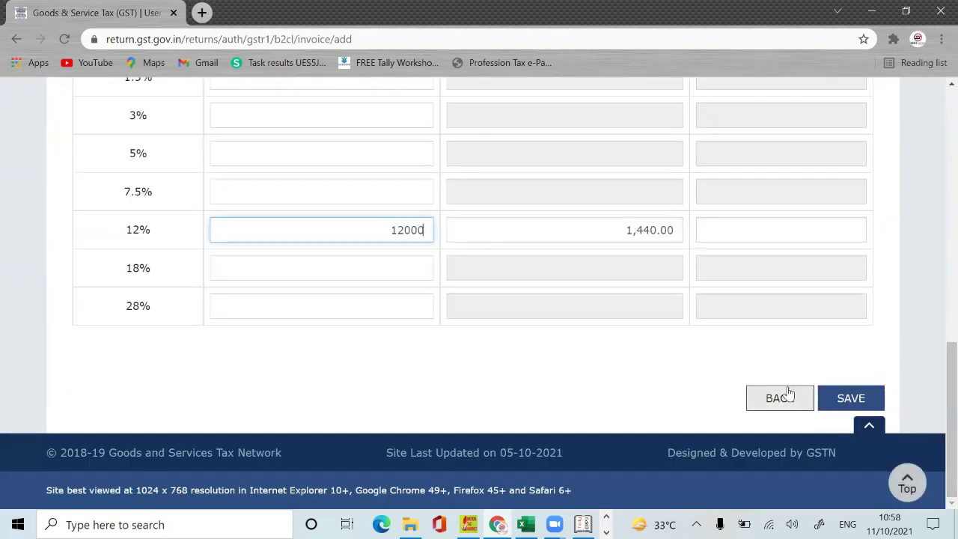
# Step: Leave the B2C (Large) invoice unsaved and return to the GSTR-1 tiles showing 0 records
pyautogui.click(784, 392)
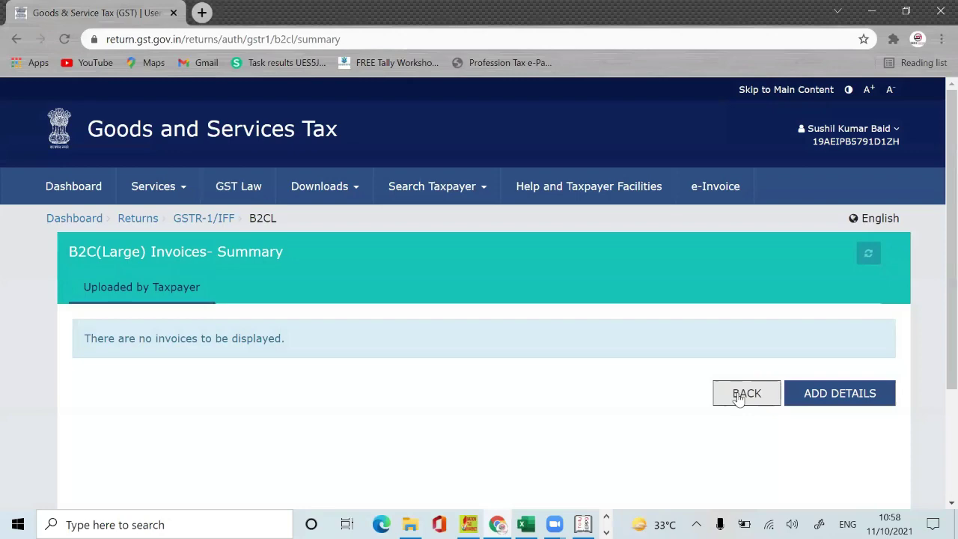
pyautogui.click(738, 392)
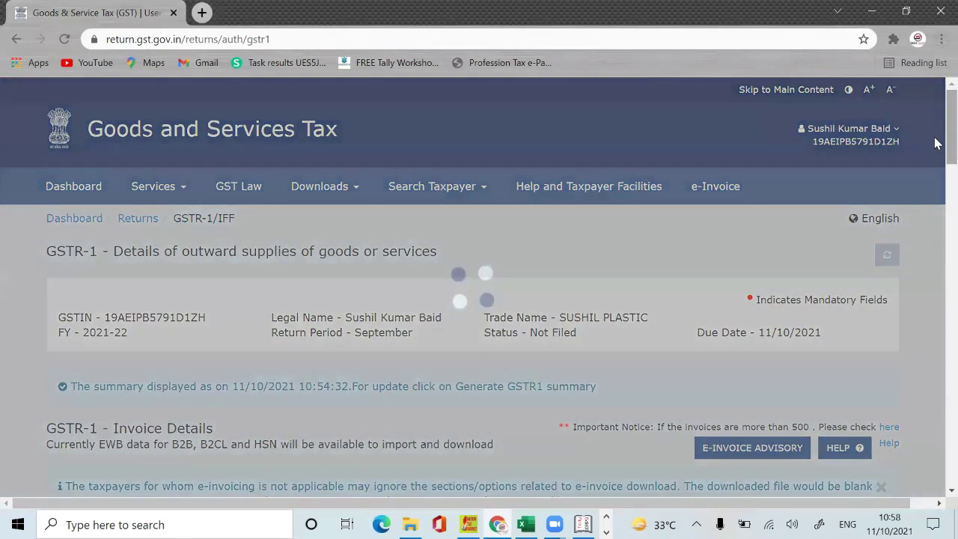
pyautogui.scroll(-5, 935, 142)
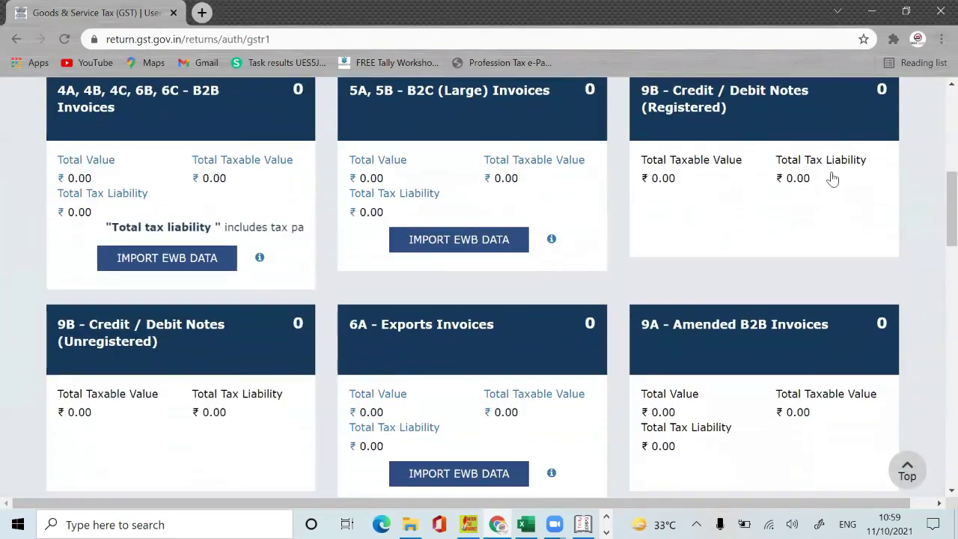
pyautogui.moveTo(951, 224); pyautogui.dragTo(951, 198)
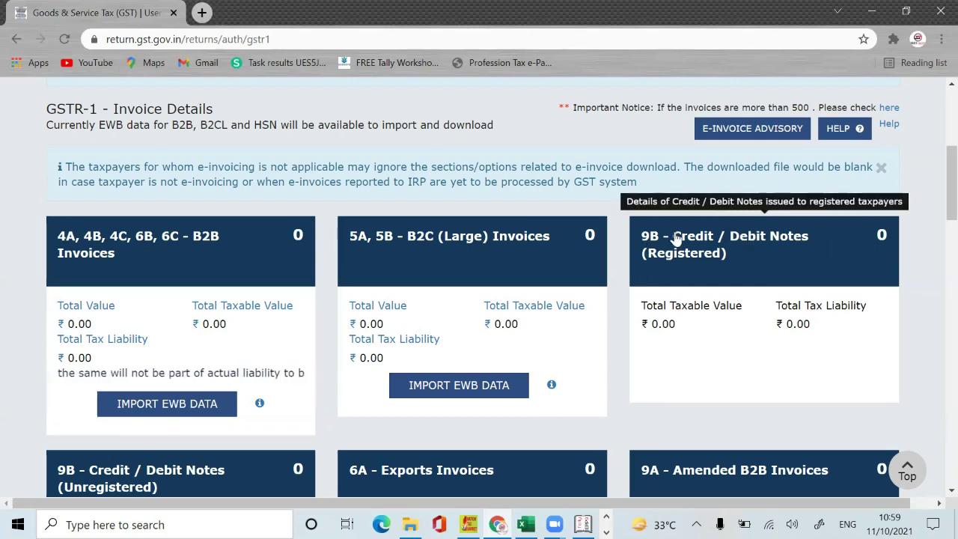
# Step: Start a new 9B registered credit/debit note and paste the receiver's GSTIN from the notes
pyautogui.click(768, 257)
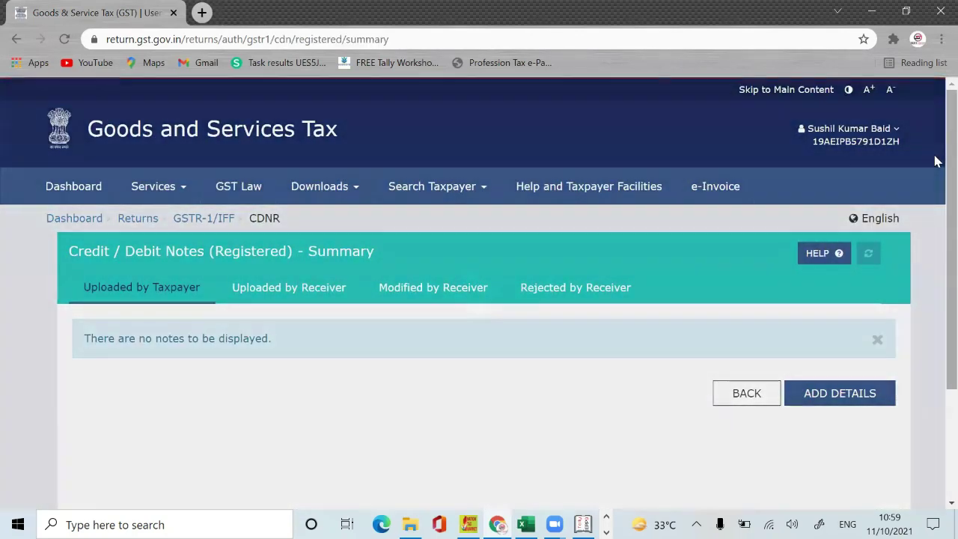
pyautogui.scroll(-2, 935, 237)
pyautogui.click(838, 290)
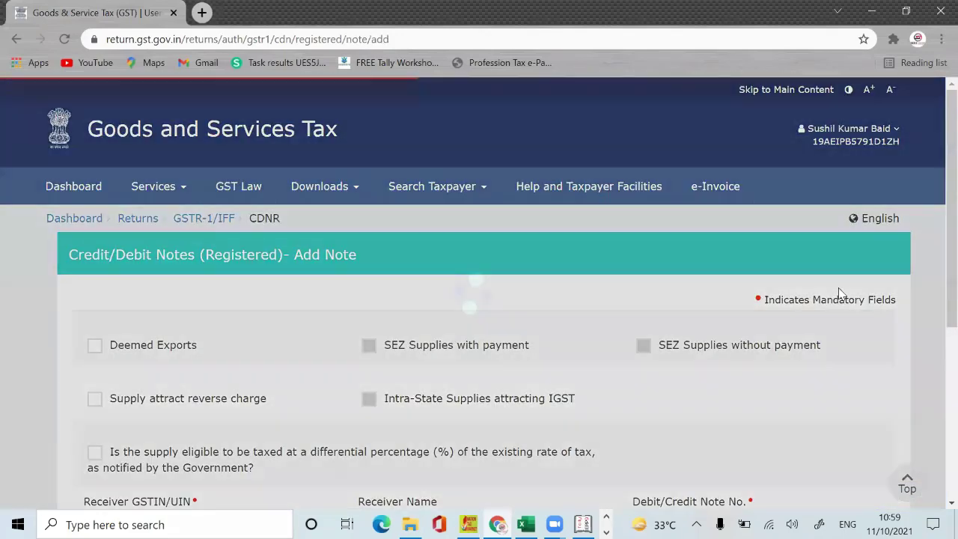
pyautogui.scroll(-5, 936, 299)
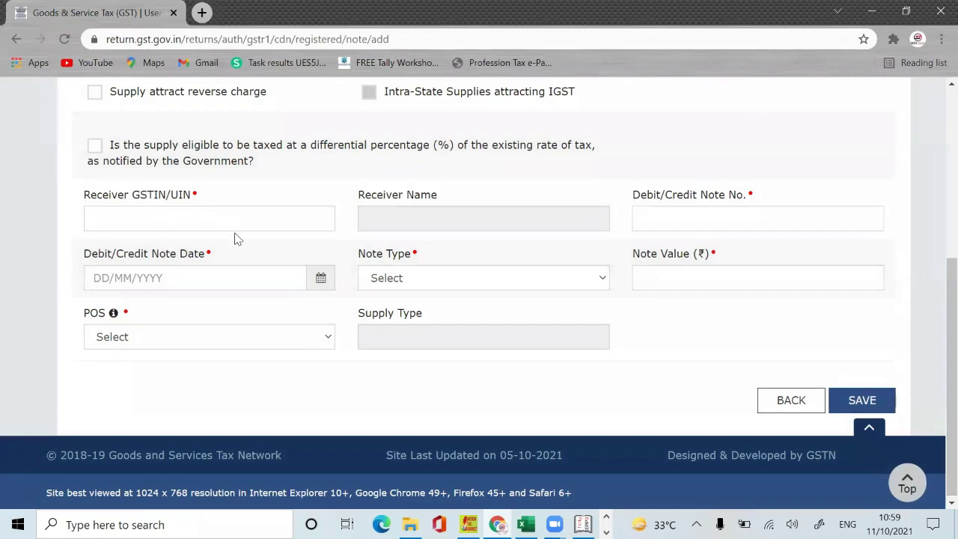
pyautogui.hotkey('alt', 'Tab')
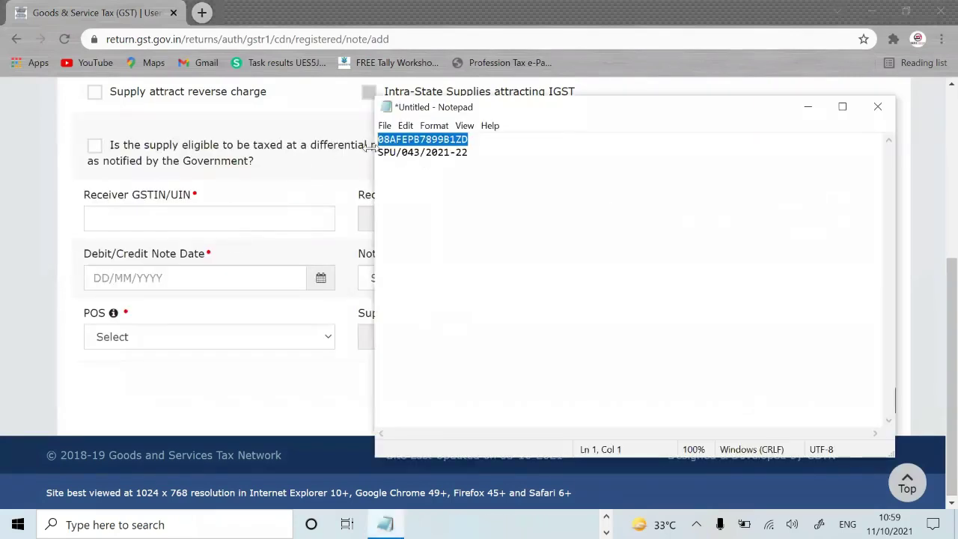
pyautogui.click(491, 144)
pyautogui.moveTo(492, 145); pyautogui.dragTo(364, 142)
pyautogui.hotkey('ctrl', 'c')
pyautogui.click(806, 107)
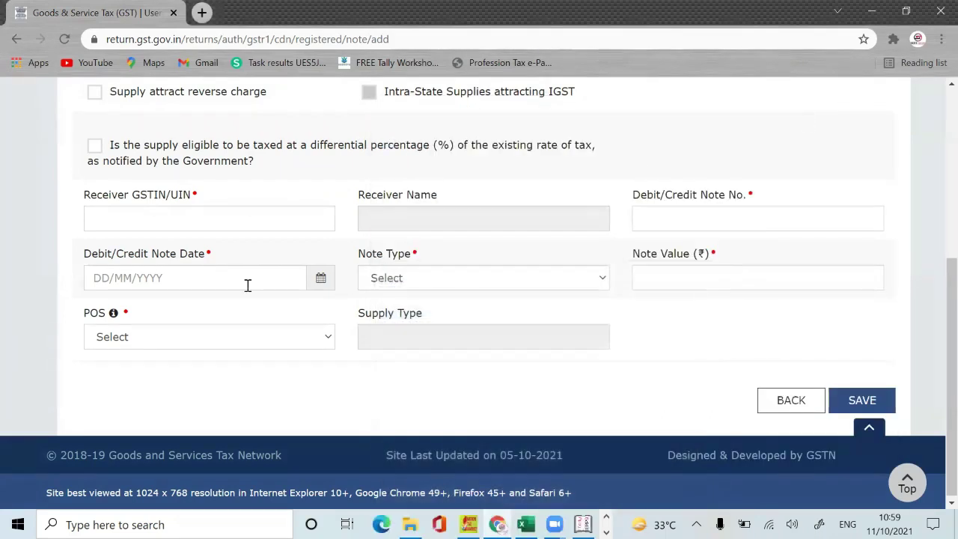
pyautogui.click(182, 216)
pyautogui.hotkey('ctrl', 'v')
pyautogui.press('Tab')
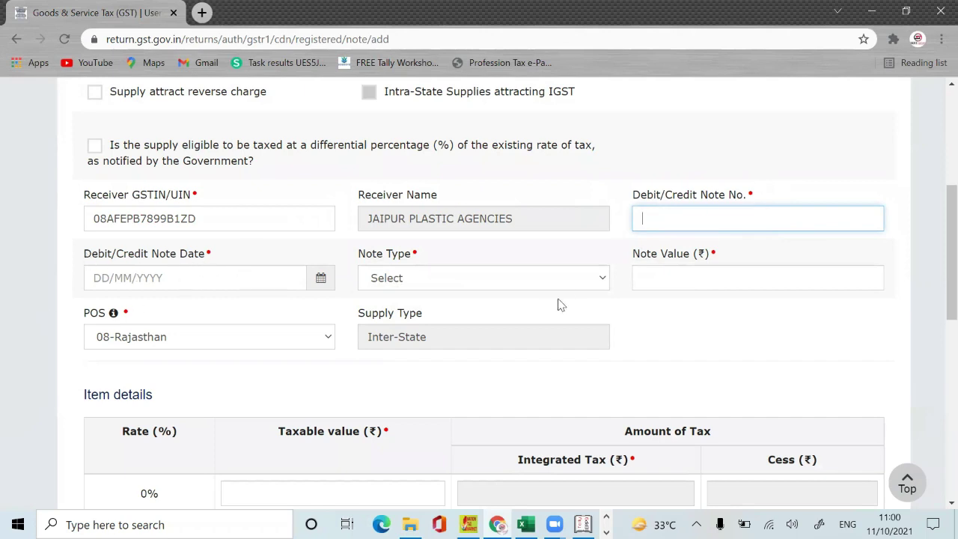
# Step: Look over the note type, note value and Item details table, then exit to the empty summary
pyautogui.click(589, 281)
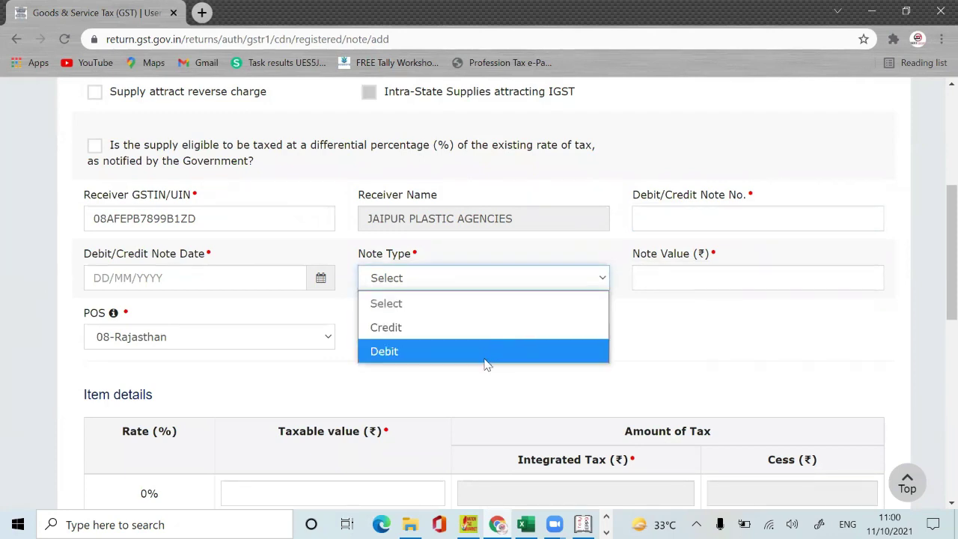
pyautogui.click(689, 276)
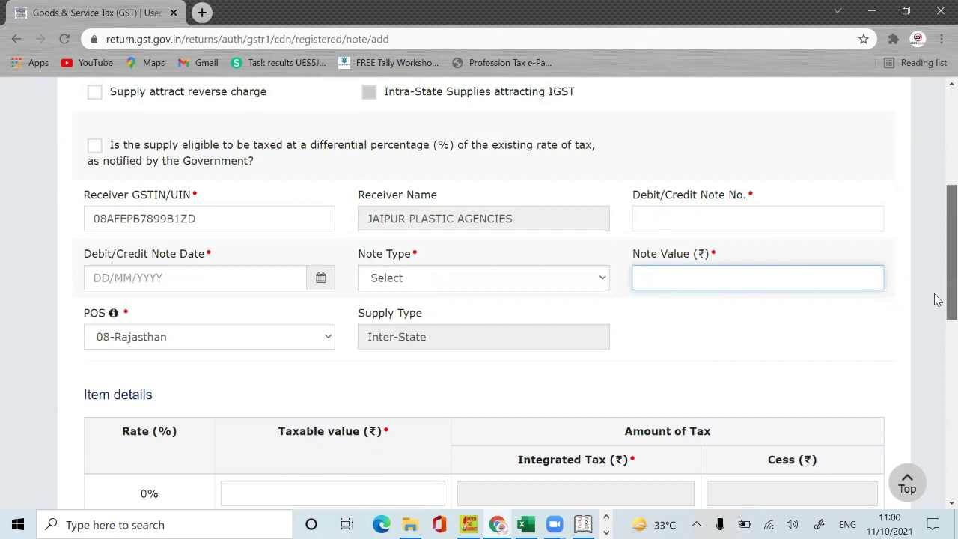
pyautogui.scroll(-2, 934, 325)
pyautogui.scroll(1, 938, 316)
pyautogui.scroll(-1, 937, 317)
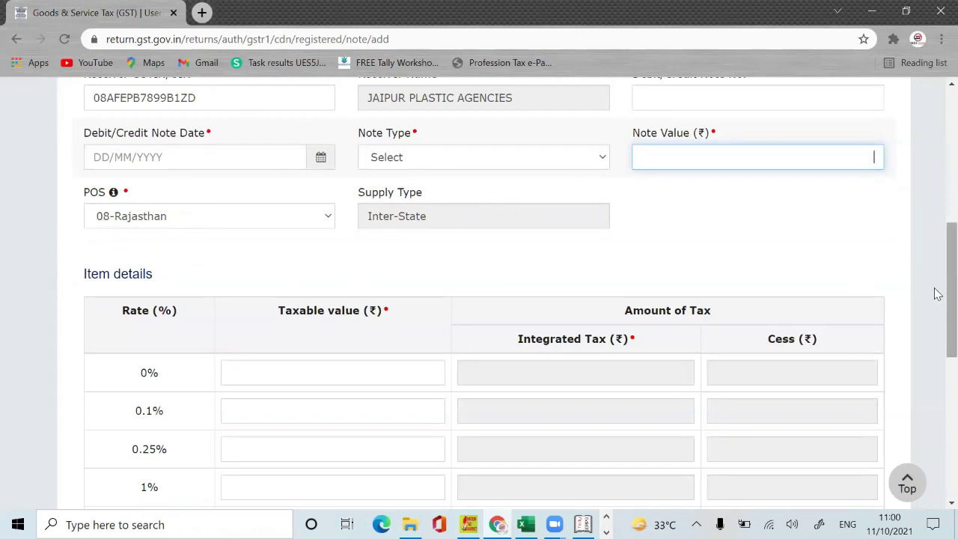
pyautogui.scroll(-2, 937, 333)
pyautogui.scroll(-3, 937, 353)
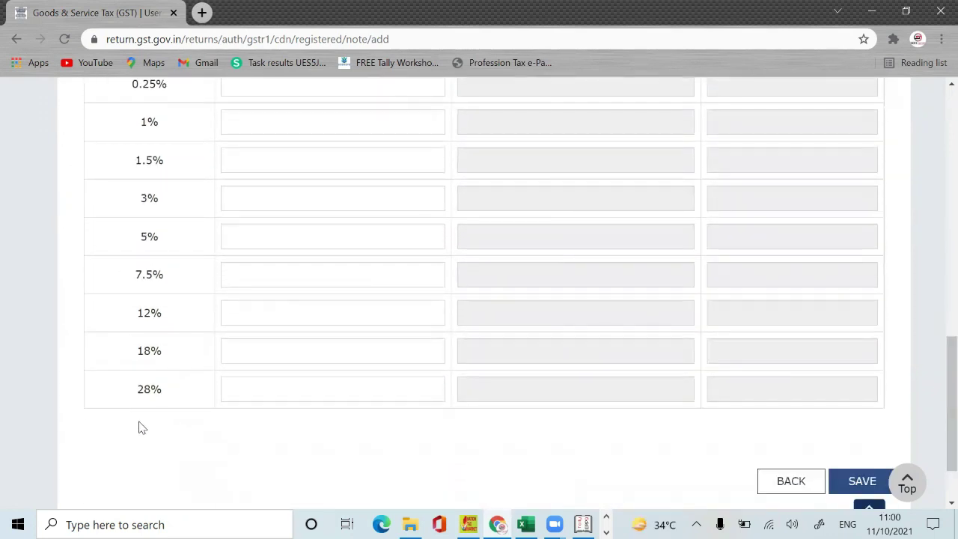
pyautogui.scroll(5, 936, 444)
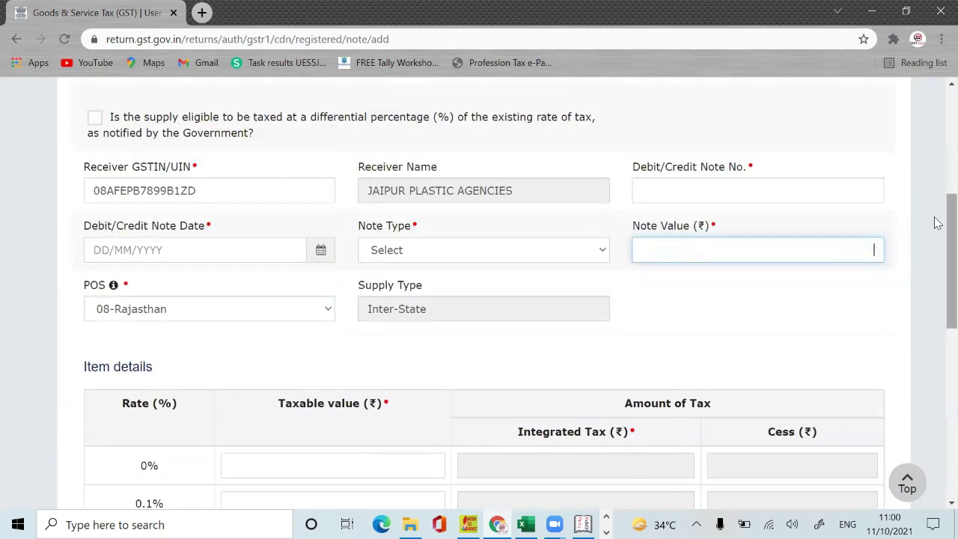
pyautogui.scroll(-3, 938, 318)
pyautogui.scroll(-3, 938, 318)
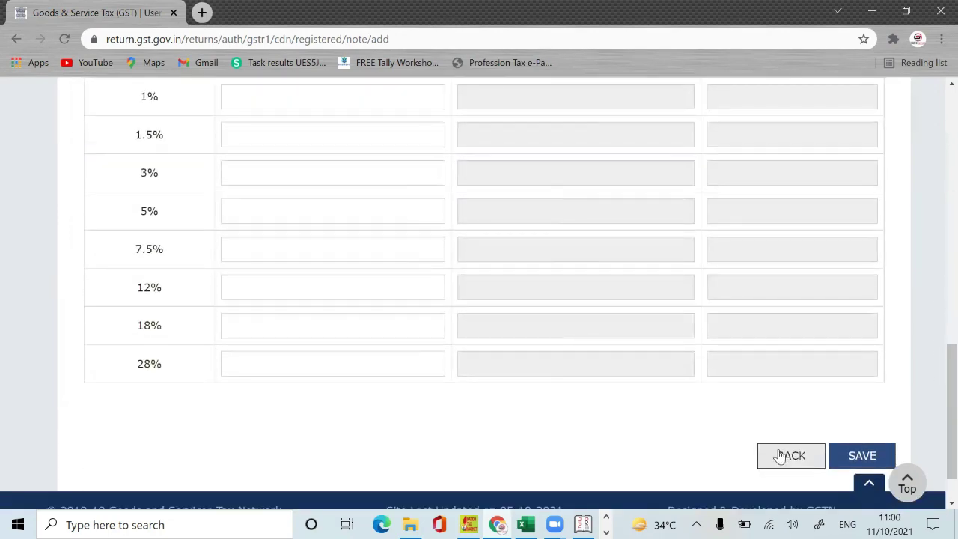
pyautogui.click(778, 458)
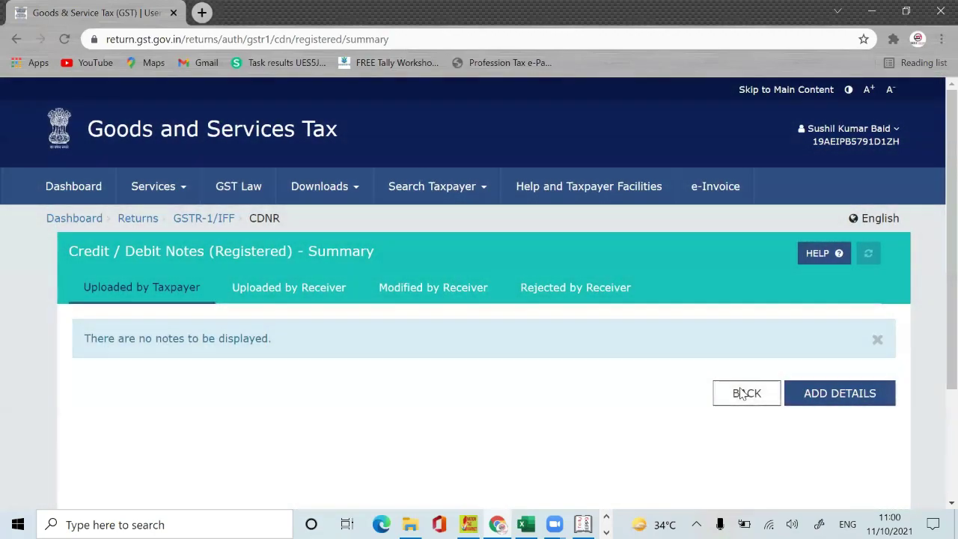
# Step: Return to the GSTR-1 tiles, where 9B Credit / Debit Notes (Registered) shows 0 records and ₹0.00
pyautogui.click(741, 394)
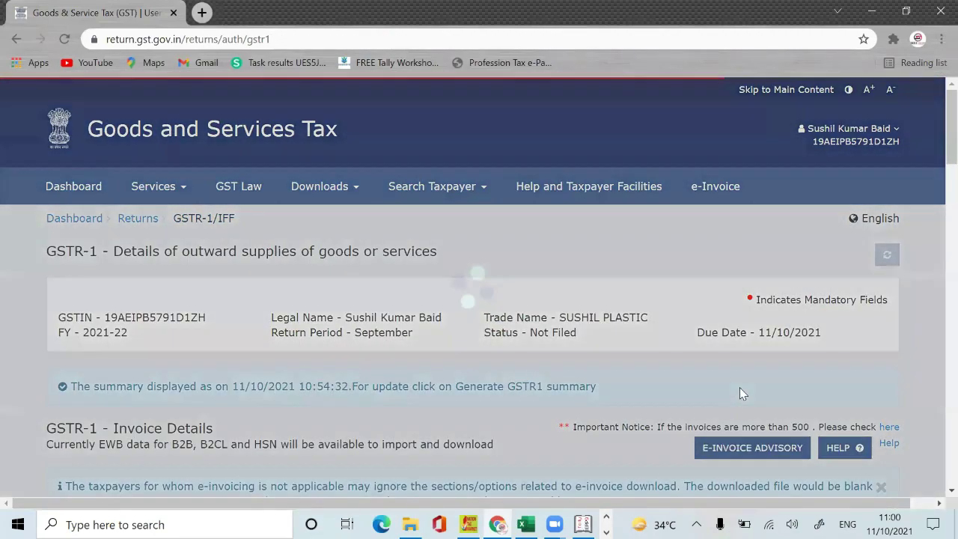
pyautogui.scroll(-5, 936, 128)
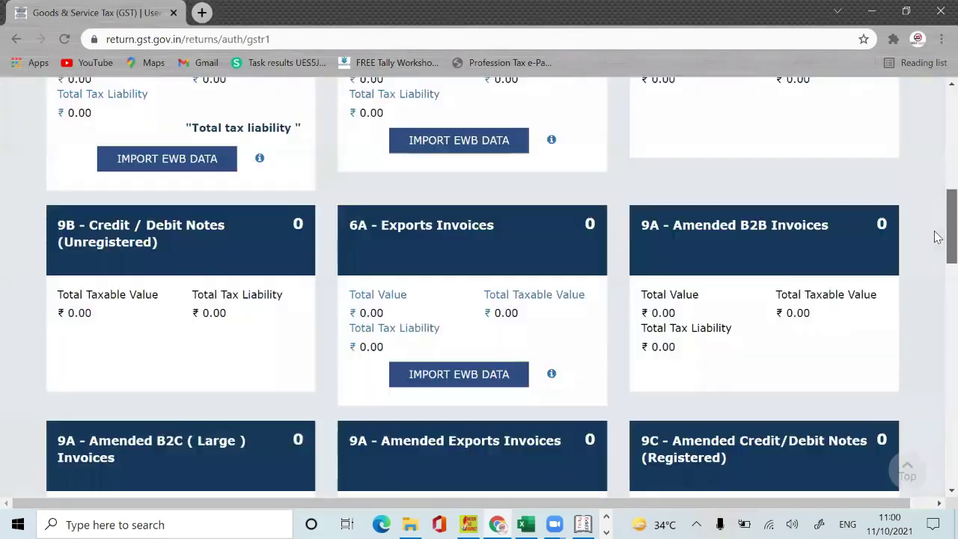
pyautogui.scroll(-2, 935, 195)
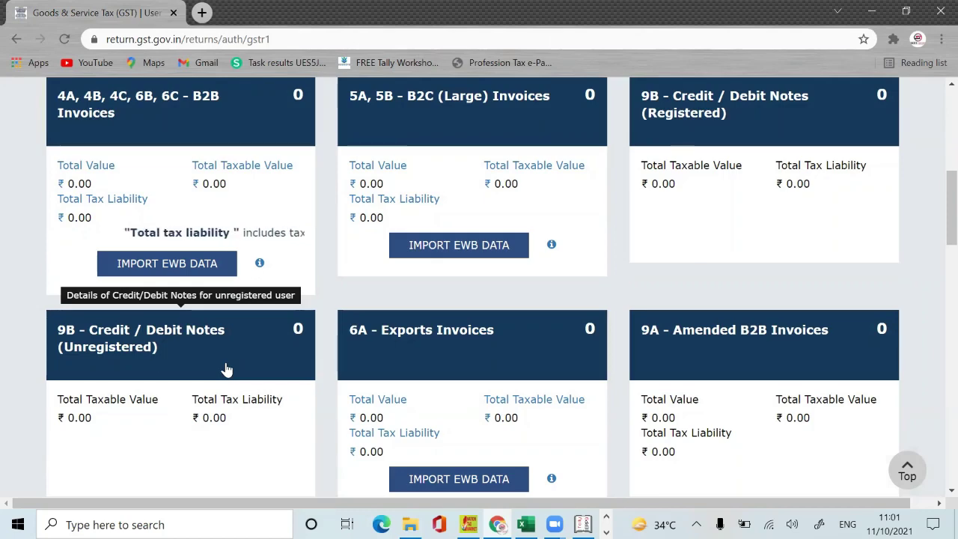
# Step: Open the add-note form for 9B Credit/Debit Notes (Unregistered)
pyautogui.click(227, 368)
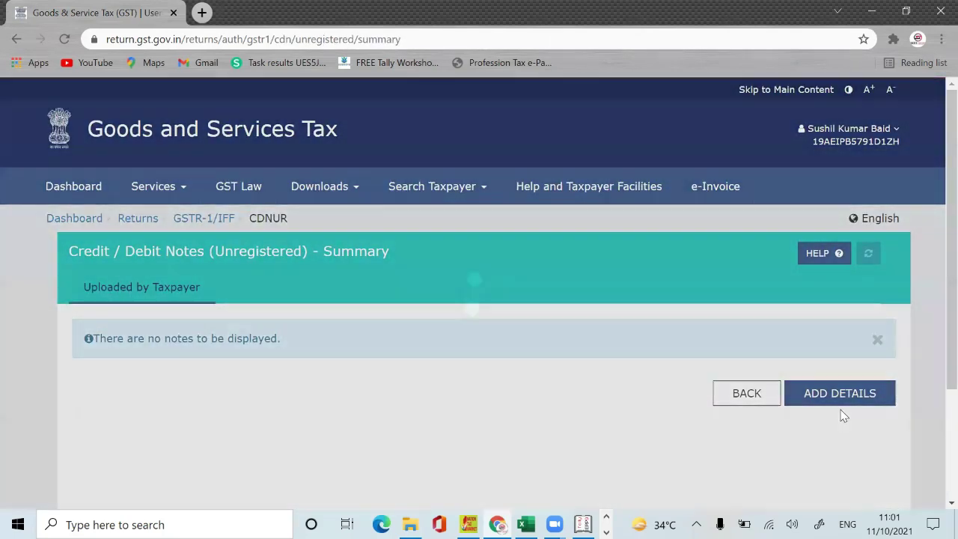
pyautogui.click(859, 397)
pyautogui.click(858, 396)
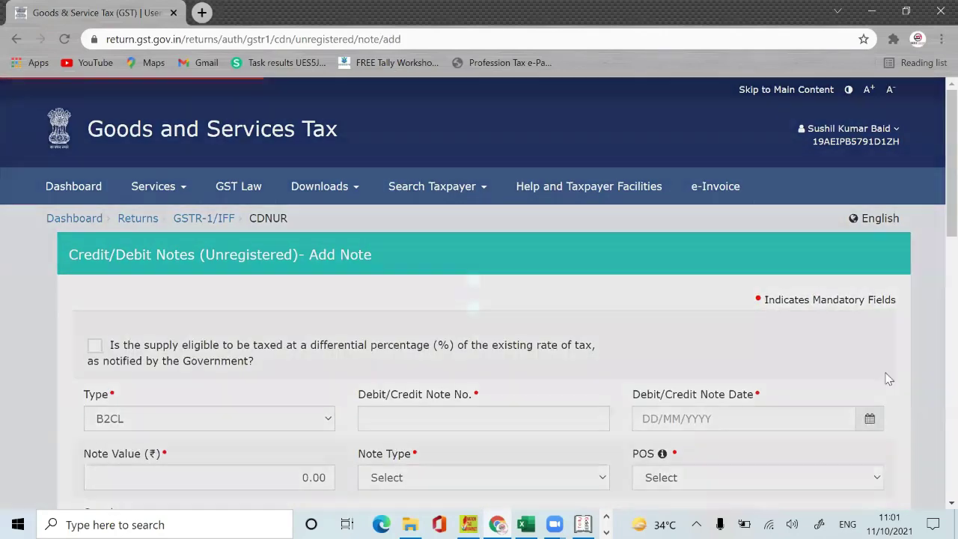
pyautogui.scroll(-4, 935, 262)
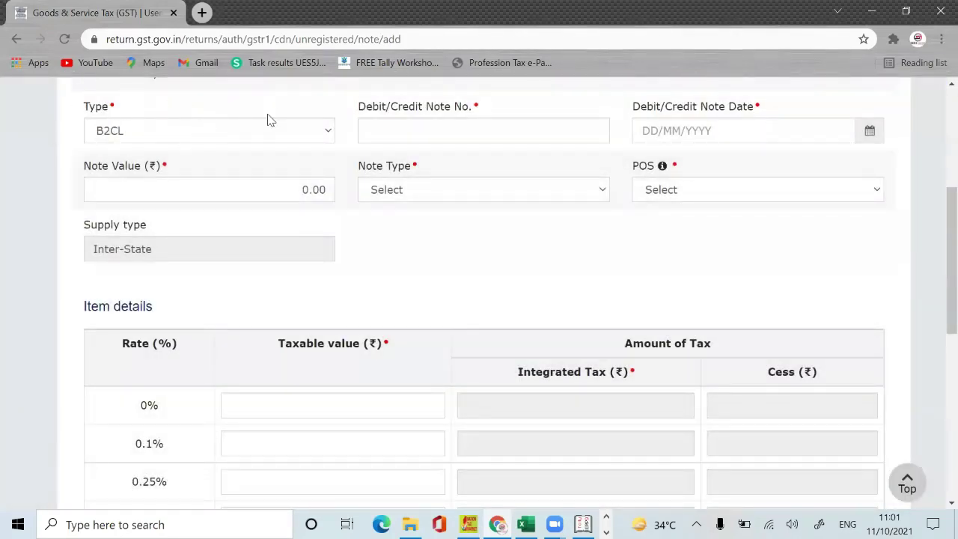
# Step: Check the Type (B2CL) and Credit/Debit Note Type options, then leave the form unsaved
pyautogui.click(265, 139)
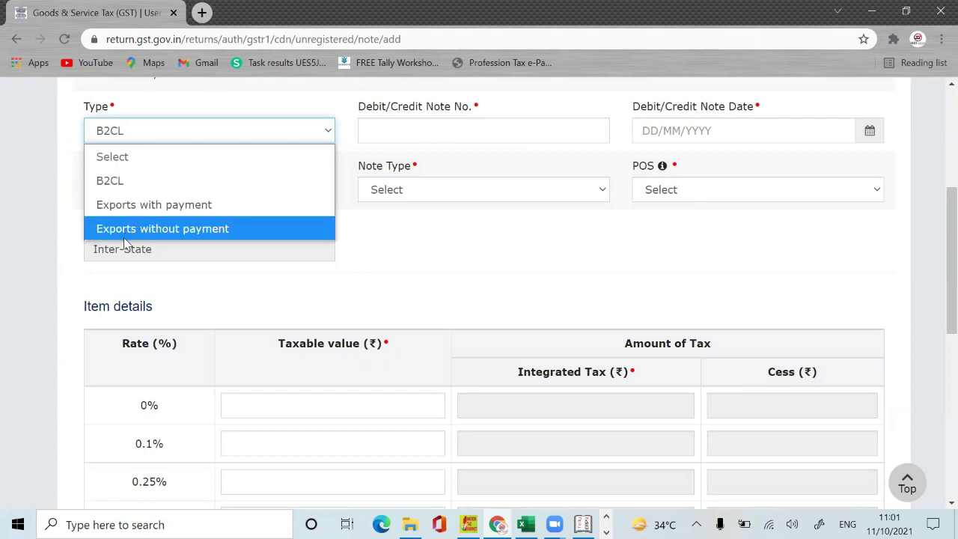
pyautogui.click(418, 132)
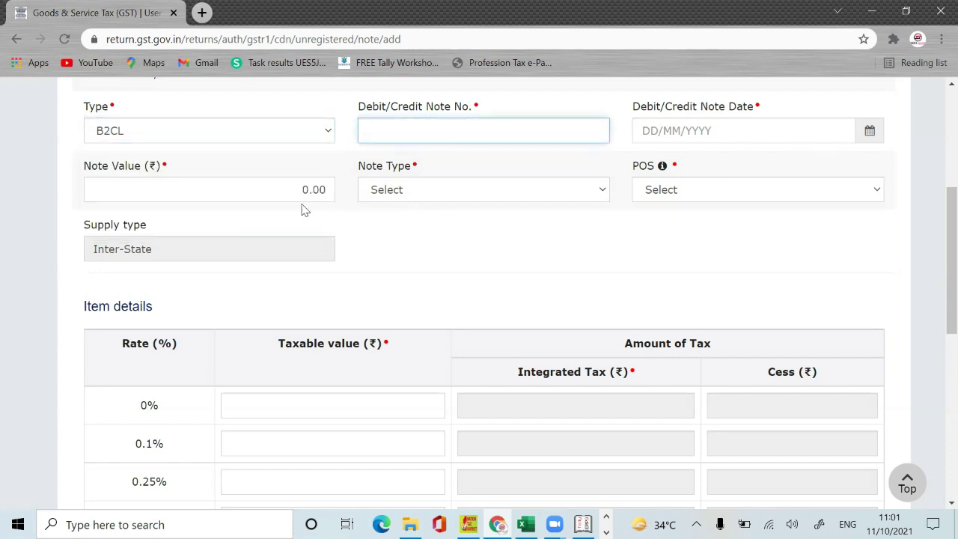
pyautogui.click(509, 191)
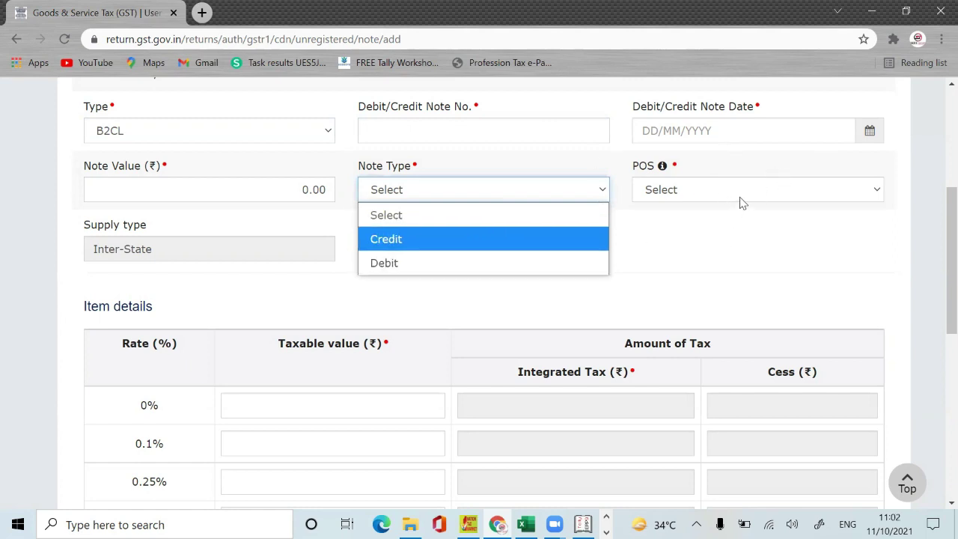
pyautogui.click(736, 242)
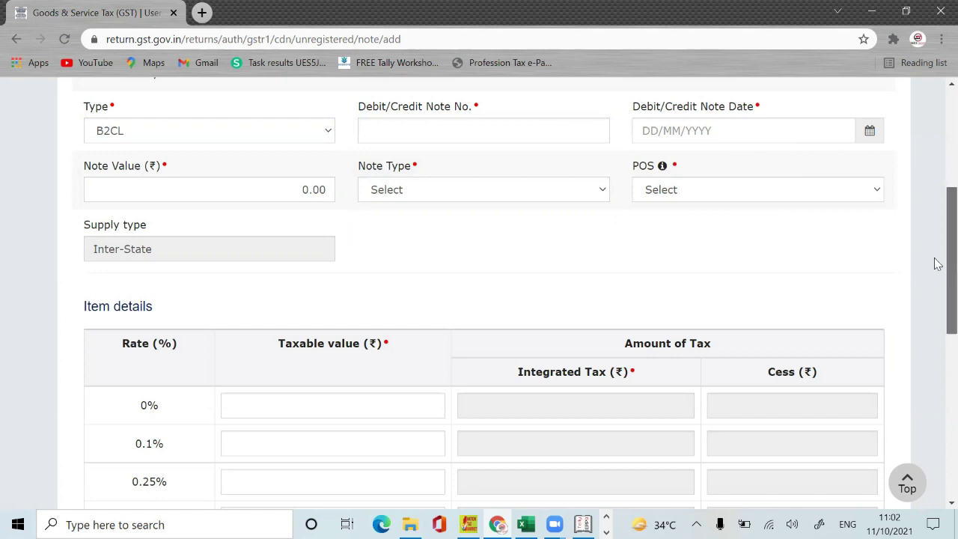
pyautogui.scroll(-3, 934, 299)
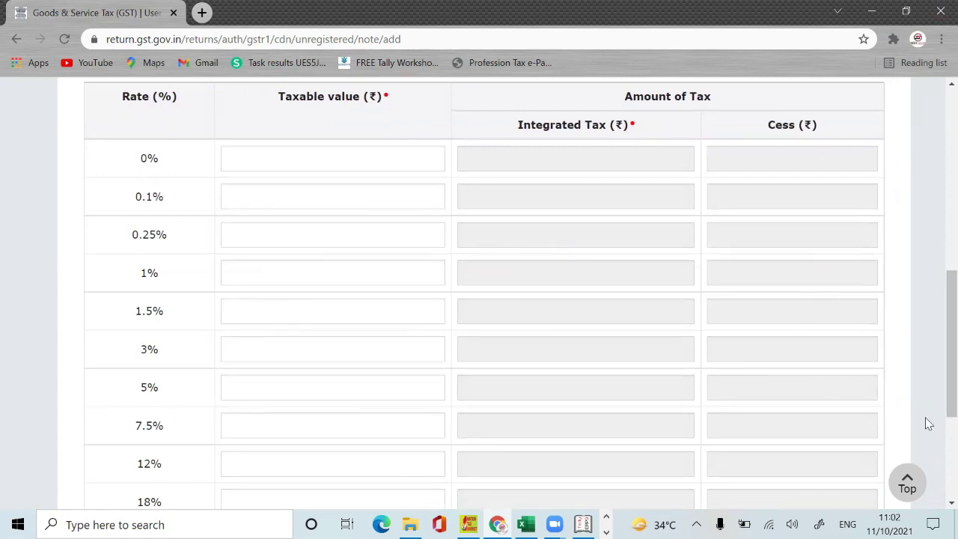
pyautogui.scroll(-3, 936, 434)
pyautogui.moveTo(950, 464); pyautogui.dragTo(934, 441)
pyautogui.click(783, 432)
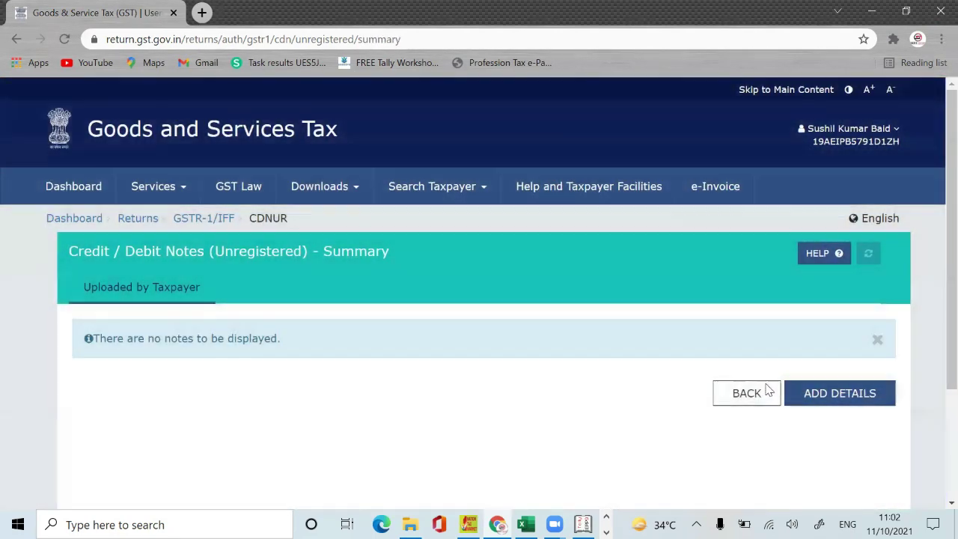
# Step: Return to the invoice tiles and open 6A Exports Invoices, acknowledging the IGST refund guidelines
pyautogui.click(766, 391)
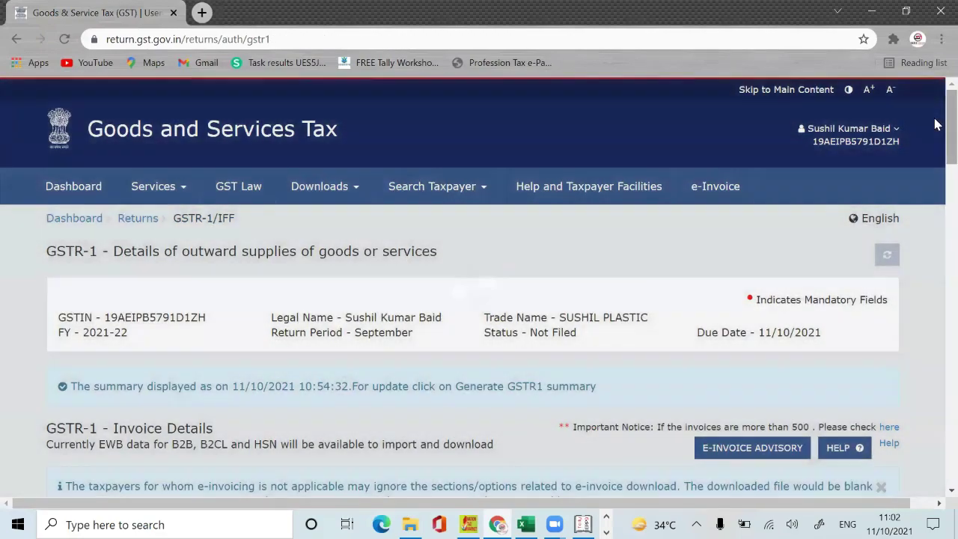
pyautogui.moveTo(935, 124); pyautogui.dragTo(935, 212)
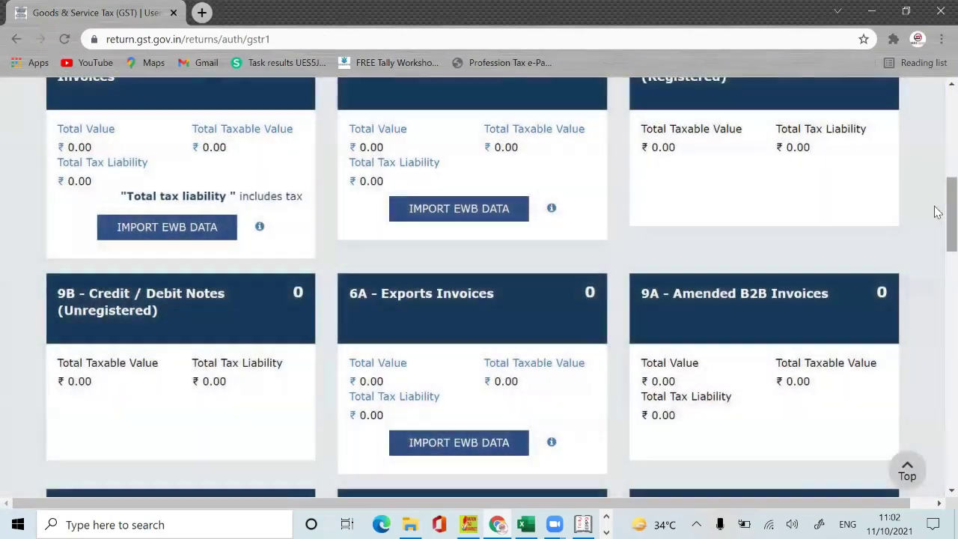
pyautogui.click(483, 306)
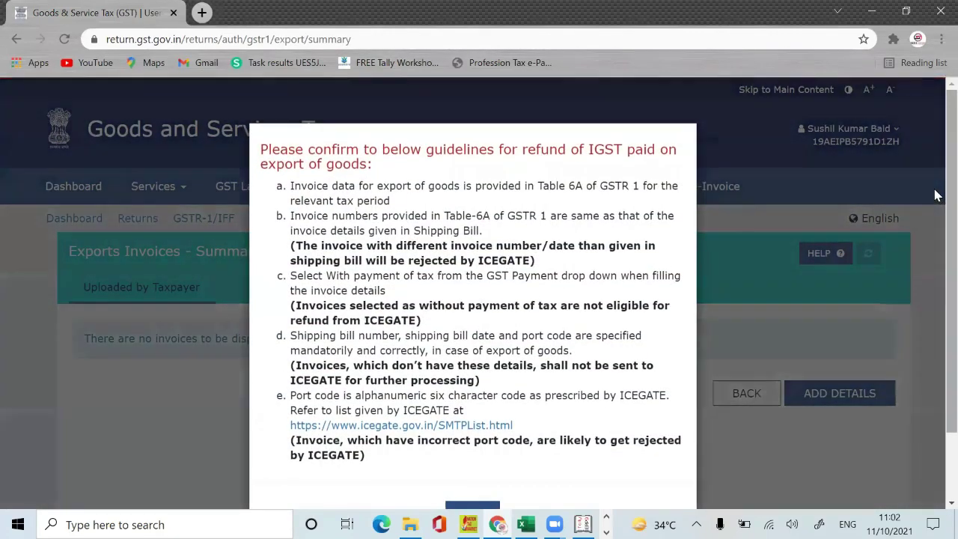
pyautogui.scroll(-1, 935, 310)
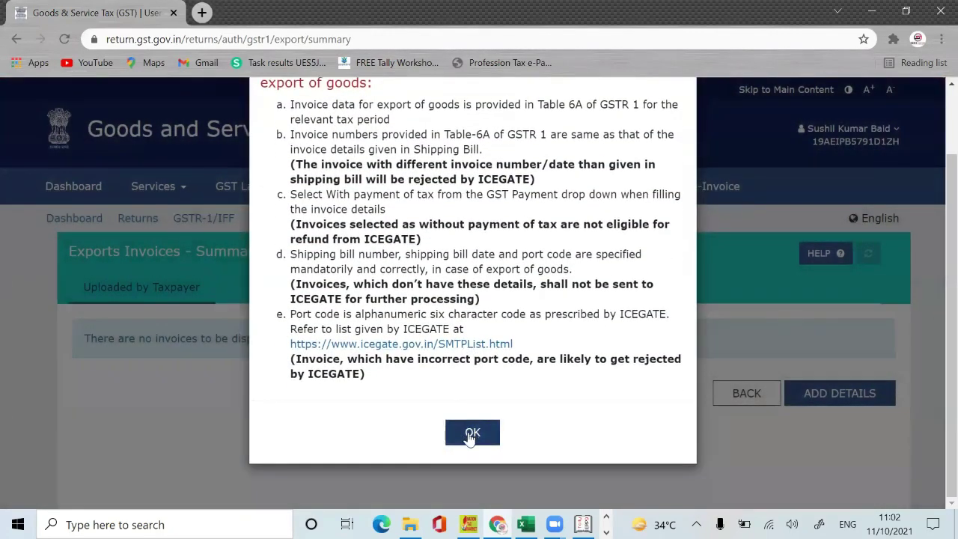
pyautogui.click(471, 433)
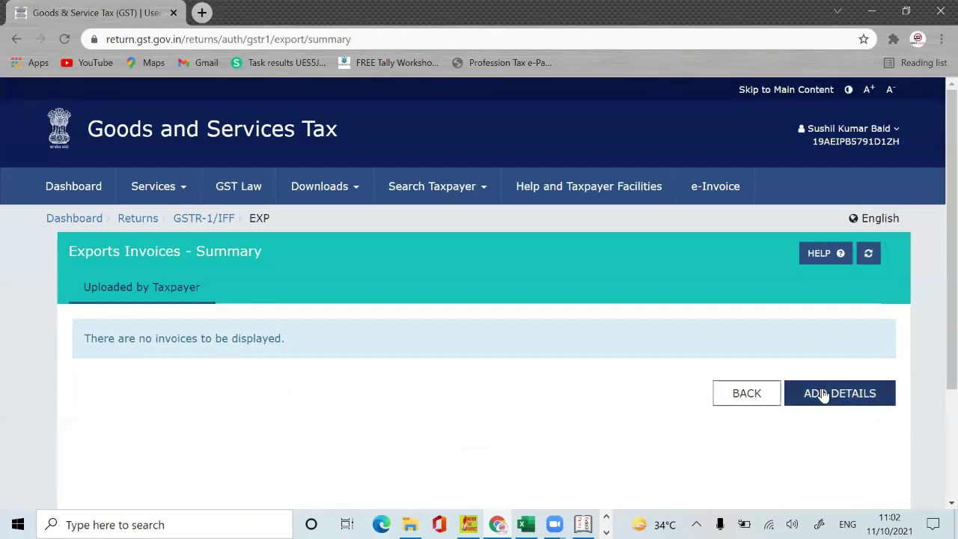
# Step: Start a new export invoice and keep GST Payment as With Payment of Tax
pyautogui.click(825, 395)
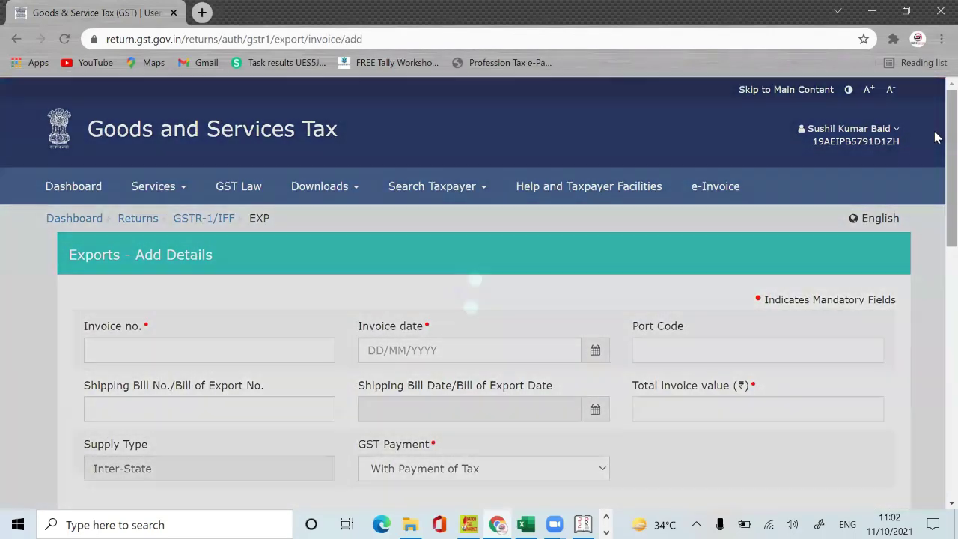
pyautogui.scroll(-2, 938, 194)
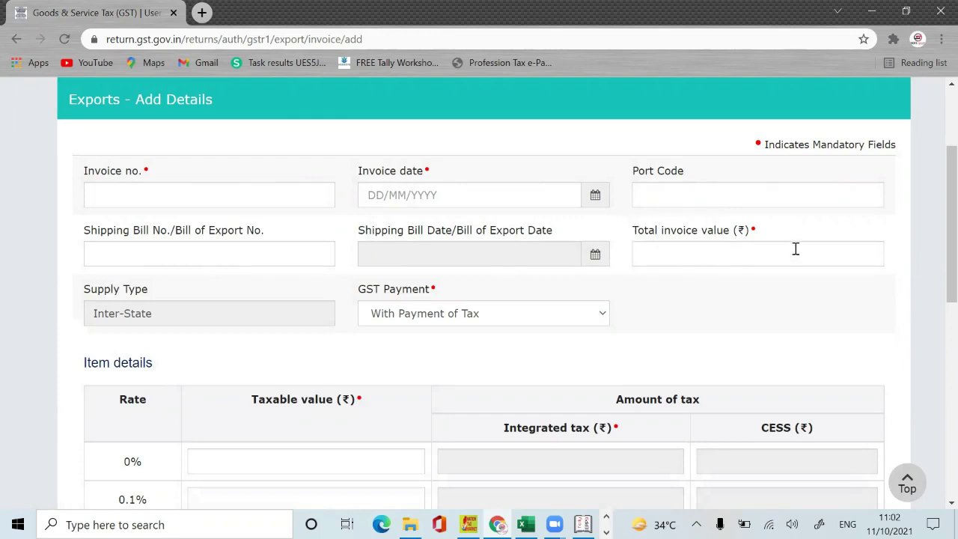
pyautogui.click(433, 315)
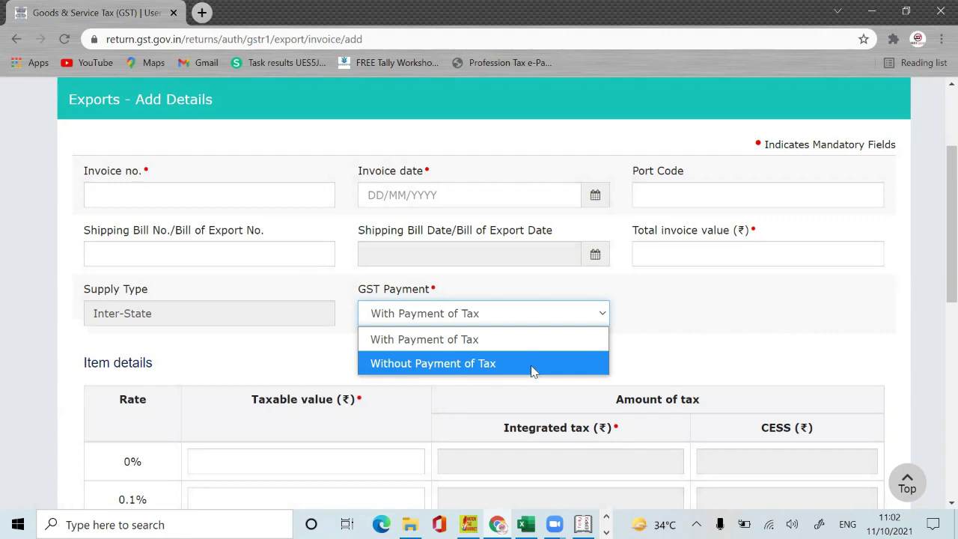
pyautogui.click(681, 287)
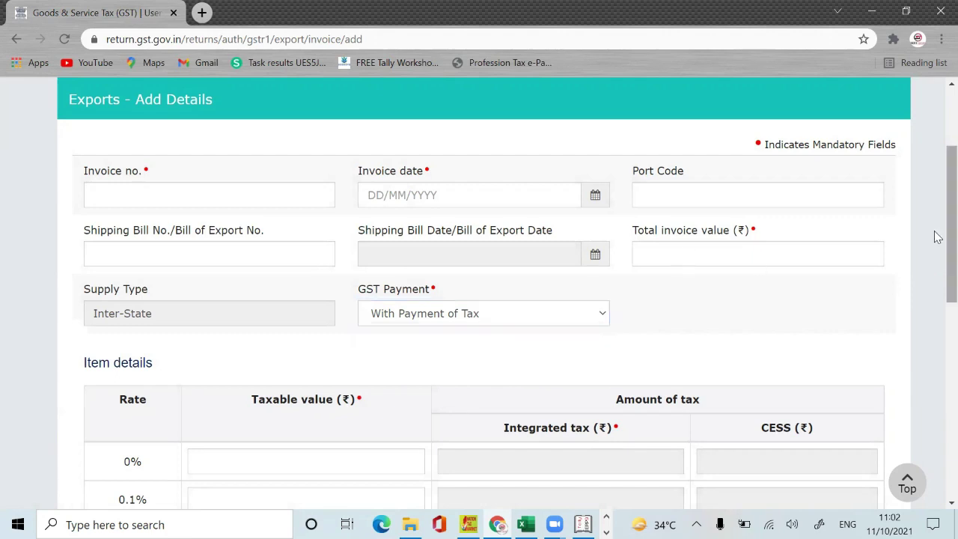
pyautogui.scroll(-5, 935, 299)
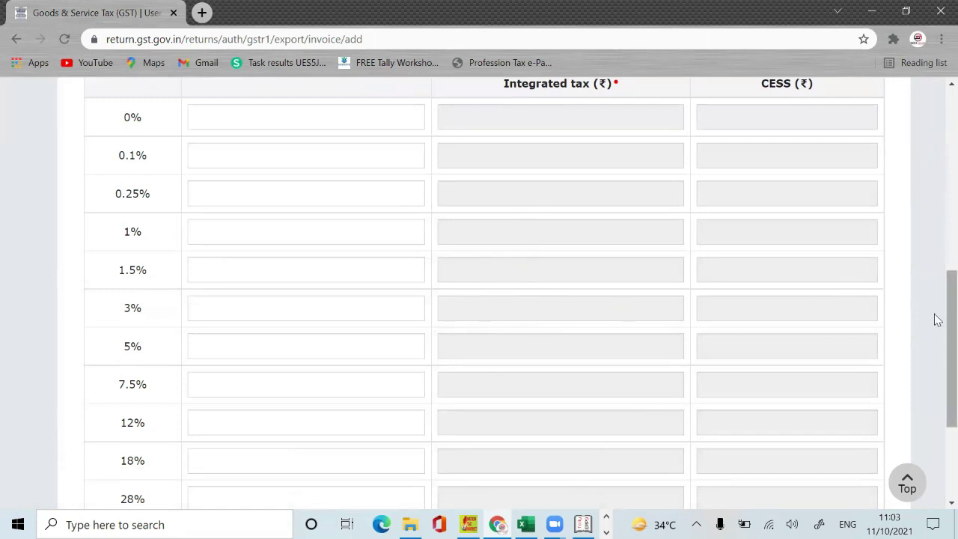
pyautogui.scroll(3, 936, 251)
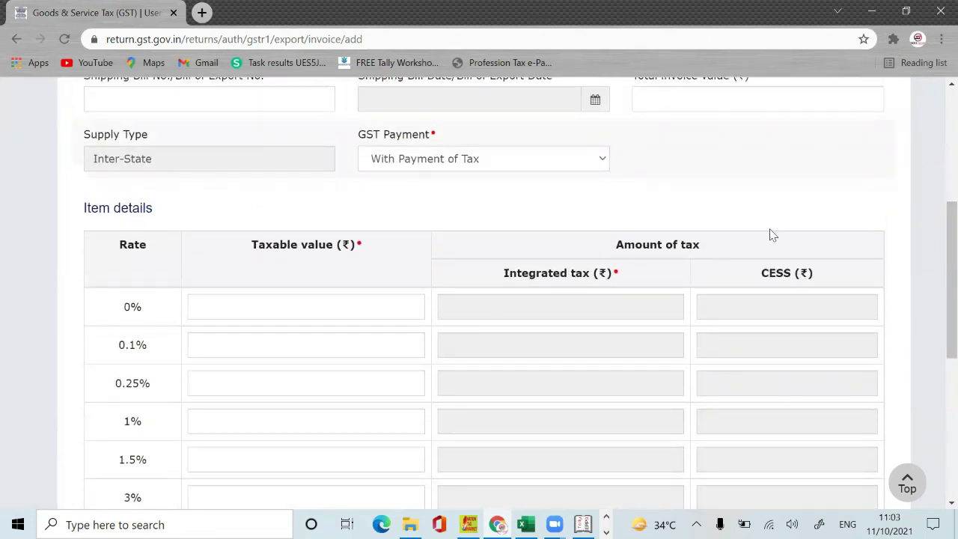
pyautogui.scroll(4, 936, 251)
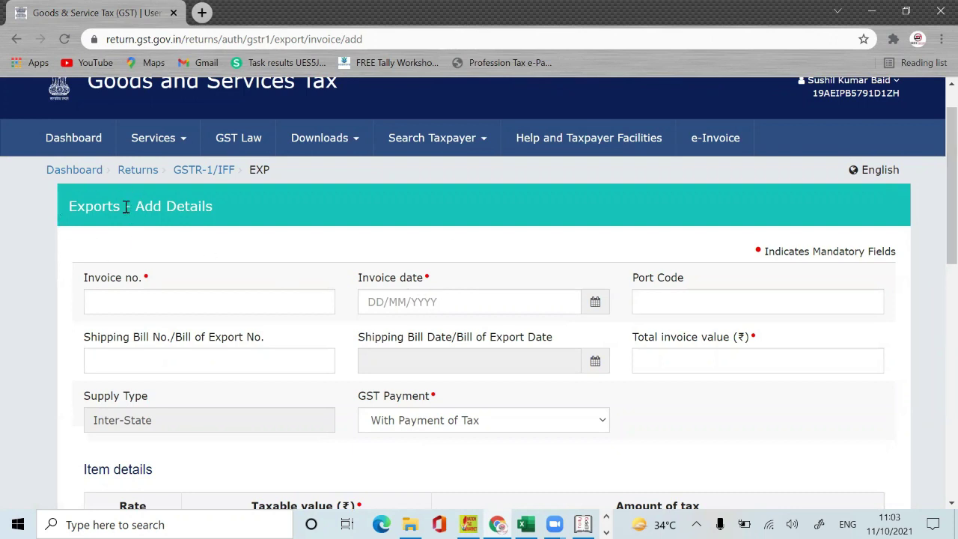
# Step: On the returns dashboard, search returns for Quarter 2 (Jul - Sep), period September
pyautogui.click(138, 170)
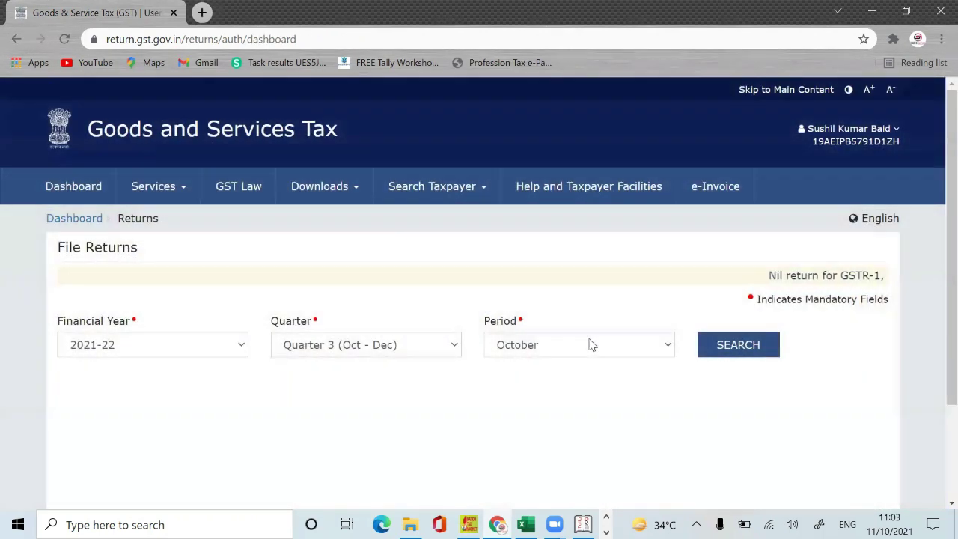
pyautogui.click(590, 343)
pyautogui.click(390, 345)
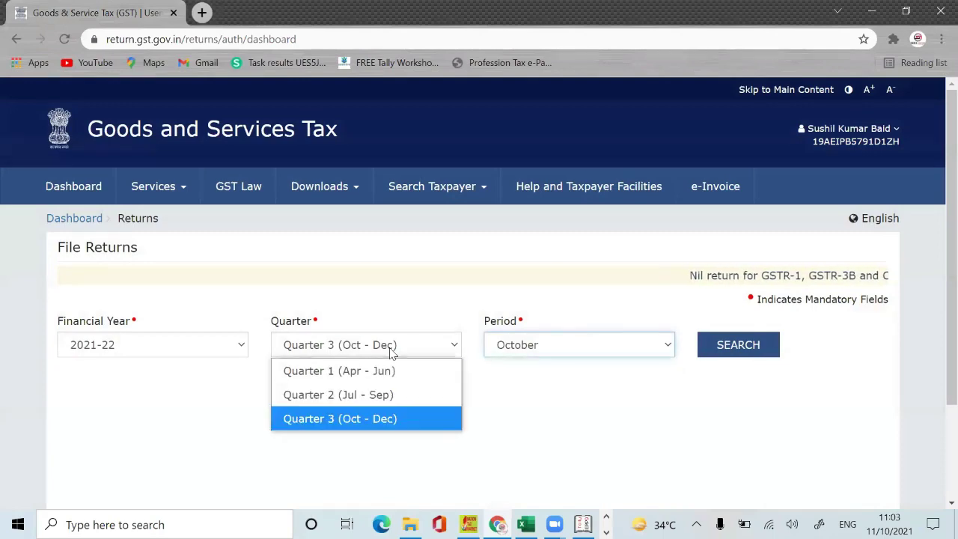
pyautogui.click(369, 395)
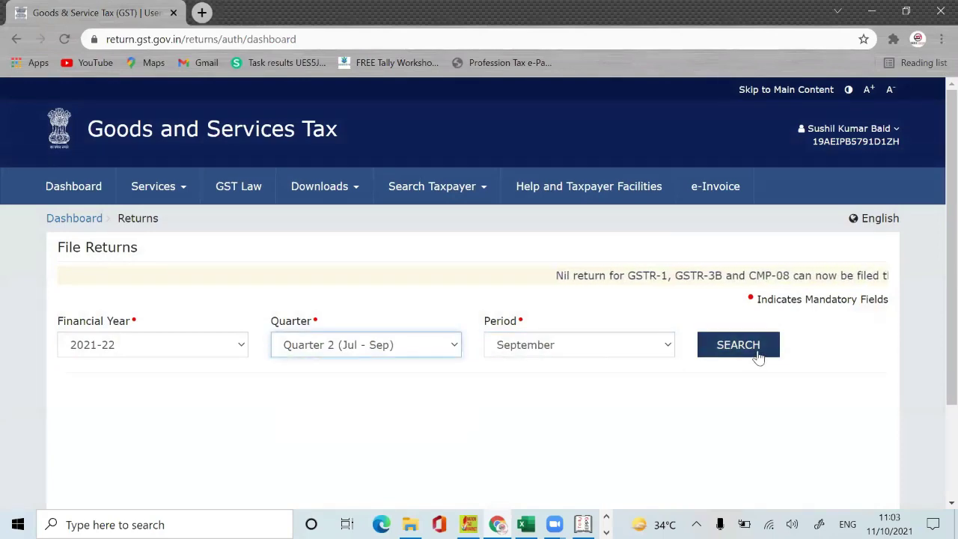
pyautogui.click(757, 356)
# Step: Prepare the GSTR-1 return online and scroll down to its invoice summary tiles
pyautogui.scroll(-4, 935, 299)
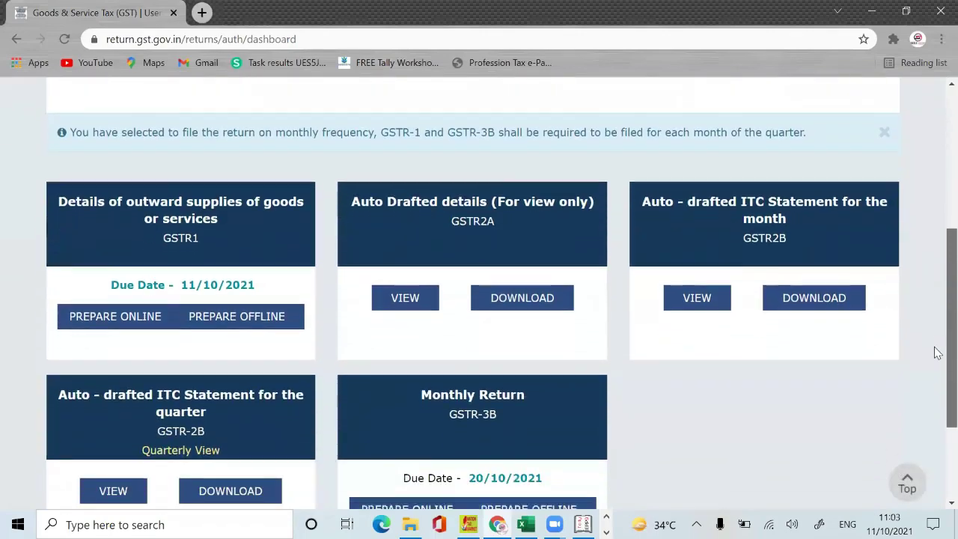
pyautogui.click(141, 327)
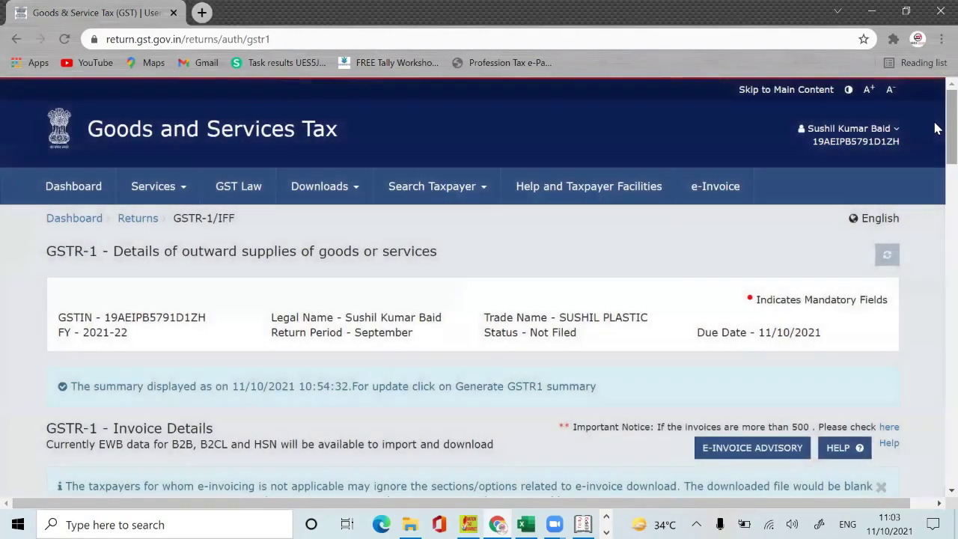
pyautogui.scroll(-5, 935, 229)
pyautogui.scroll(-4, 935, 228)
pyautogui.scroll(-2, 934, 239)
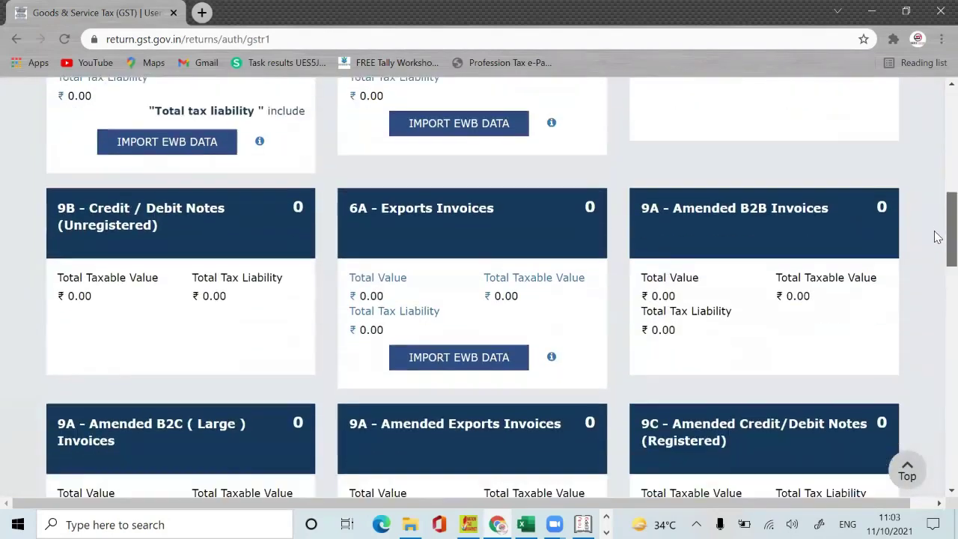
pyautogui.scroll(-1, 935, 247)
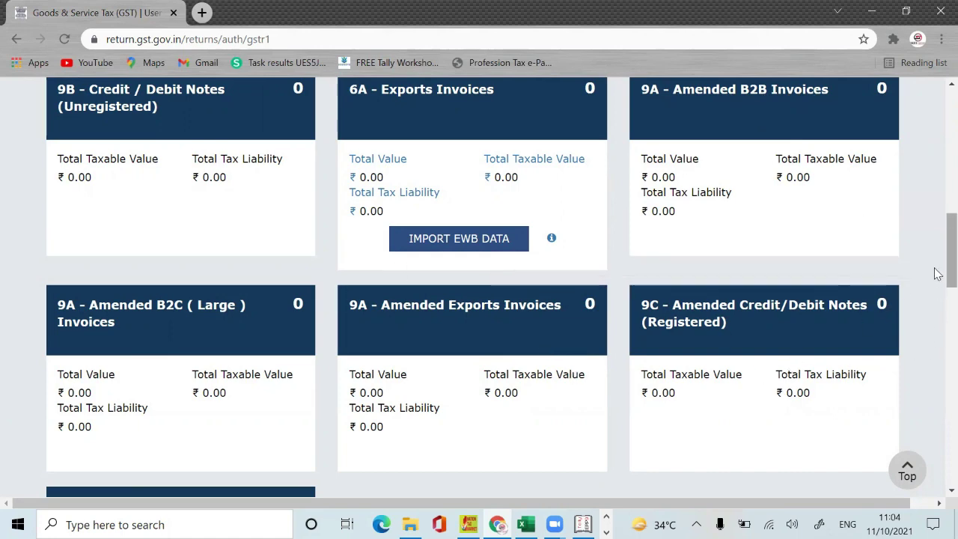
pyautogui.moveTo(949, 271); pyautogui.dragTo(938, 327)
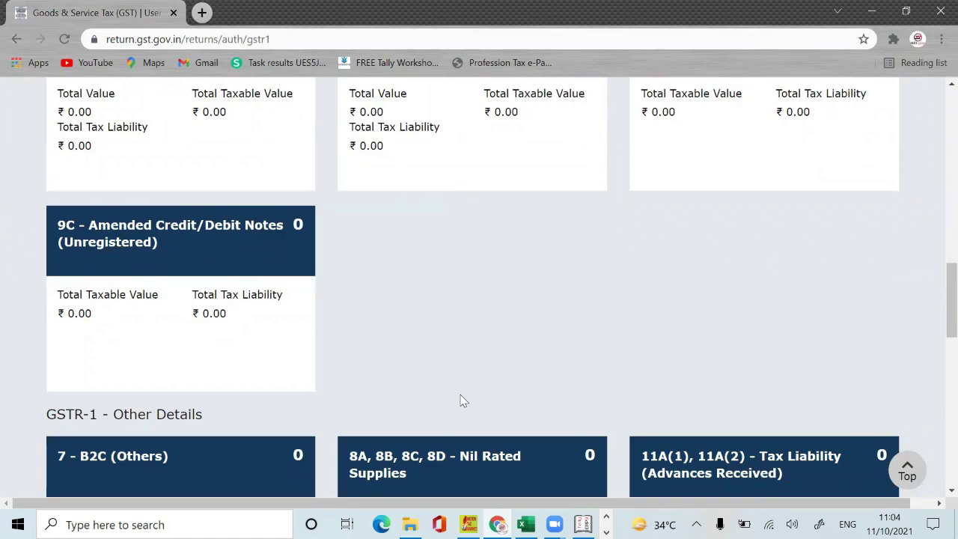
pyautogui.moveTo(938, 310); pyautogui.dragTo(938, 353)
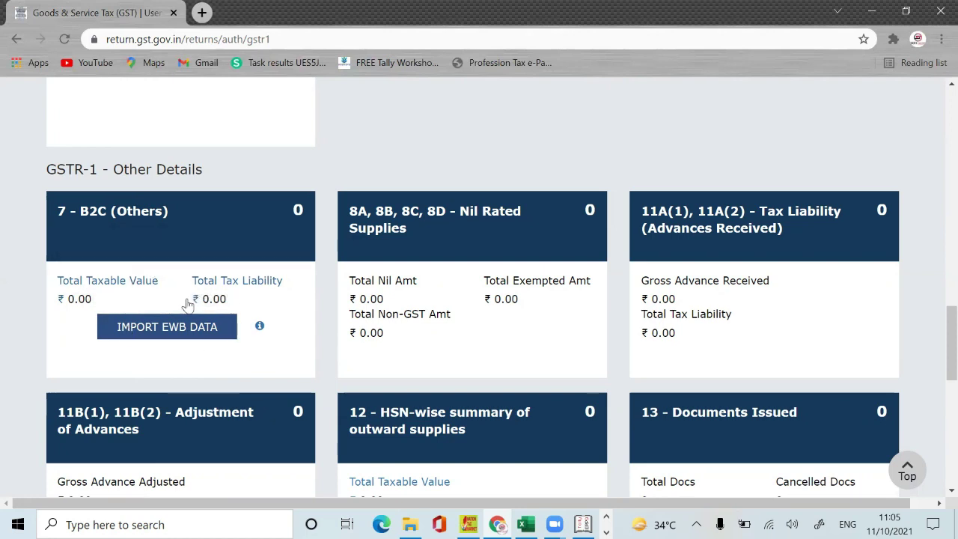
# Step: Check the B2C e-way bill import data, then open the 7 - B2C (Others) tile
pyautogui.click(187, 342)
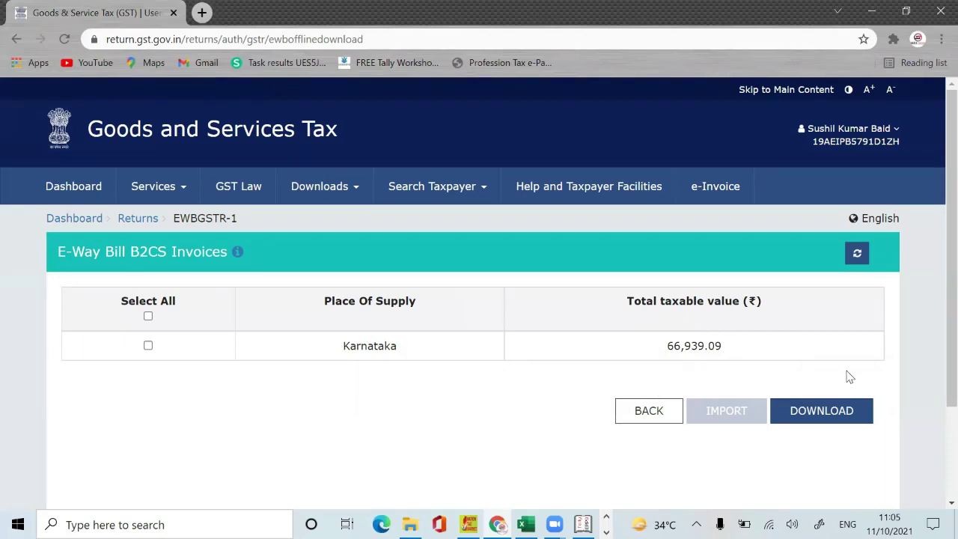
pyautogui.click(641, 412)
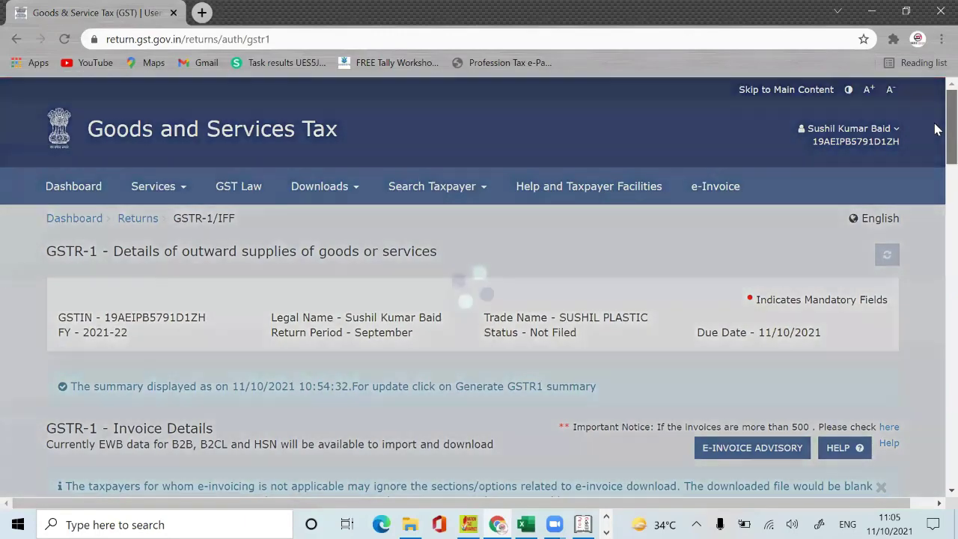
pyautogui.scroll(-15, 936, 193)
pyautogui.scroll(-6, 937, 287)
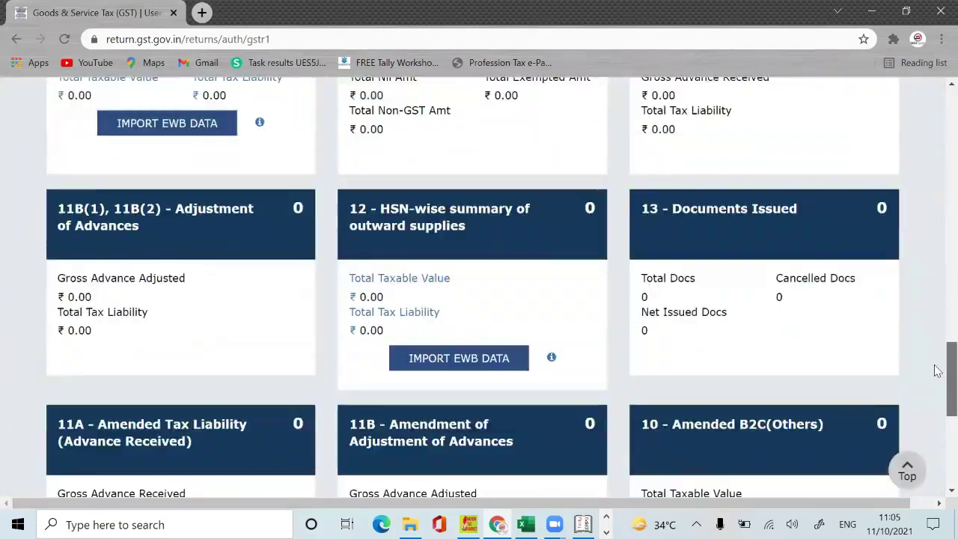
pyautogui.scroll(5, 936, 299)
pyautogui.scroll(-2, 936, 320)
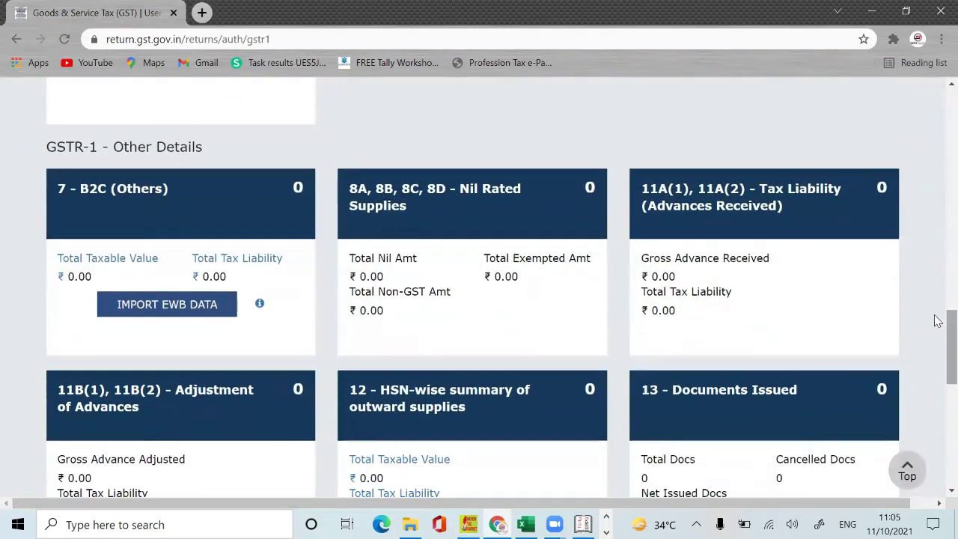
pyautogui.click(160, 201)
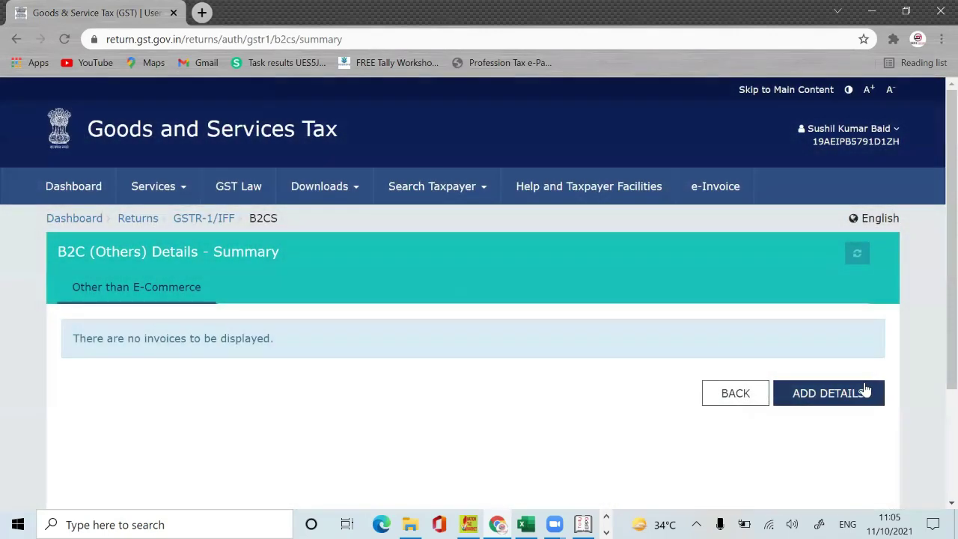
pyautogui.click(864, 392)
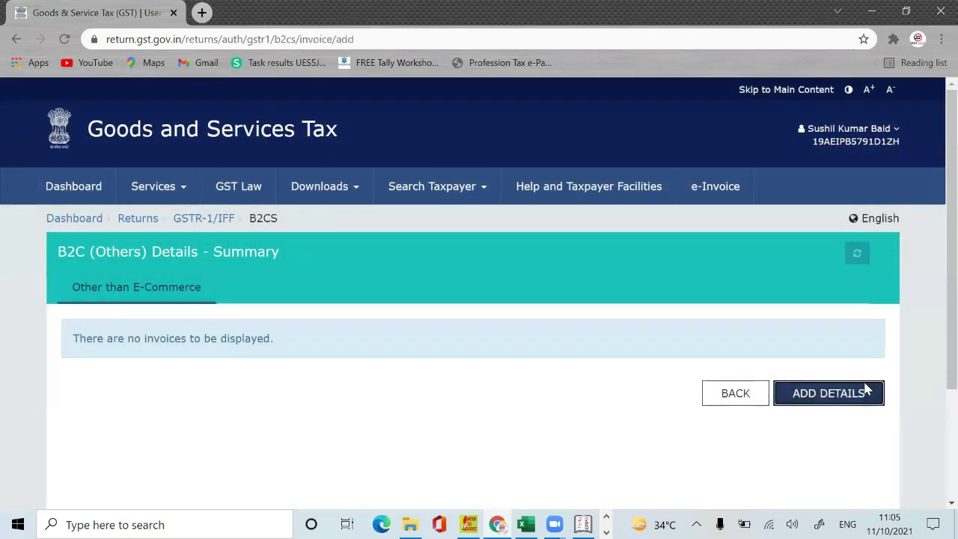
pyautogui.scroll(-2, 937, 263)
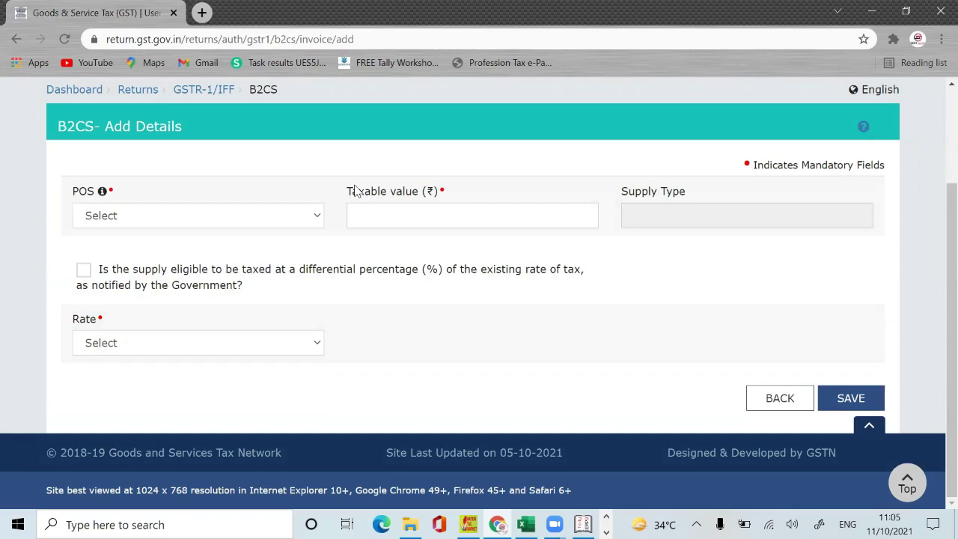
pyautogui.click(192, 218)
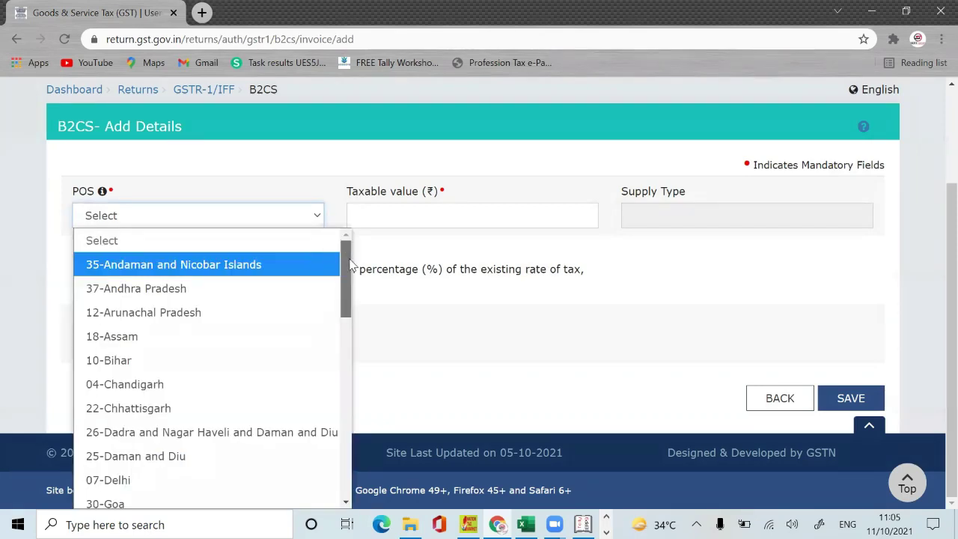
pyautogui.scroll(-9, 326, 385)
pyautogui.scroll(-1, 327, 443)
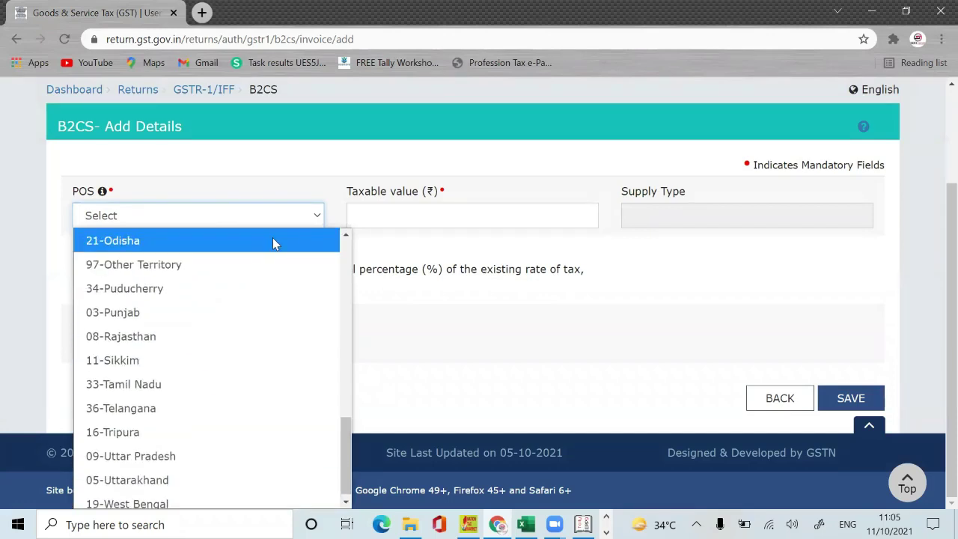
pyautogui.click(494, 316)
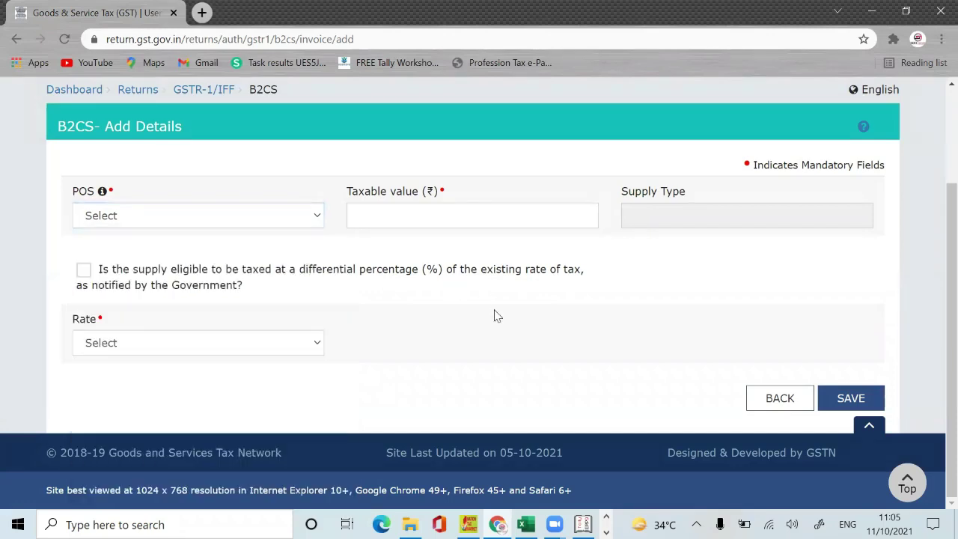
pyautogui.click(243, 214)
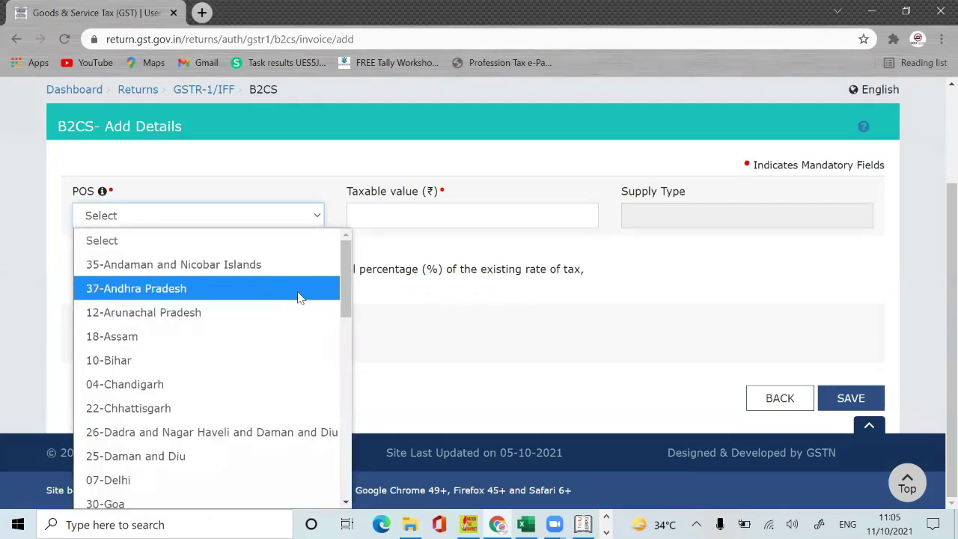
pyautogui.moveTo(348, 270); pyautogui.dragTo(310, 524)
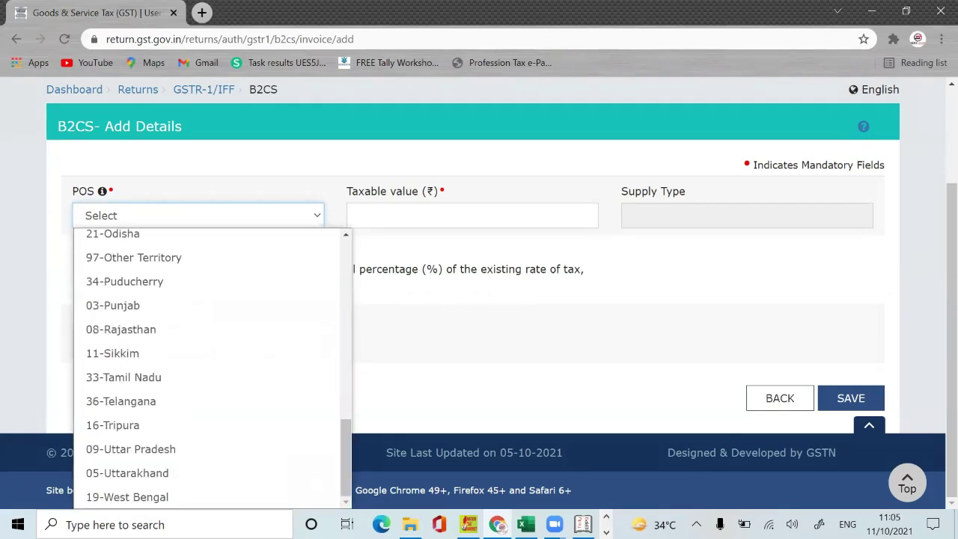
pyautogui.click(153, 497)
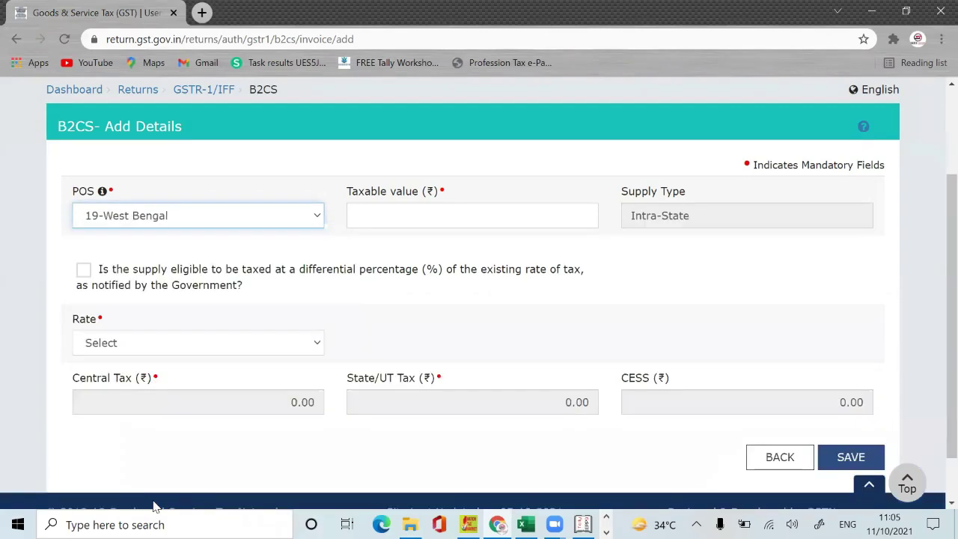
pyautogui.click(476, 213)
pyautogui.write('24000')
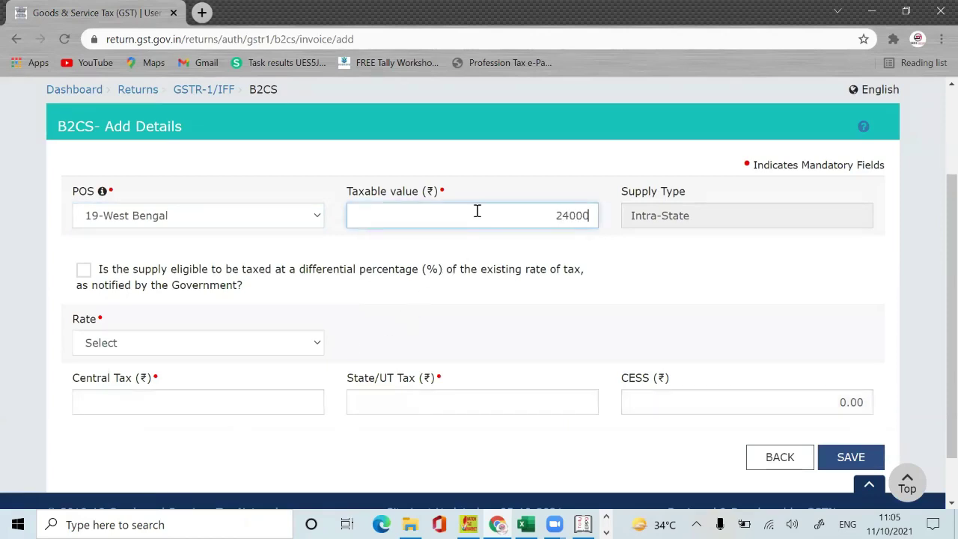
pyautogui.click(597, 259)
pyautogui.click(279, 343)
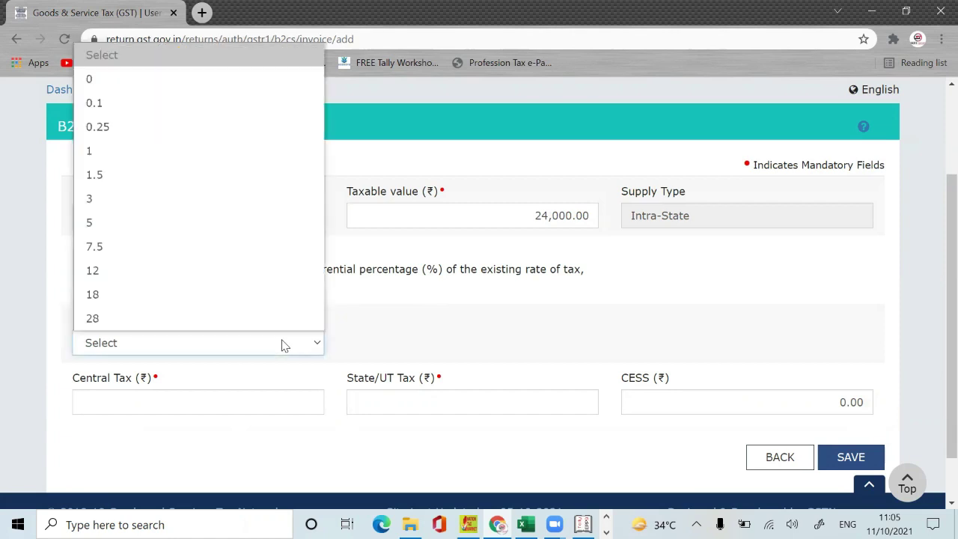
pyautogui.click(197, 291)
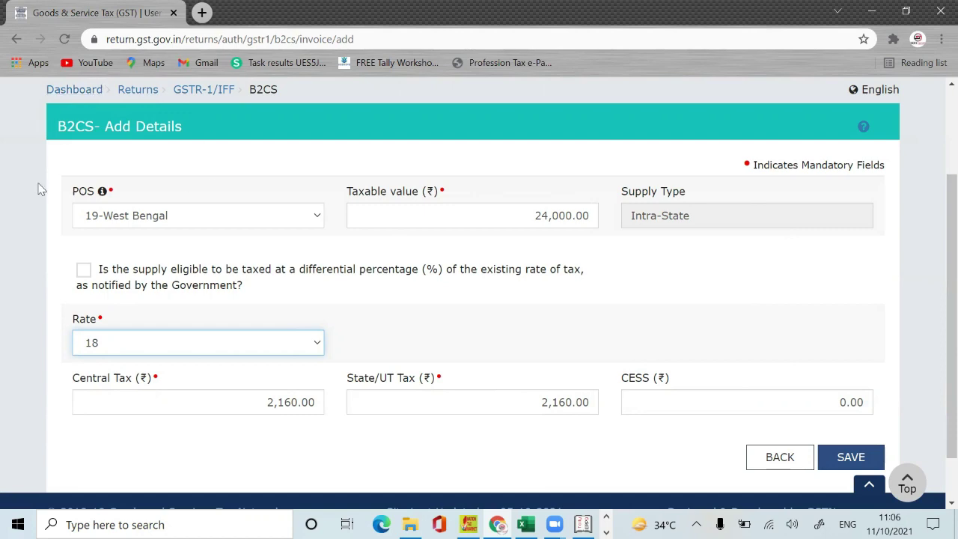
pyautogui.click(783, 466)
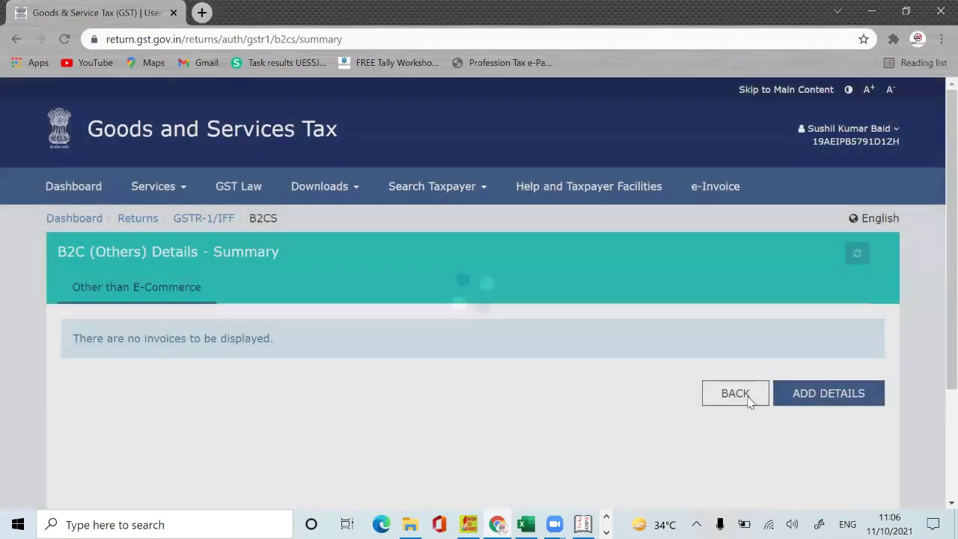
# Step: Back on the GSTR-1 details page, open the 8A, 8B, 8C, 8D Nil Rated Supplies tile
pyautogui.click(749, 400)
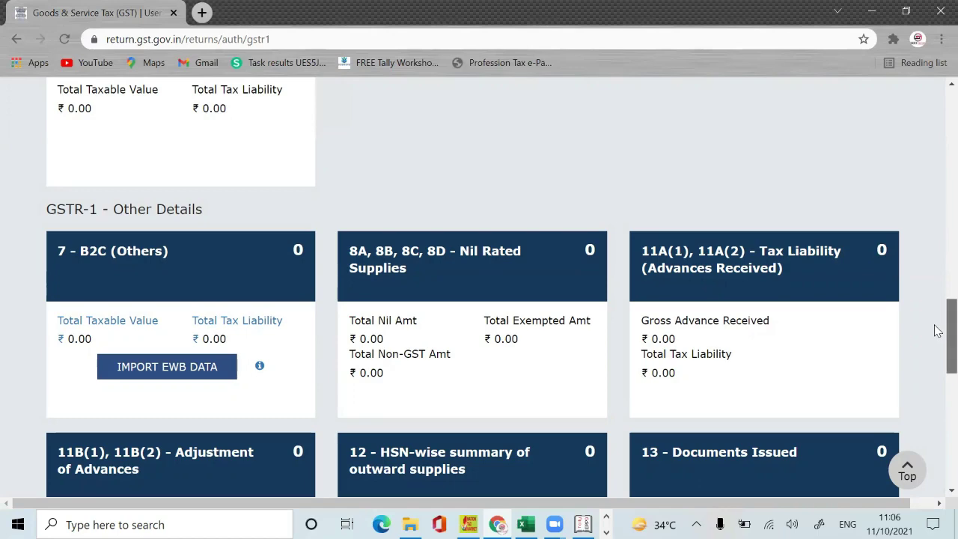
pyautogui.moveTo(947, 329); pyautogui.dragTo(937, 238)
pyautogui.scroll(3, 937, 238)
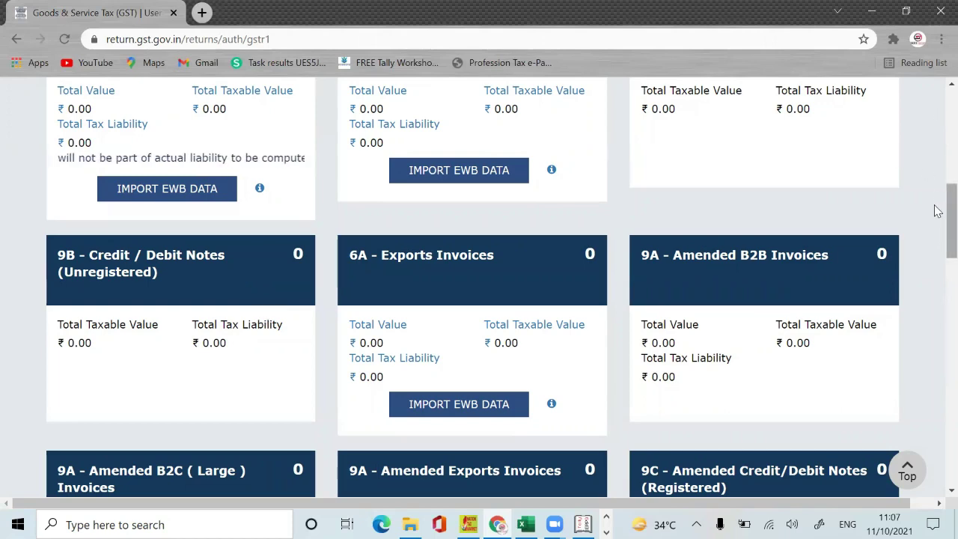
pyautogui.scroll(-9, 937, 211)
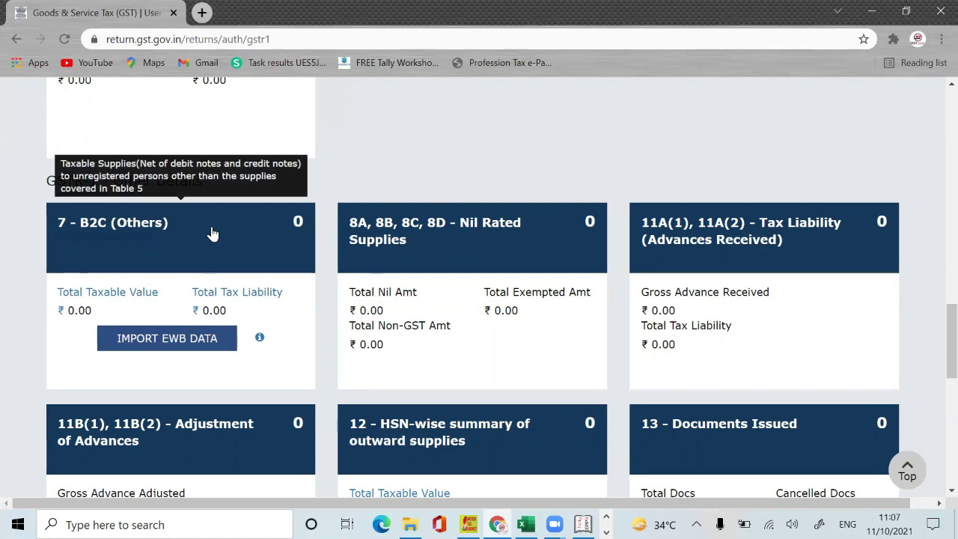
pyautogui.click(481, 252)
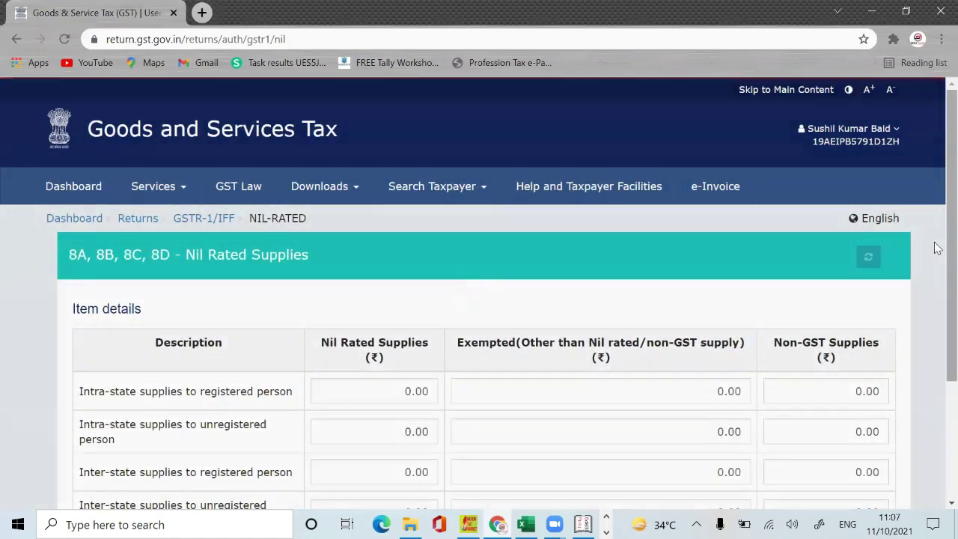
# Step: Confirm all Nil Rated Supplies amounts are 0.00 and return to the GSTR-1 summary
pyautogui.scroll(-2, 935, 344)
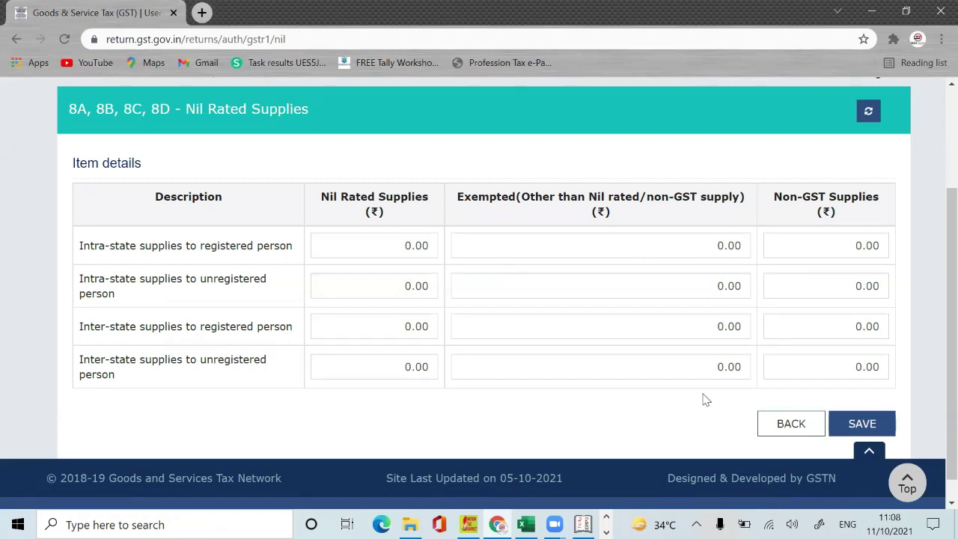
pyautogui.click(765, 423)
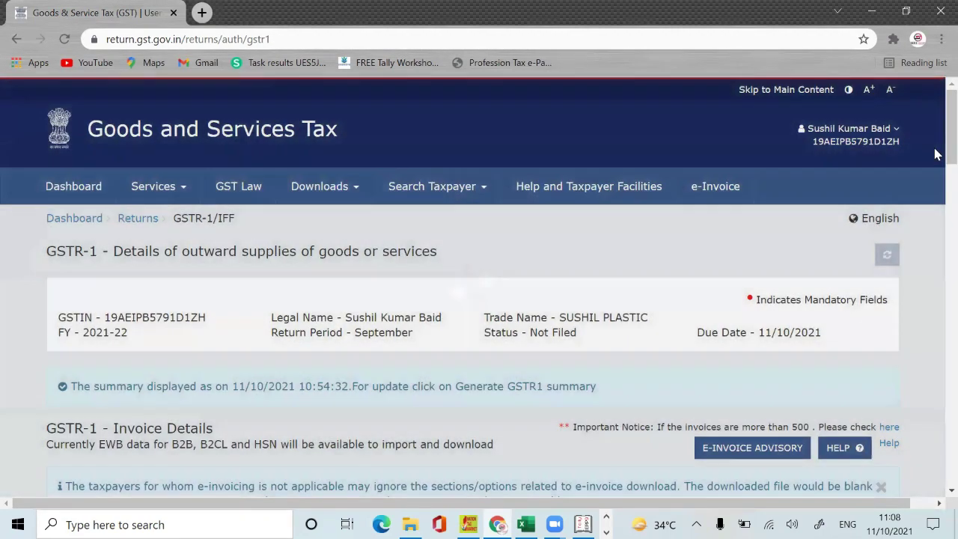
# Step: Scroll to the Other Details tiles and inspect the 11A(1), 11A(2) Advances Received tile
pyautogui.scroll(-10, 936, 299)
pyautogui.scroll(-4, 937, 321)
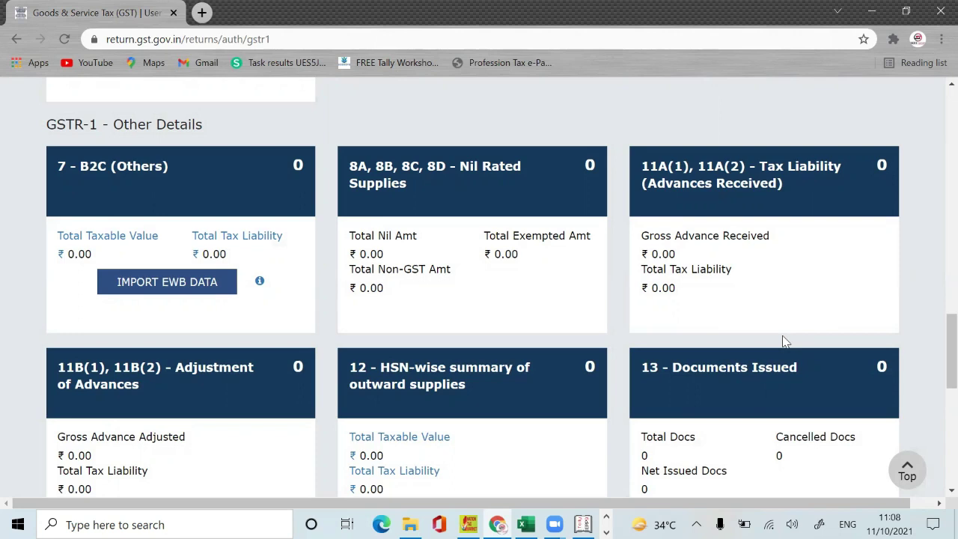
pyautogui.moveTo(739, 254)
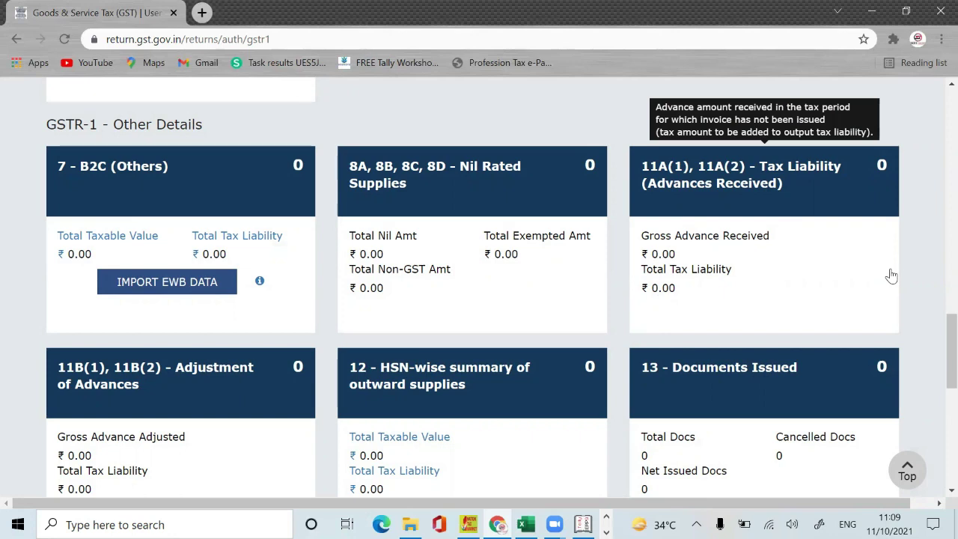
pyautogui.click(805, 251)
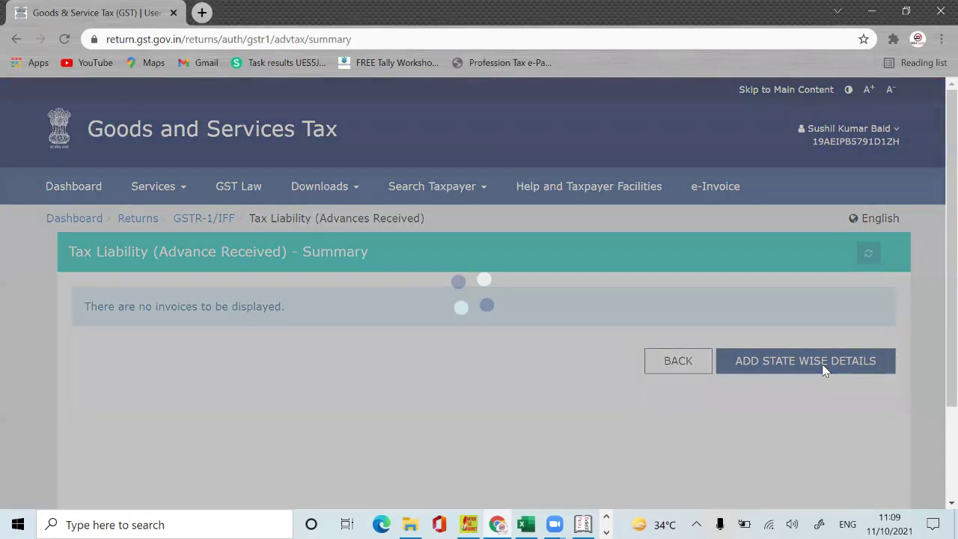
pyautogui.click(824, 369)
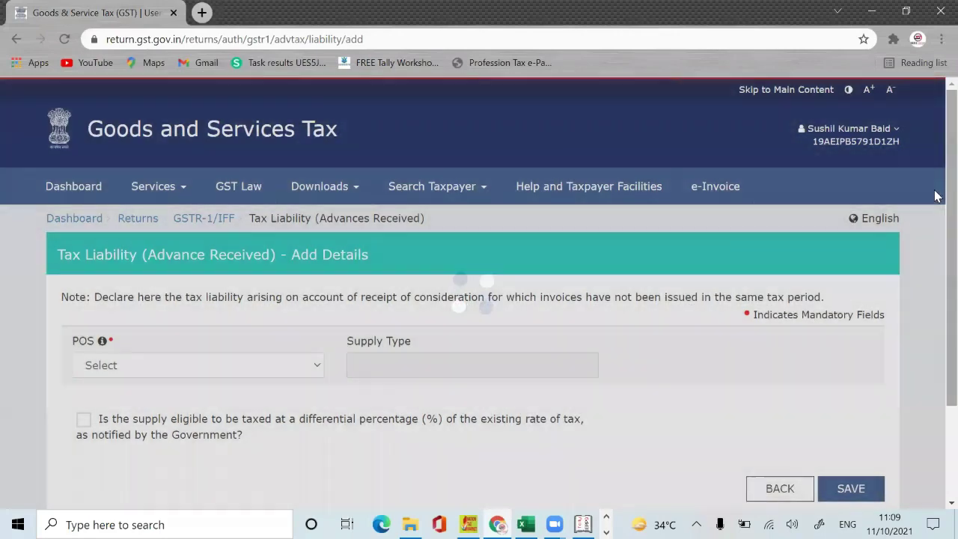
pyautogui.scroll(-2, 935, 239)
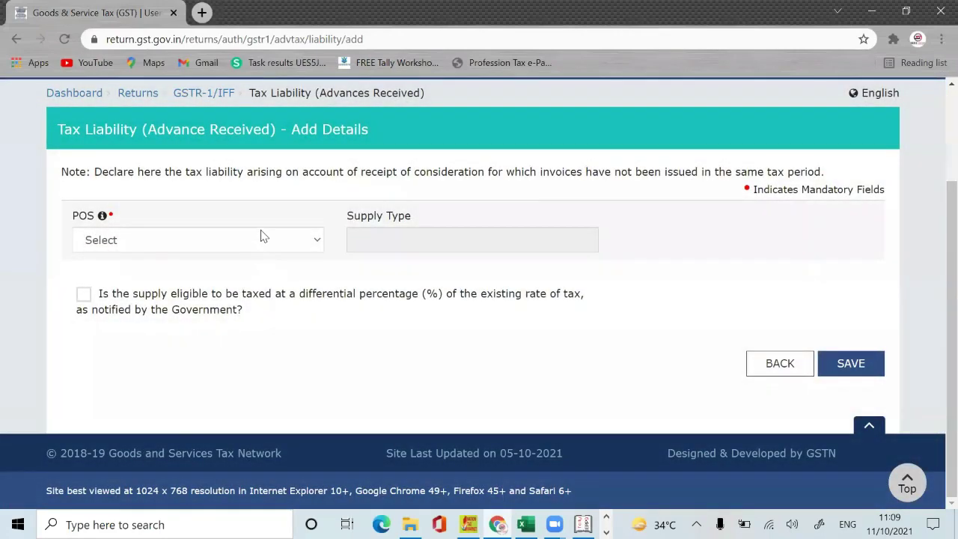
pyautogui.click(262, 237)
pyautogui.click(210, 312)
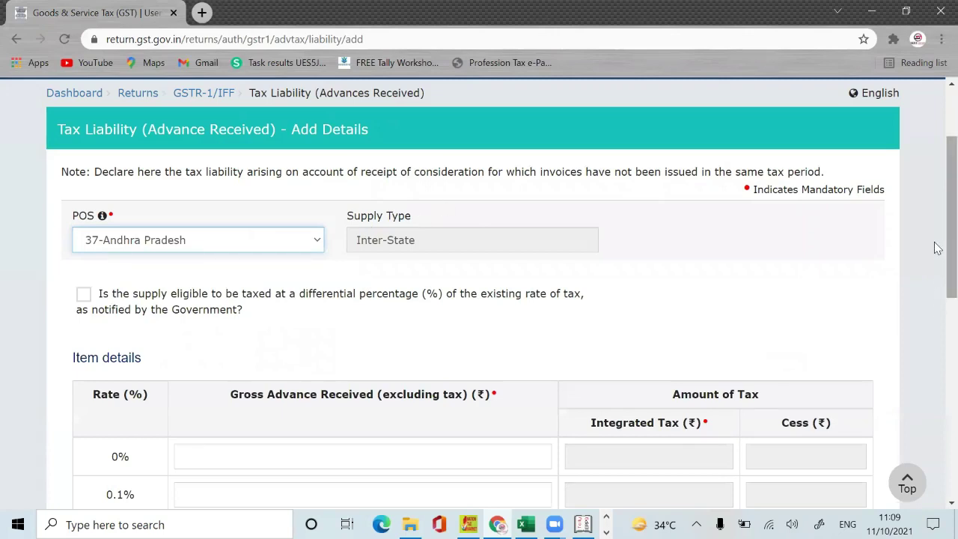
pyautogui.scroll(-4, 935, 247)
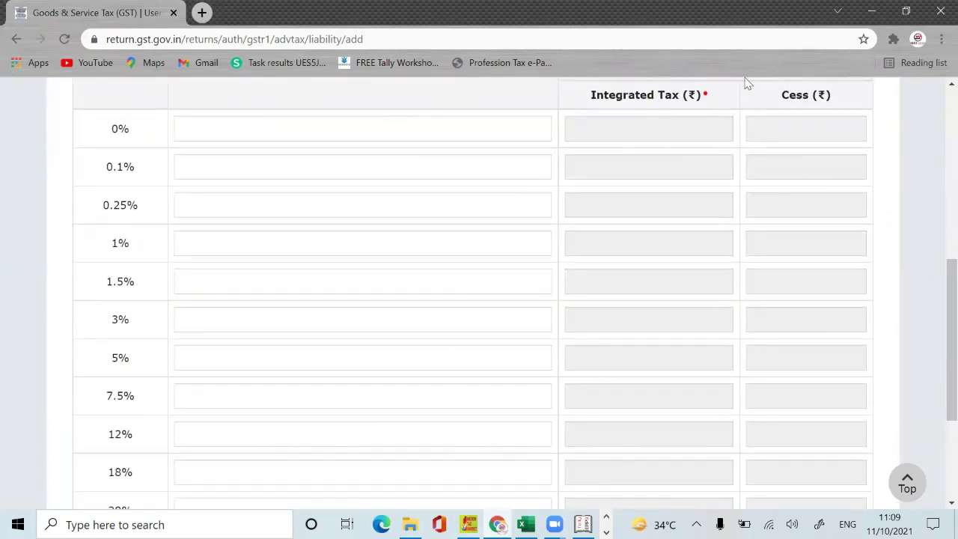
pyautogui.scroll(-5, 935, 364)
pyautogui.scroll(10, 936, 224)
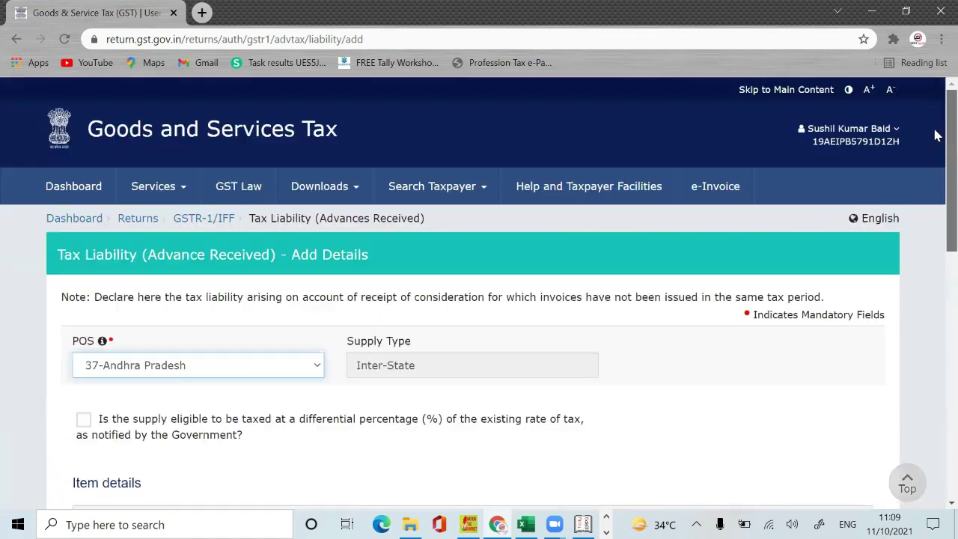
pyautogui.scroll(-10, 935, 134)
pyautogui.click(787, 397)
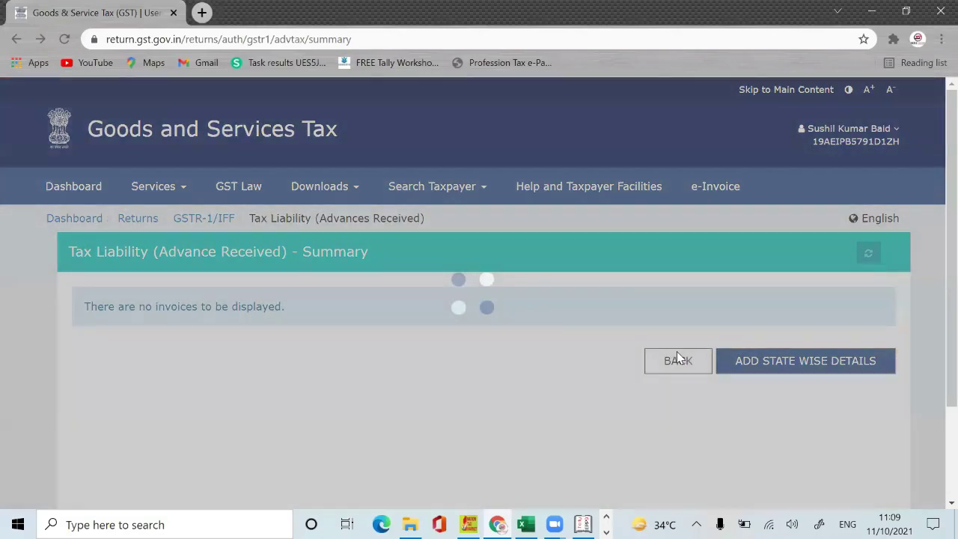
pyautogui.click(677, 360)
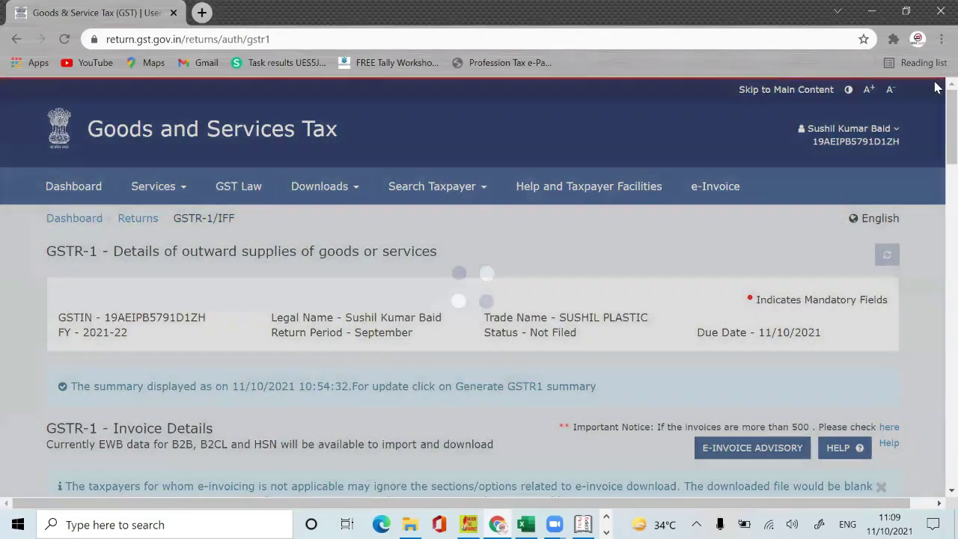
# Step: Scroll back to Other Details and inspect the 11B(1), 11B(2) Adjustment of Advances tile
pyautogui.scroll(-10, 935, 224)
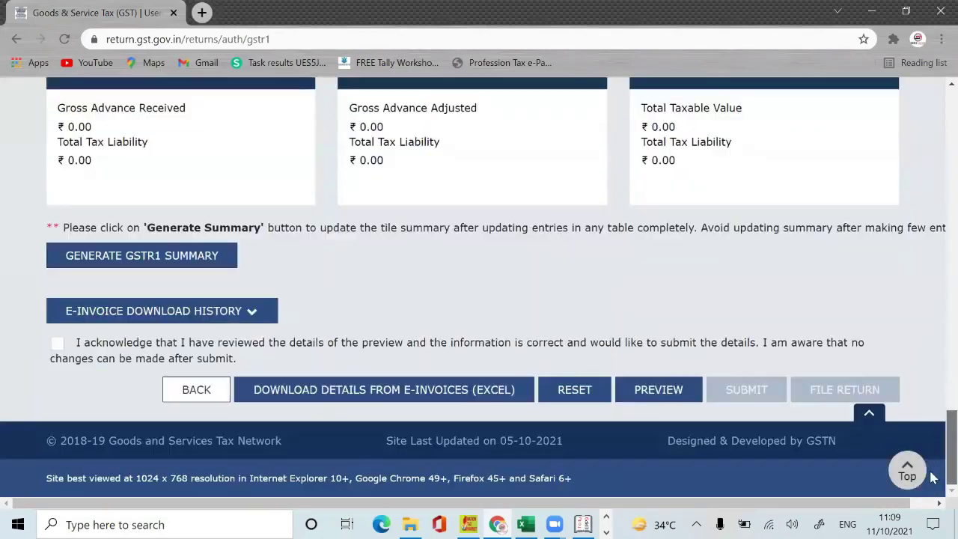
pyautogui.scroll(7, 645, 247)
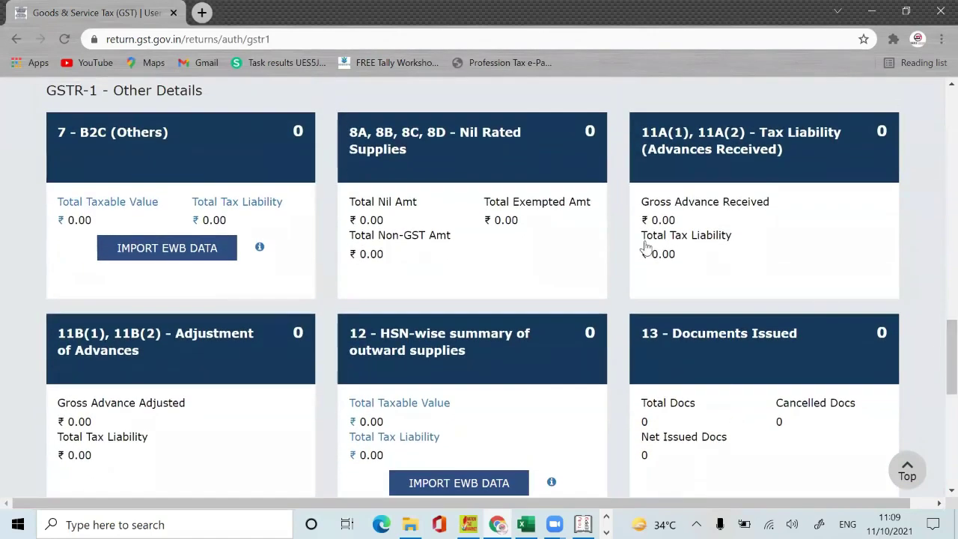
pyautogui.moveTo(277, 349)
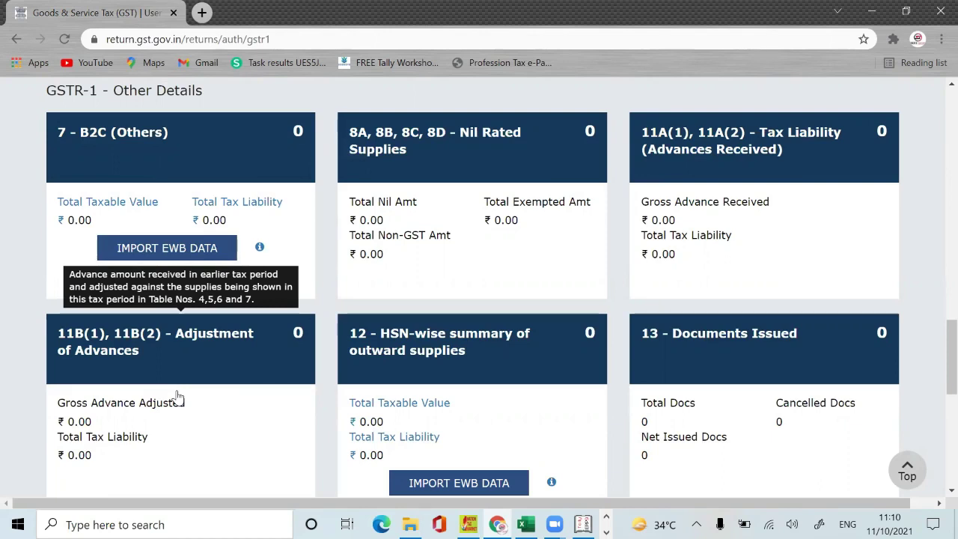
pyautogui.click(201, 434)
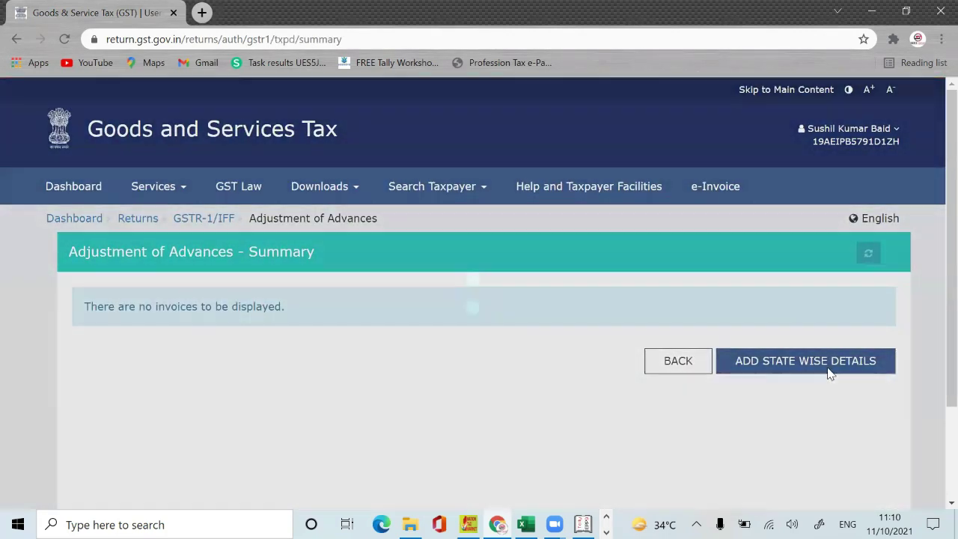
pyautogui.click(830, 367)
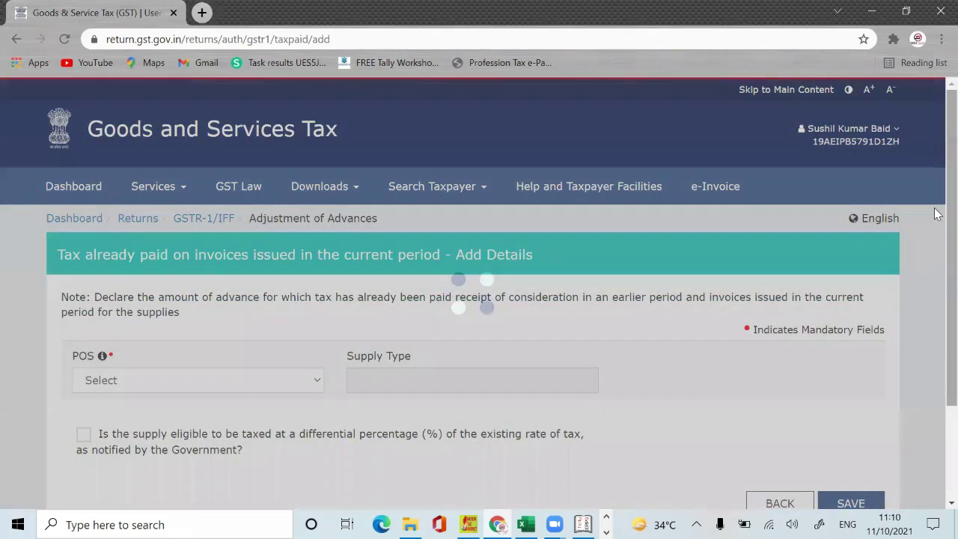
pyautogui.scroll(-2, 937, 214)
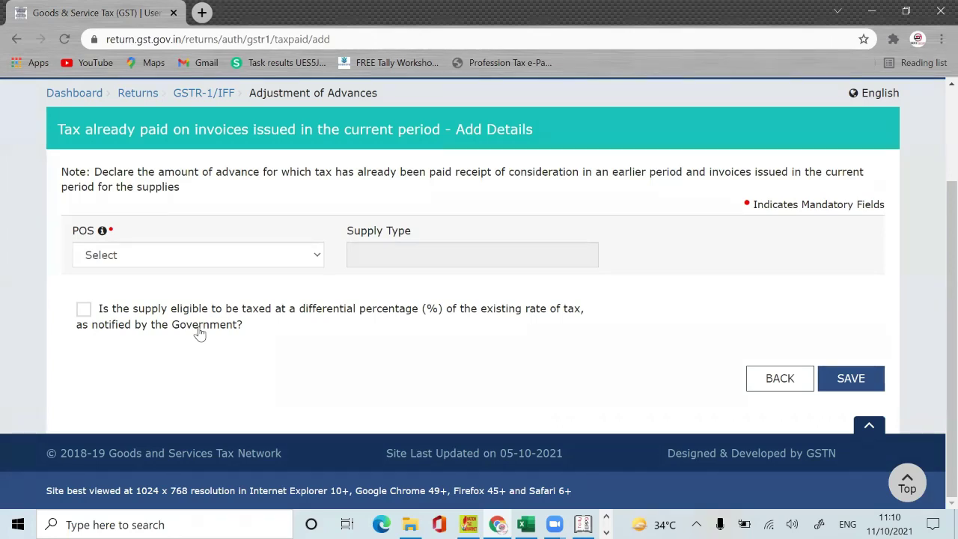
pyautogui.click(272, 262)
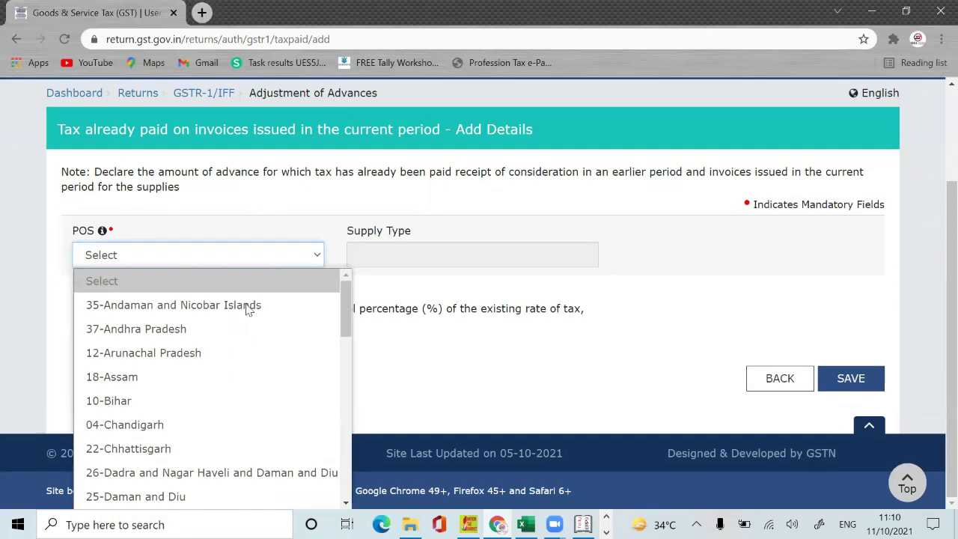
pyautogui.click(234, 331)
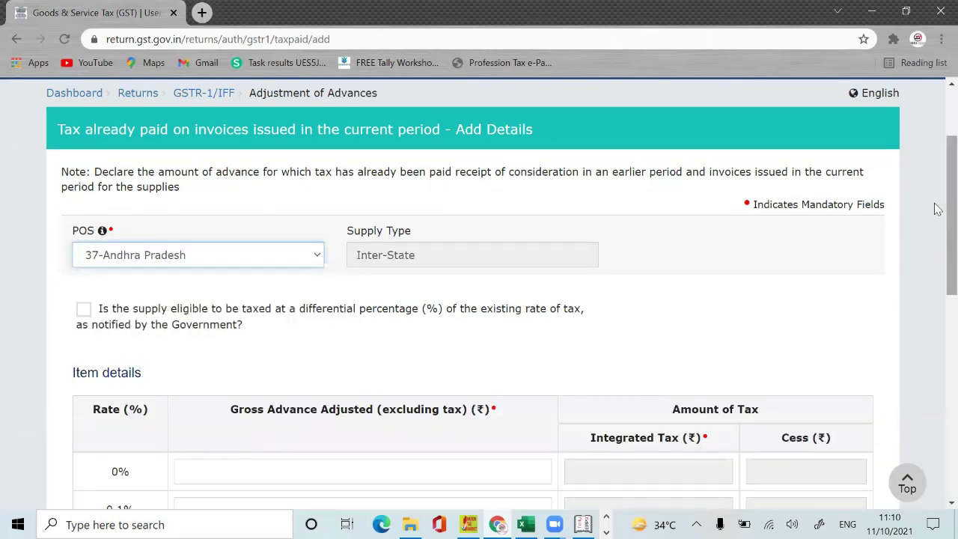
pyautogui.scroll(-3, 933, 225)
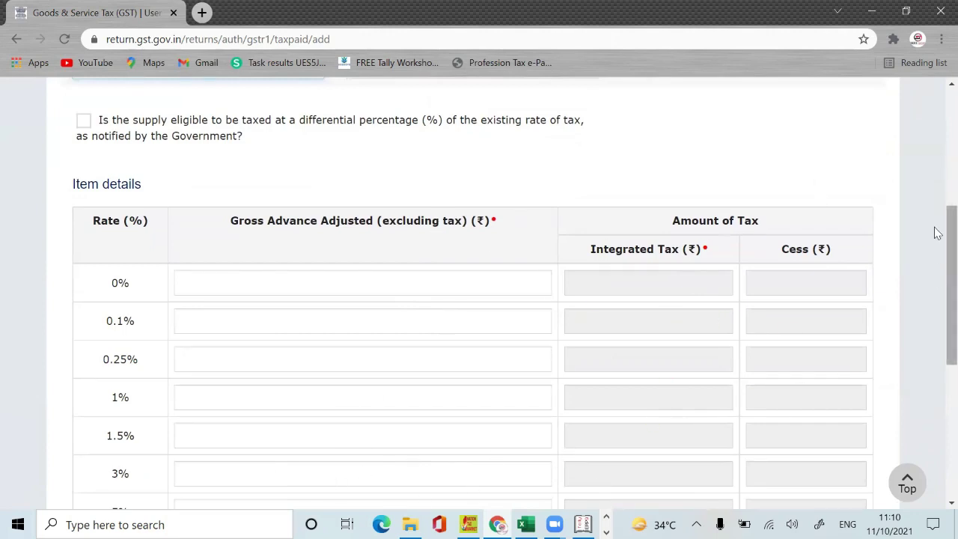
pyautogui.moveTo(934, 232); pyautogui.dragTo(934, 400)
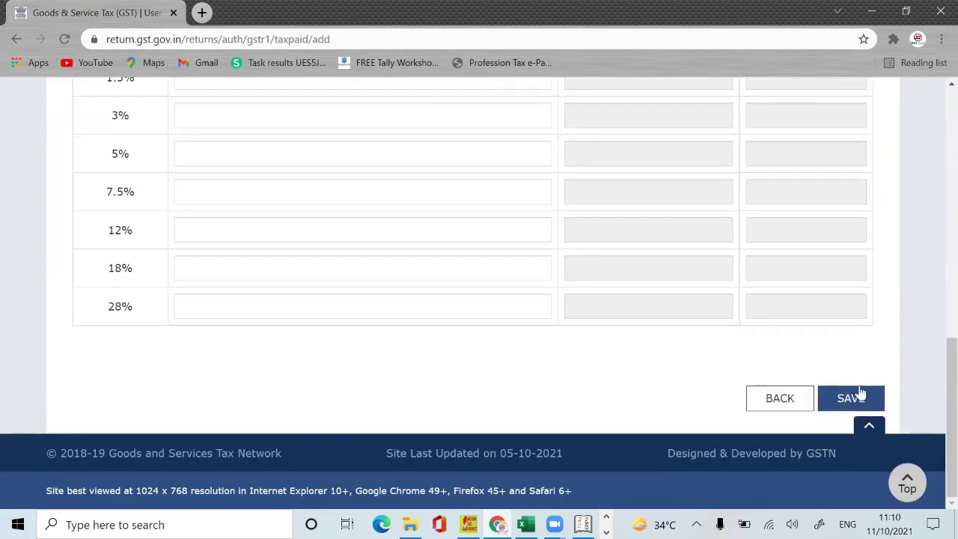
pyautogui.click(807, 397)
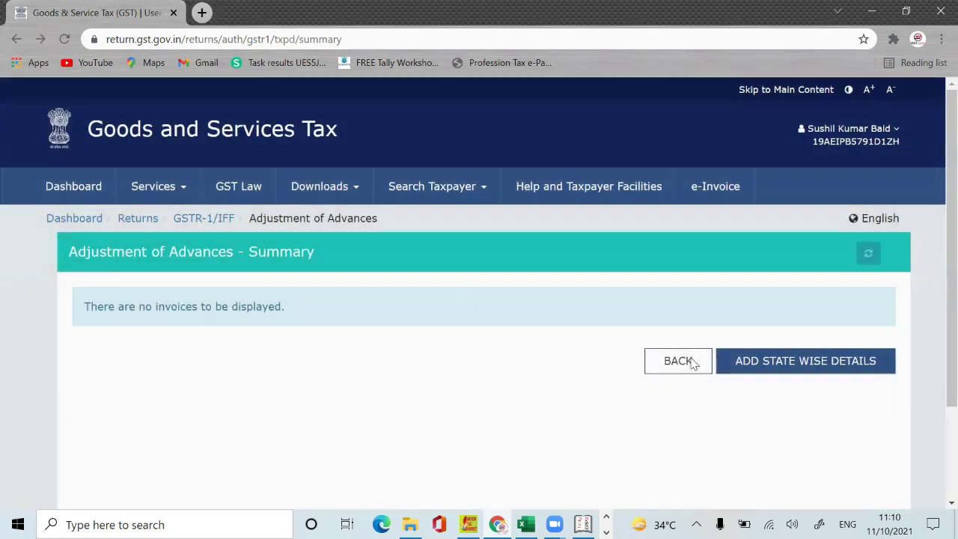
pyautogui.click(692, 362)
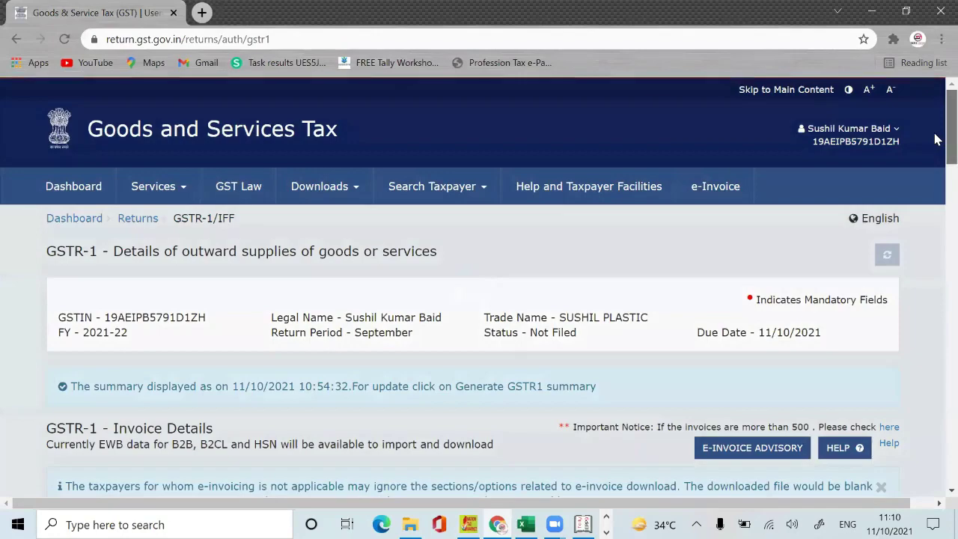
pyautogui.moveTo(935, 142); pyautogui.dragTo(937, 368)
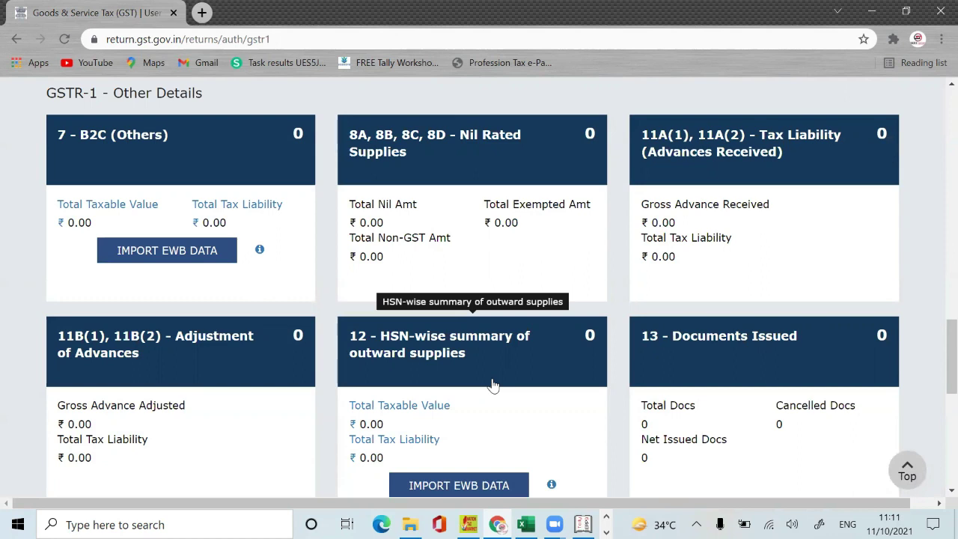
# Step: Open the HSN-wise summary, enter 39 and pick HSN 3902 from the suggestions
pyautogui.click(492, 385)
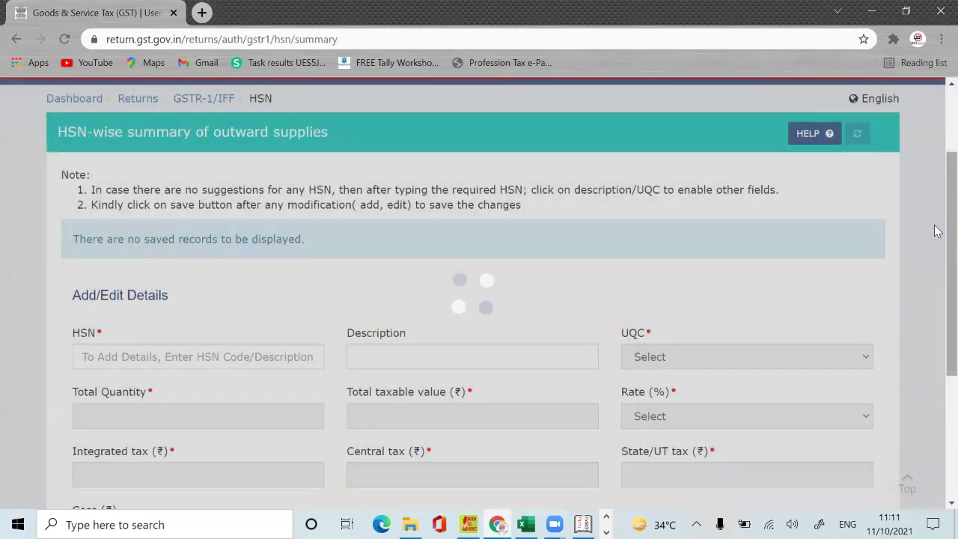
pyautogui.scroll(-2, 937, 215)
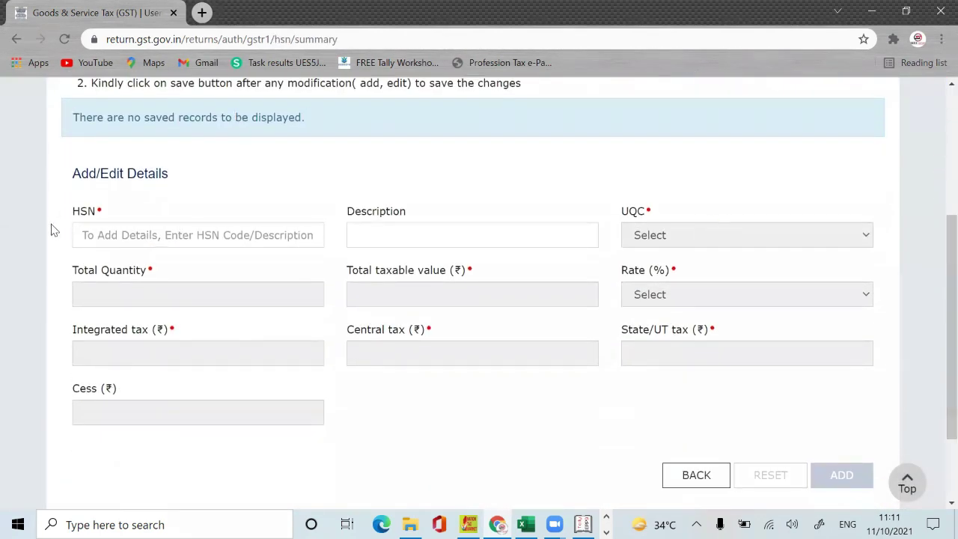
pyautogui.click(161, 235)
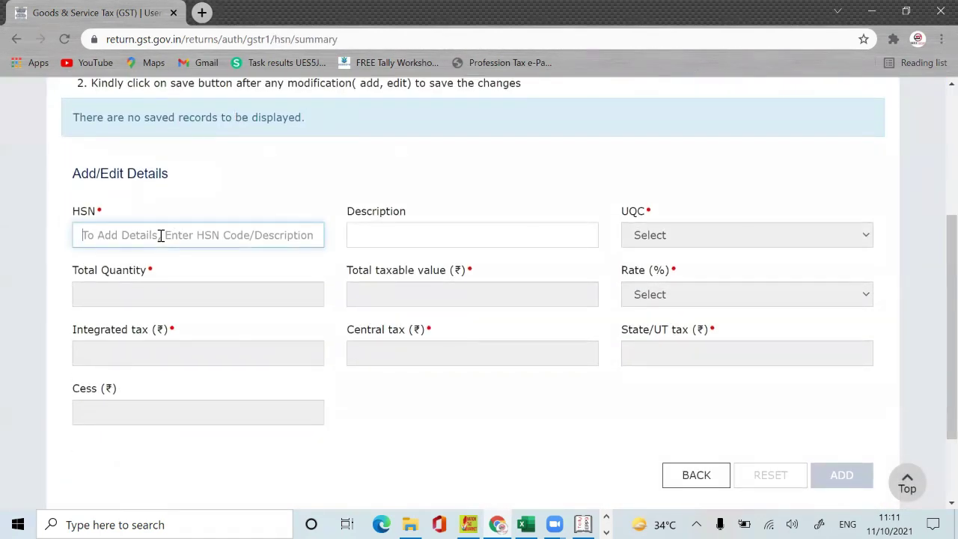
pyautogui.write('39')
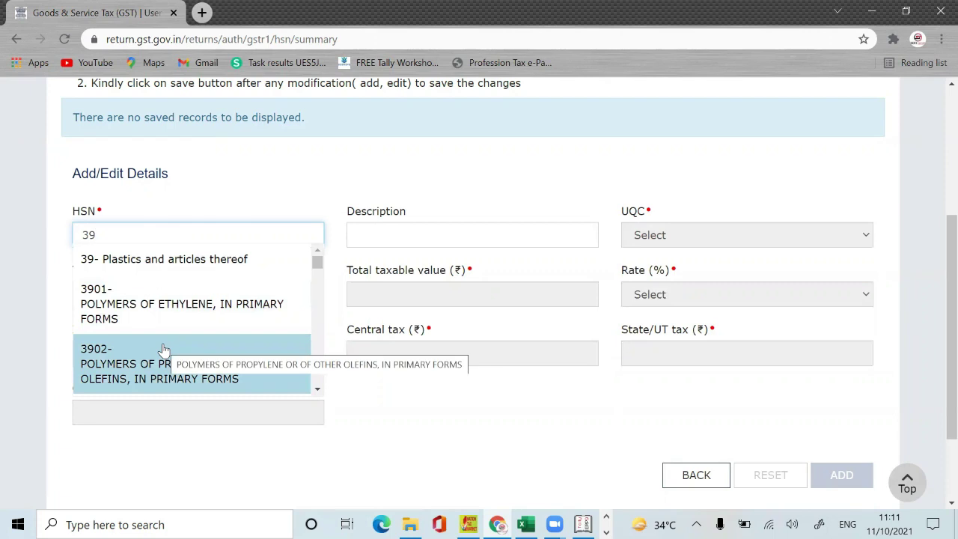
pyautogui.click(163, 350)
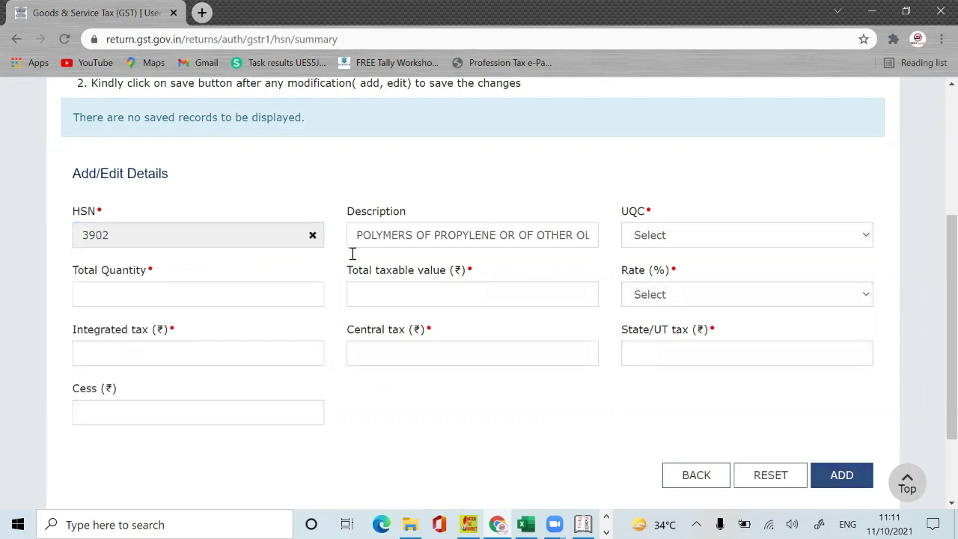
# Step: Clear the HSN code, try searching POLYMER, then erase it and retype 39
pyautogui.click(313, 236)
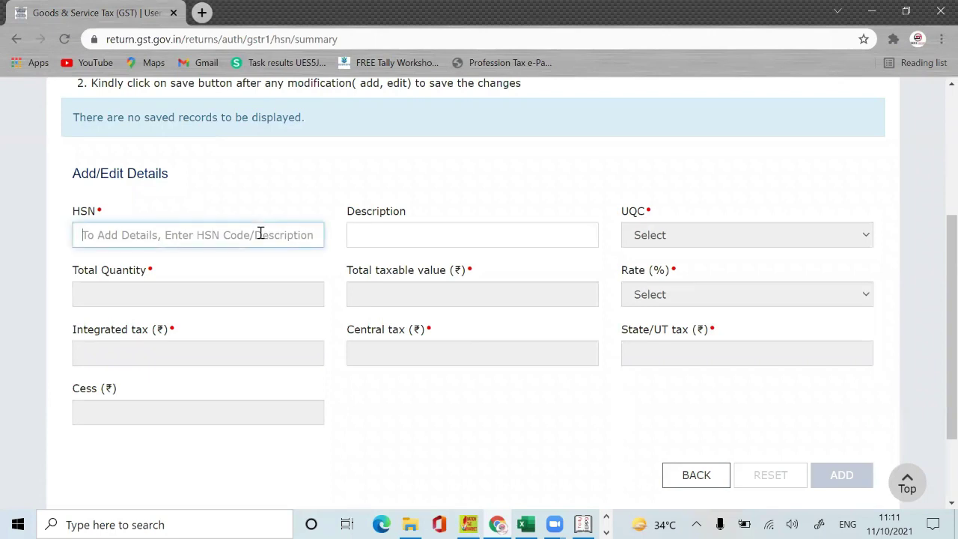
pyautogui.write('POLY')
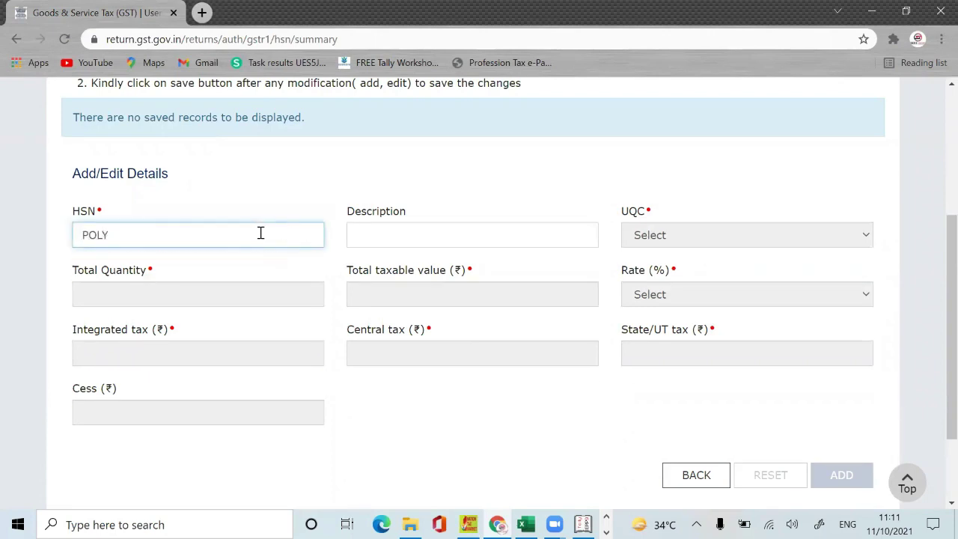
pyautogui.write('MER')
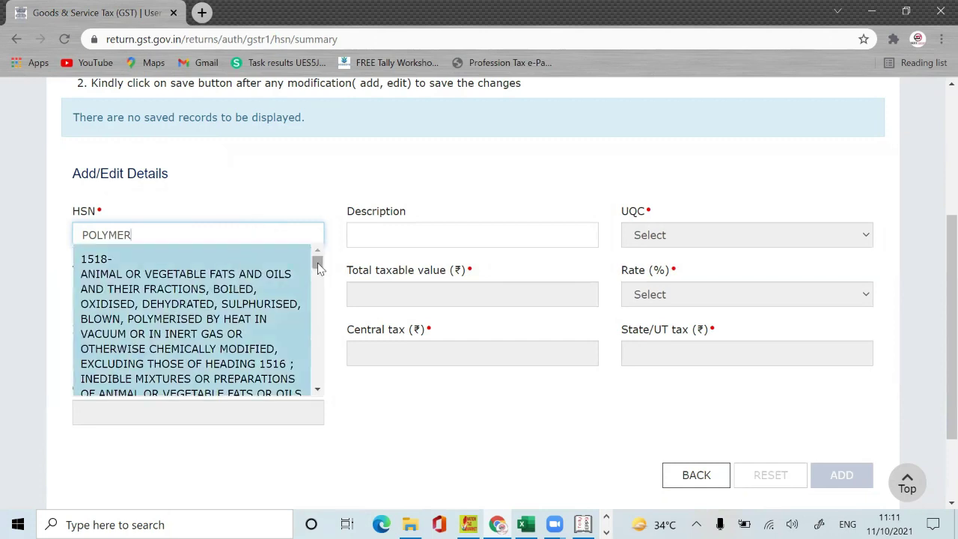
pyautogui.scroll(-2, 316, 287)
pyautogui.scroll(-5, 315, 286)
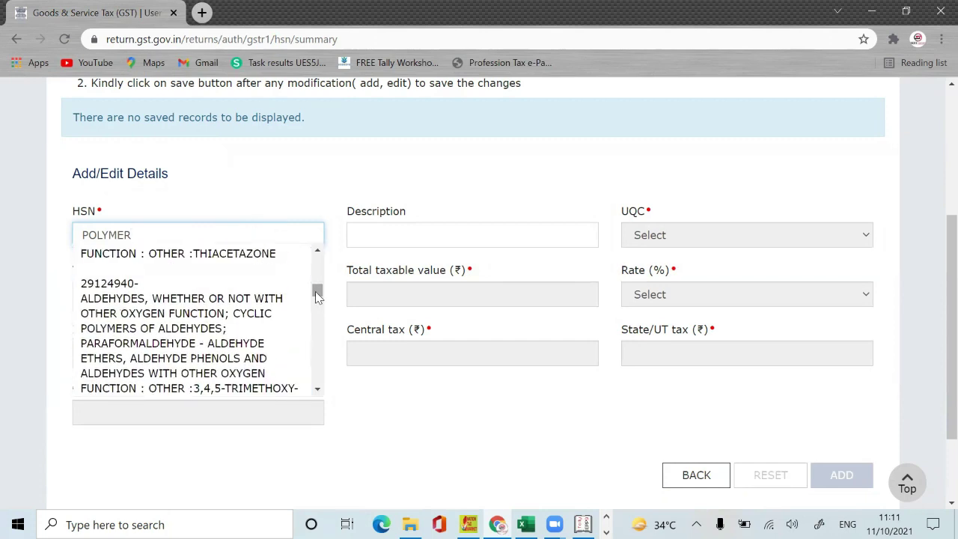
pyautogui.press('BackSpace')
pyautogui.press('BackSpace')
pyautogui.press('BackSpace')
pyautogui.press('BackSpace')
pyautogui.press('BackSpace')
pyautogui.press('BackSpace')
pyautogui.press('BackSpace')
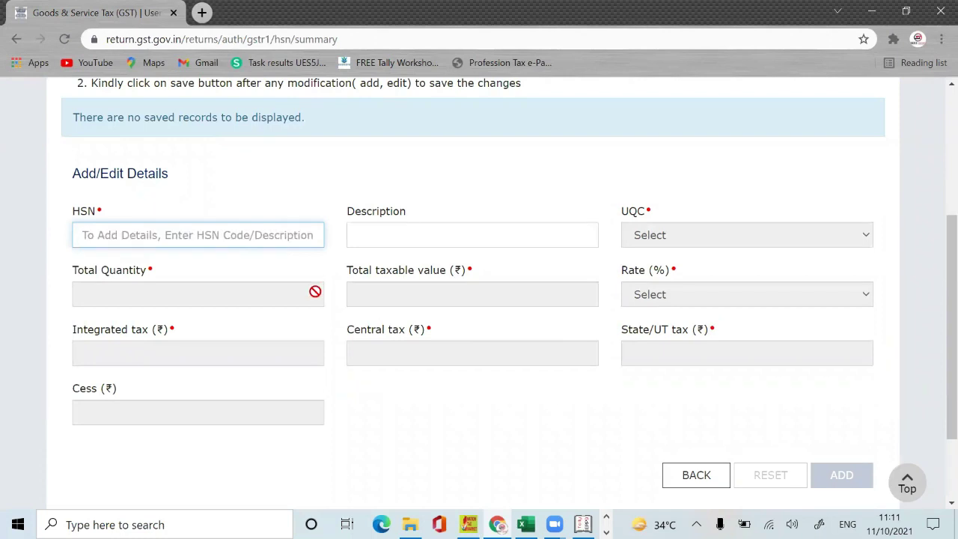
pyautogui.write('39')
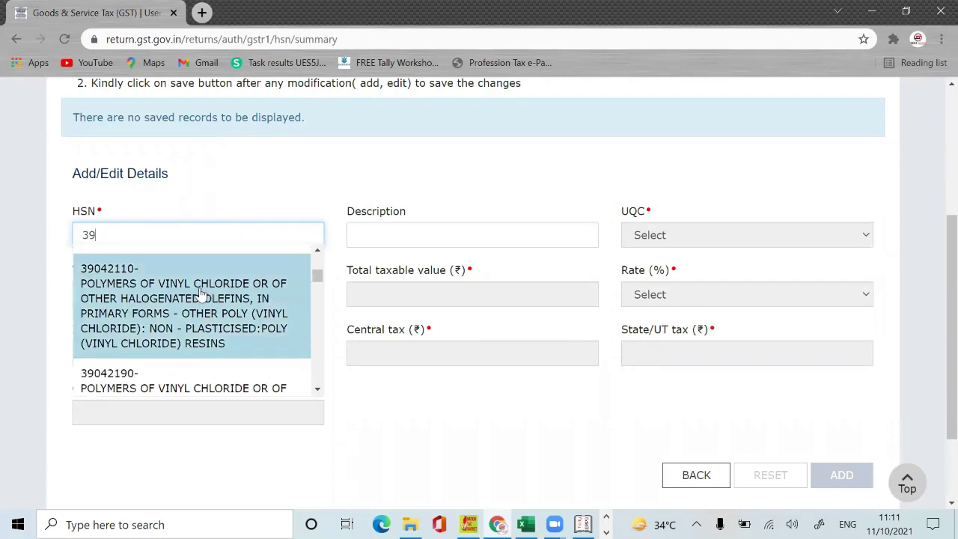
# Step: Select HSN 39042110 (polymers of vinyl chloride) and set the UQC to BAG-BAGS
pyautogui.click(201, 289)
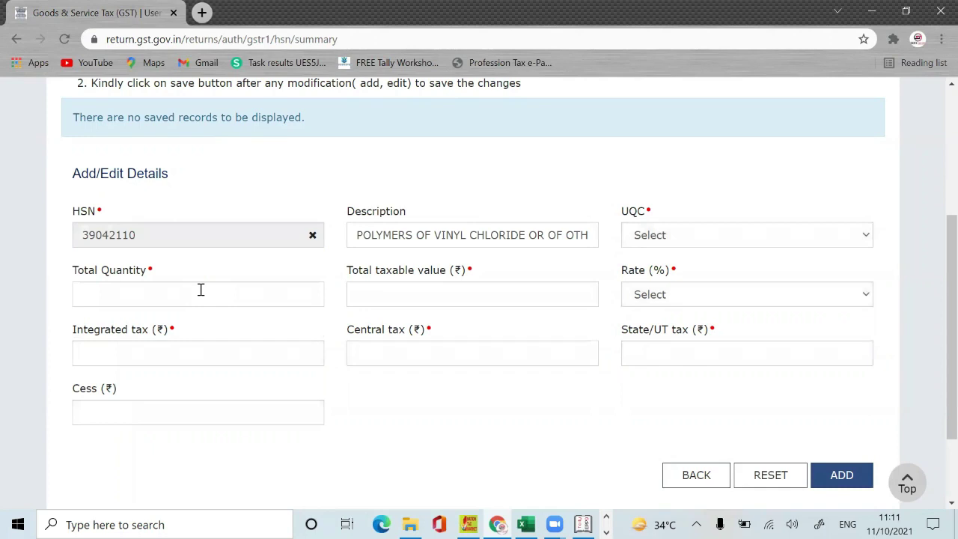
pyautogui.click(666, 238)
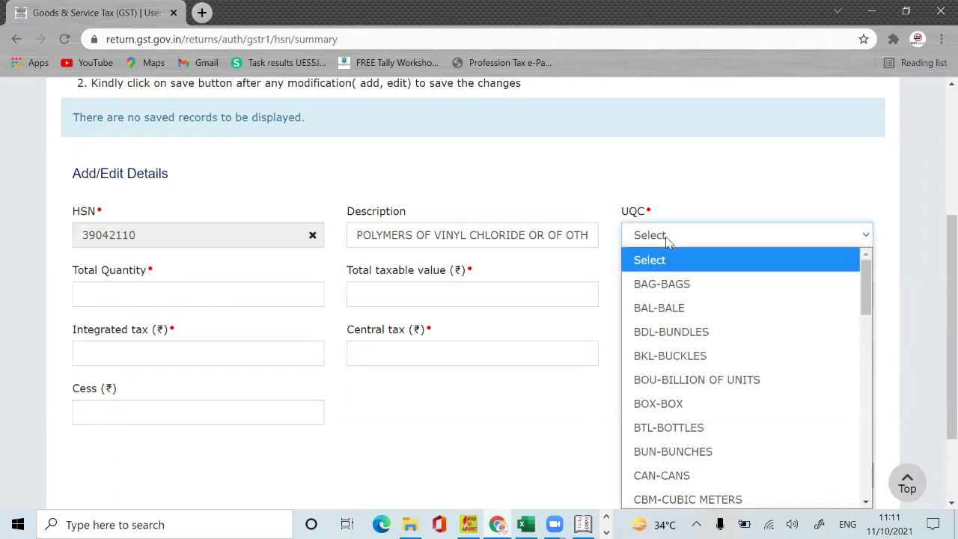
pyautogui.moveTo(866, 292); pyautogui.dragTo(866, 467)
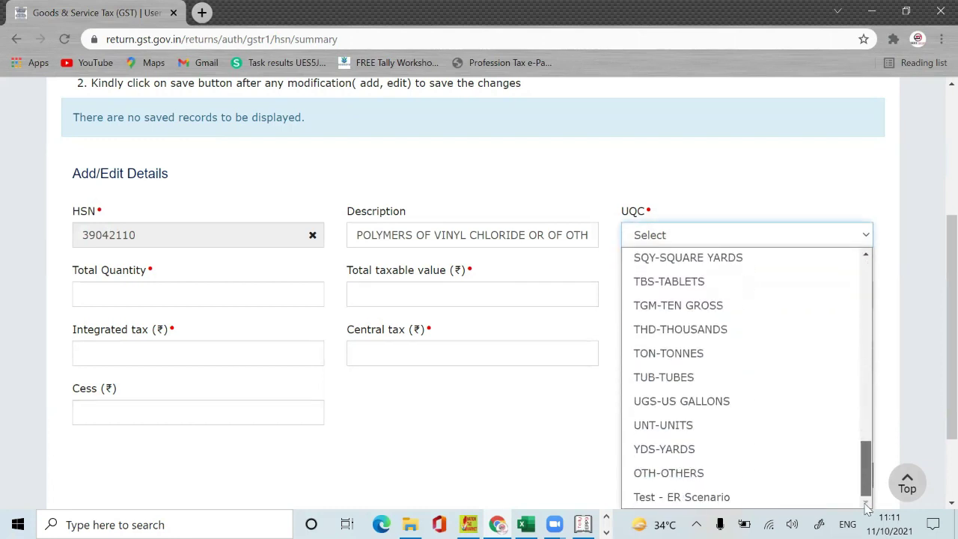
pyautogui.moveTo(887, 461); pyautogui.dragTo(878, 369)
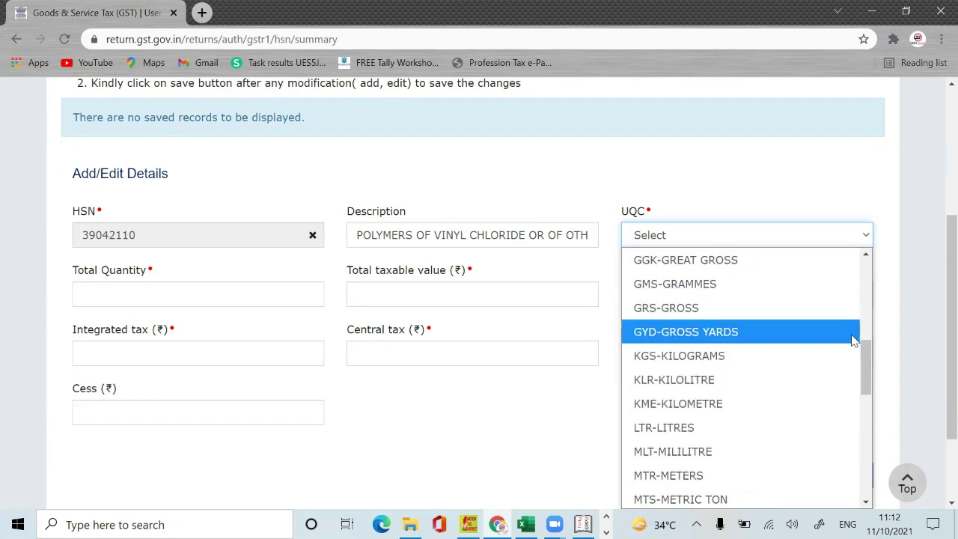
pyautogui.moveTo(865, 355); pyautogui.dragTo(868, 241)
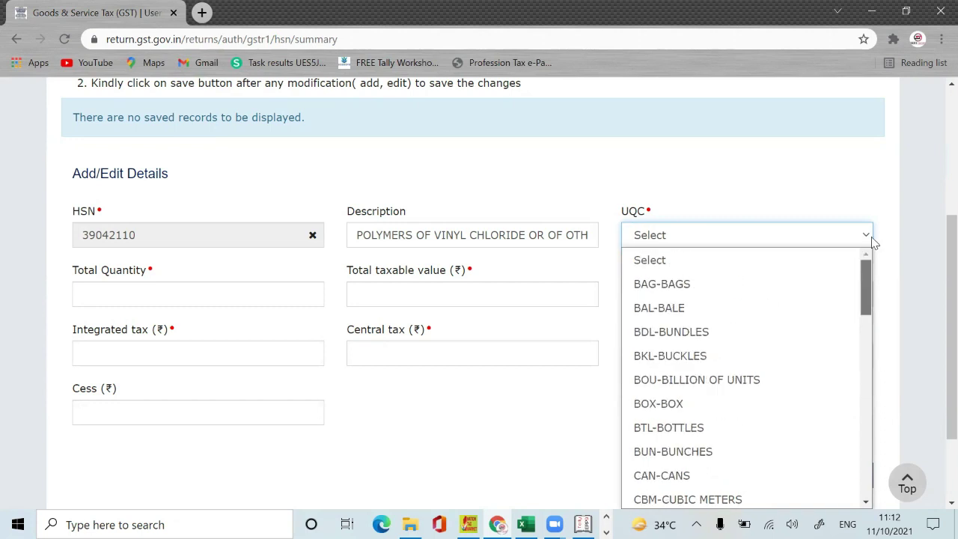
pyautogui.click(713, 283)
pyautogui.click(218, 297)
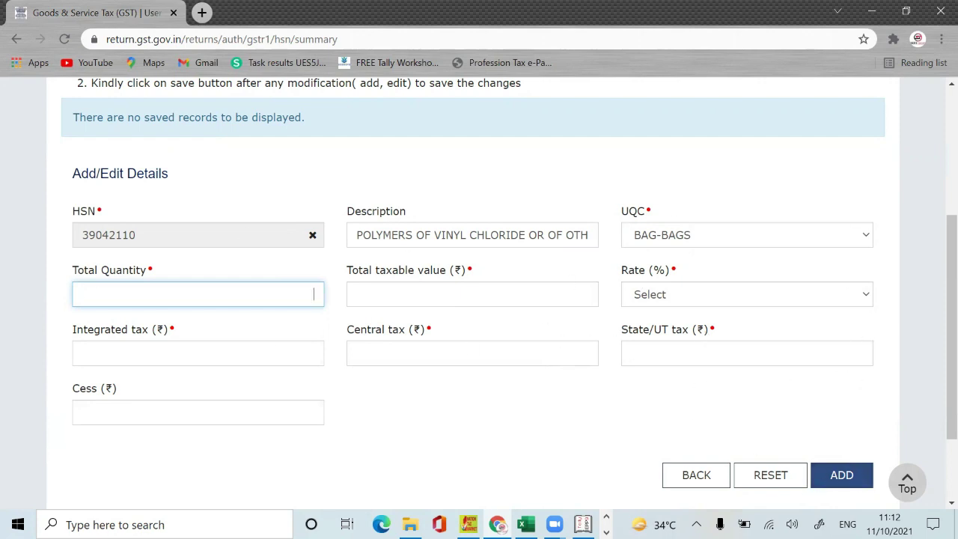
# Step: Leave the HSN entry without saving and scroll the GSTR-1 tiles up to 9A Amended B2B
pyautogui.click(718, 476)
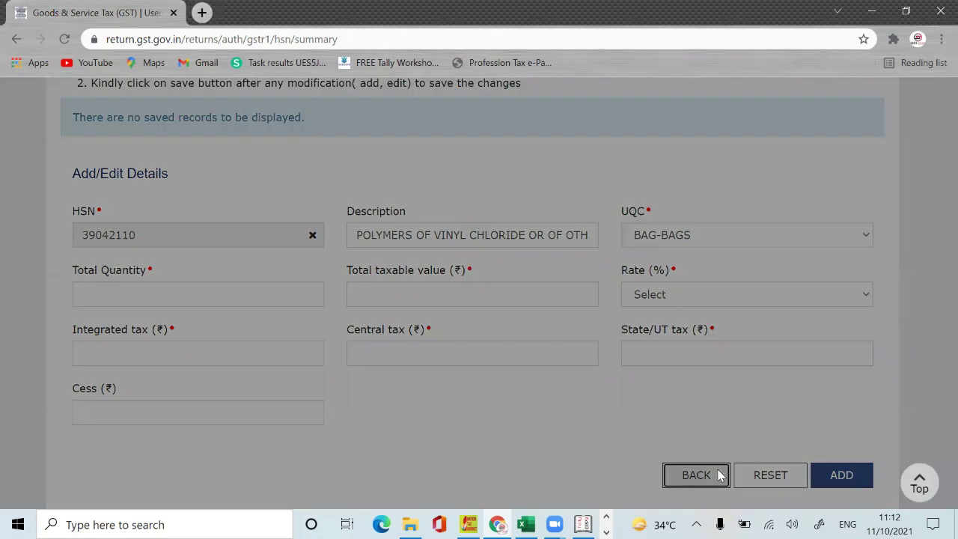
pyautogui.click(515, 306)
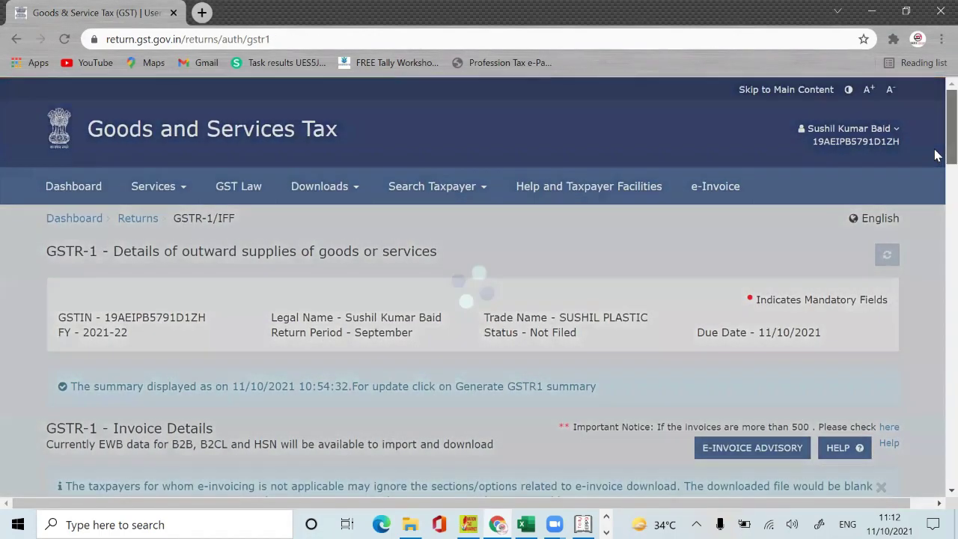
pyautogui.moveTo(949, 153); pyautogui.dragTo(935, 427)
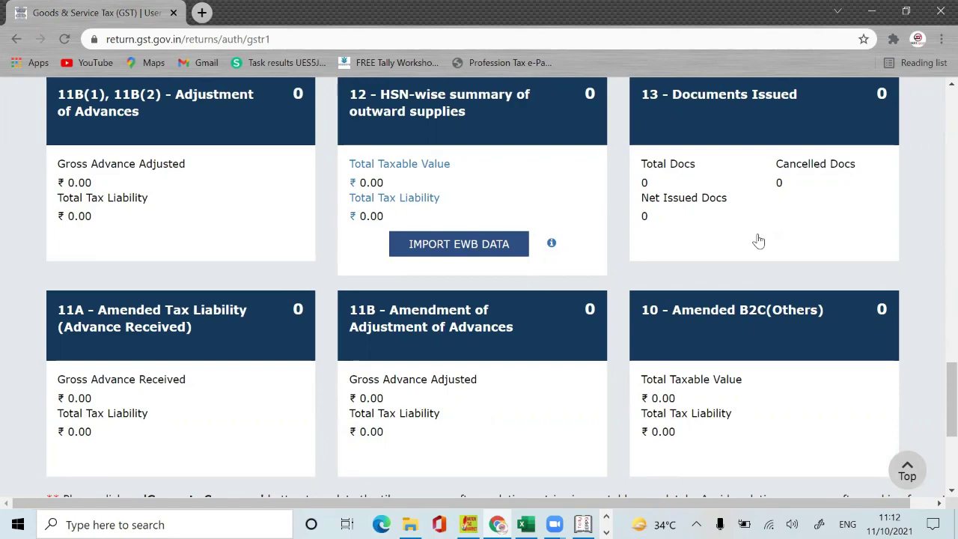
pyautogui.moveTo(938, 363); pyautogui.dragTo(937, 217)
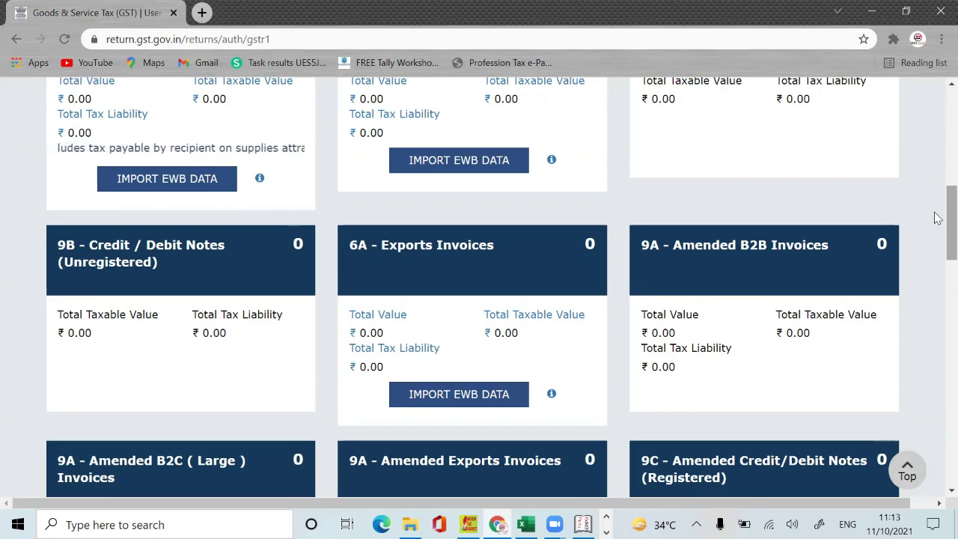
pyautogui.scroll(-2, 937, 221)
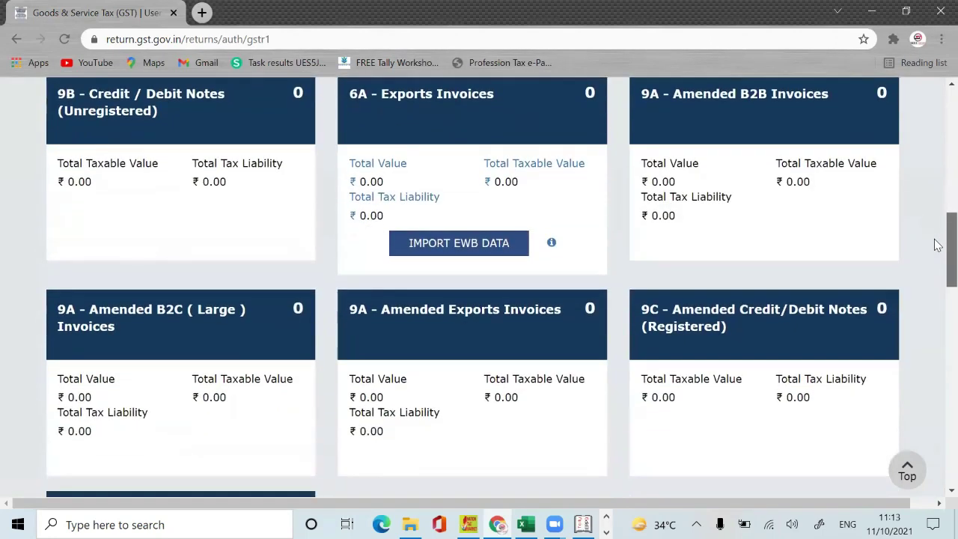
pyautogui.scroll(-10, 938, 245)
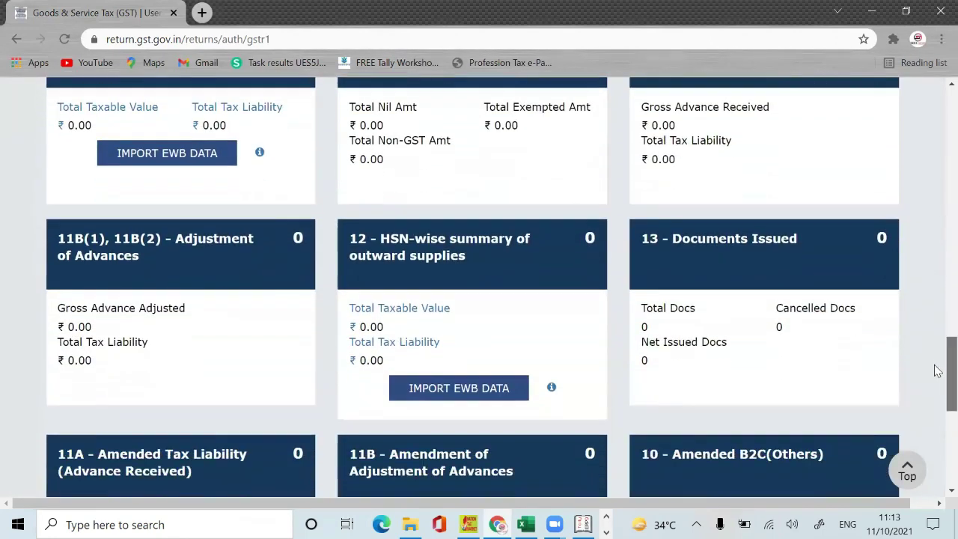
pyautogui.scroll(3, 937, 351)
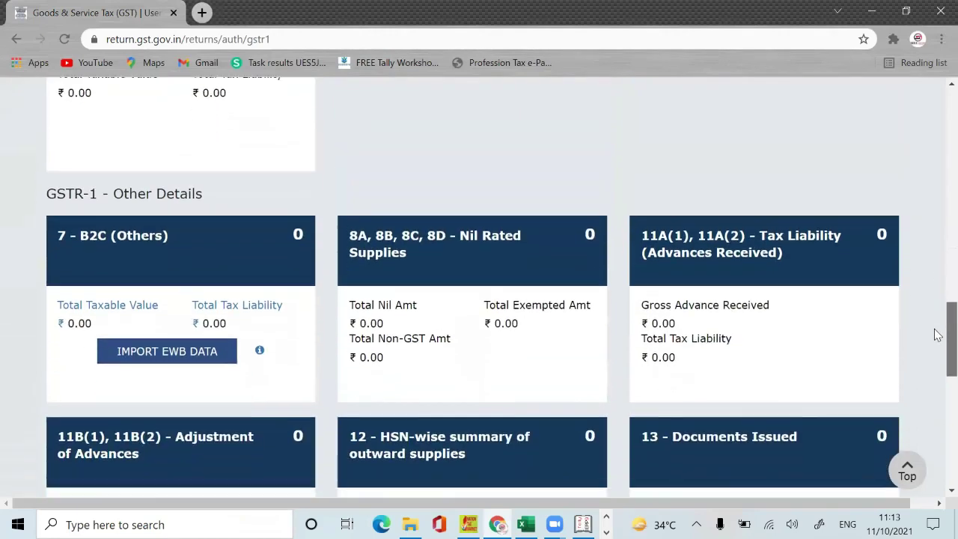
pyautogui.scroll(-1, 937, 335)
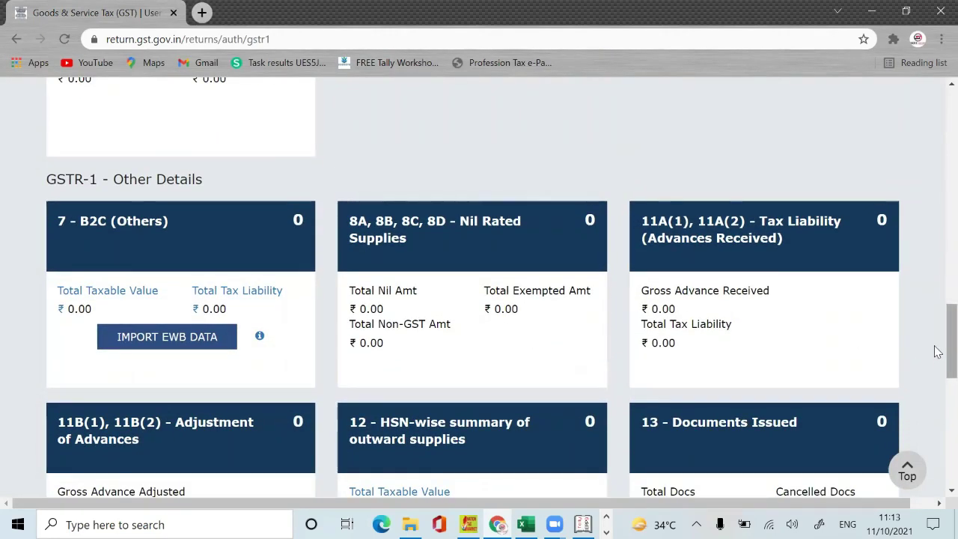
pyautogui.scroll(-3, 938, 382)
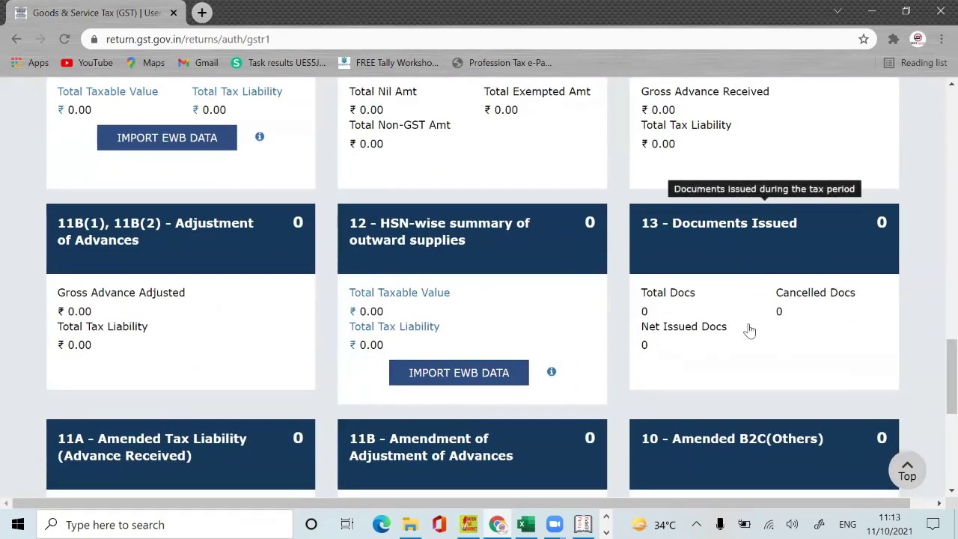
pyautogui.moveTo(937, 381); pyautogui.dragTo(938, 214)
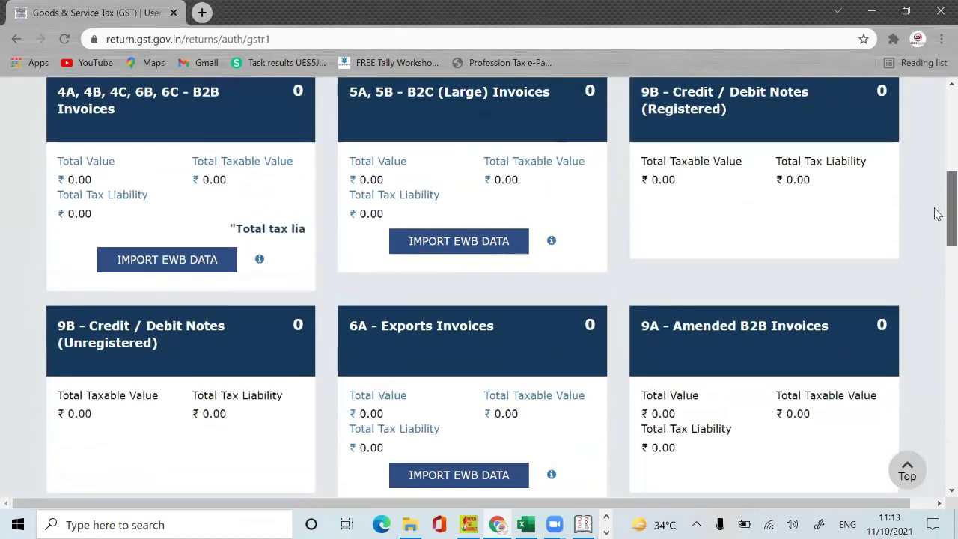
# Step: Open the Amended B2B Invoices section and choose financial year 2021-22
pyautogui.click(732, 378)
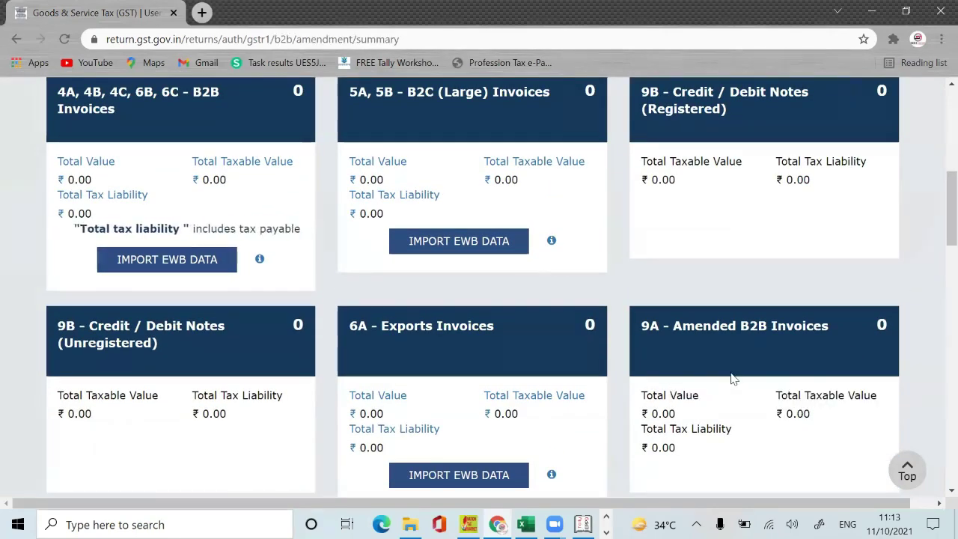
pyautogui.scroll(-2, 938, 299)
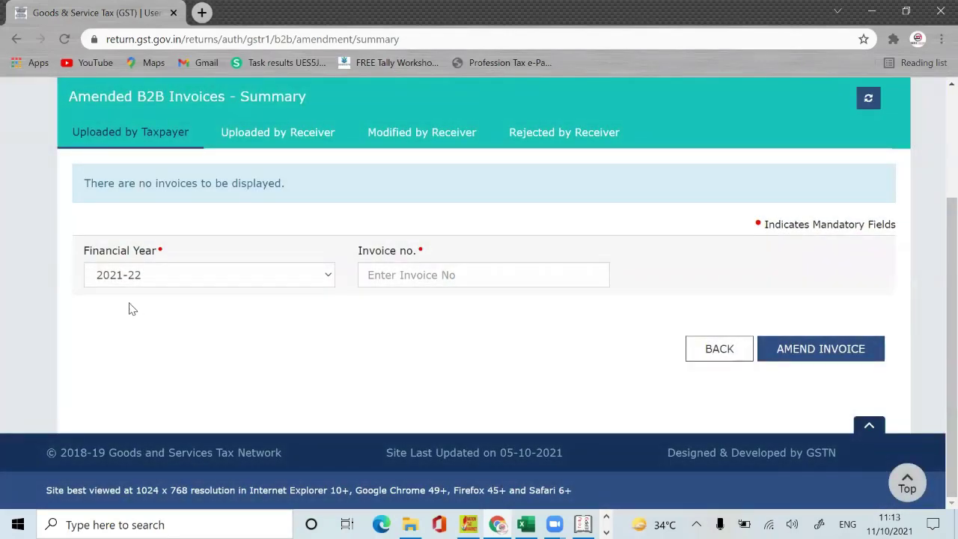
pyautogui.click(200, 271)
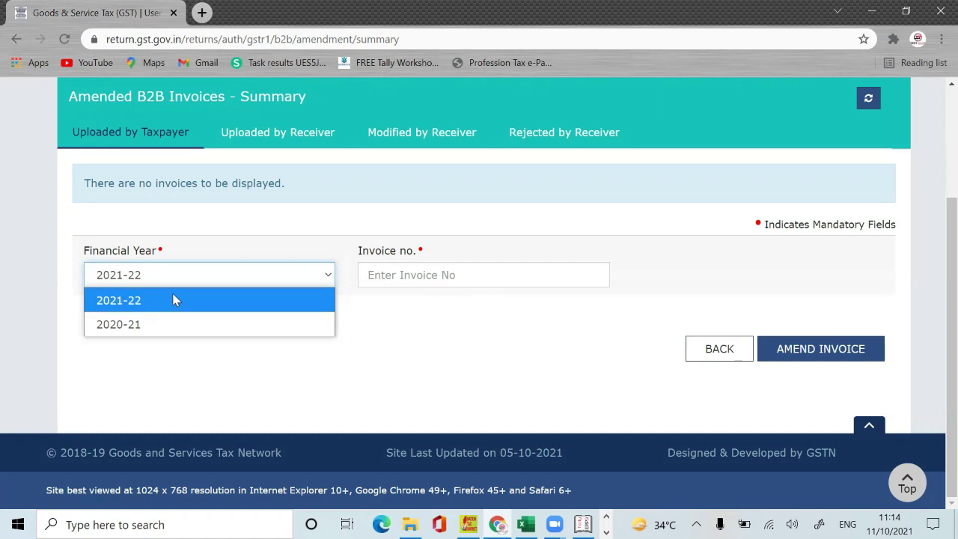
pyautogui.click(173, 300)
# Step: Paste the invoice number copied from the notes into Invoice no. and request its amendment
pyautogui.click(397, 283)
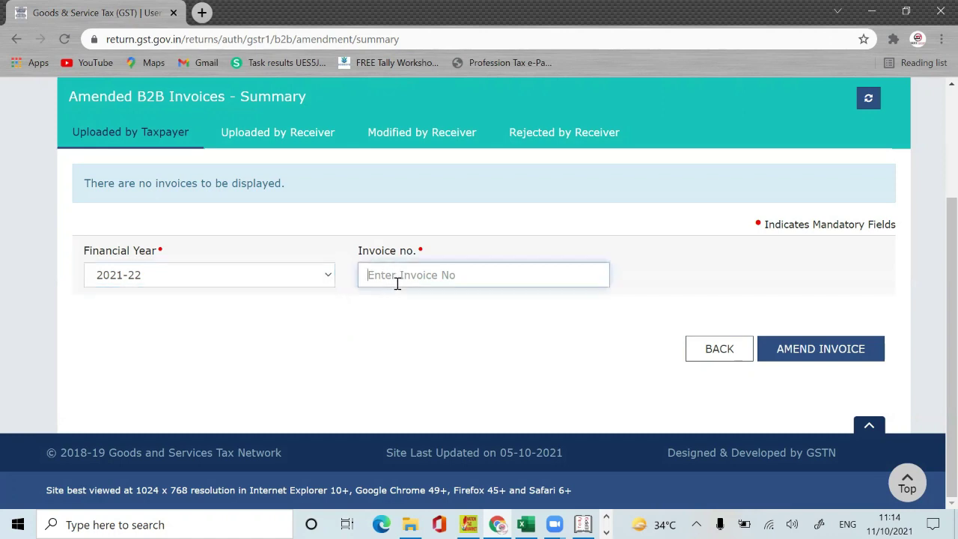
pyautogui.hotkey('alt', 'Tab')
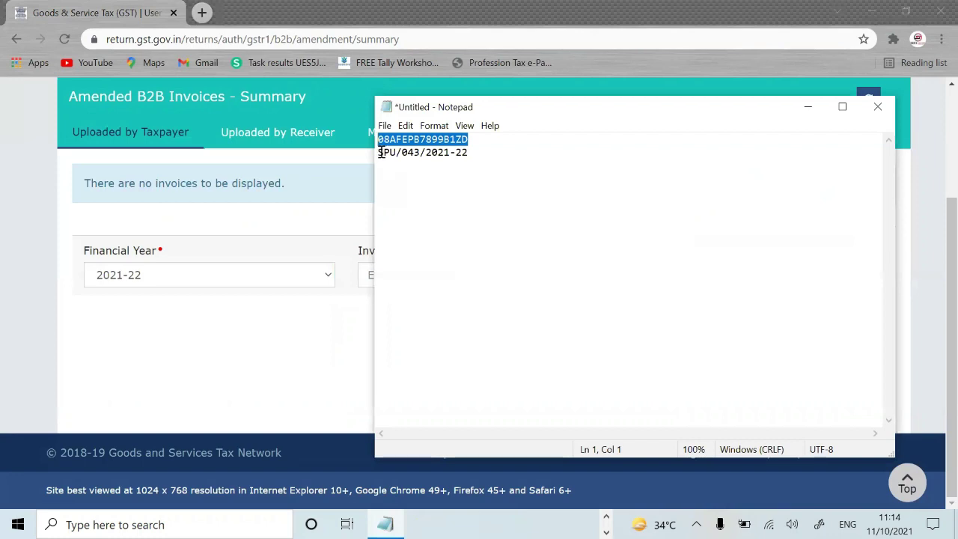
pyautogui.moveTo(381, 151); pyautogui.dragTo(500, 152)
pyautogui.hotkey('ctrl', 'c')
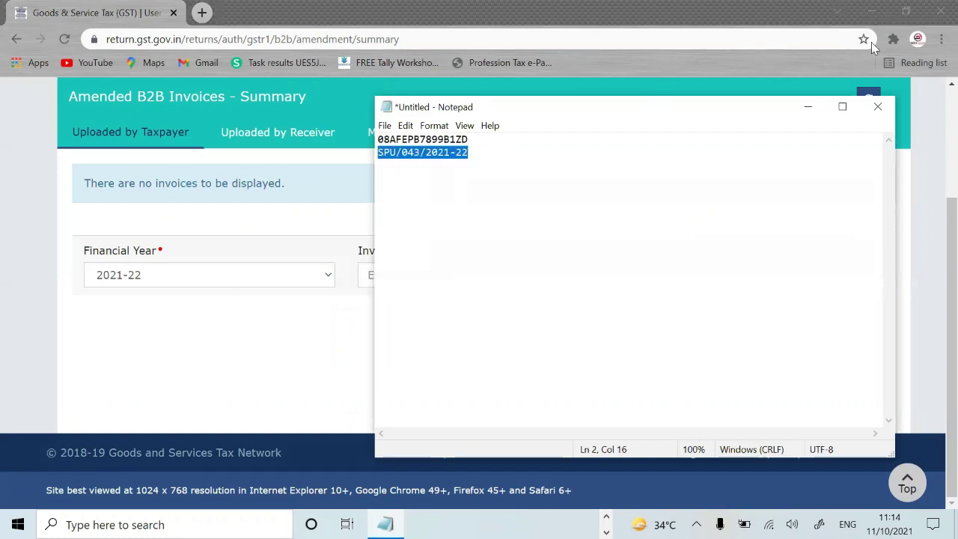
pyautogui.click(815, 111)
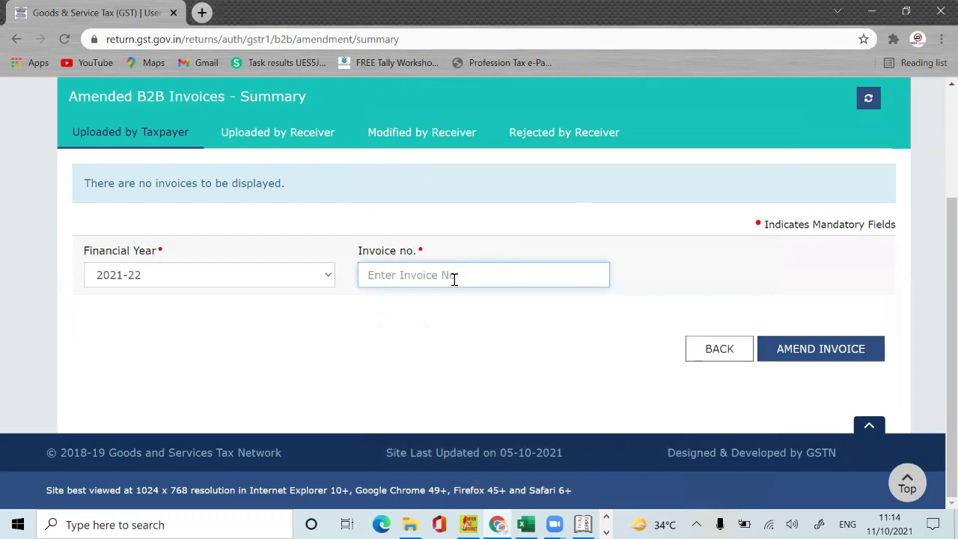
pyautogui.hotkey('ctrl', 'v')
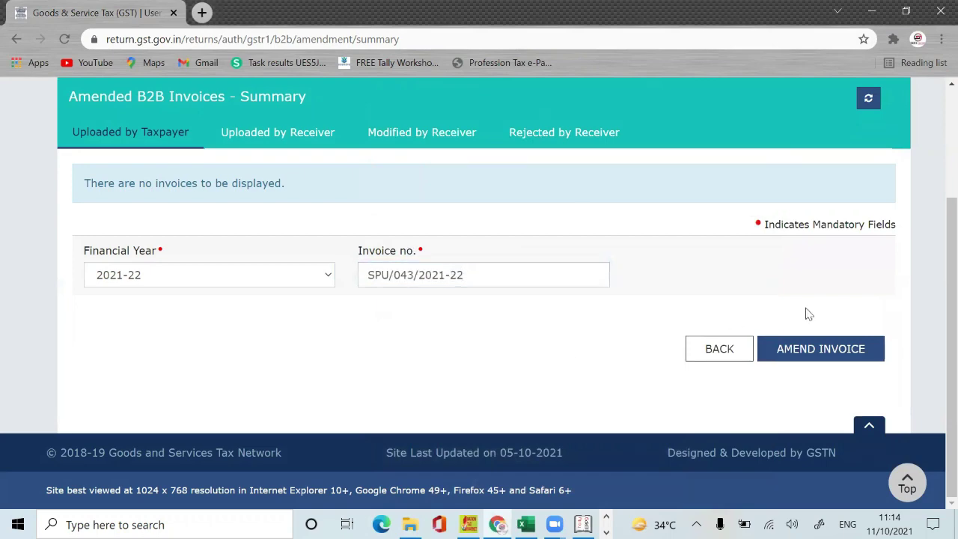
pyautogui.click(819, 348)
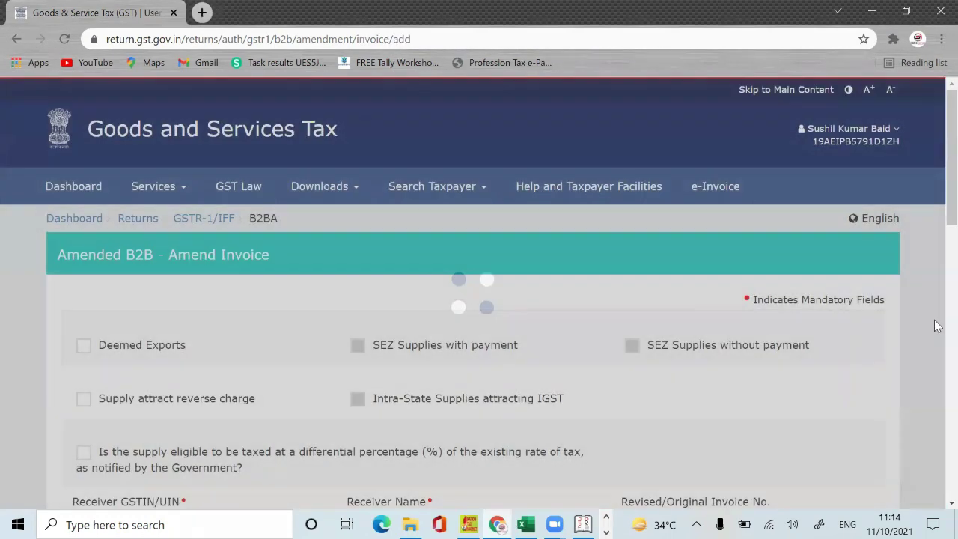
# Step: Set the Revised Date to 30/09/2021 from the calendar, then clear it again
pyautogui.scroll(-2, 937, 255)
pyautogui.scroll(-2, 937, 254)
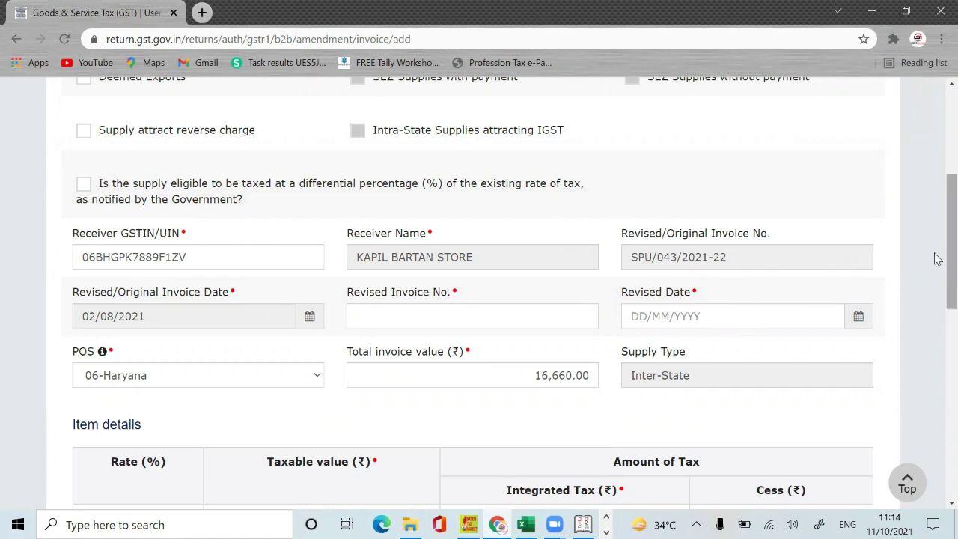
pyautogui.click(857, 316)
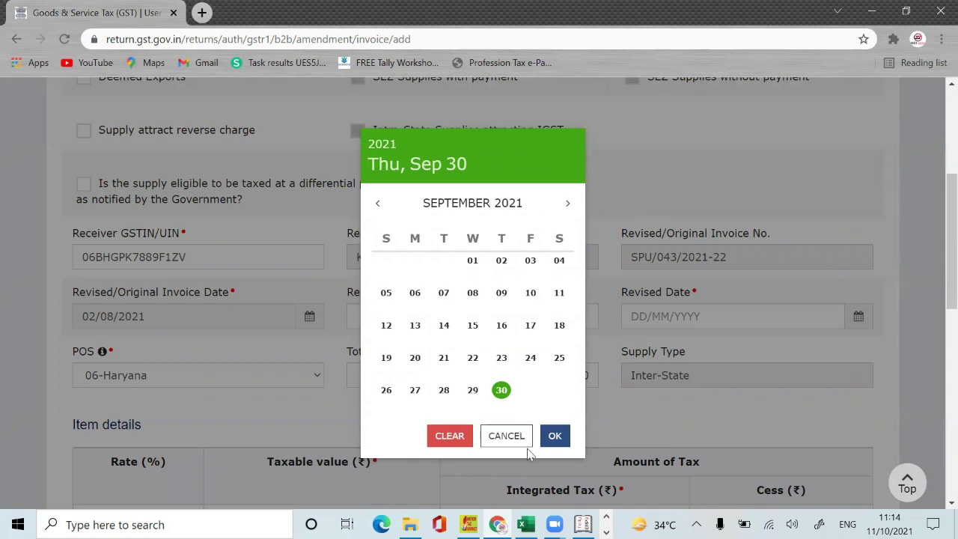
pyautogui.click(554, 436)
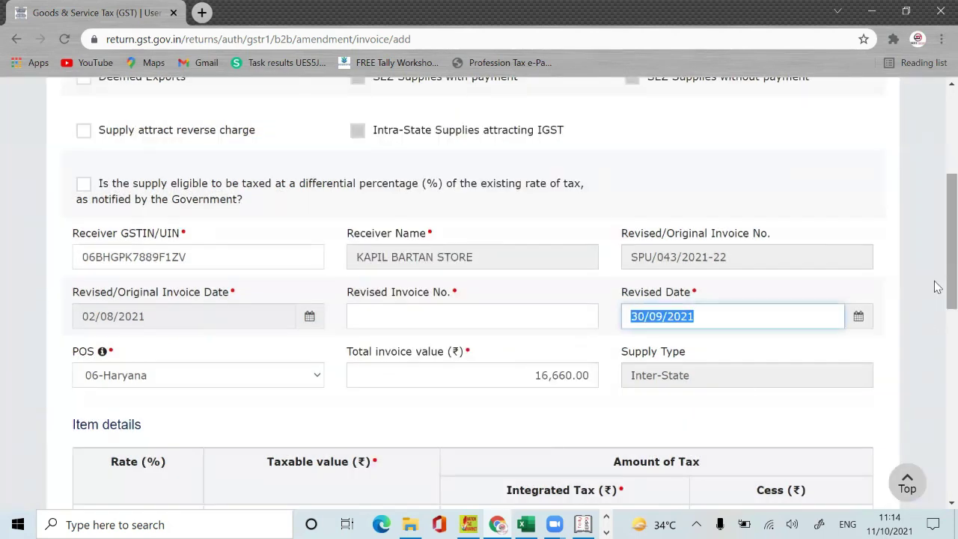
pyautogui.scroll(-1, 938, 288)
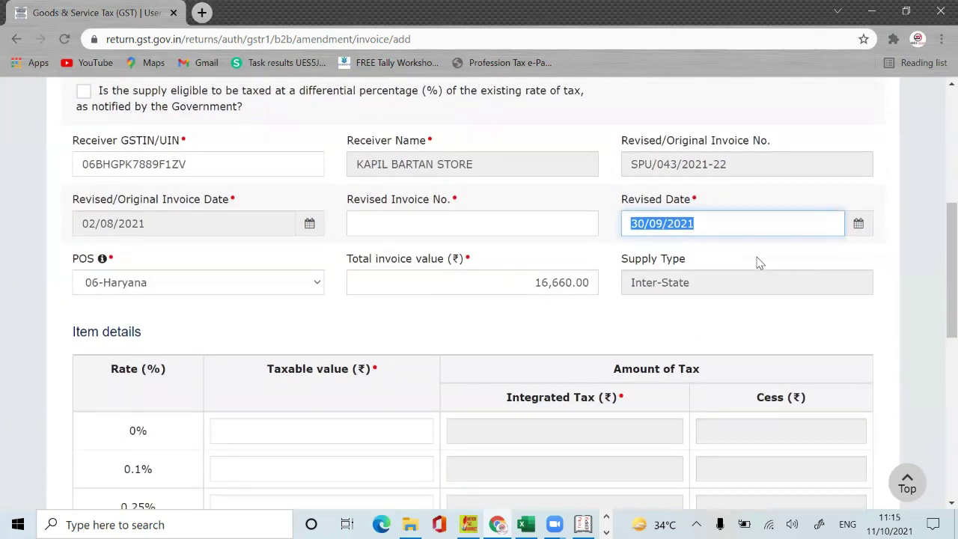
pyautogui.press('BackSpace')
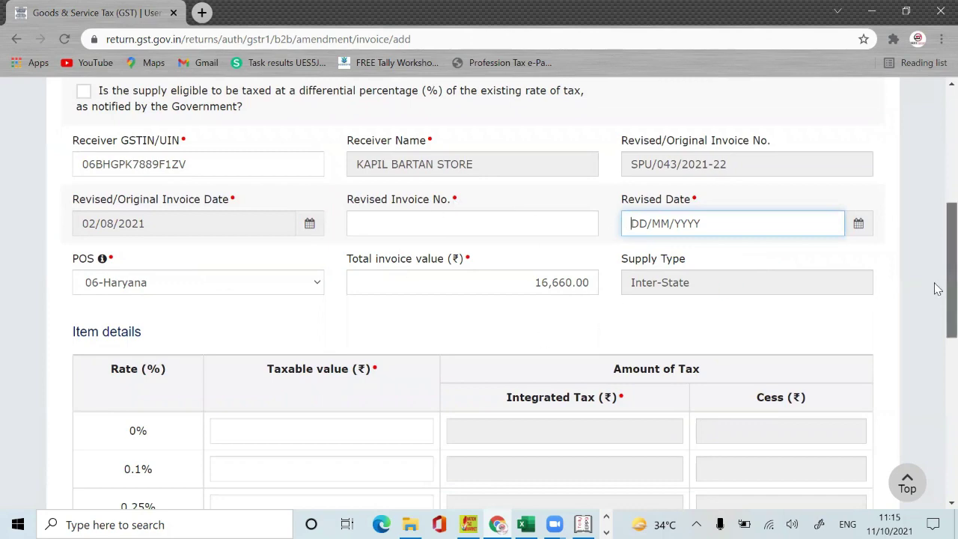
# Step: Leave the amendment form unsaved and return to the Amended B2B Invoices summary
pyautogui.moveTo(951, 254)
pyautogui.mouseDown()
pyautogui.moveTo(951, 416)
pyautogui.moveTo(937, 248)
pyautogui.mouseUp()
pyautogui.scroll(3, 937, 249)
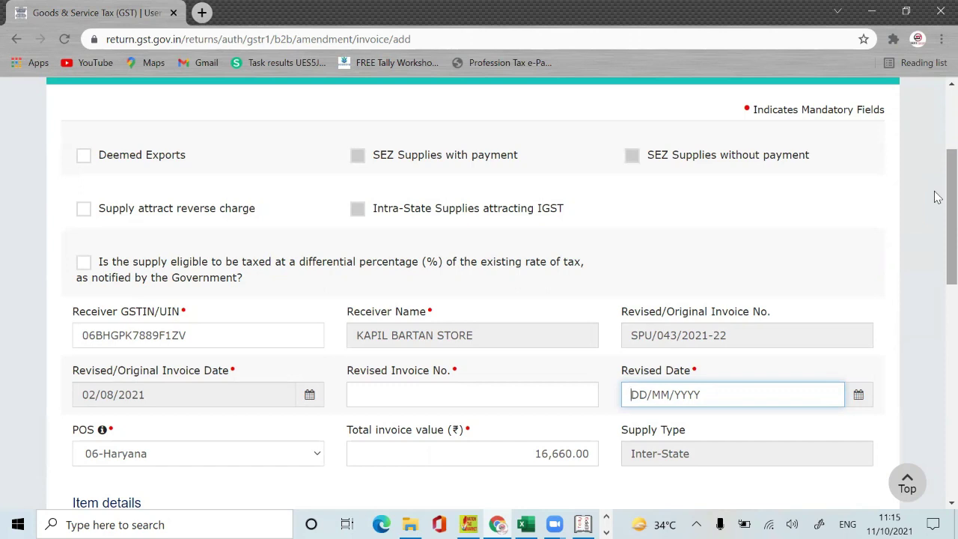
pyautogui.scroll(-10, 937, 197)
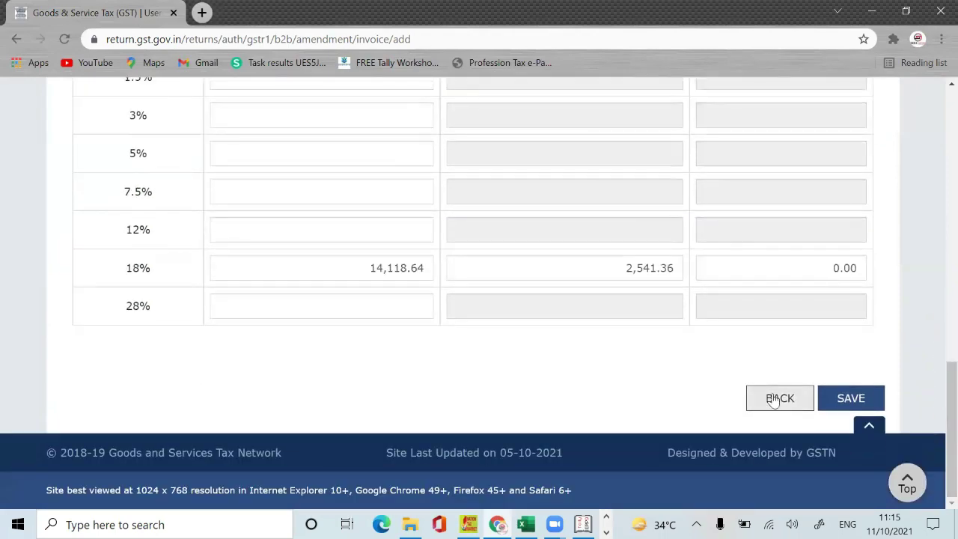
pyautogui.click(775, 399)
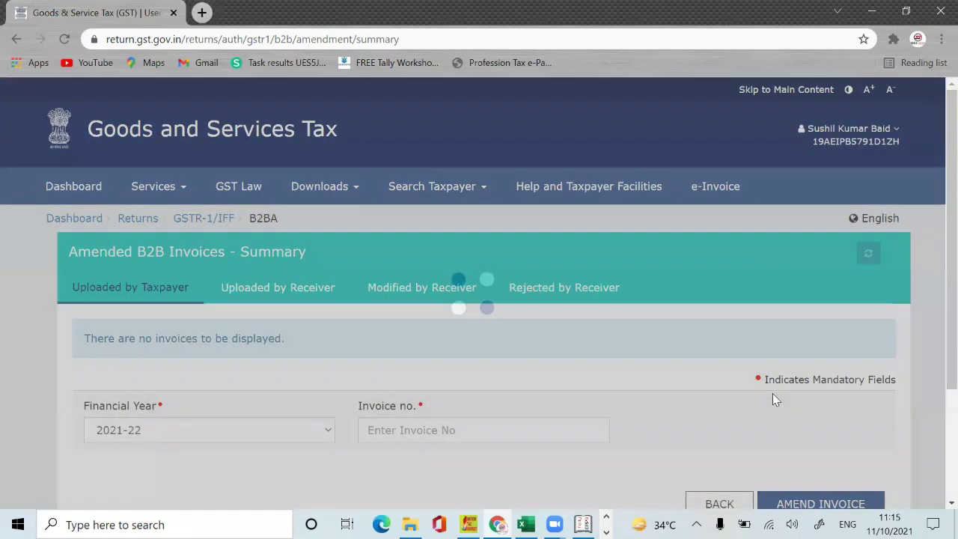
# Step: Go back to the September GSTR-1 tiles page
pyautogui.scroll(-2, 935, 306)
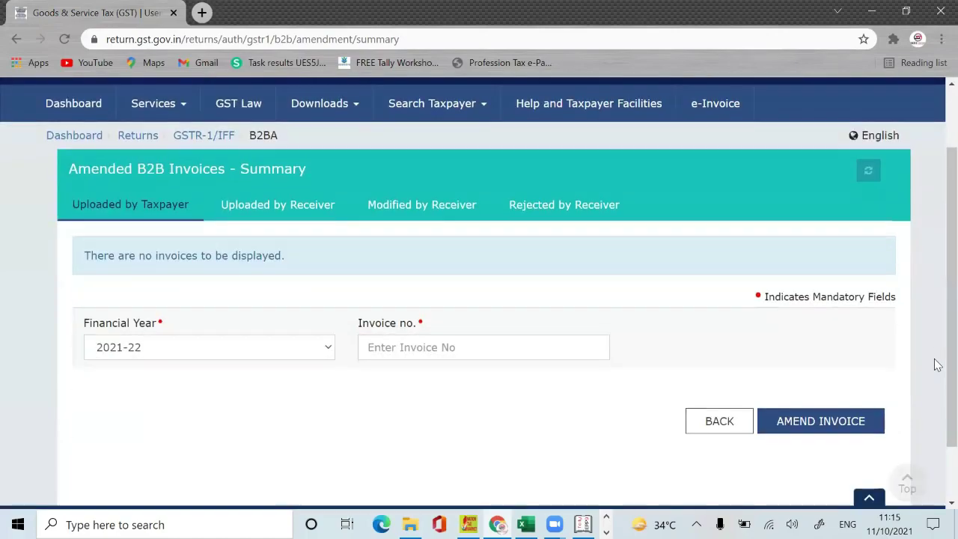
pyautogui.click(727, 425)
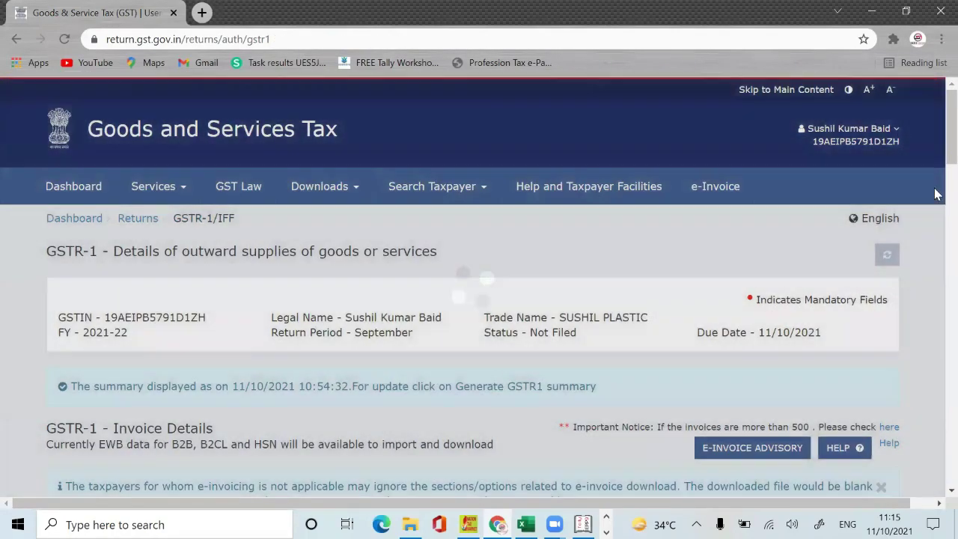
pyautogui.scroll(-10, 936, 299)
pyautogui.scroll(-8, 936, 359)
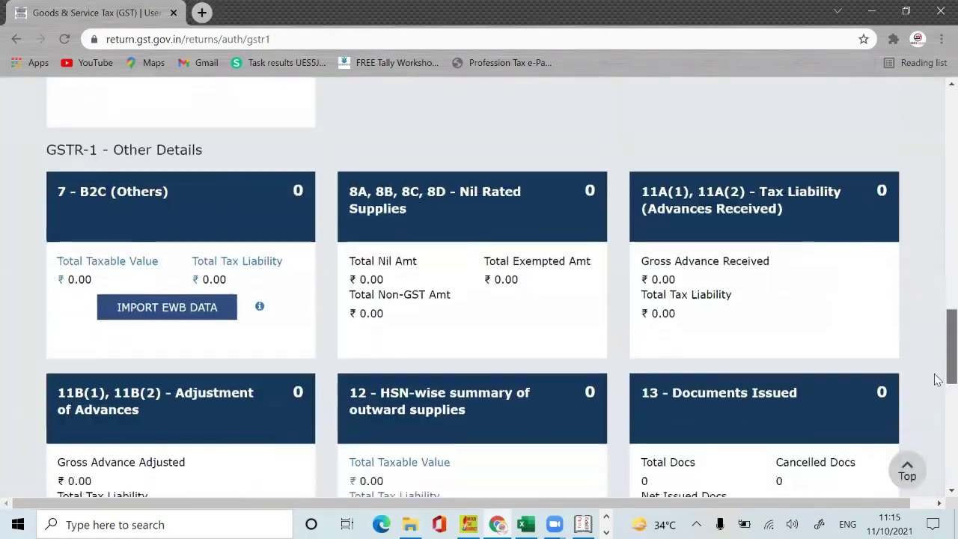
pyautogui.scroll(17, 935, 374)
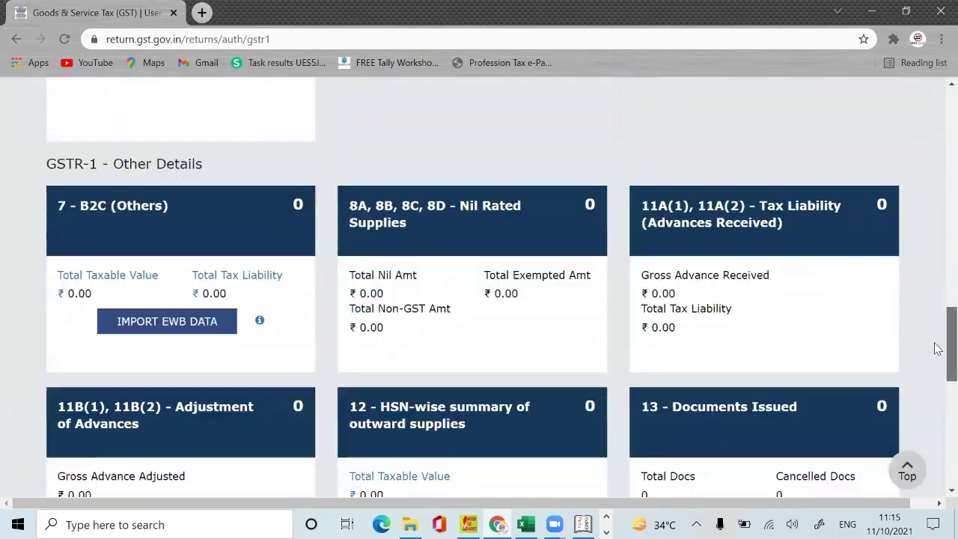
pyautogui.scroll(2, 937, 211)
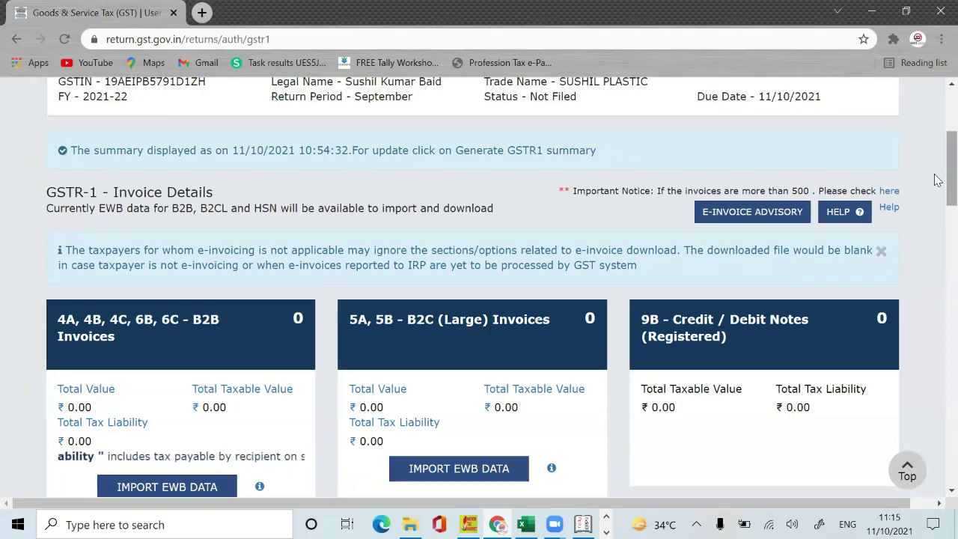
# Step: Review all tiles showing 0 records and ₹0.00, down to the Submit and File Return buttons
pyautogui.scroll(-5, 935, 180)
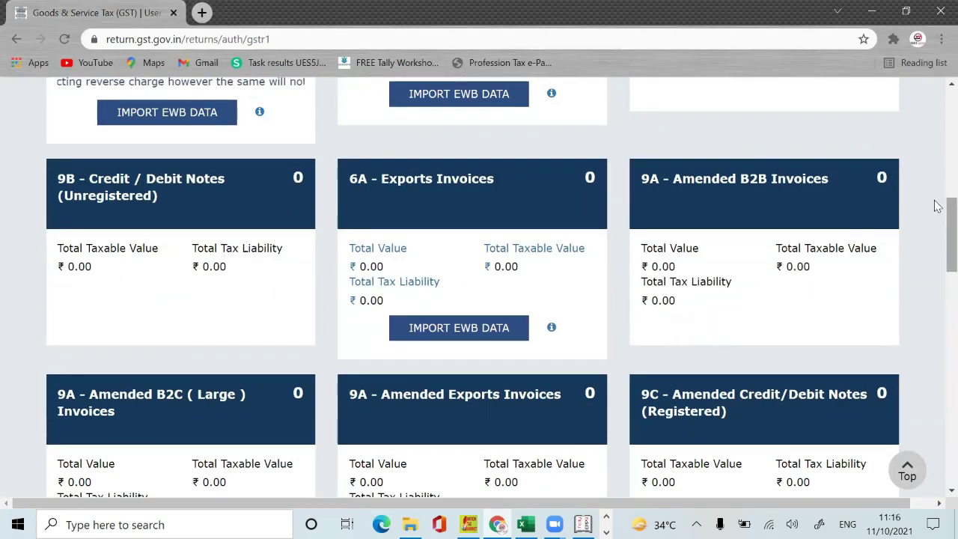
pyautogui.scroll(-8, 935, 204)
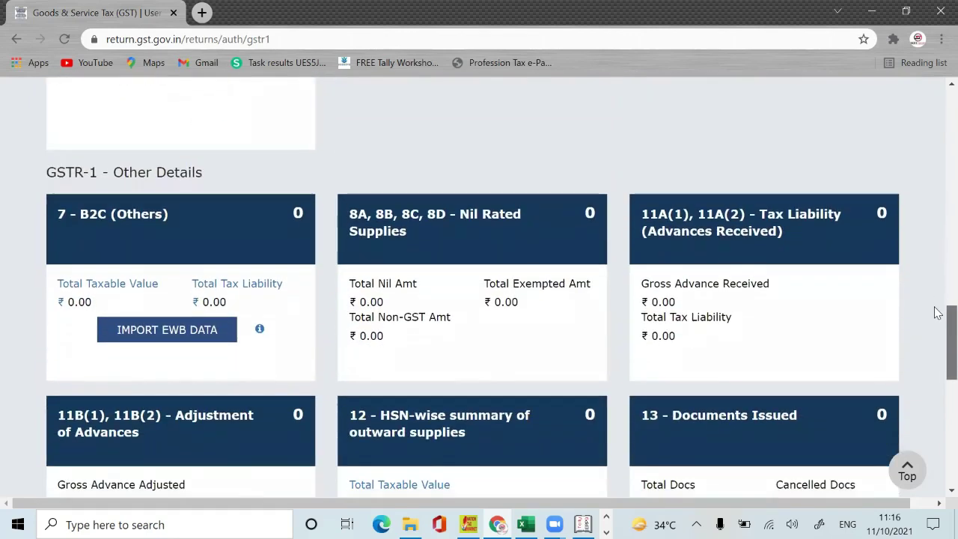
pyautogui.scroll(-3, 937, 313)
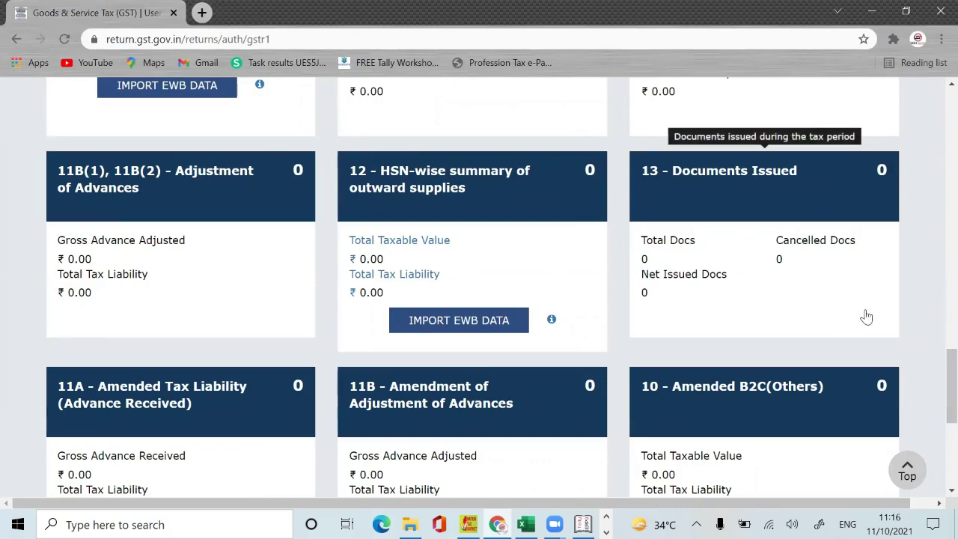
pyautogui.scroll(-5, 937, 423)
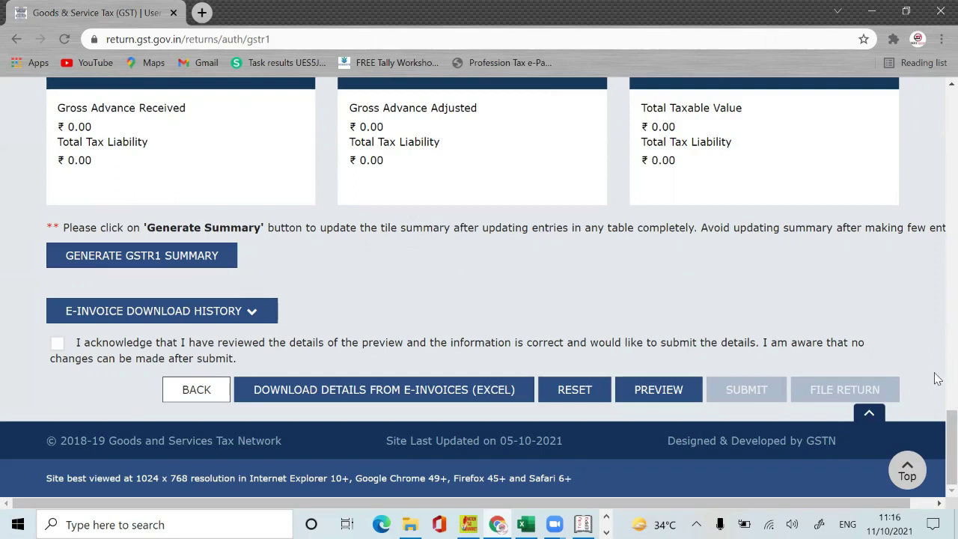
pyautogui.moveTo(937, 417); pyautogui.dragTo(937, 184)
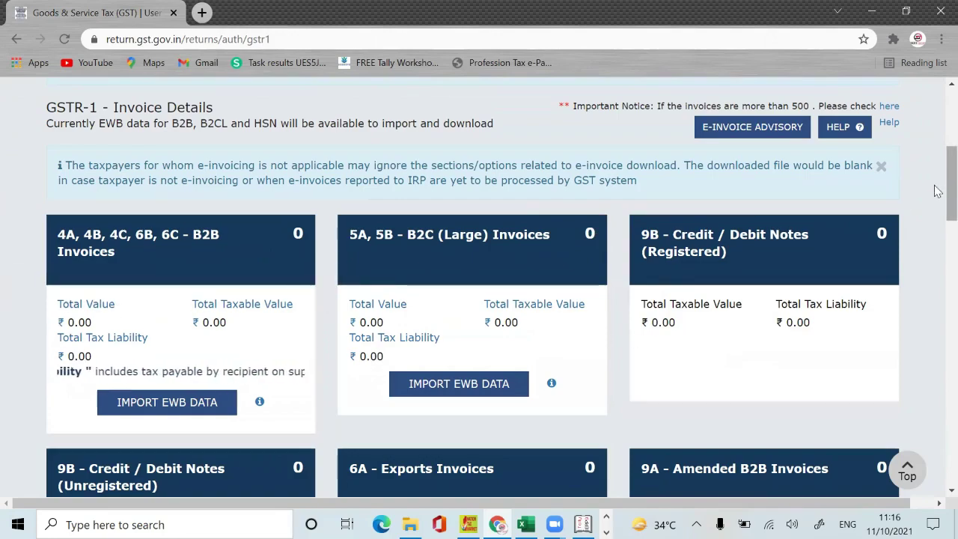
pyautogui.moveTo(937, 217); pyautogui.dragTo(939, 479)
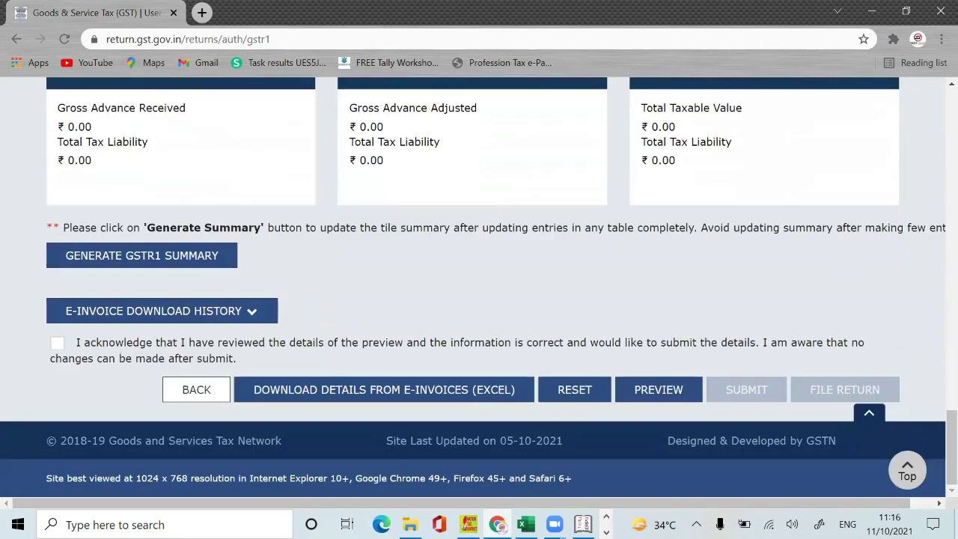
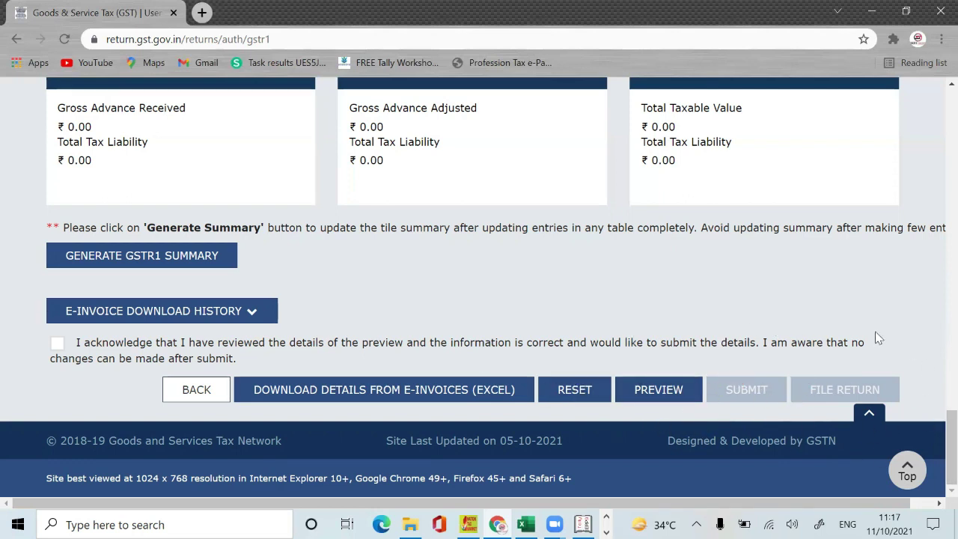
# Step: Scroll up the GSTR-1 page and return to the 2021-22 File Returns search
pyautogui.moveTo(949, 442); pyautogui.dragTo(935, 158)
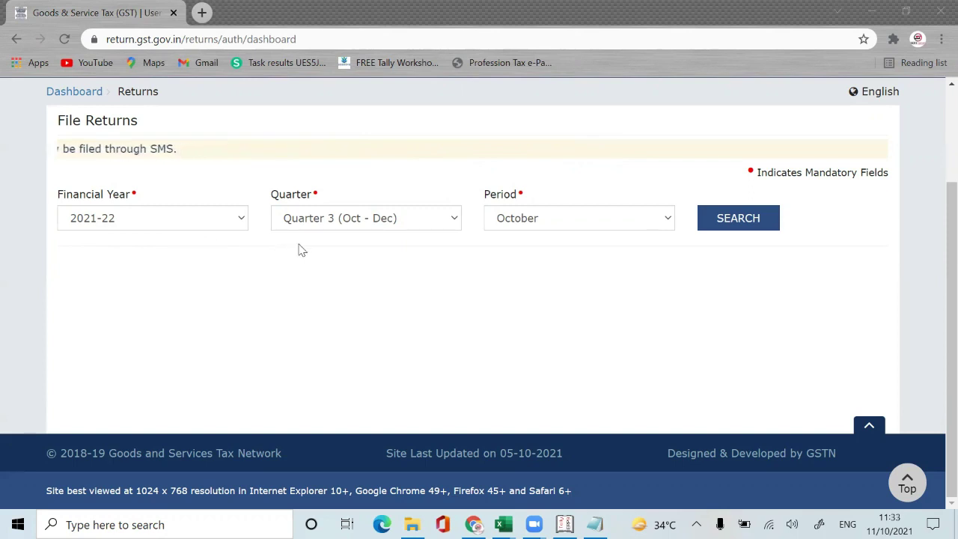
# Step: Search Quarter 2 (Jul - Sep) September 2021-22 returns and open GSTR-1's Prepare Offline page
pyautogui.click(391, 220)
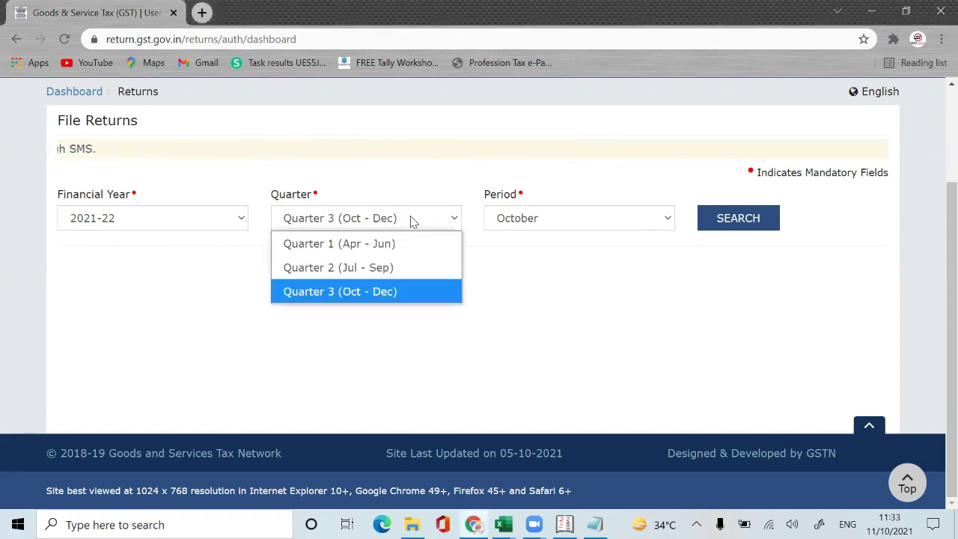
pyautogui.click(398, 269)
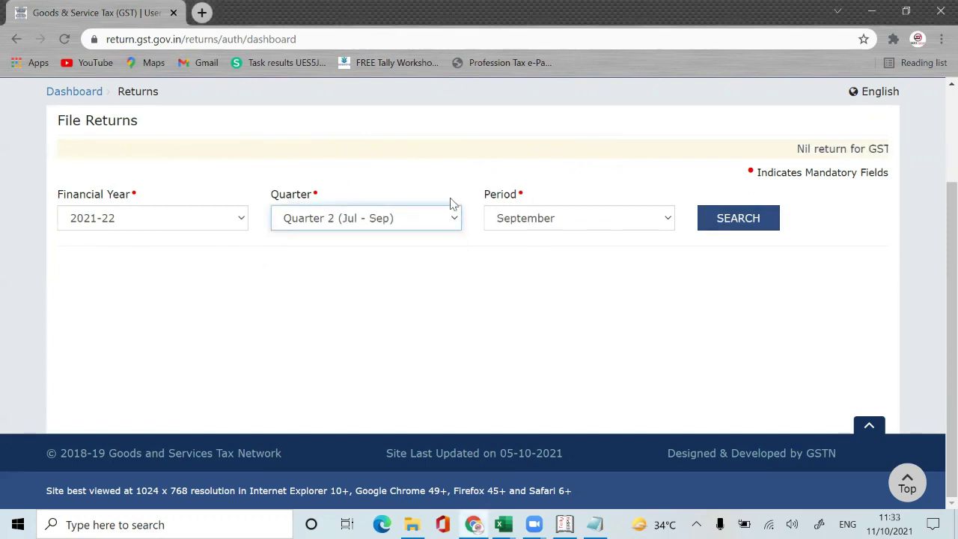
pyautogui.click(749, 218)
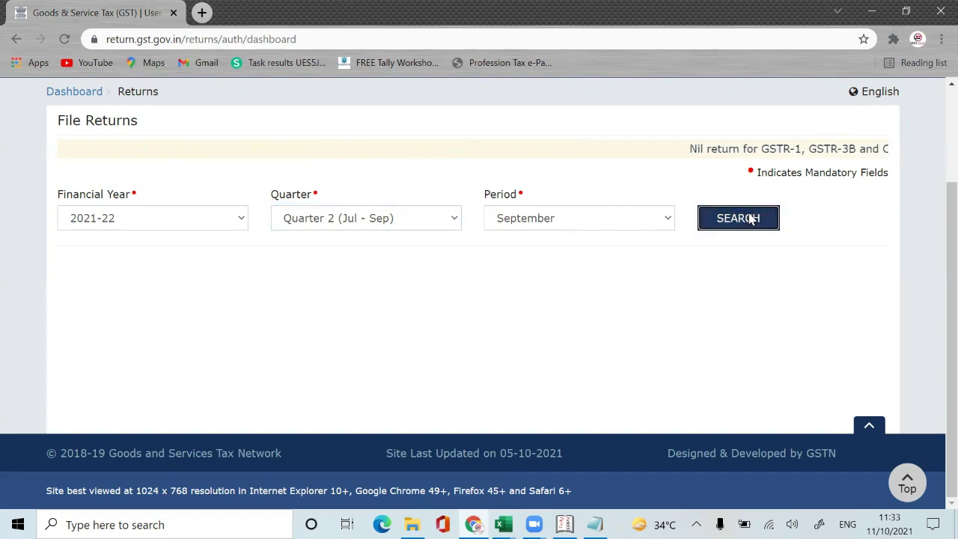
pyautogui.scroll(-3, 935, 196)
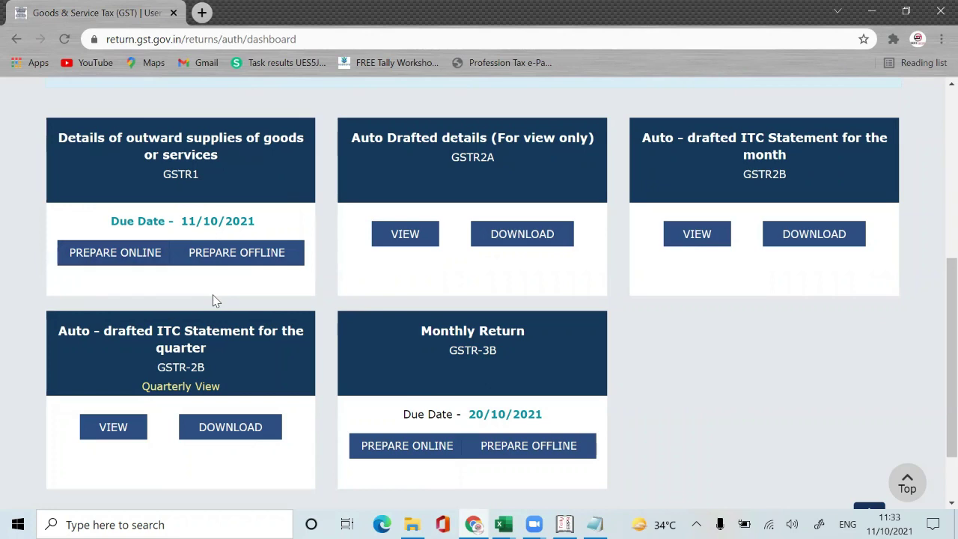
pyautogui.click(237, 254)
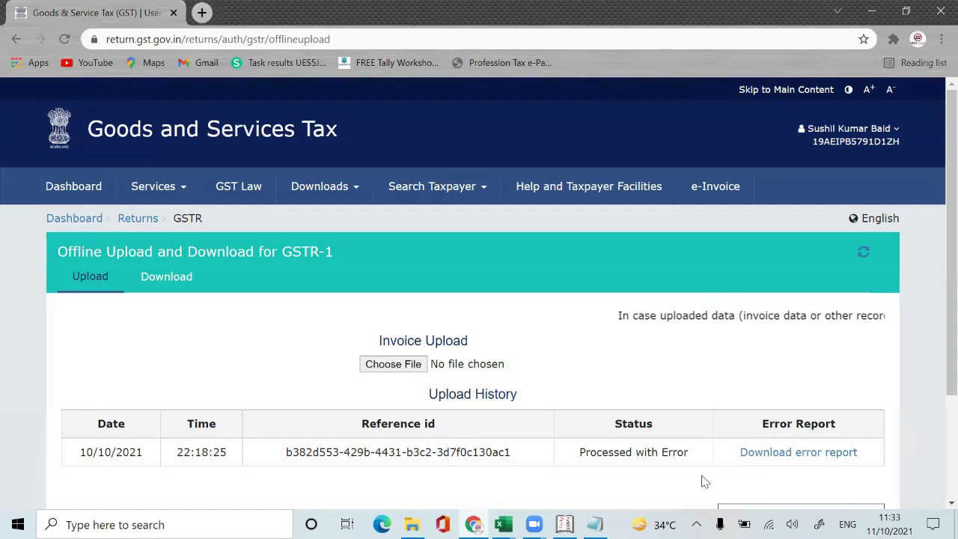
pyautogui.moveTo(565, 524)
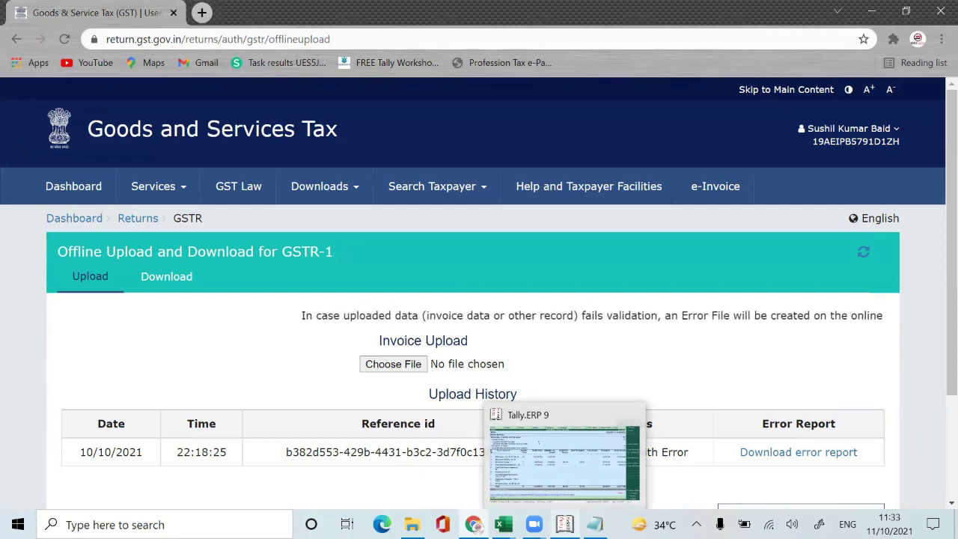
# Step: In Tally, reopen the GSTR-1 Returns Summary for 1-Sep-2021 to 30-Sep-2021
pyautogui.click(564, 456)
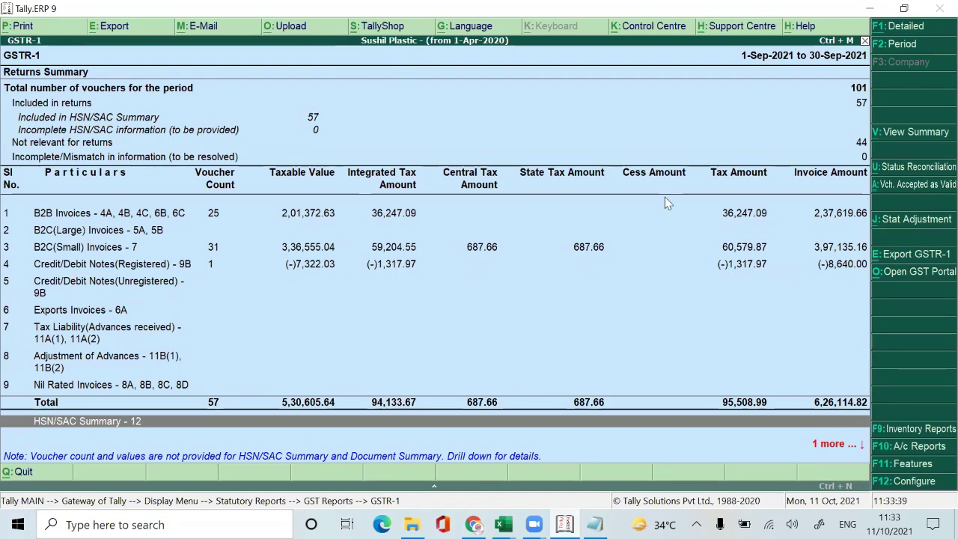
pyautogui.press('Escape')
pyautogui.press('Escape')
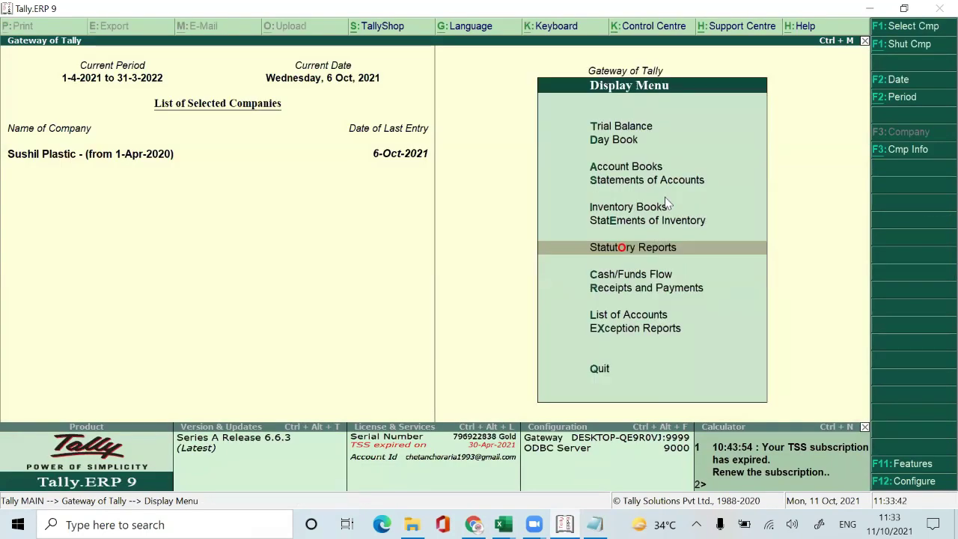
pyautogui.press('Escape')
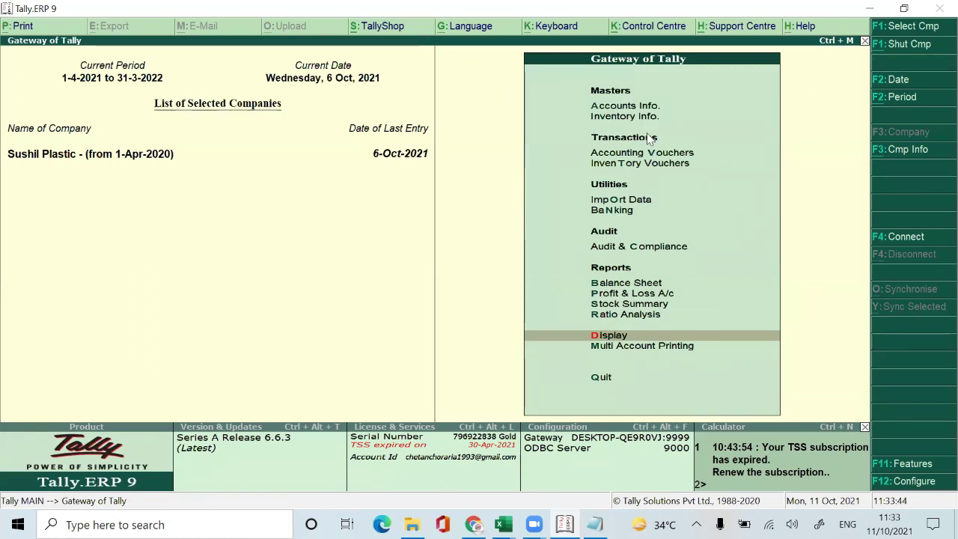
pyautogui.press('Return')
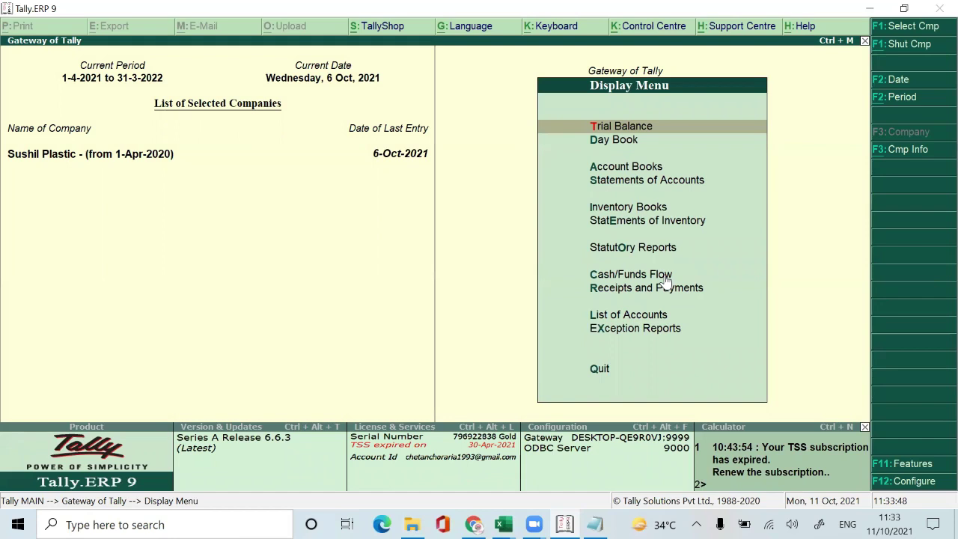
pyautogui.click(713, 249)
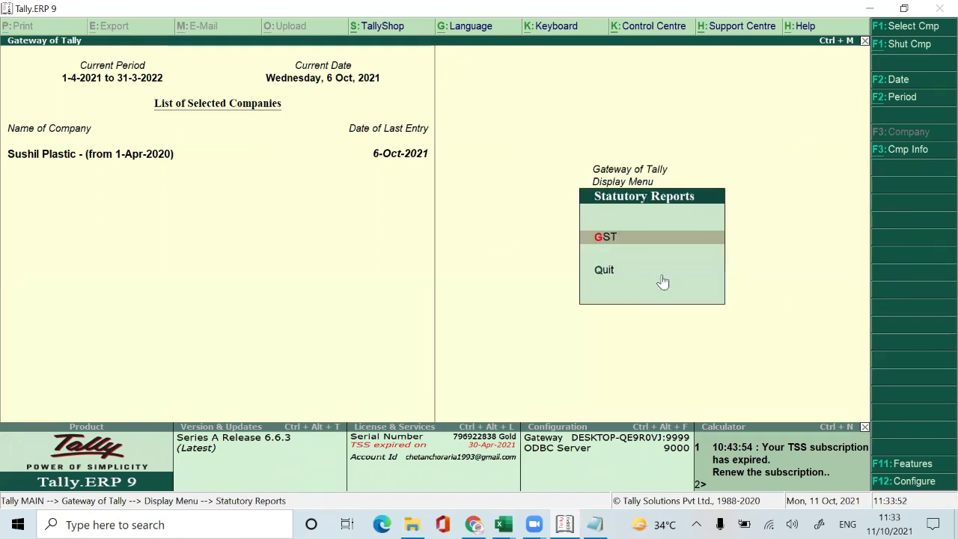
pyautogui.press('Return')
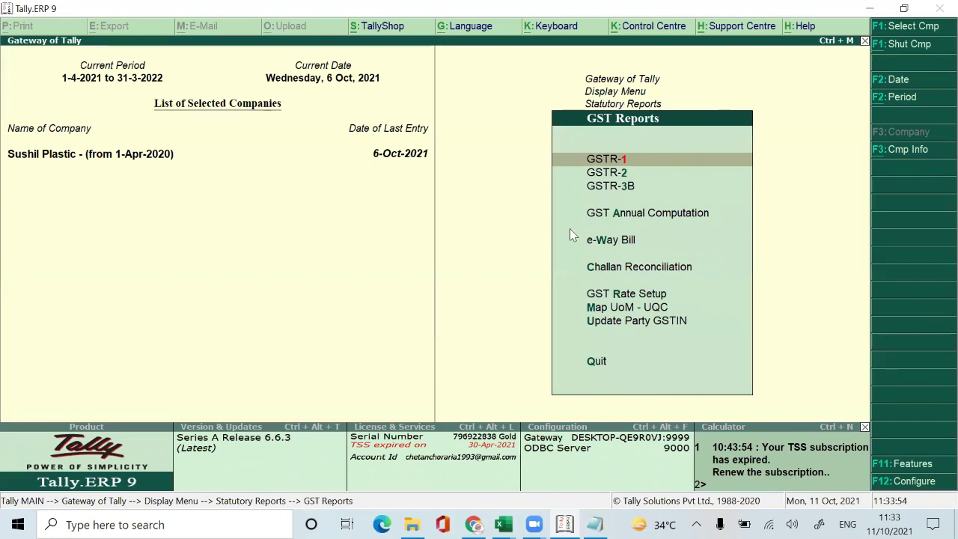
pyautogui.press('Return')
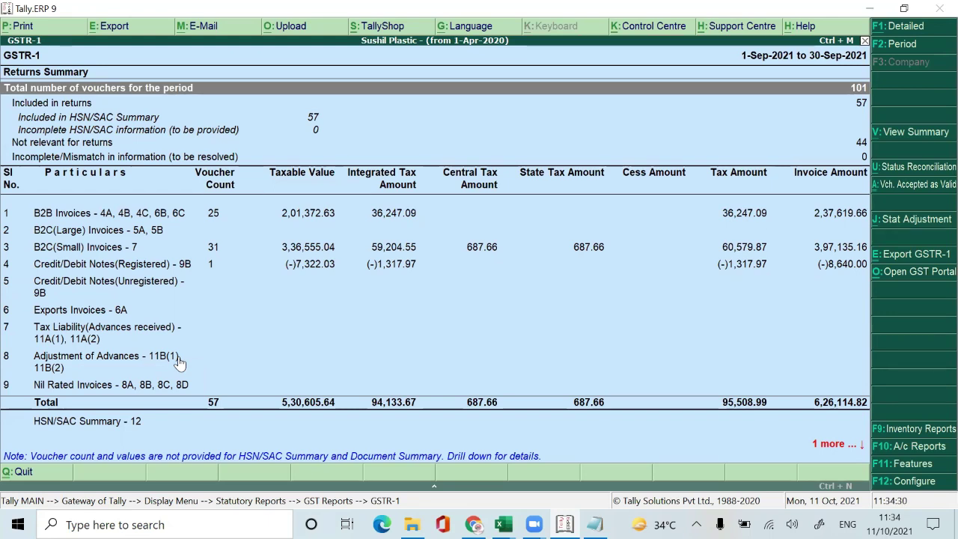
# Step: Check the summary rows and start exporting the report in GSTR-1 spreadsheet format
pyautogui.press('Down')
pyautogui.press('Down')
pyautogui.press('Down')
pyautogui.press('Down')
pyautogui.press('Down')
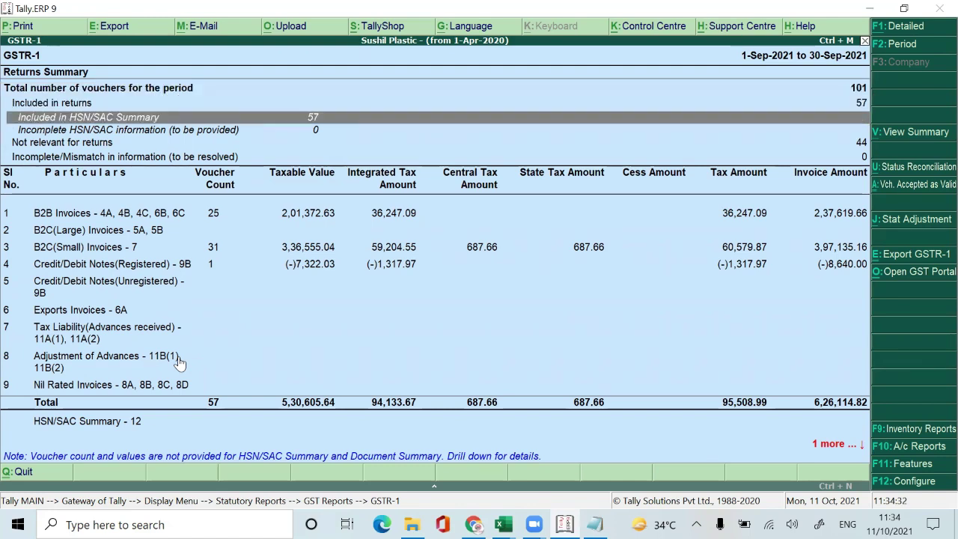
pyautogui.press('Up')
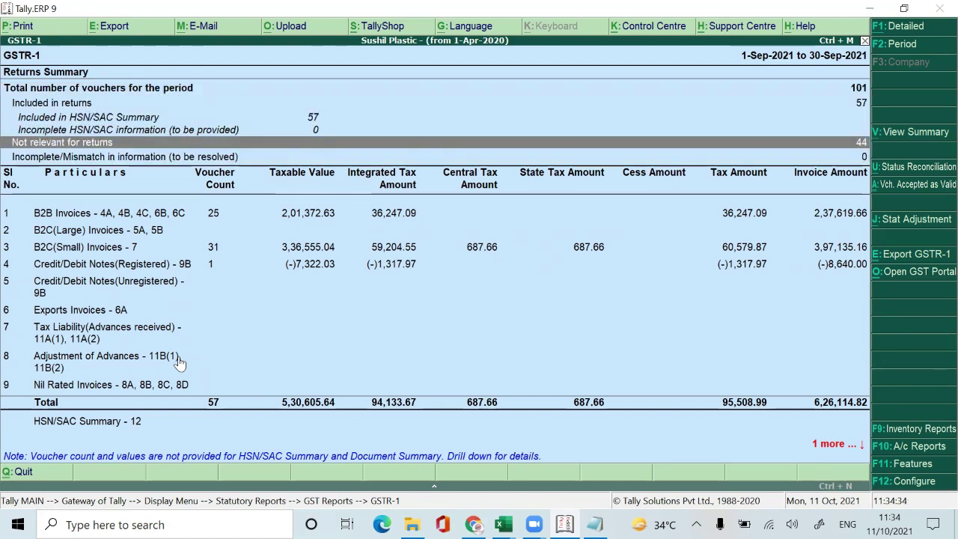
pyautogui.hotkey('ctrl', 'e')
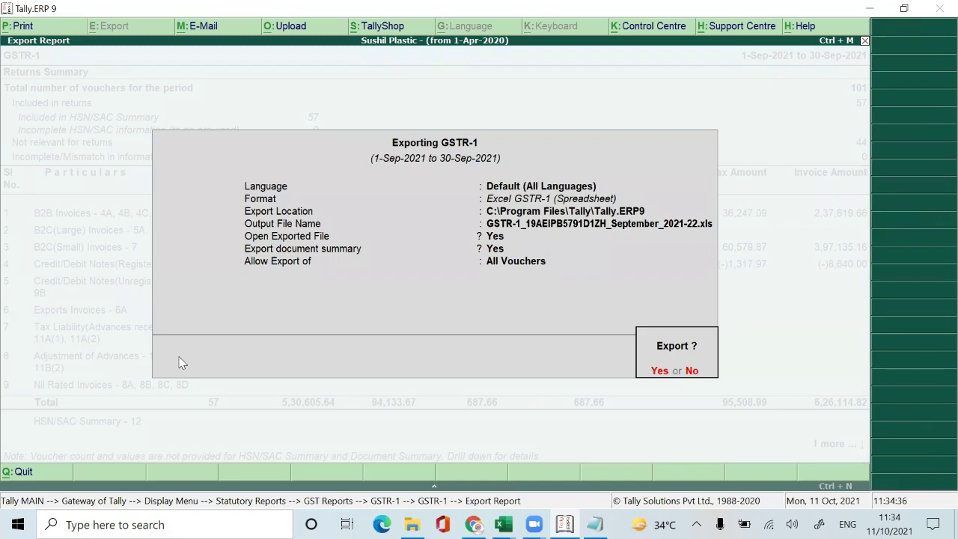
# Step: Change the Tally export format to JSON GSTR-1
pyautogui.press('n')
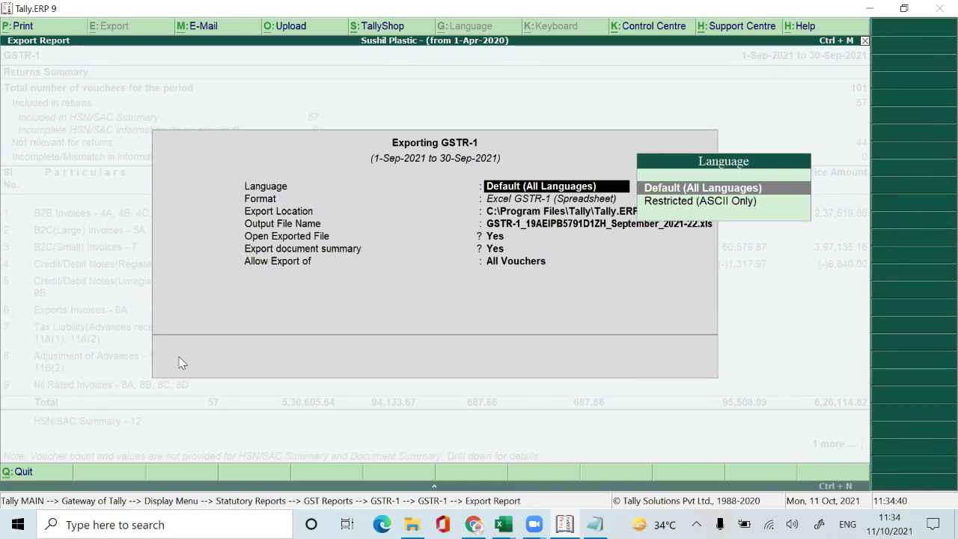
pyautogui.press('Return')
pyautogui.press('Down')
pyautogui.press('Down')
pyautogui.press('Down')
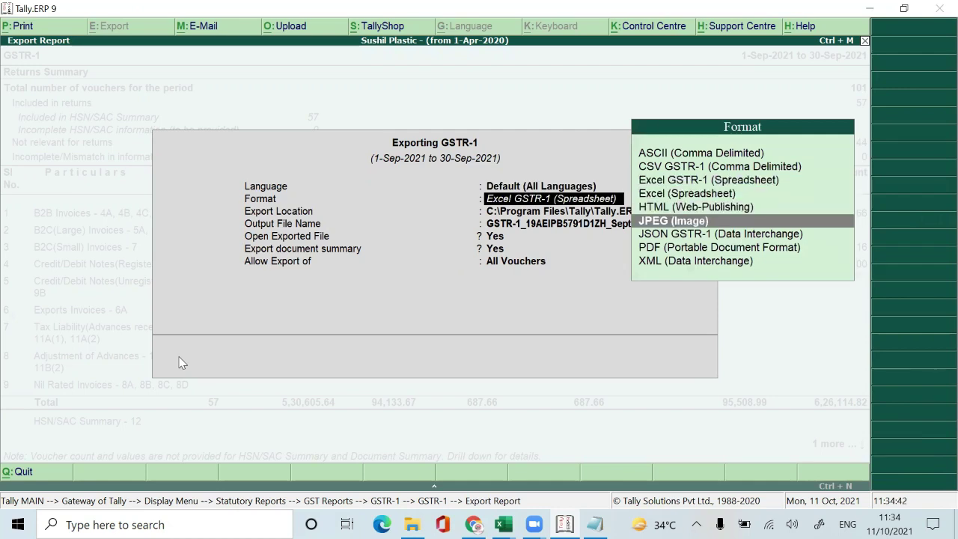
pyautogui.press('Down')
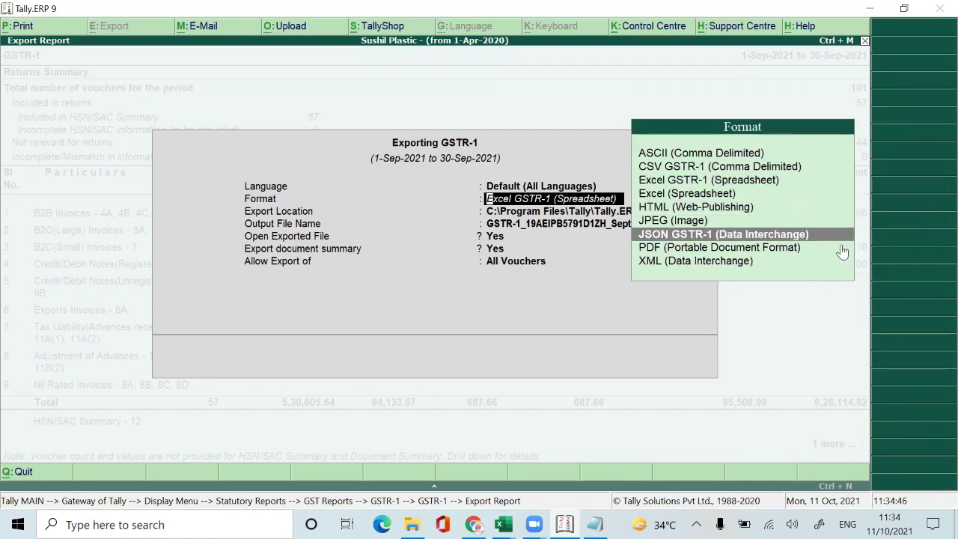
pyautogui.press('Return')
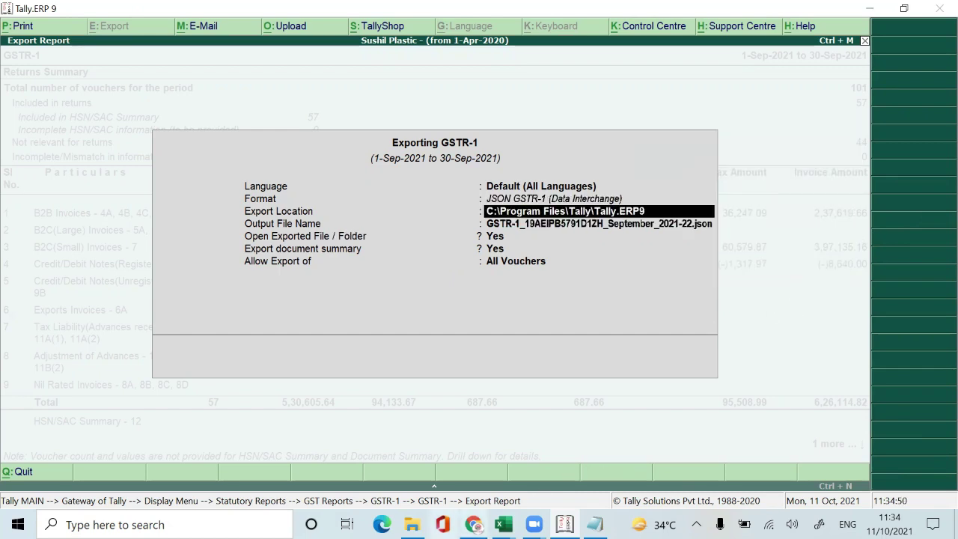
# Step: Set the export location to the GSTR 1 FILING folder and export the JSON file
pyautogui.click(412, 525)
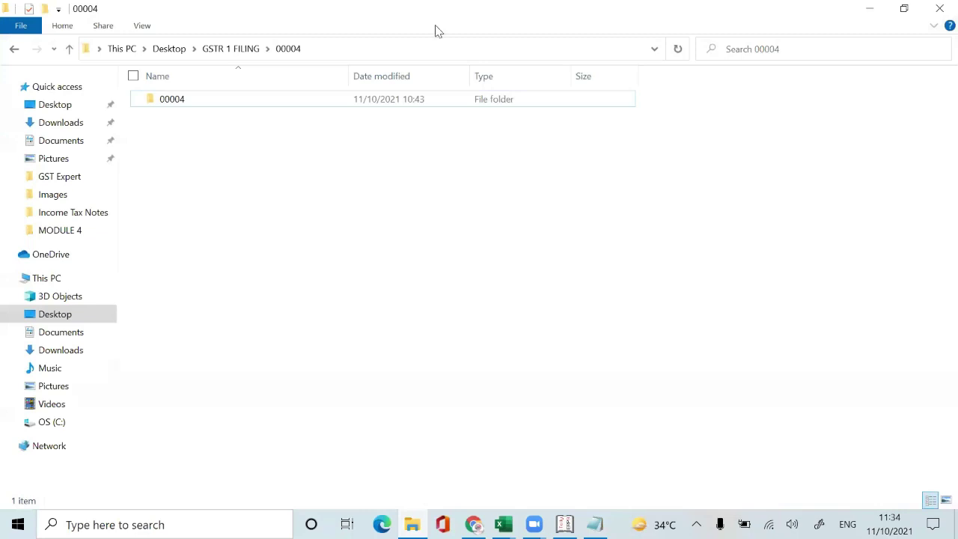
pyautogui.click(224, 48)
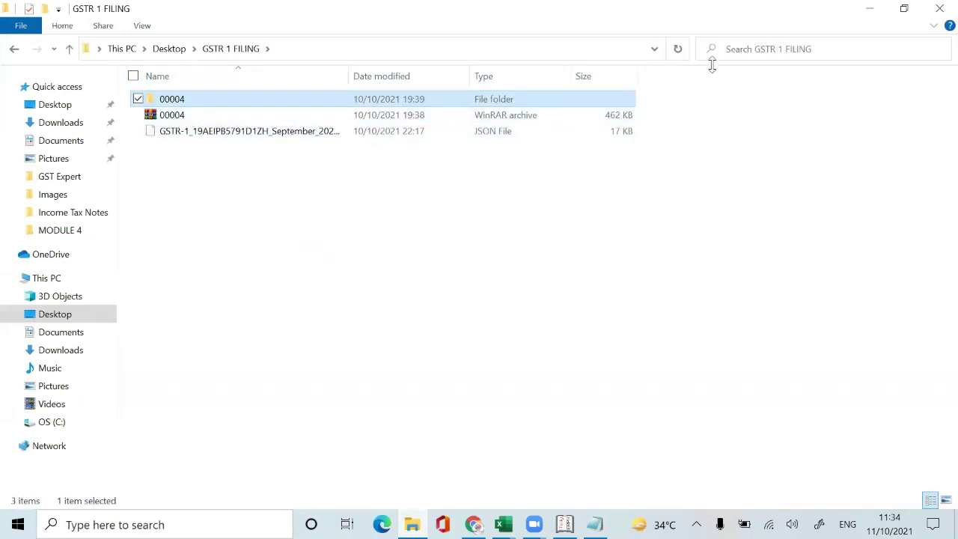
pyautogui.click(597, 48)
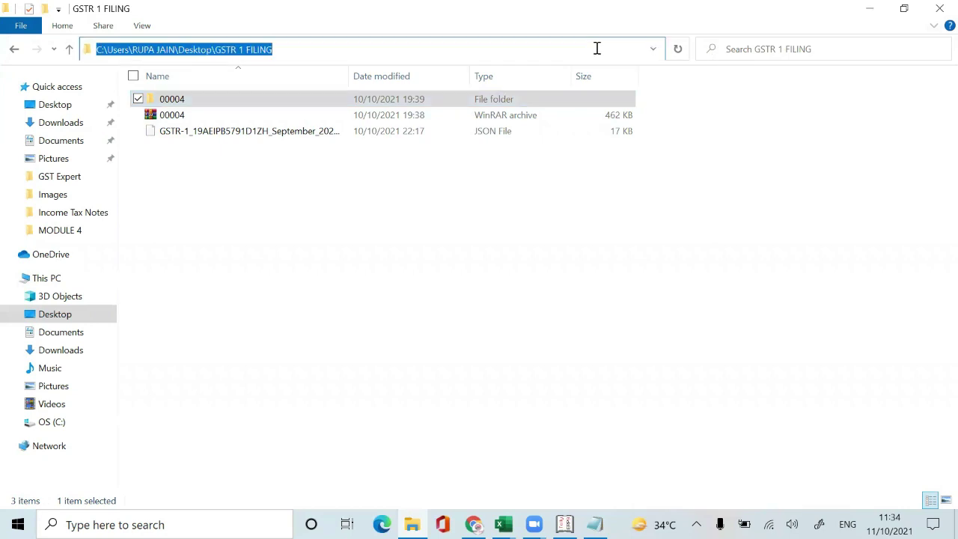
pyautogui.hotkey('alt', 'Tab')
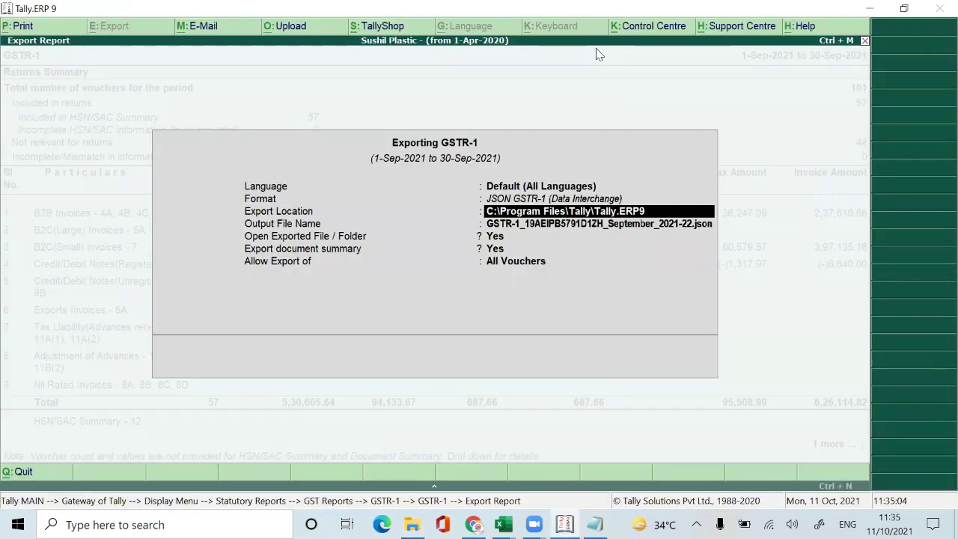
pyautogui.hotkey('ctrl', 'alt', 'v')
pyautogui.press('Return')
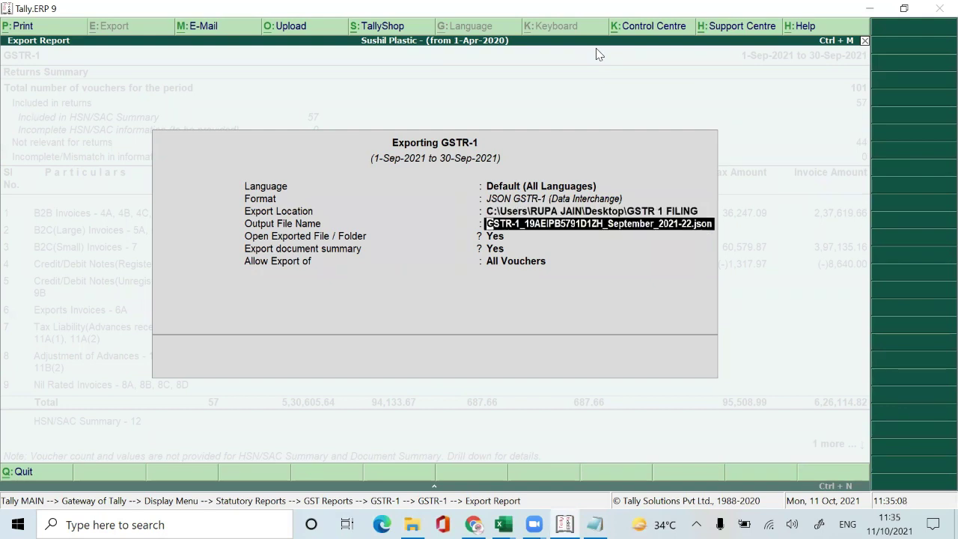
pyautogui.press('Return')
pyautogui.press('Return')
pyautogui.press('Return')
pyautogui.press('Return')
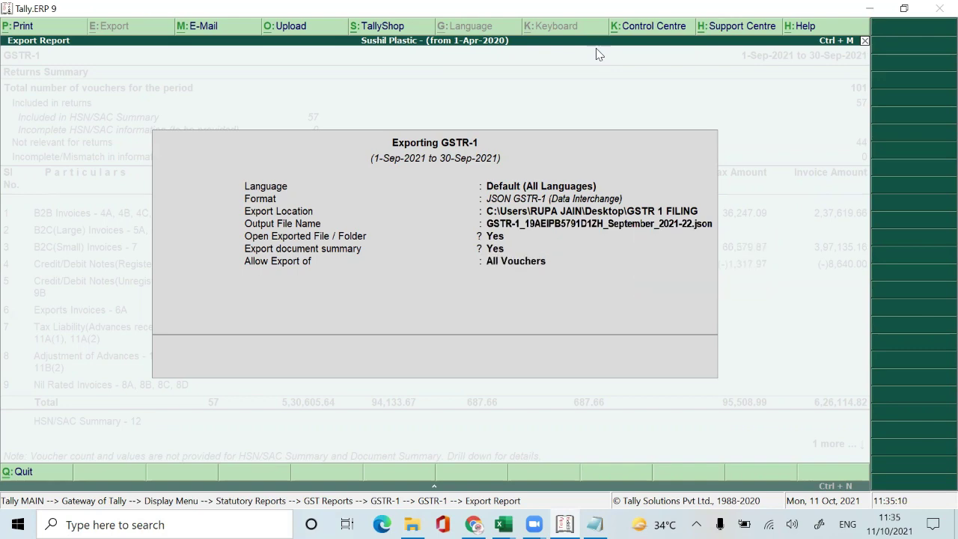
pyautogui.press('Return')
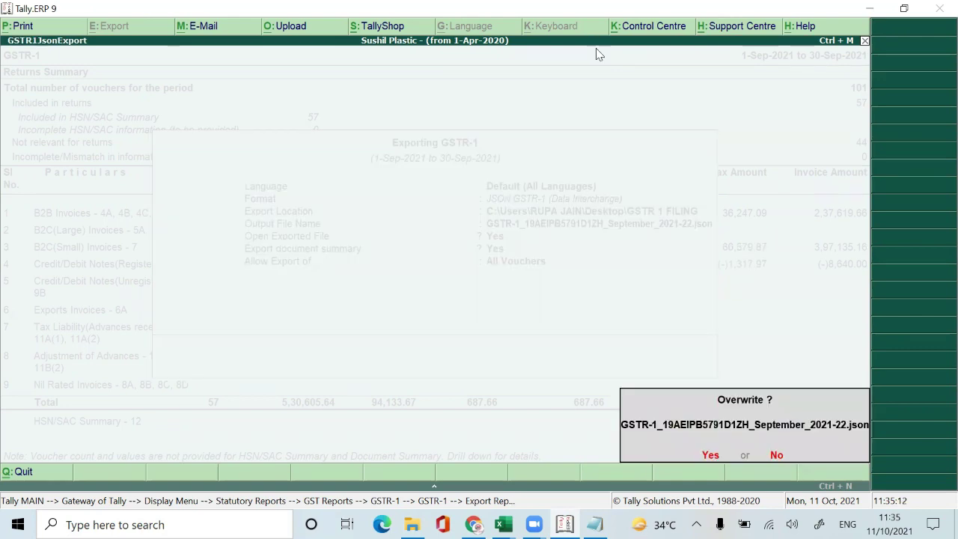
pyautogui.press('Return')
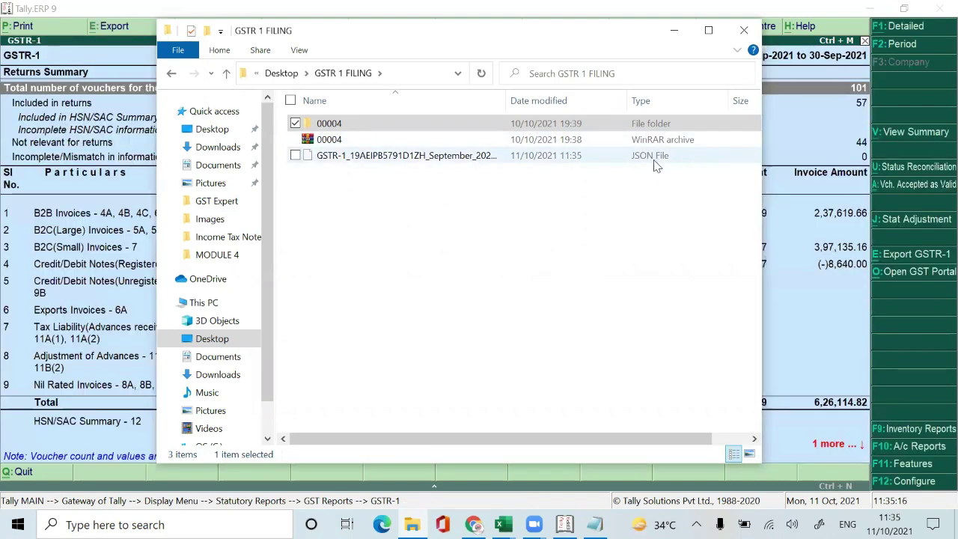
# Step: Minimize the GSTR 1 FILING folder window and switch to the GST portal upload page
pyautogui.click(707, 30)
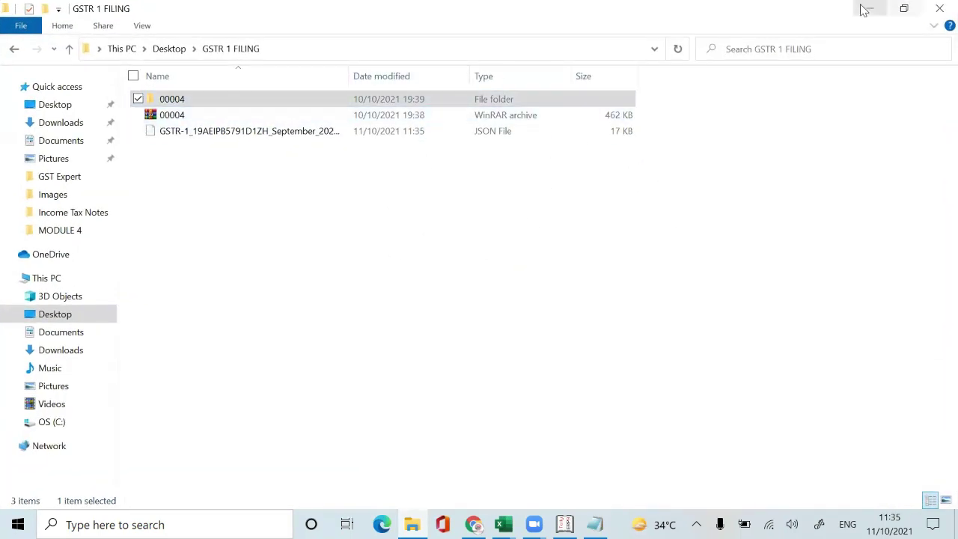
pyautogui.click(866, 9)
pyautogui.moveTo(473, 524)
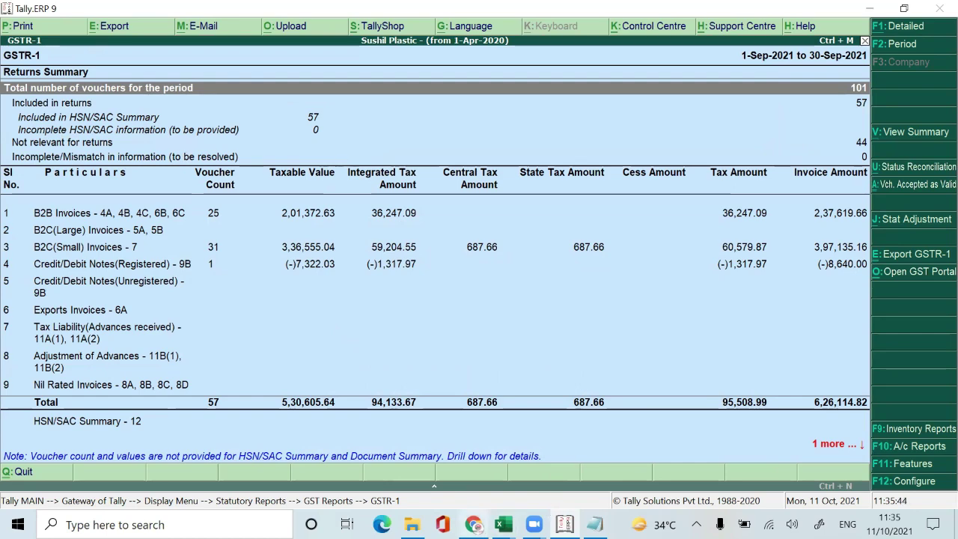
pyautogui.click(474, 523)
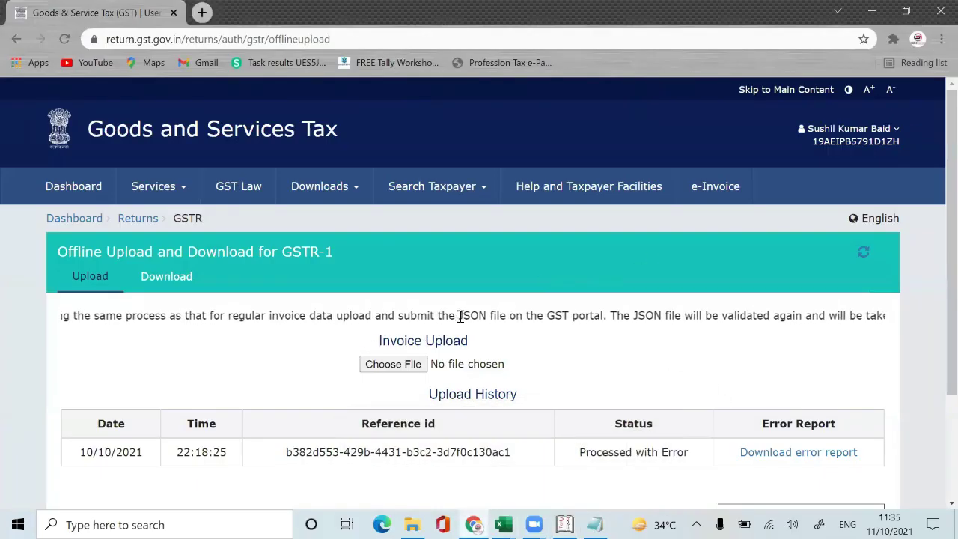
# Step: Upload the September GSTR-1 JSON file, dismiss the success message and refresh the upload status
pyautogui.click(397, 366)
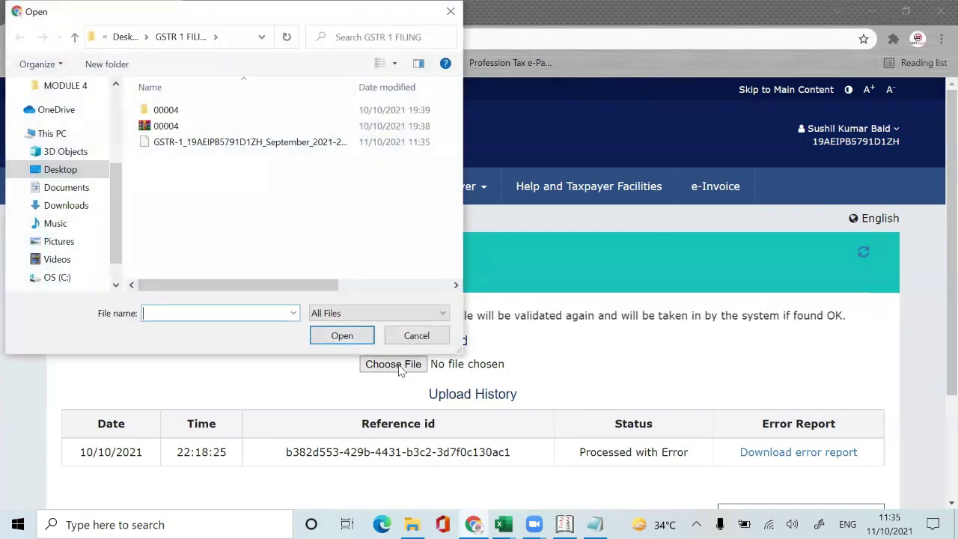
pyautogui.doubleClick(264, 143)
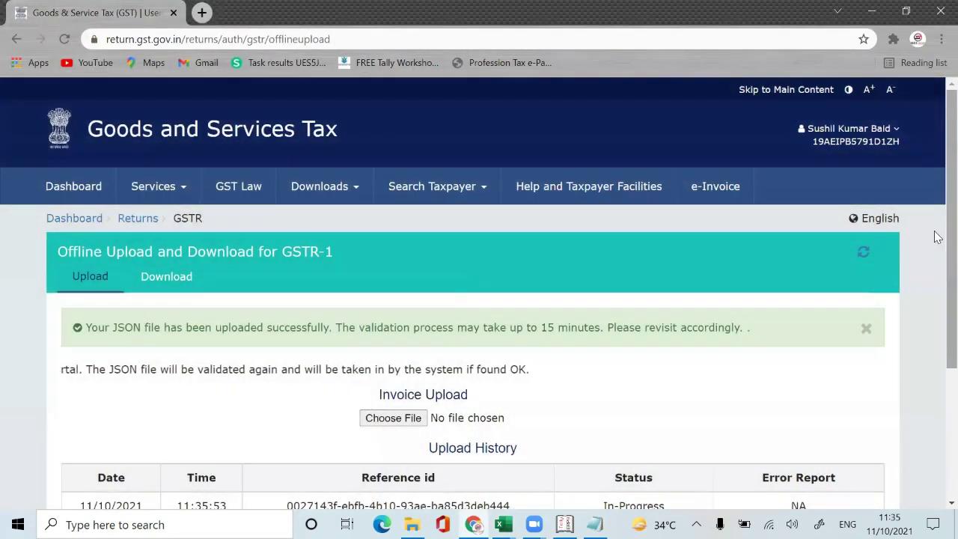
pyautogui.scroll(-2, 934, 346)
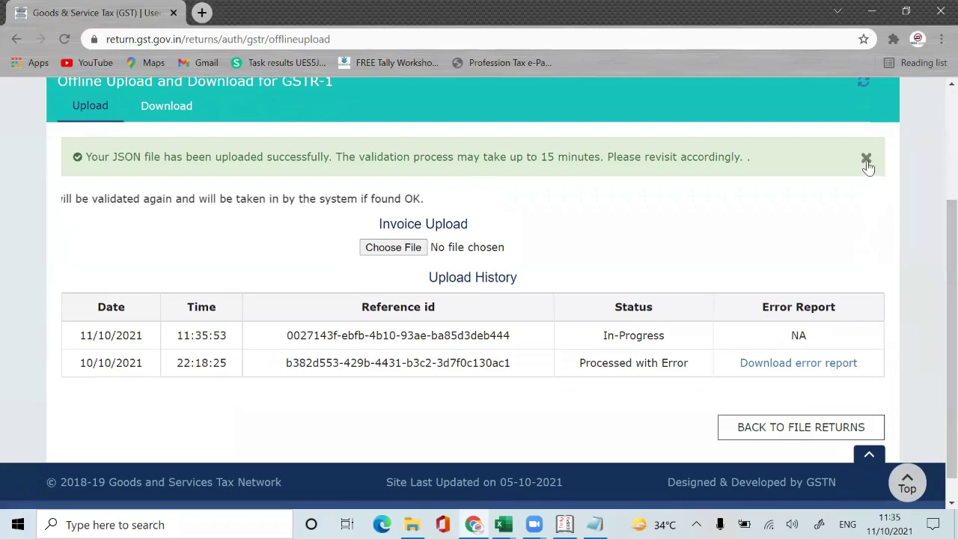
pyautogui.click(866, 157)
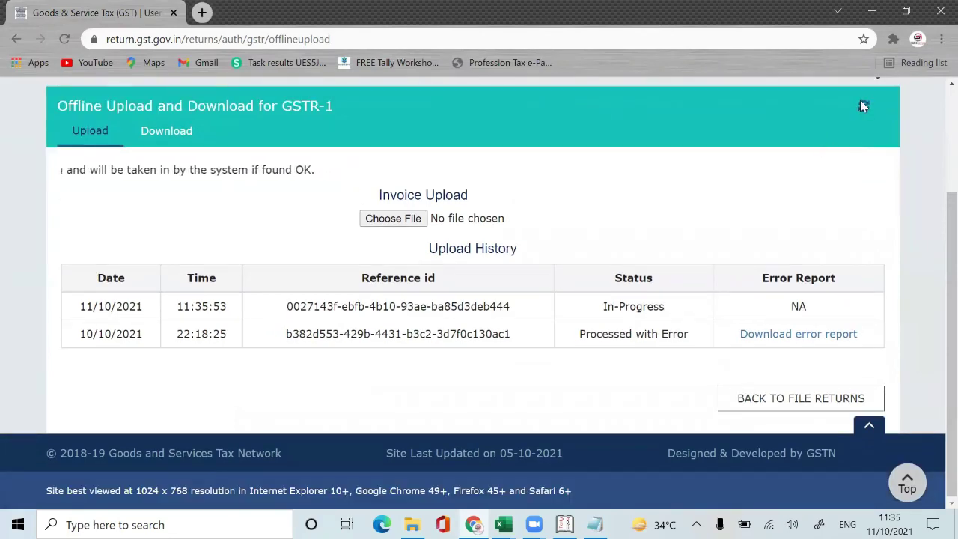
pyautogui.click(862, 106)
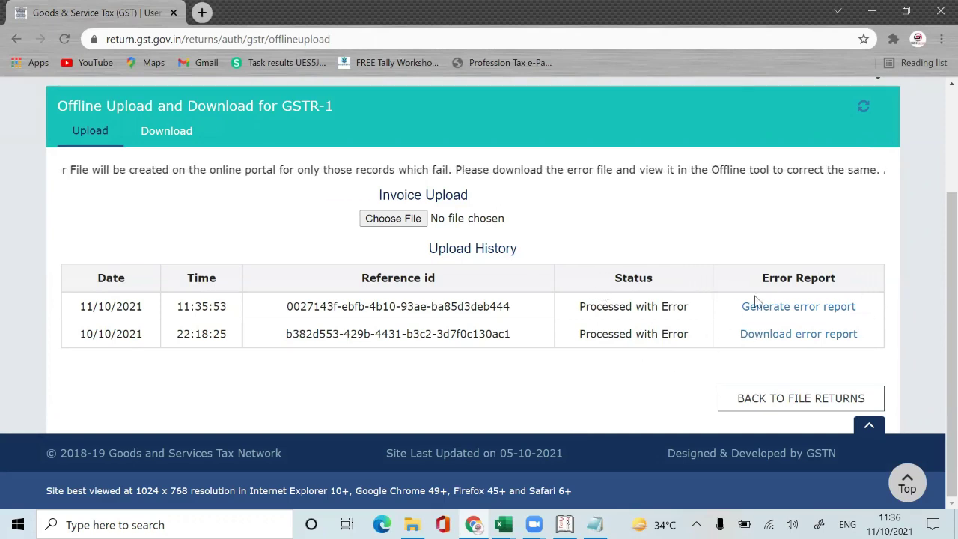
# Step: Generate the new upload's error report, then open Downloads > Offline Tools from File Returns
pyautogui.click(811, 308)
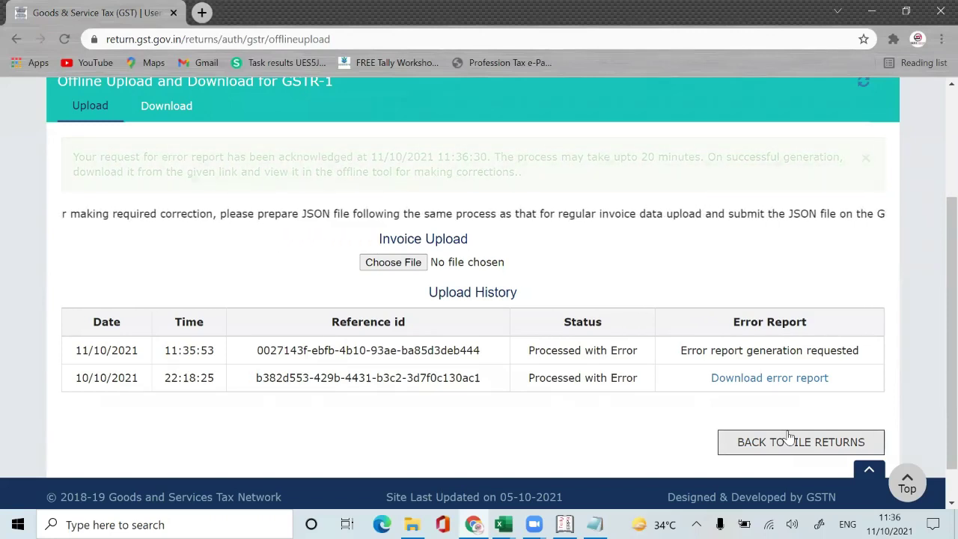
pyautogui.click(790, 440)
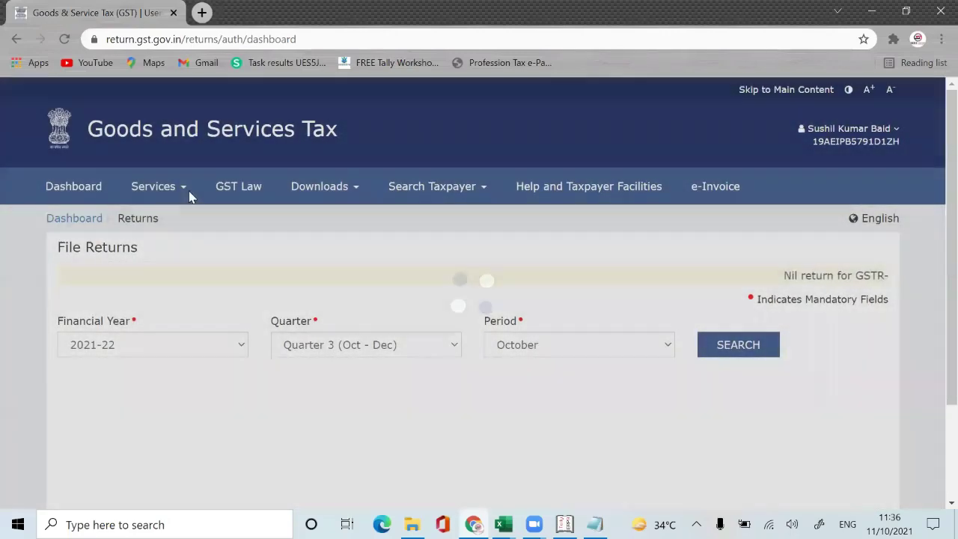
pyautogui.moveTo(190, 194)
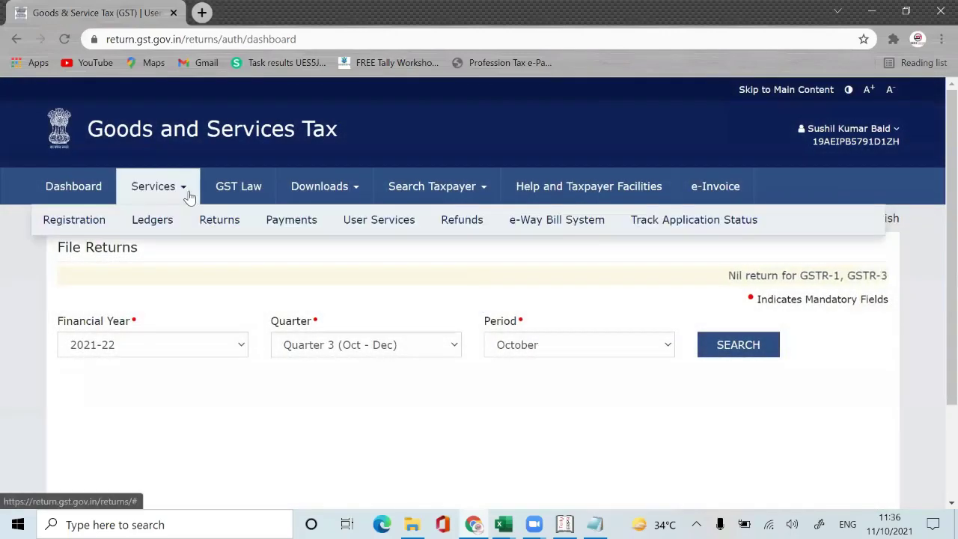
pyautogui.click(353, 189)
pyautogui.click(105, 223)
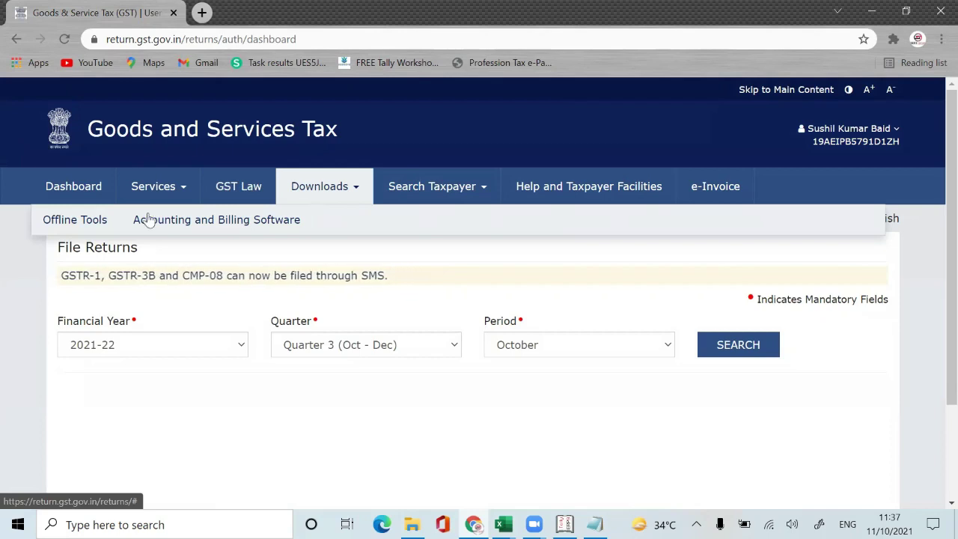
pyautogui.click(105, 218)
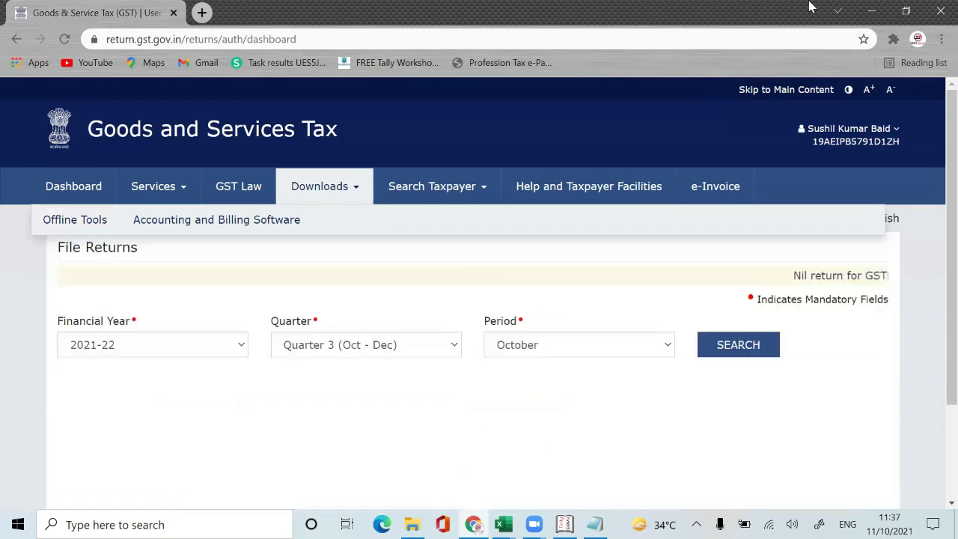
# Step: Minimize Chrome, Tally and HSN SUMMARY, launch GST Offline Tool and open the error-report zip
pyautogui.click(872, 11)
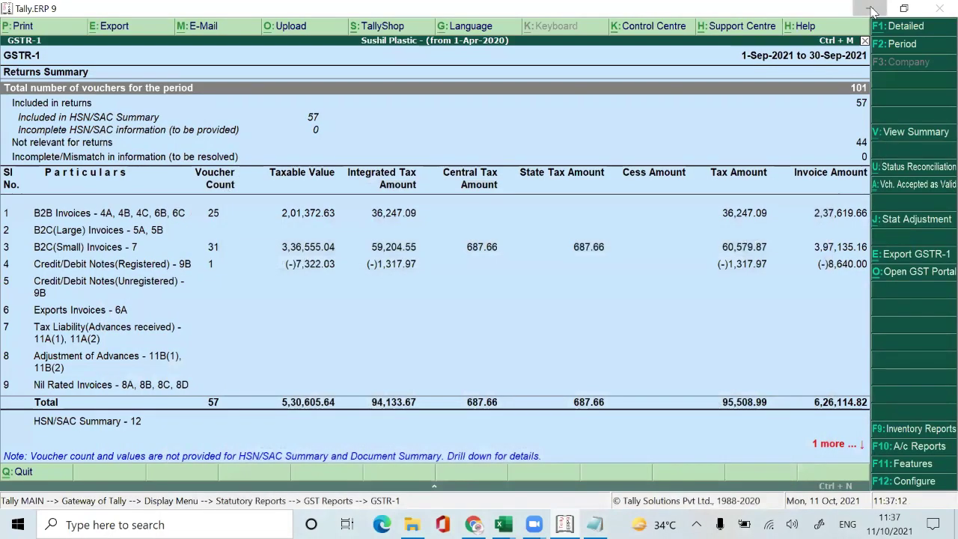
pyautogui.click(872, 9)
pyautogui.click(872, 12)
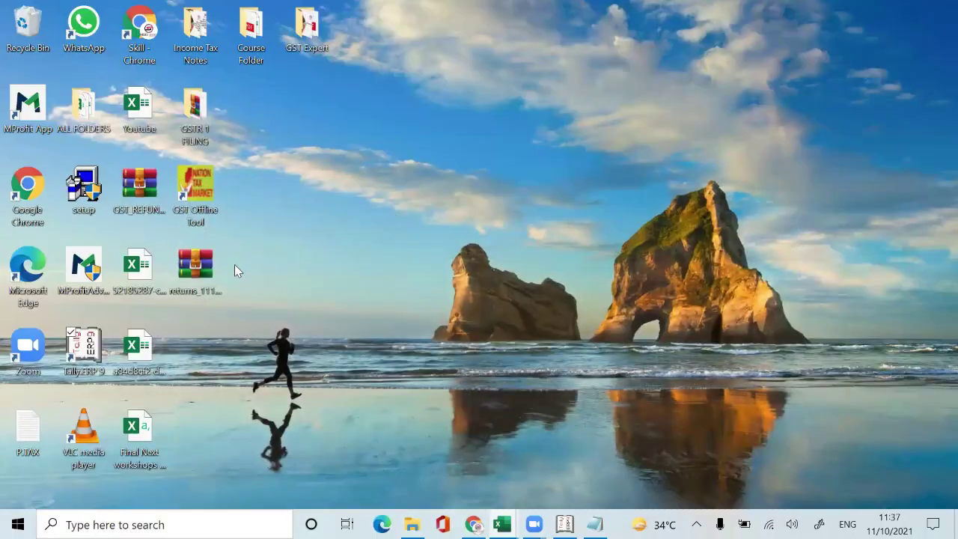
pyautogui.doubleClick(173, 188)
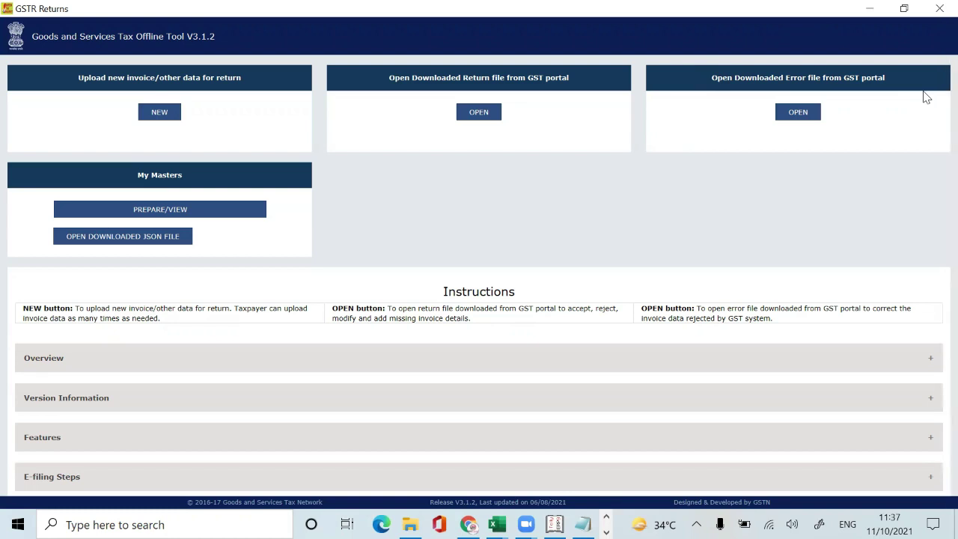
pyautogui.click(810, 121)
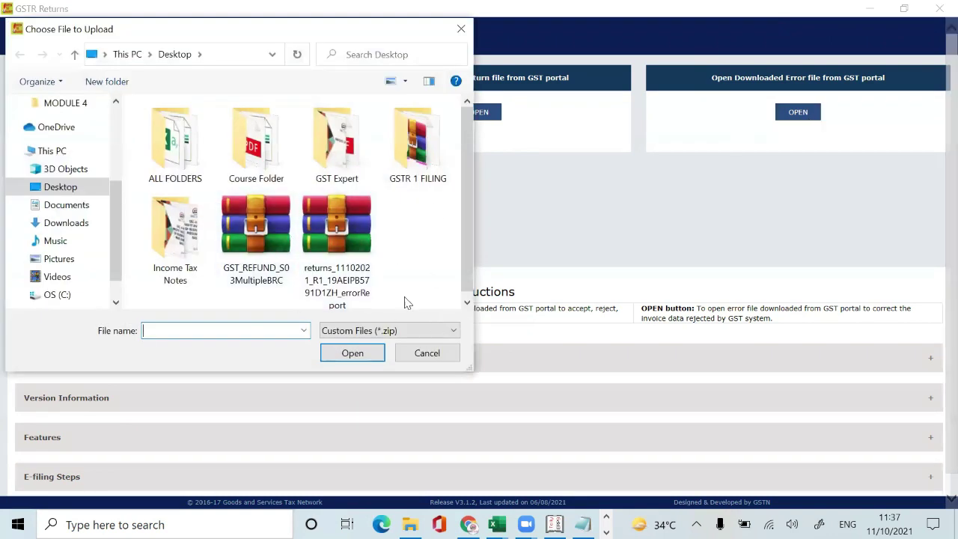
pyautogui.doubleClick(348, 256)
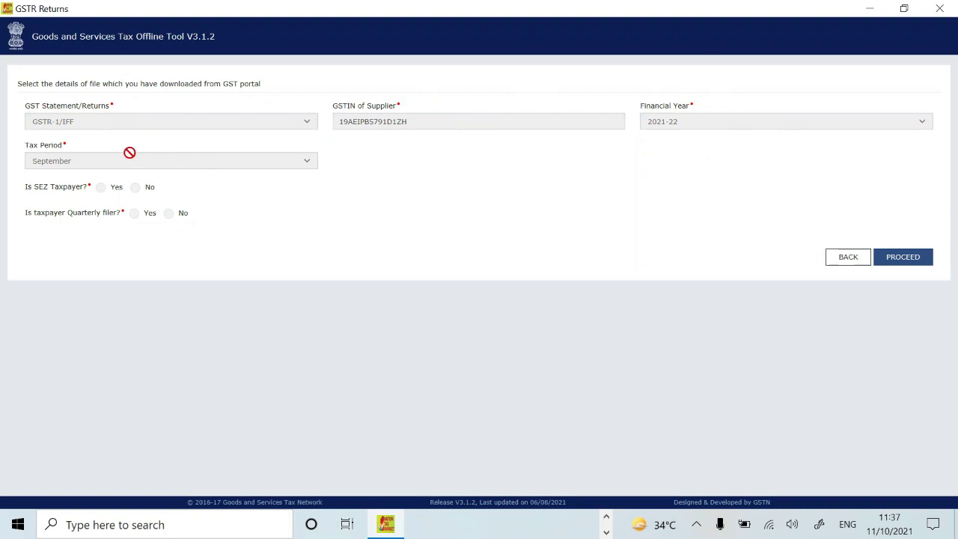
# Step: Answer No to the SEZ taxpayer question on the error file's details form
pyautogui.hotkey('ctrl', '+')
pyautogui.hotkey('ctrl', '+')
pyautogui.hotkey('ctrl', '+')
pyautogui.hotkey('ctrl', '+')
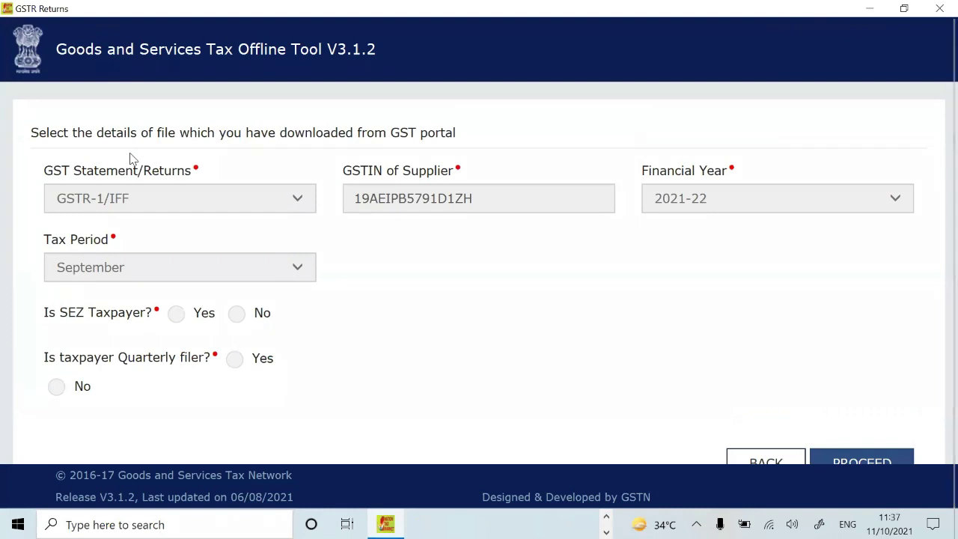
pyautogui.hotkey('ctrl', '-')
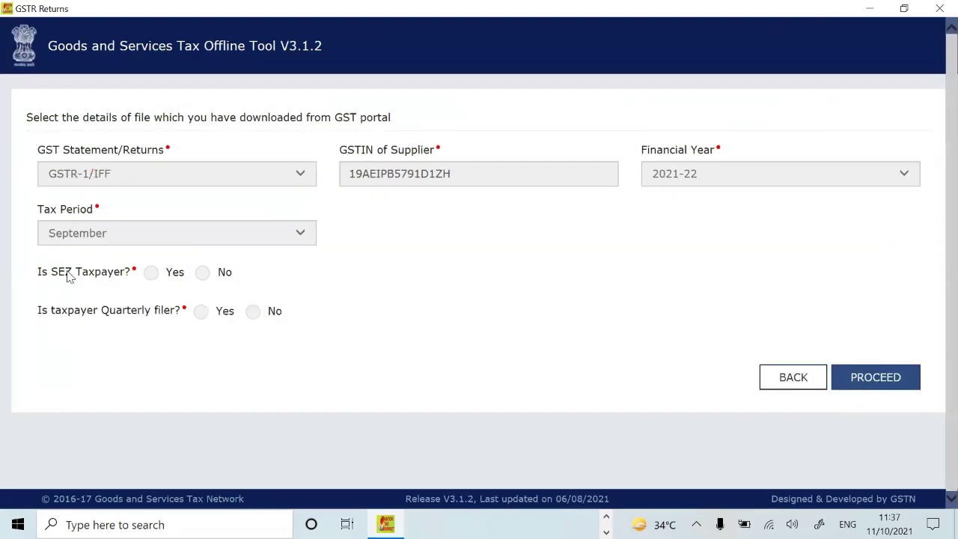
pyautogui.doubleClick(204, 277)
pyautogui.click(199, 277)
pyautogui.doubleClick(201, 275)
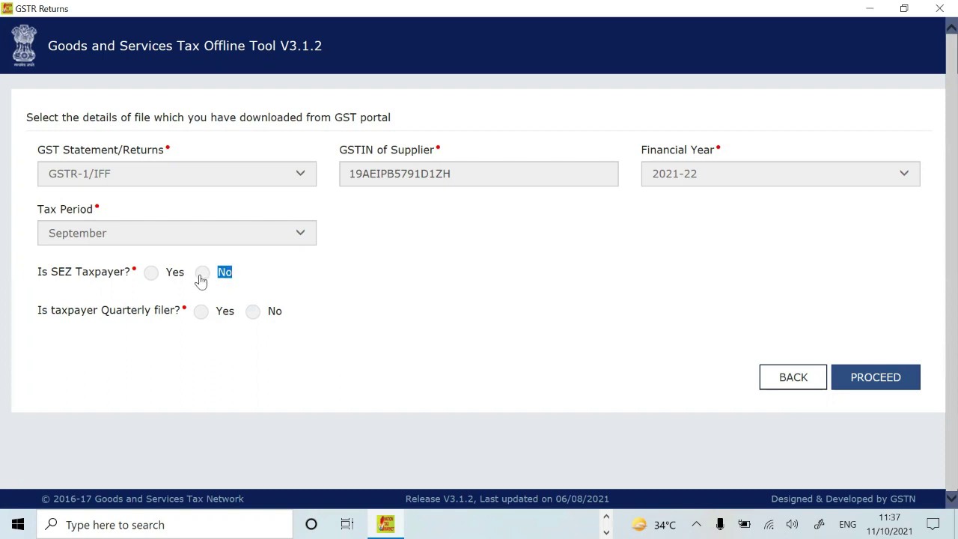
pyautogui.click(393, 262)
# Step: Answer No to the quarterly-filer and 5CR turnover questions, then proceed and accept the warning
pyautogui.doubleClick(252, 315)
pyautogui.click(474, 303)
pyautogui.click(254, 312)
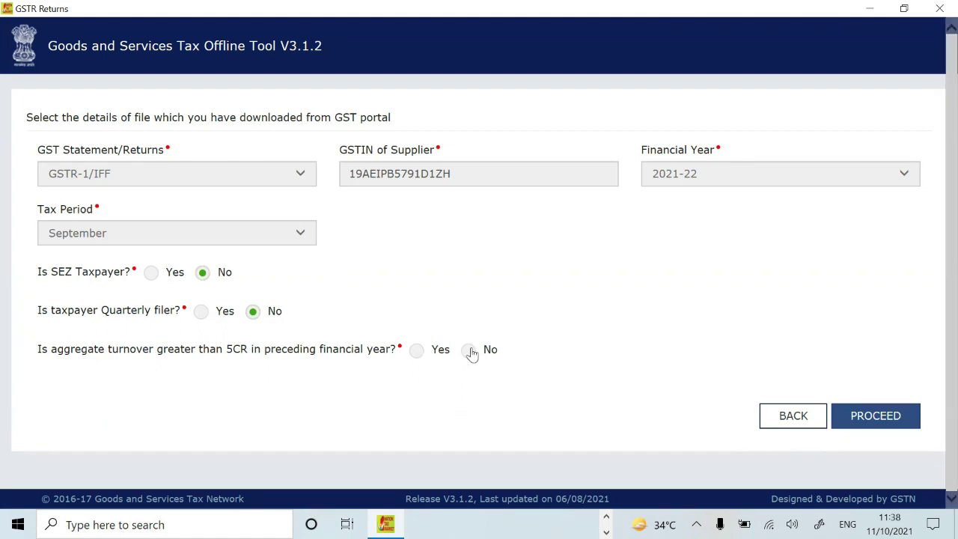
pyautogui.click(469, 351)
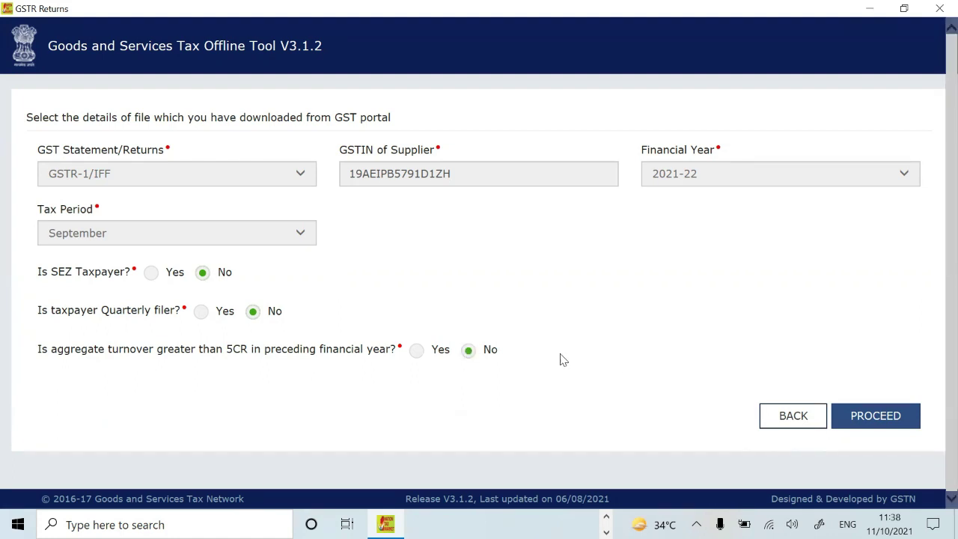
pyautogui.click(873, 423)
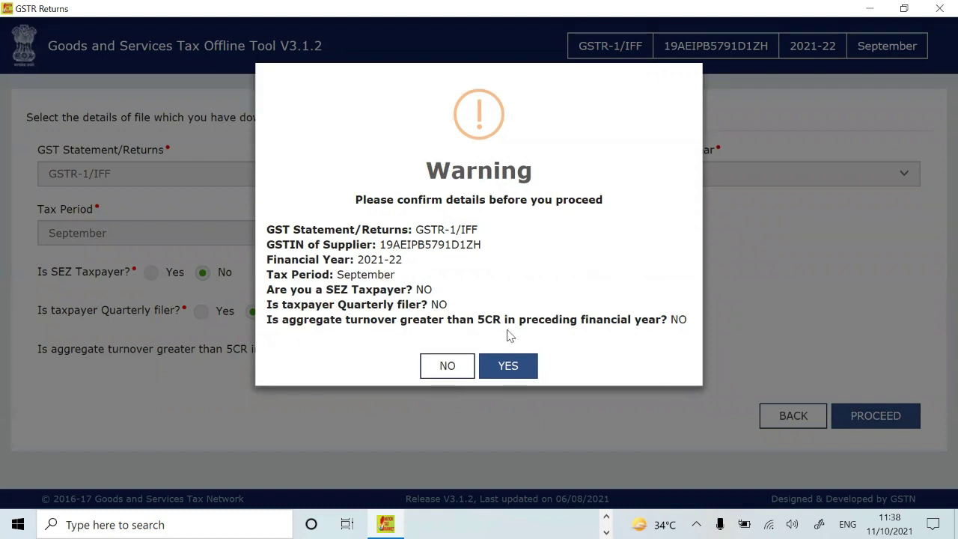
pyautogui.click(507, 366)
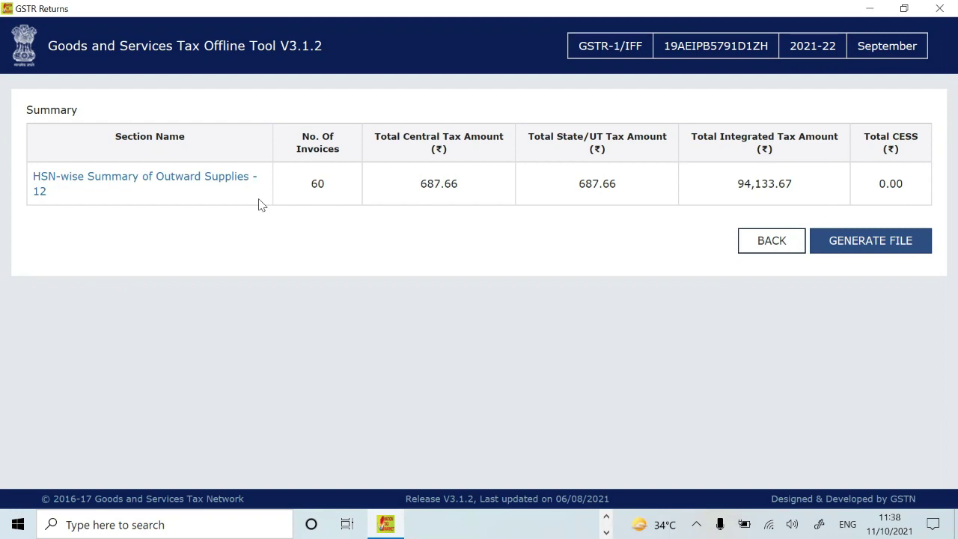
# Step: Review the HSN-wise Summary of Outward Supplies rows flagged for missing rates
pyautogui.click(180, 176)
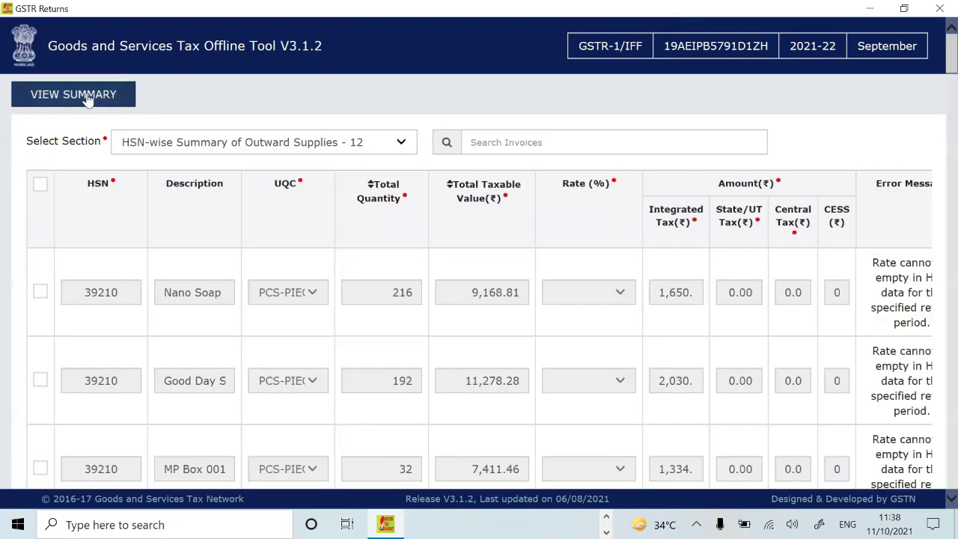
pyautogui.click(88, 100)
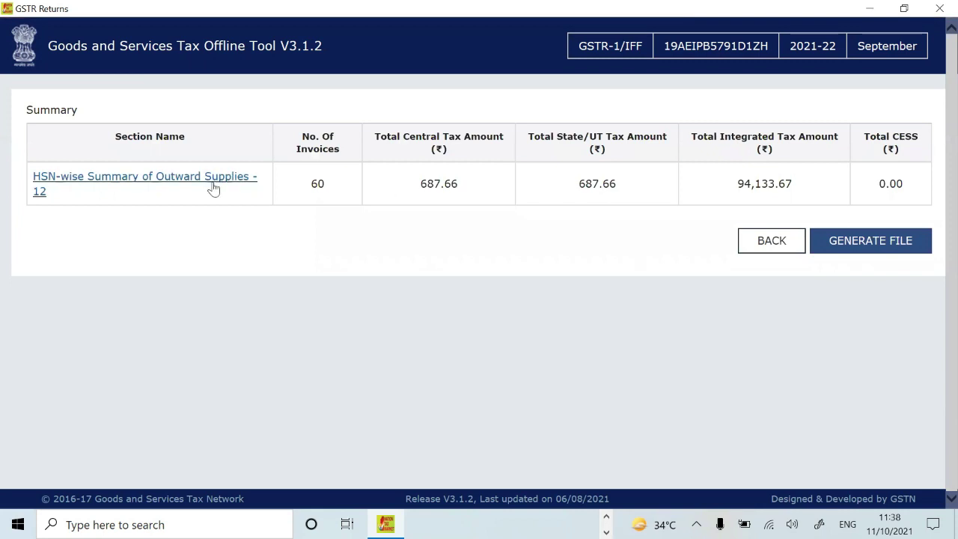
pyautogui.click(227, 180)
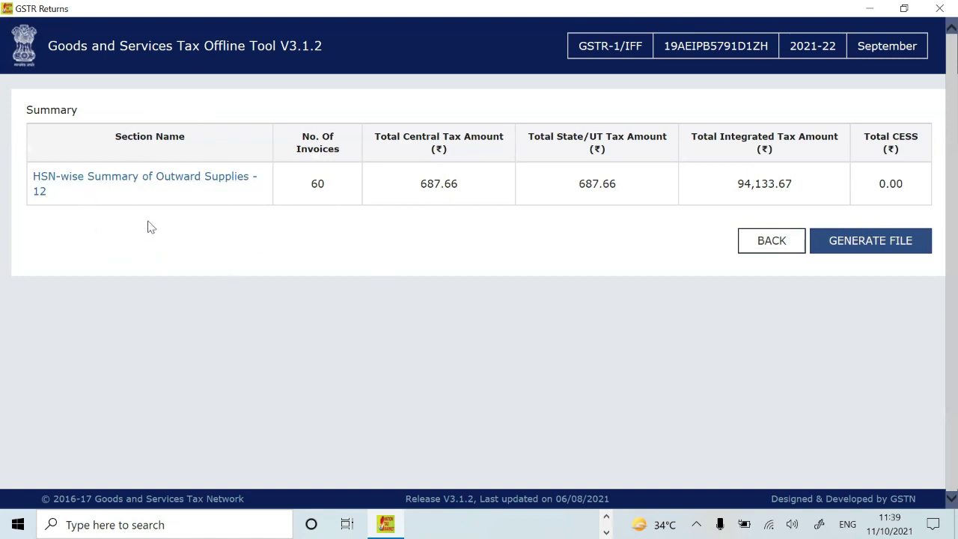
pyautogui.click(174, 184)
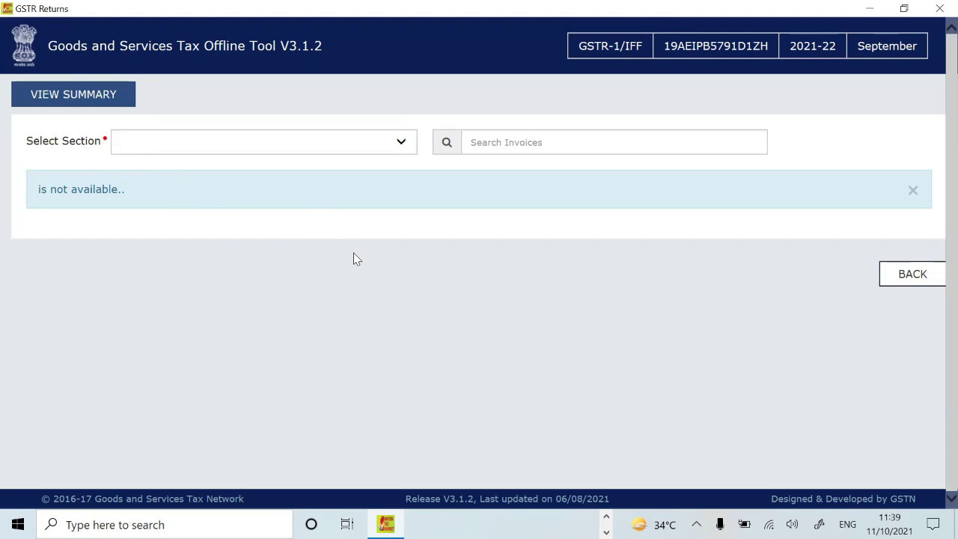
pyautogui.click(73, 95)
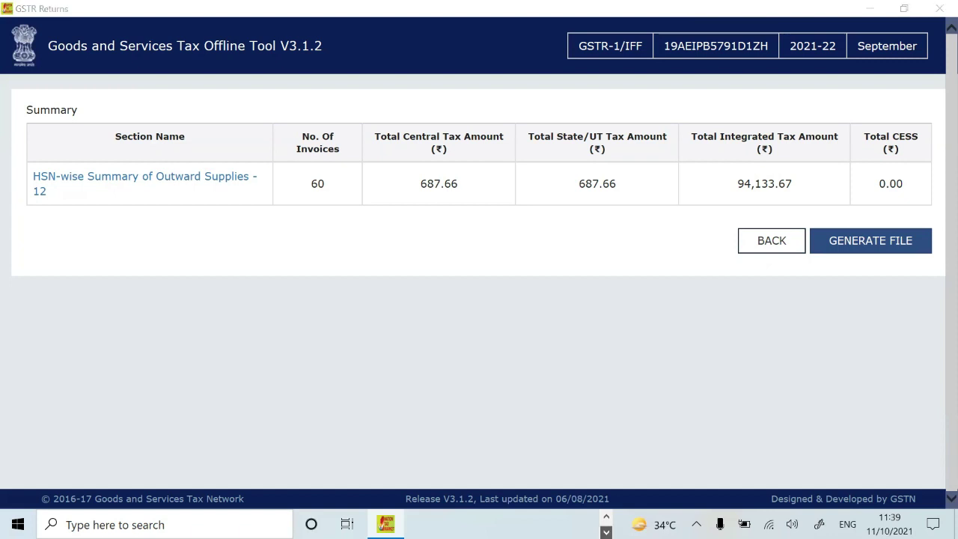
# Step: Switch back to the GST portal browser window from the taskbar
pyautogui.click(606, 531)
pyautogui.click(606, 516)
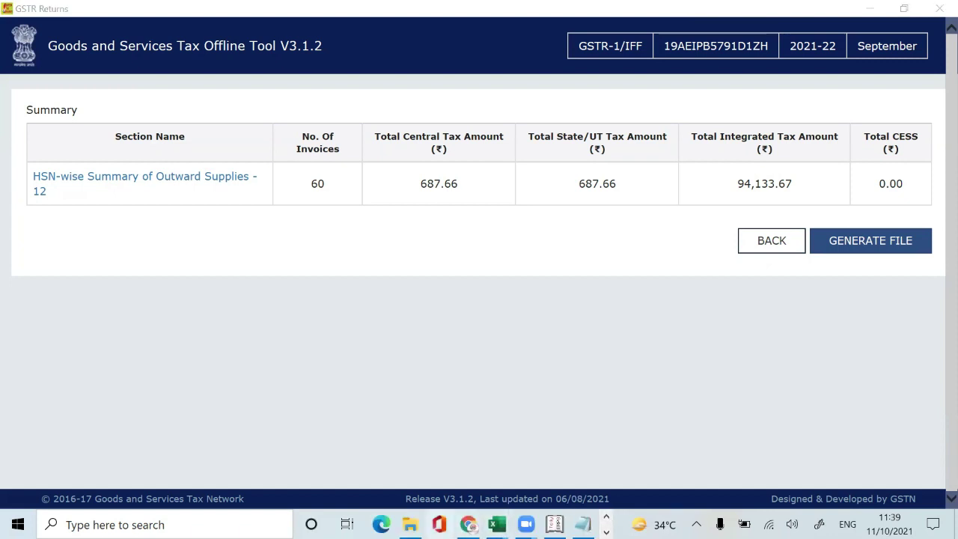
pyautogui.click(468, 524)
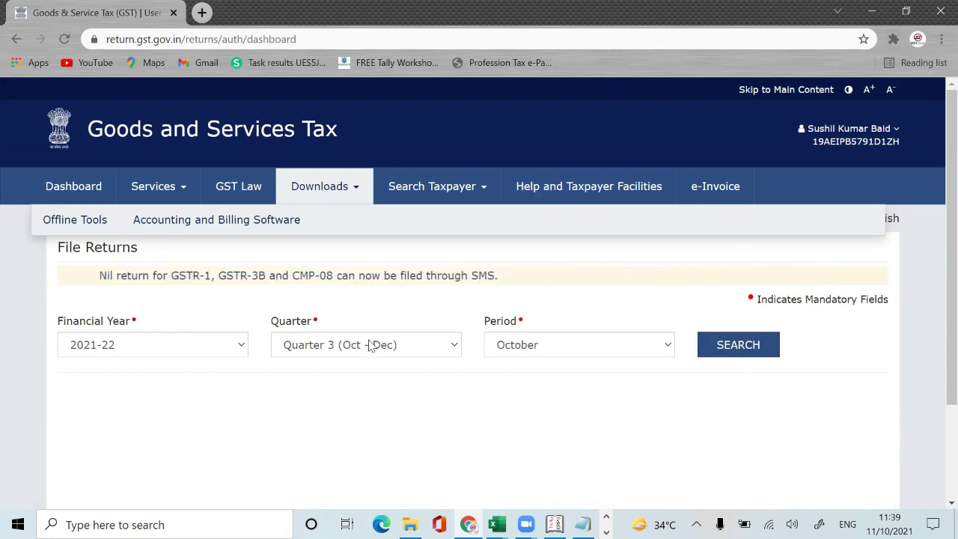
# Step: Search Quarter 2 (Jul - Sep) September 2021-22 returns and open GSTR-1 with Prepare Online
pyautogui.click(559, 347)
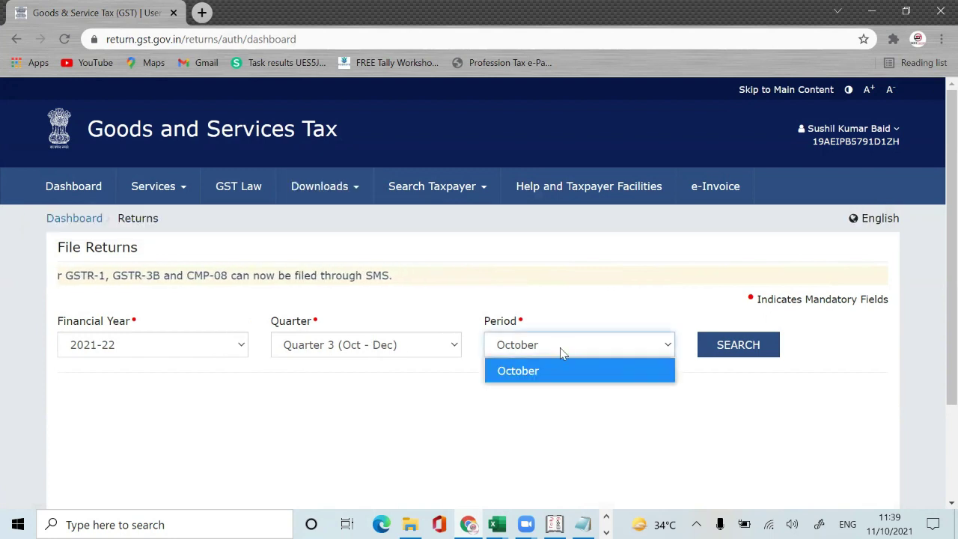
pyautogui.click(420, 352)
pyautogui.click(423, 348)
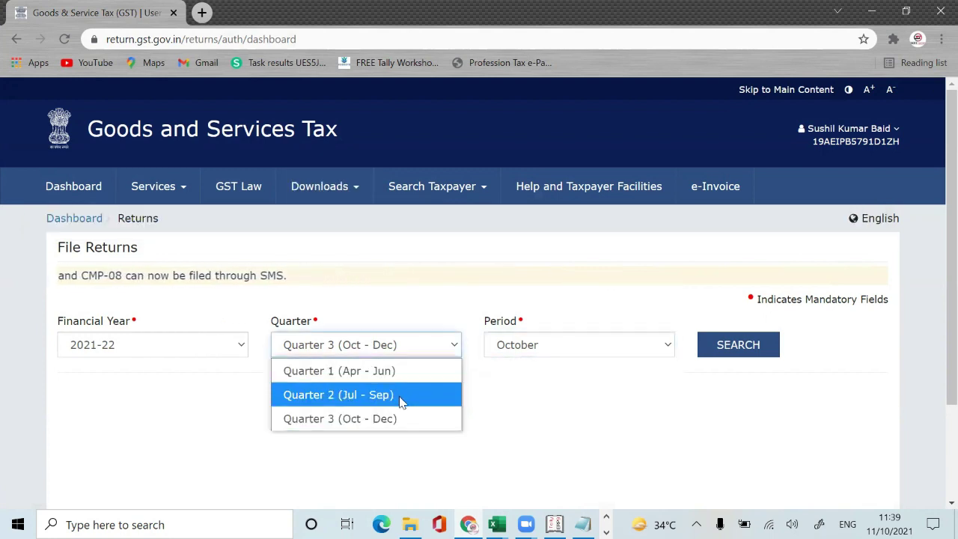
pyautogui.click(400, 397)
pyautogui.click(742, 346)
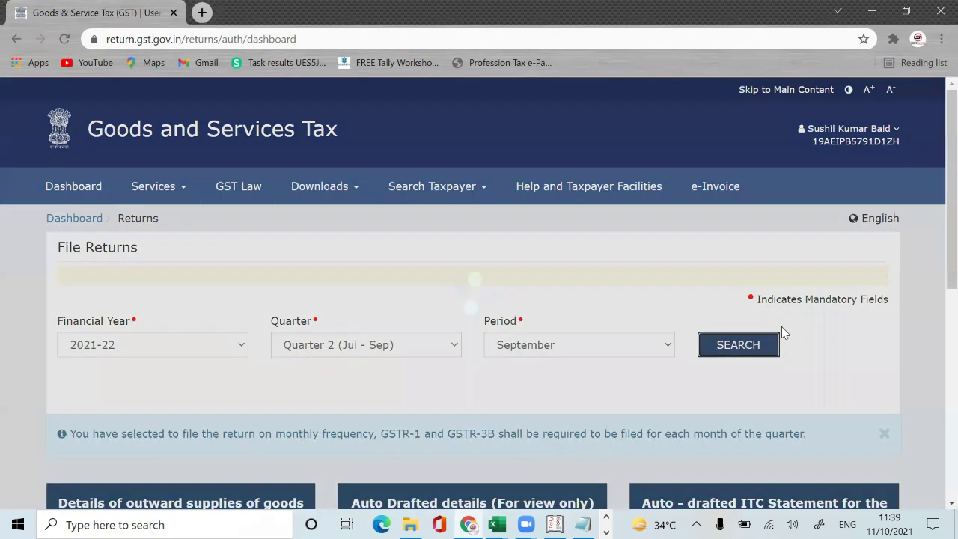
pyautogui.scroll(-4, 935, 224)
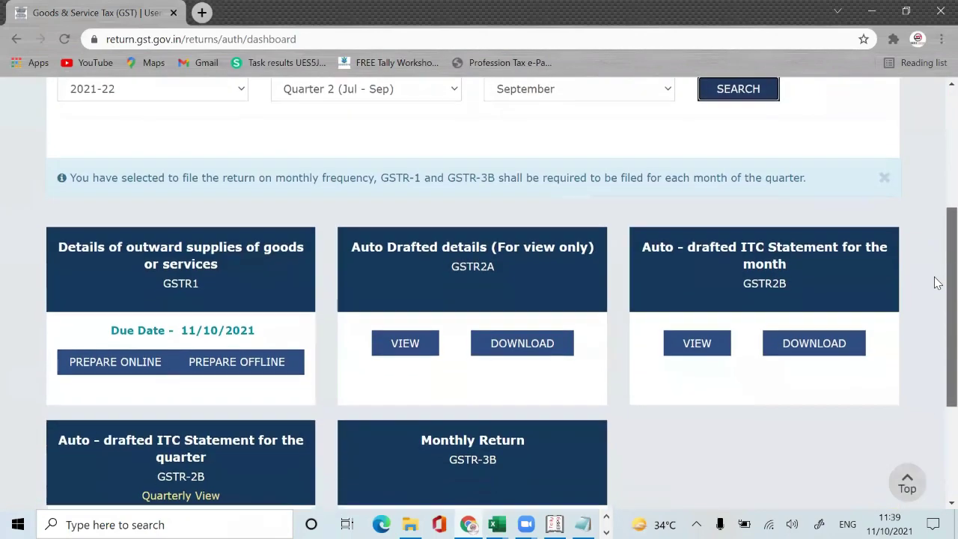
pyautogui.click(142, 359)
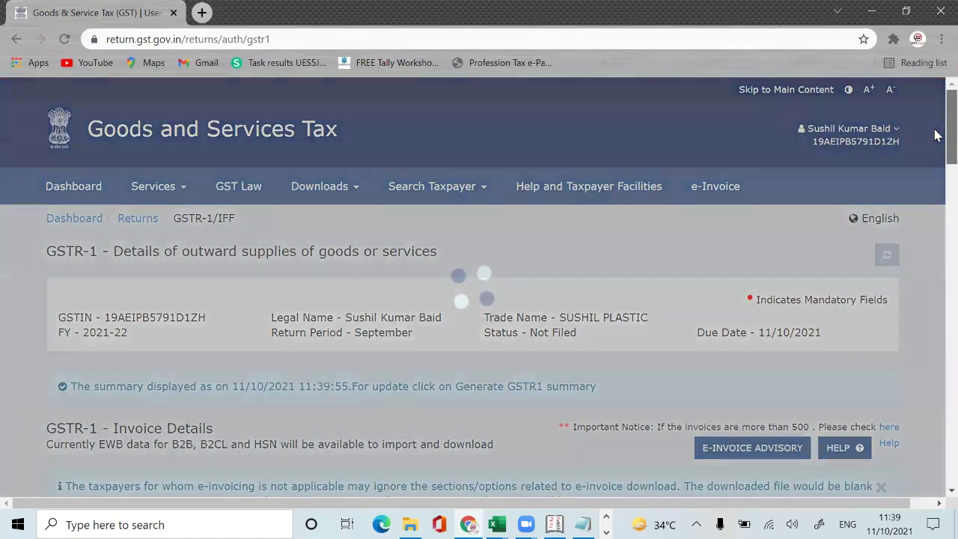
pyautogui.scroll(-8, 934, 187)
pyautogui.scroll(4, 939, 210)
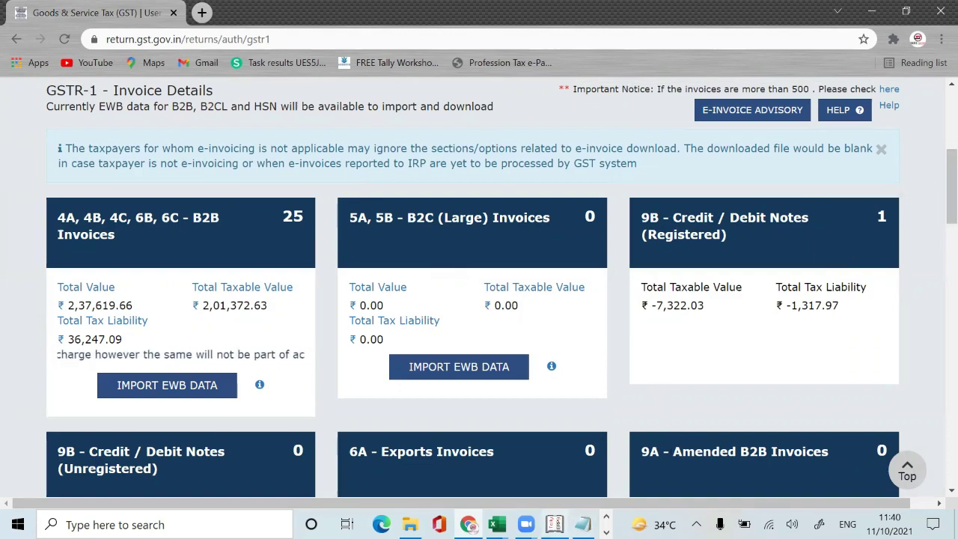
pyautogui.click(555, 525)
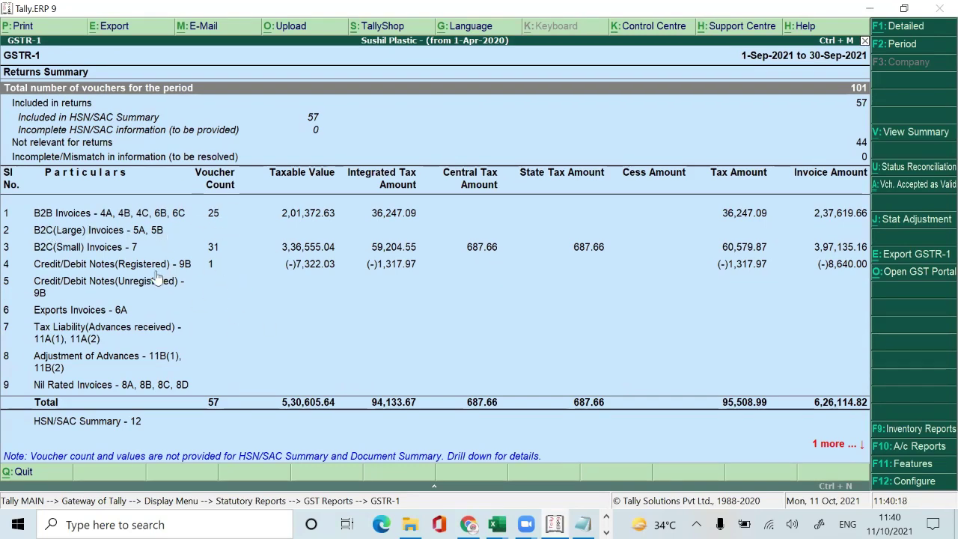
pyautogui.hotkey('alt', 'Tab')
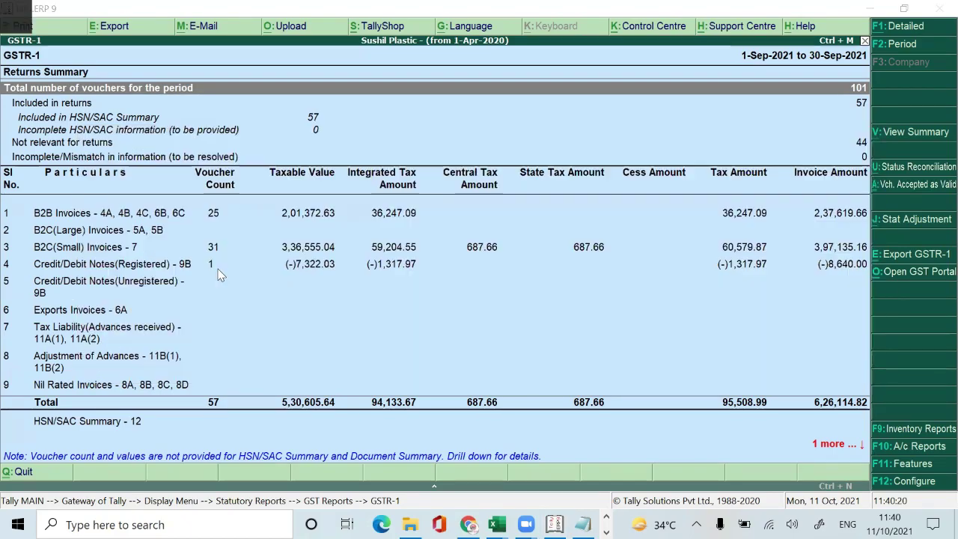
pyautogui.scroll(-7, 936, 209)
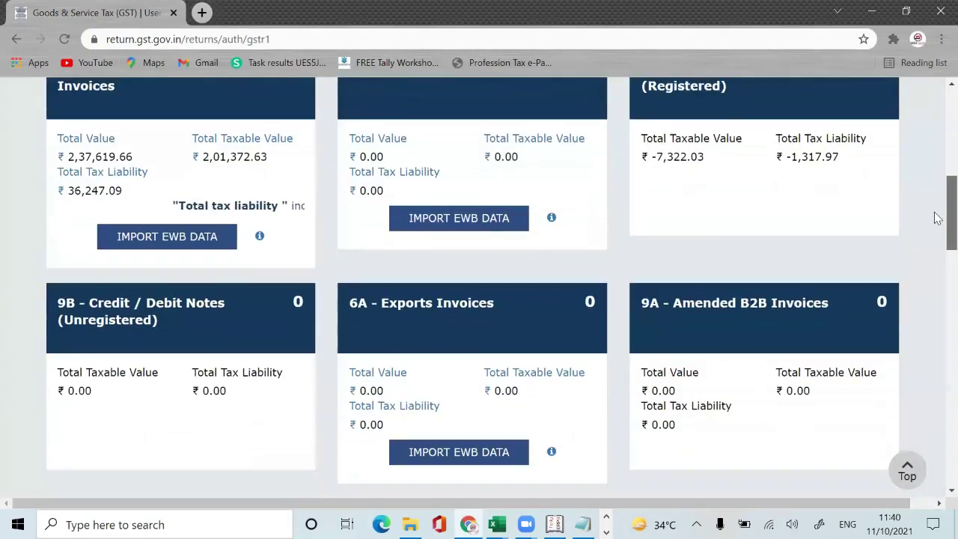
pyautogui.scroll(-5, 936, 264)
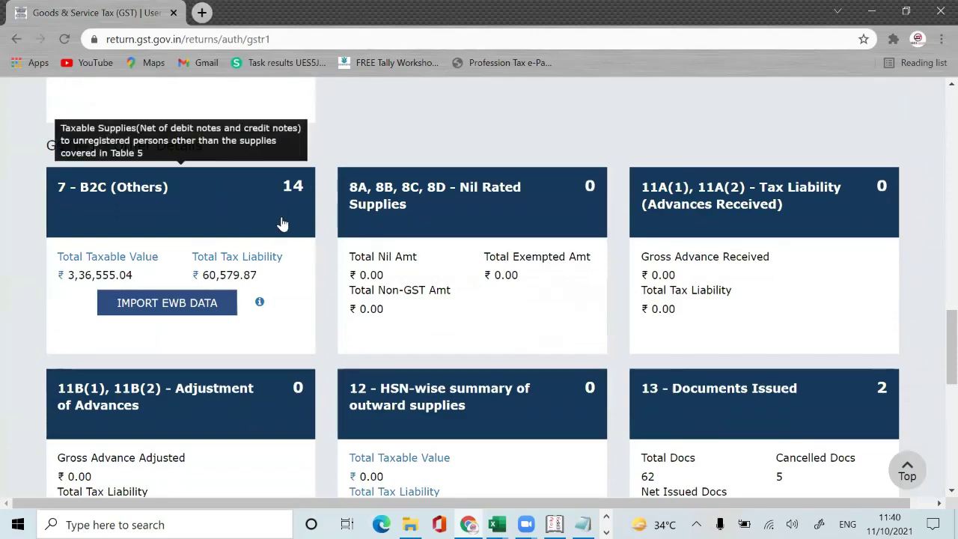
pyautogui.hotkey('alt', 'Tab')
pyautogui.press('Down')
pyautogui.press('Down')
pyautogui.press('Down')
pyautogui.press('Down')
pyautogui.press('Down')
pyautogui.press('Down')
pyautogui.press('Down')
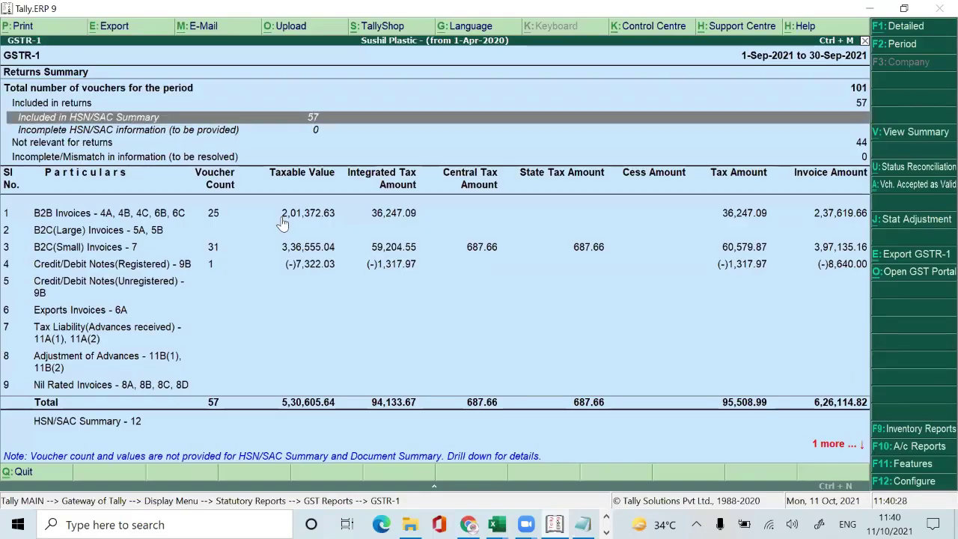
pyautogui.press('Down')
pyautogui.press('Return')
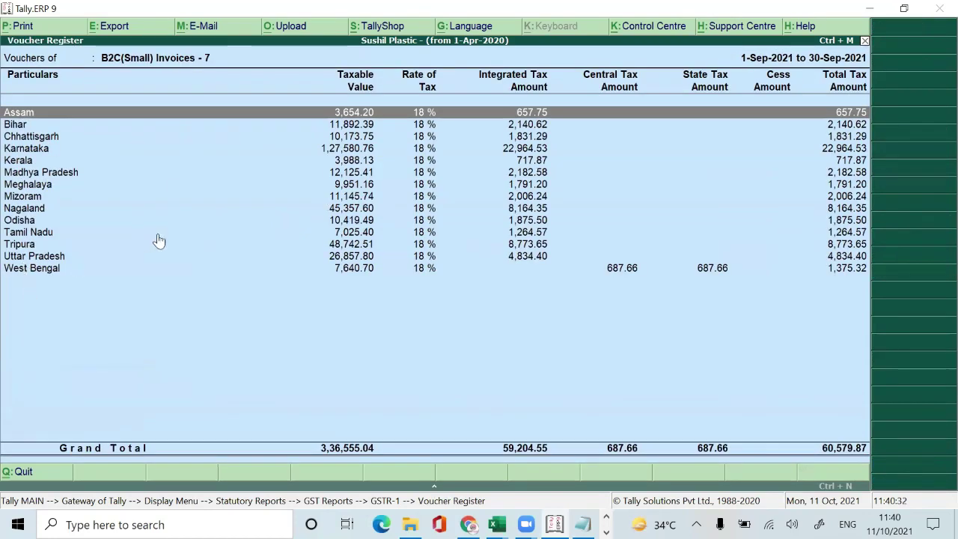
pyautogui.hotkey('alt', 'Tab')
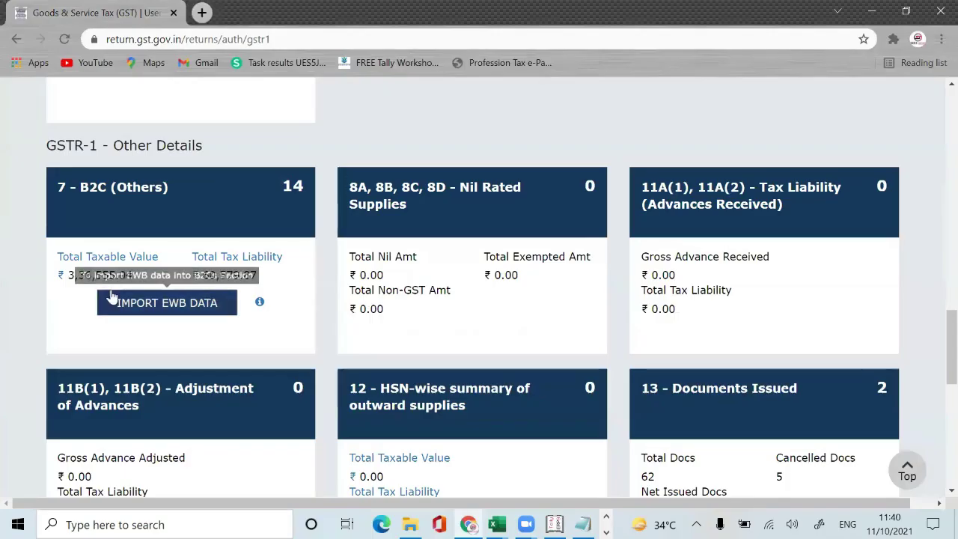
pyautogui.hotkey('alt', 'Tab')
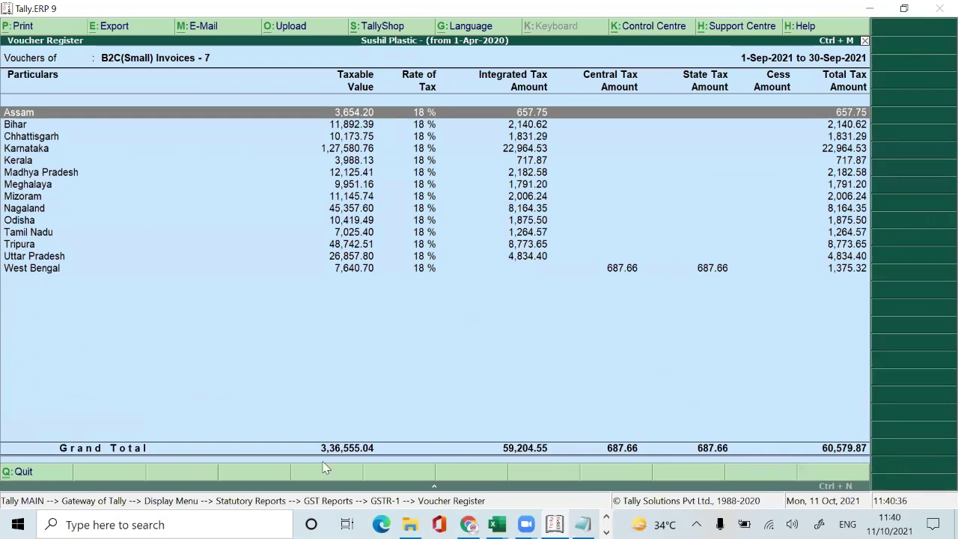
pyautogui.hotkey('alt', 'Tab')
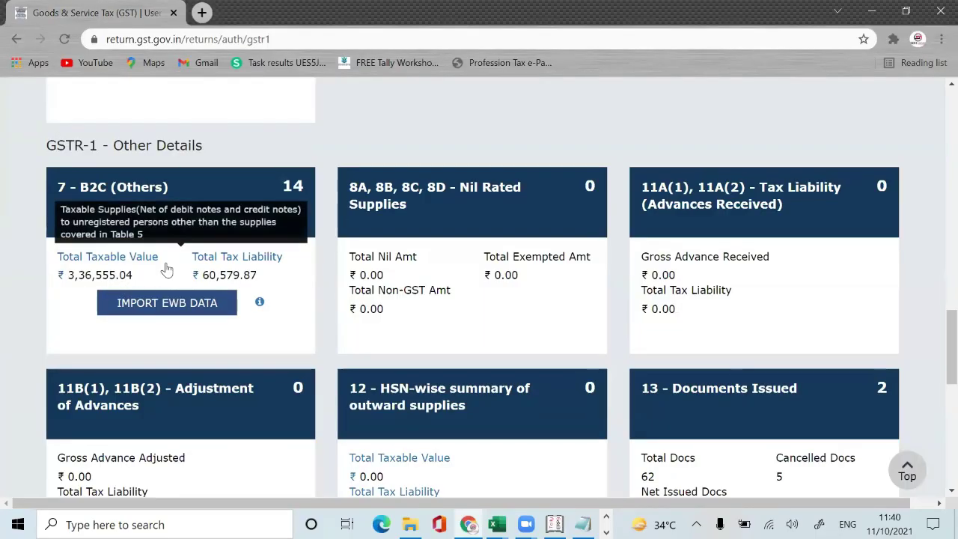
pyautogui.hotkey('alt', 'Tab')
pyautogui.hotkey('alt', 'Tab')
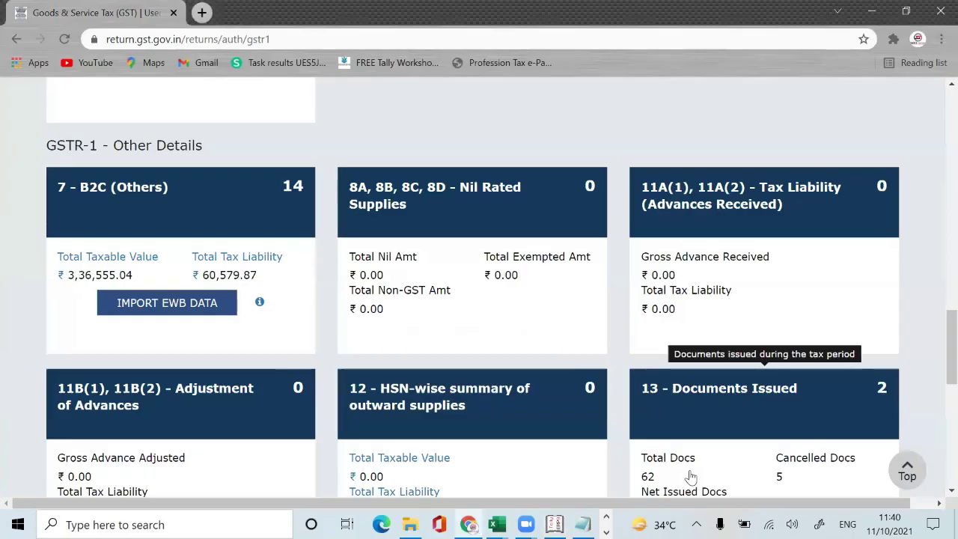
pyautogui.hotkey('alt', 'Tab')
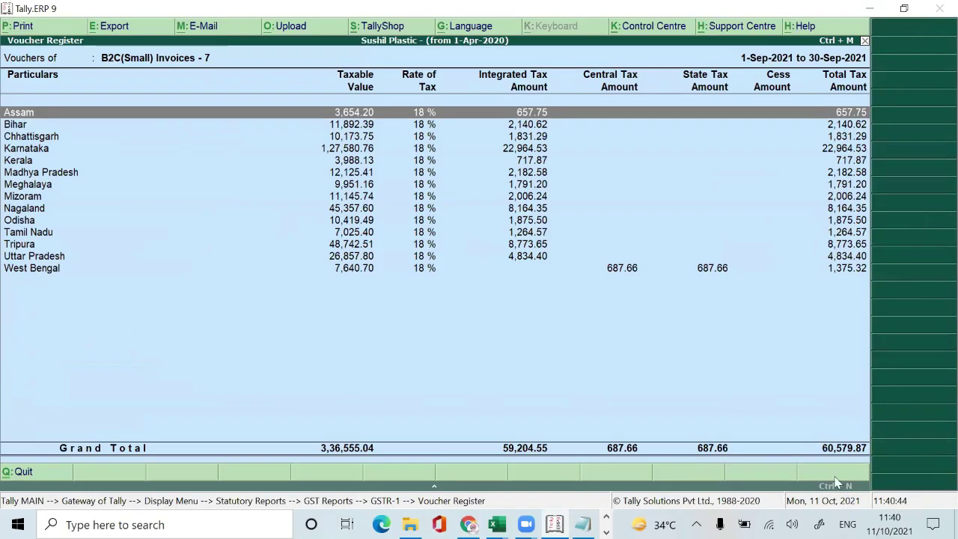
pyautogui.hotkey('alt', 'Tab')
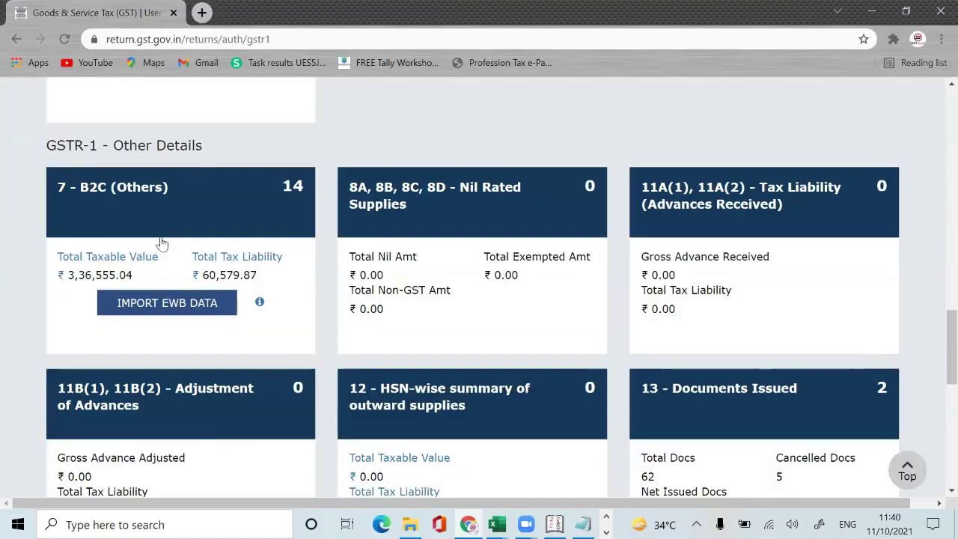
pyautogui.scroll(1, 305, 317)
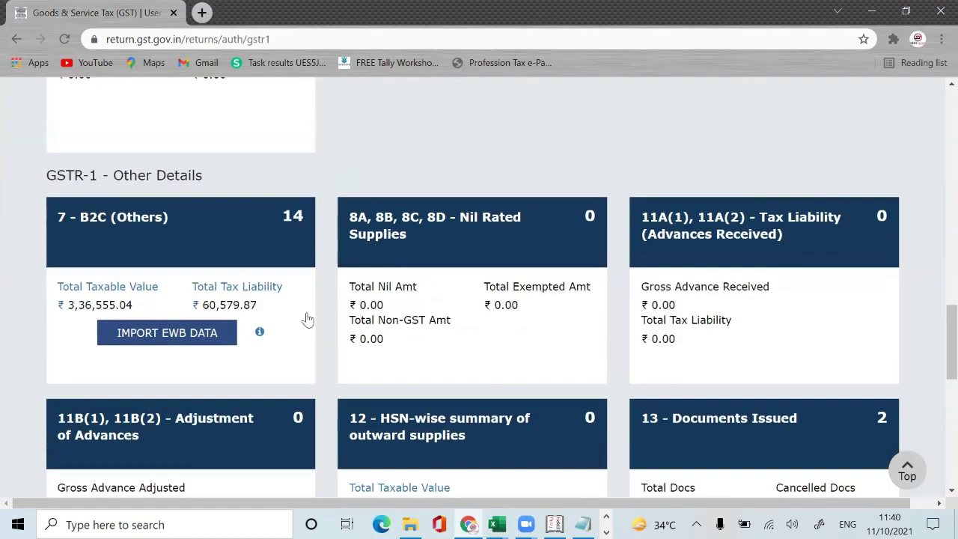
pyautogui.scroll(-10, 307, 320)
pyautogui.scroll(10, 306, 320)
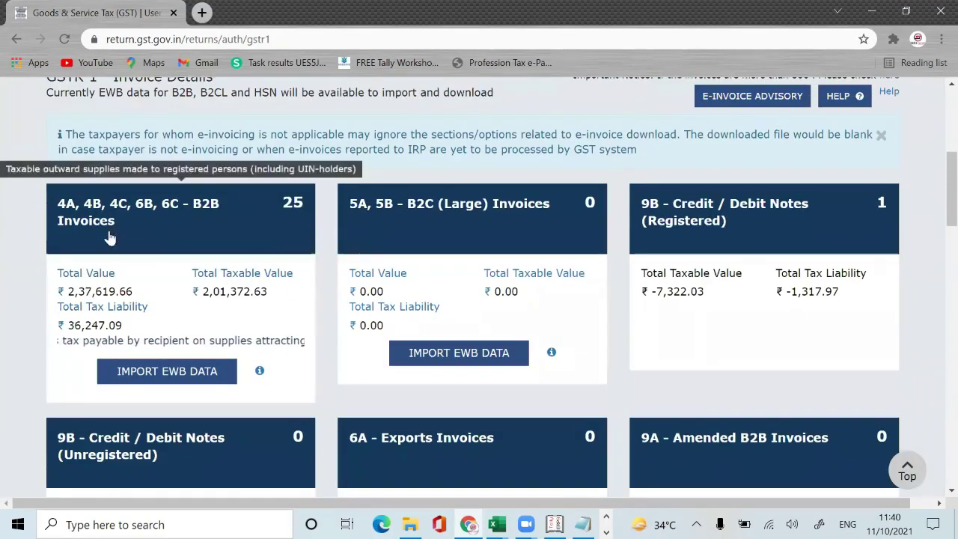
pyautogui.hotkey('alt', 'Tab')
pyautogui.press('Escape')
pyautogui.press('Down')
pyautogui.press('Down')
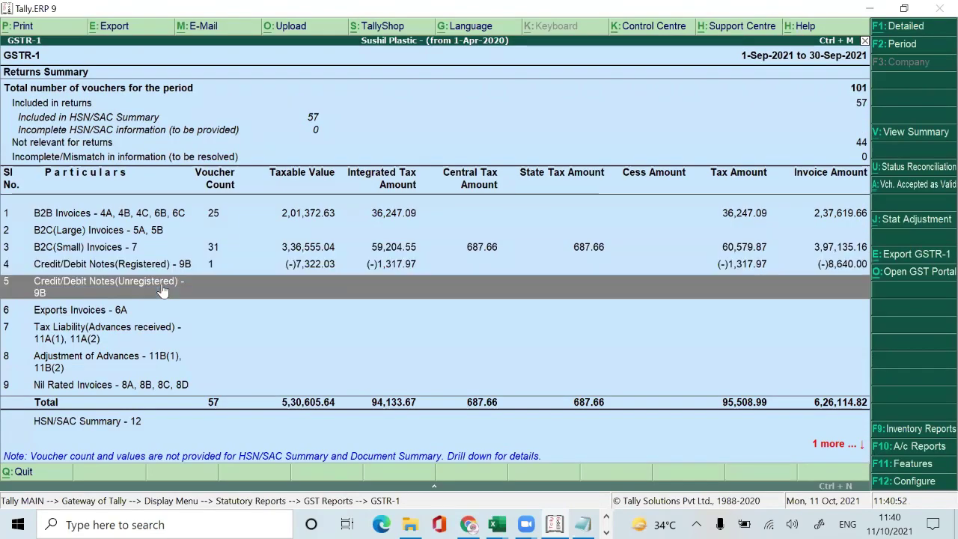
pyautogui.press('Up')
pyautogui.press('Up')
pyautogui.press('Up')
pyautogui.press('Up')
pyautogui.hotkey('alt', 'Tab')
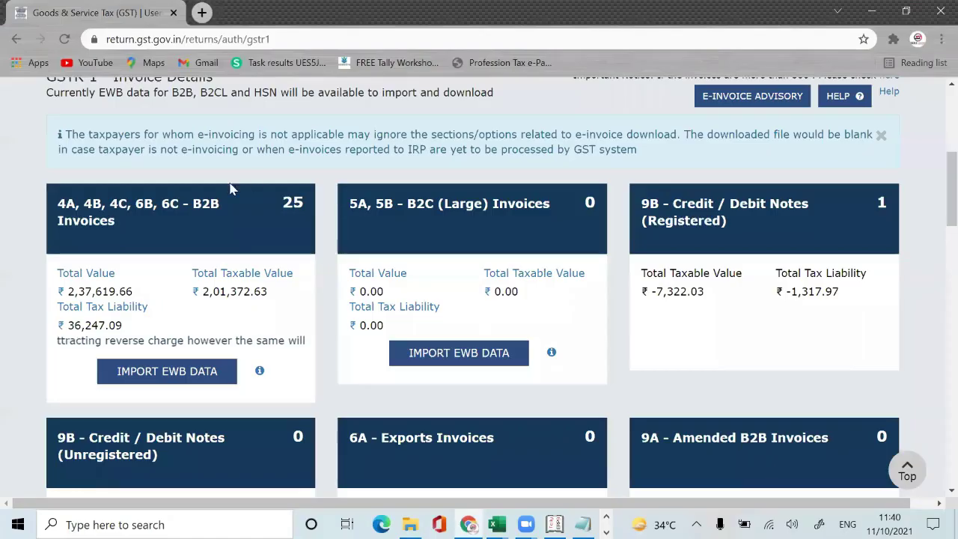
pyautogui.hotkey('alt', 'Tab')
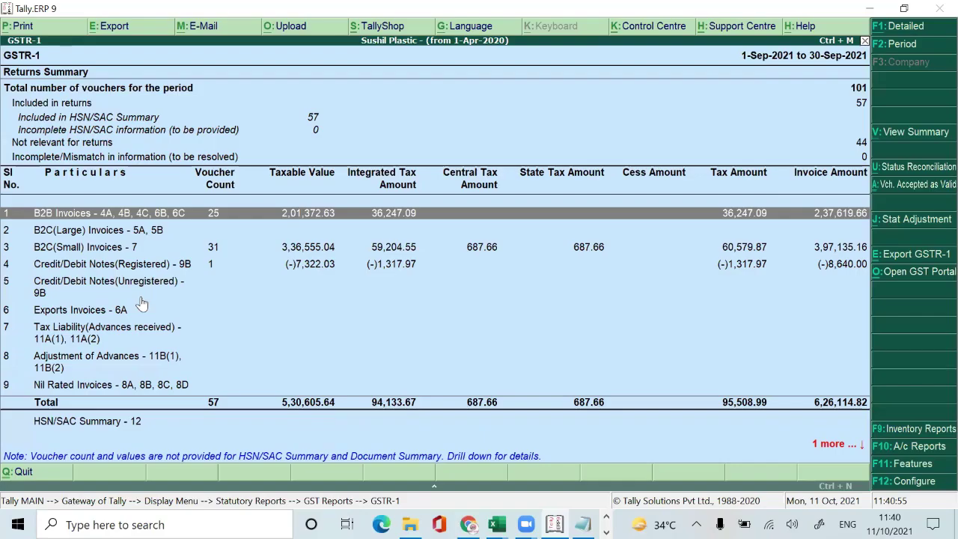
pyautogui.hotkey('alt', 'Tab')
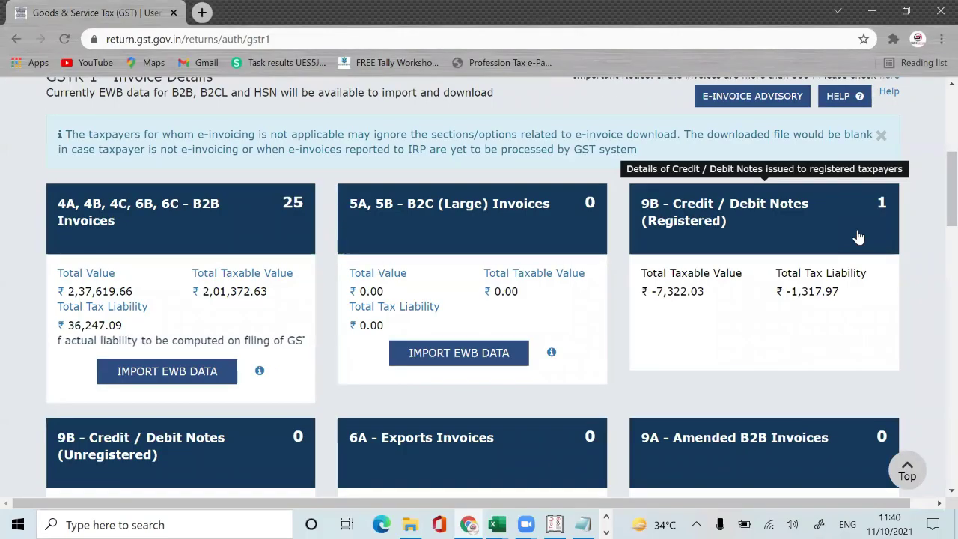
pyautogui.hotkey('alt', 'Tab')
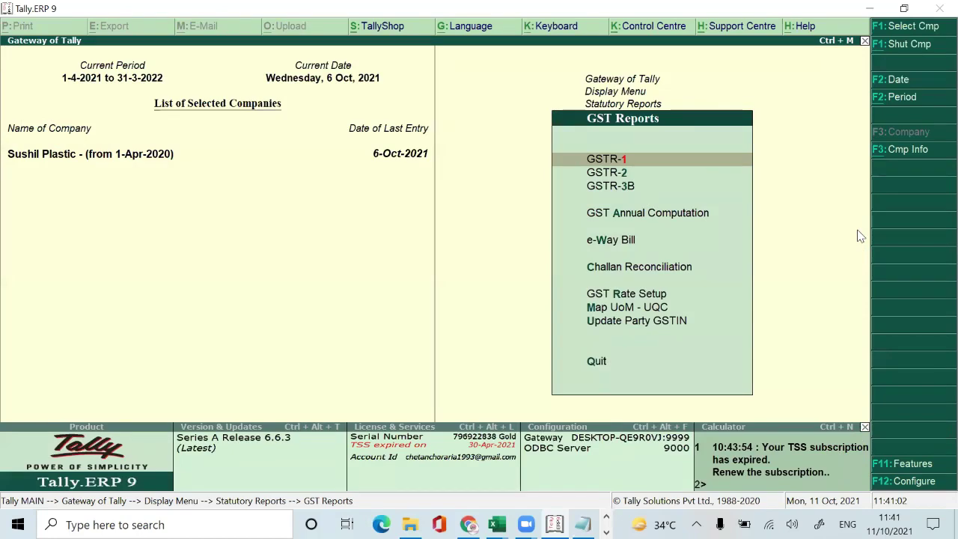
pyautogui.press('Return')
pyautogui.press('Down')
pyautogui.press('Down')
pyautogui.press('Down')
pyautogui.press('Down')
pyautogui.press('Down')
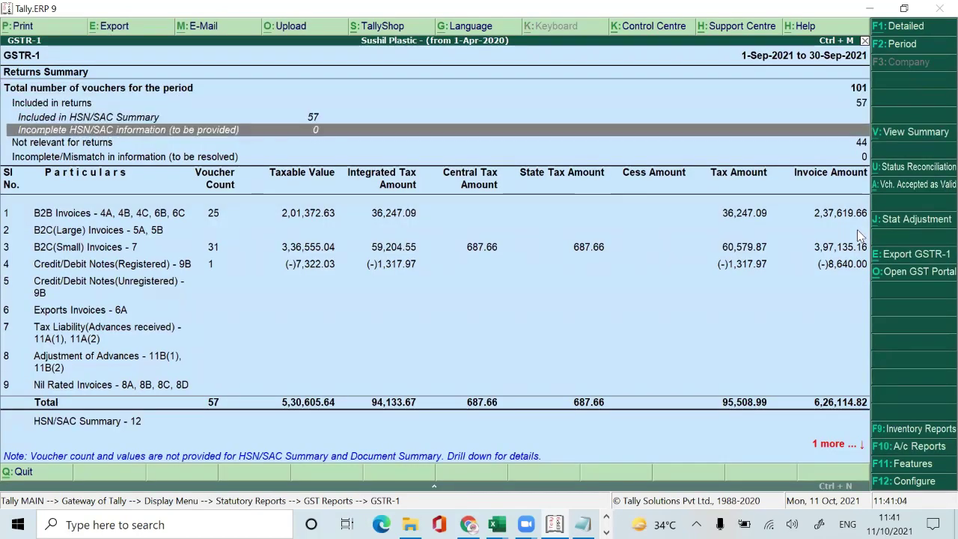
pyautogui.press('Down')
pyautogui.press('Down')
pyautogui.press('Down')
pyautogui.hotkey('alt', 'Tab')
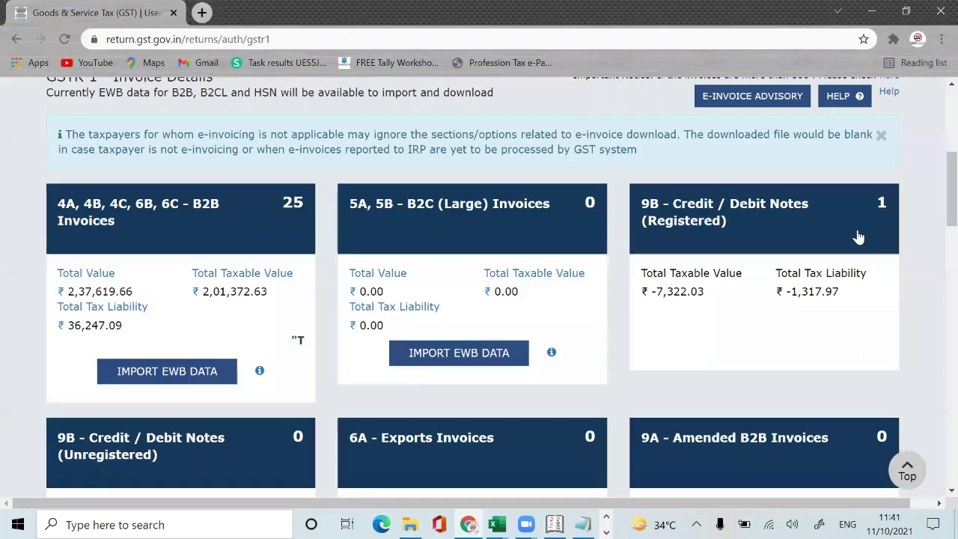
pyautogui.scroll(-10, 934, 185)
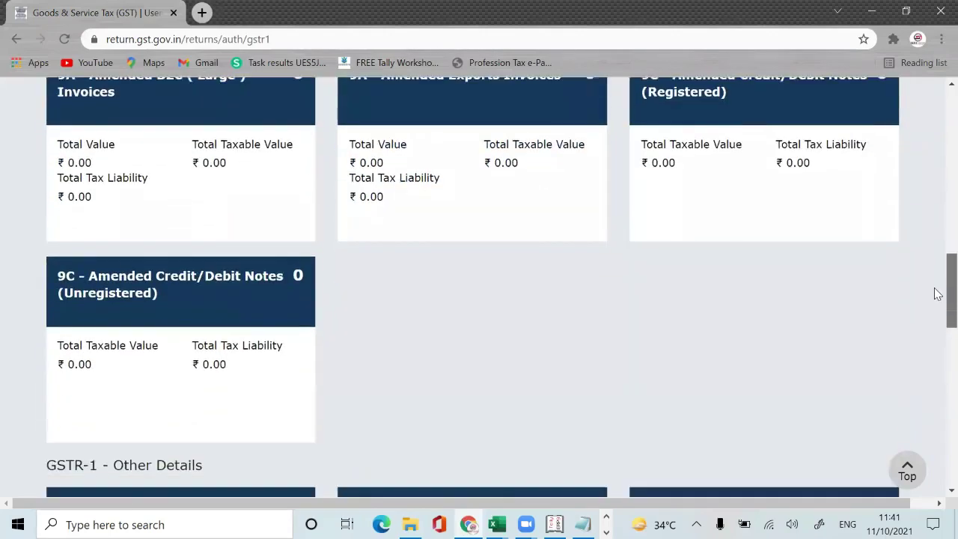
pyautogui.scroll(-8, 935, 360)
pyautogui.scroll(7, 934, 363)
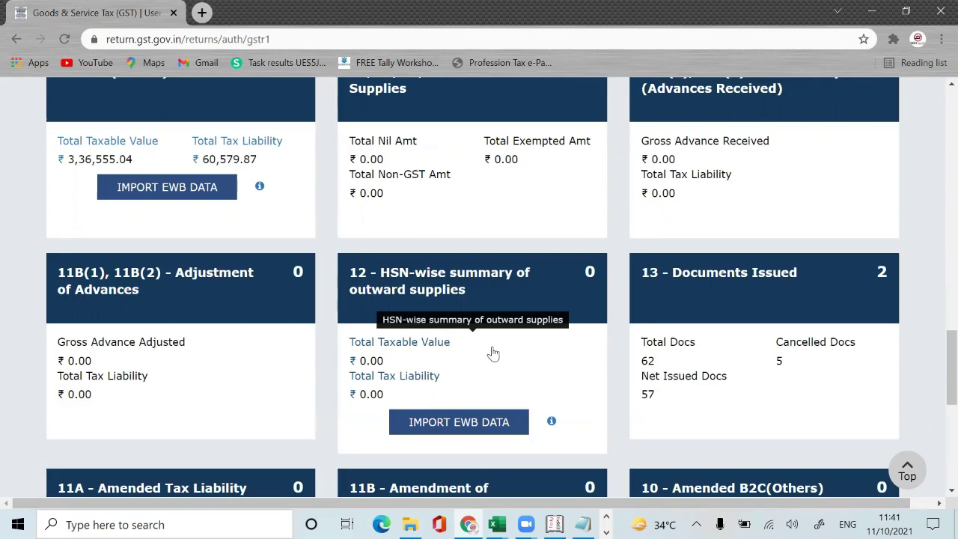
# Step: Open the portal's HSN-wise summary and check Tally's HSN/SAC Summary report for incomplete lines
pyautogui.click(493, 353)
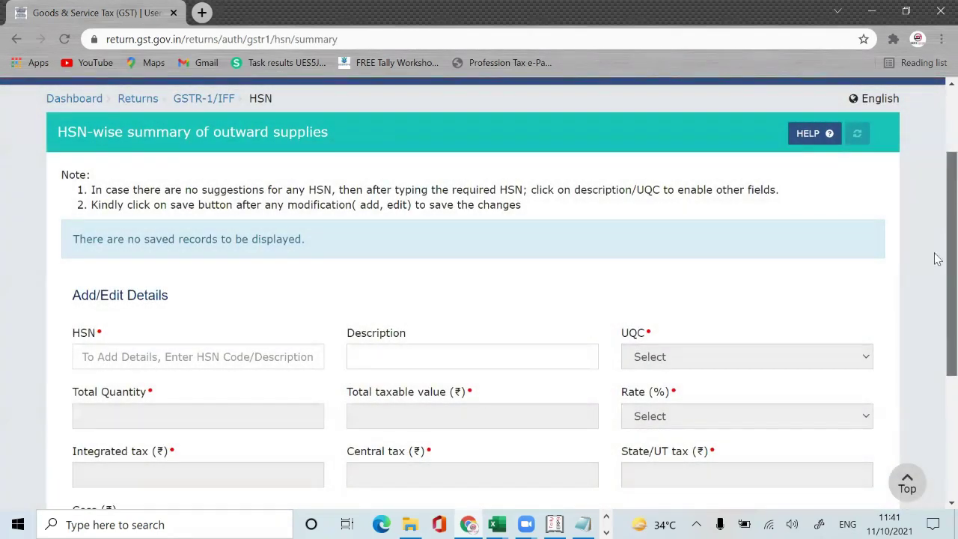
pyautogui.scroll(-2, 938, 259)
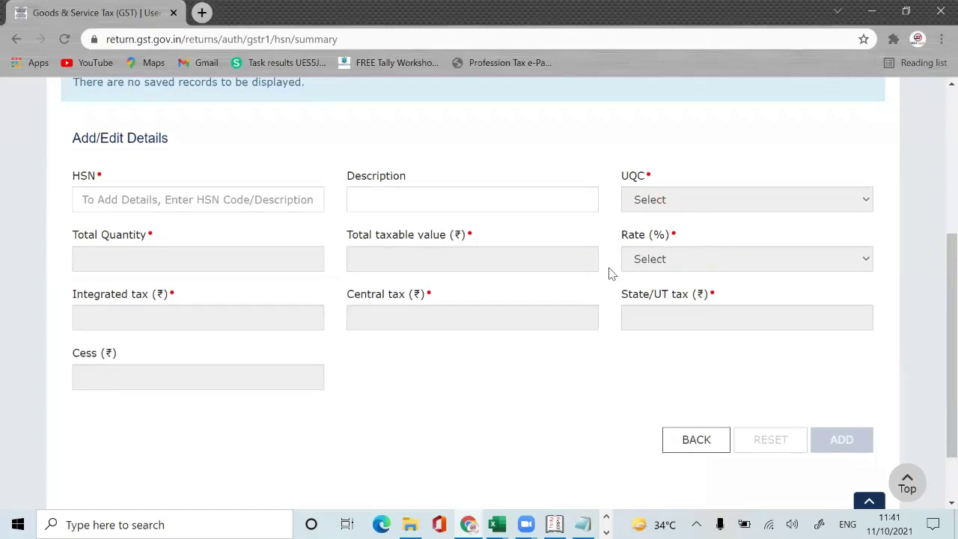
pyautogui.hotkey('alt', 'Tab')
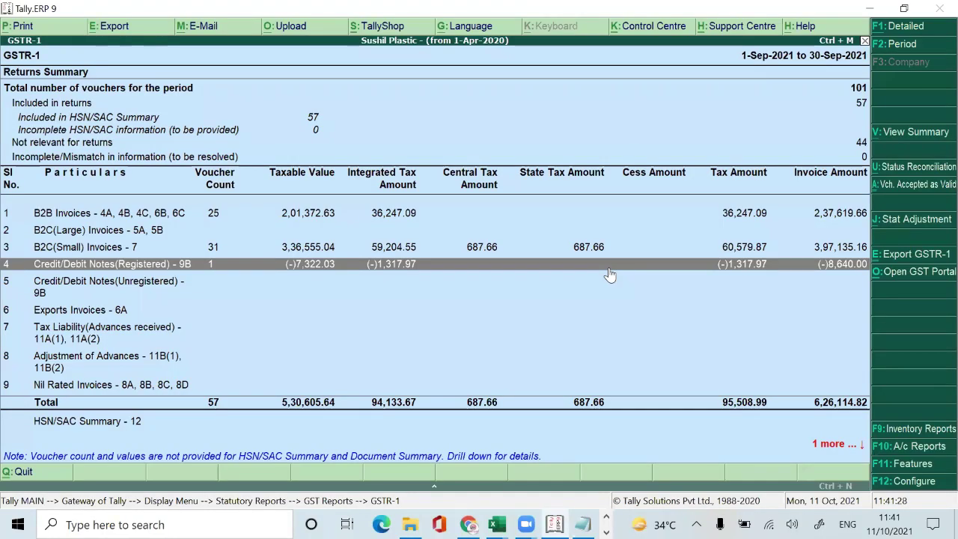
pyautogui.press('Down')
pyautogui.press('Down')
pyautogui.press('Down')
pyautogui.press('Down')
pyautogui.press('Down')
pyautogui.press('Down')
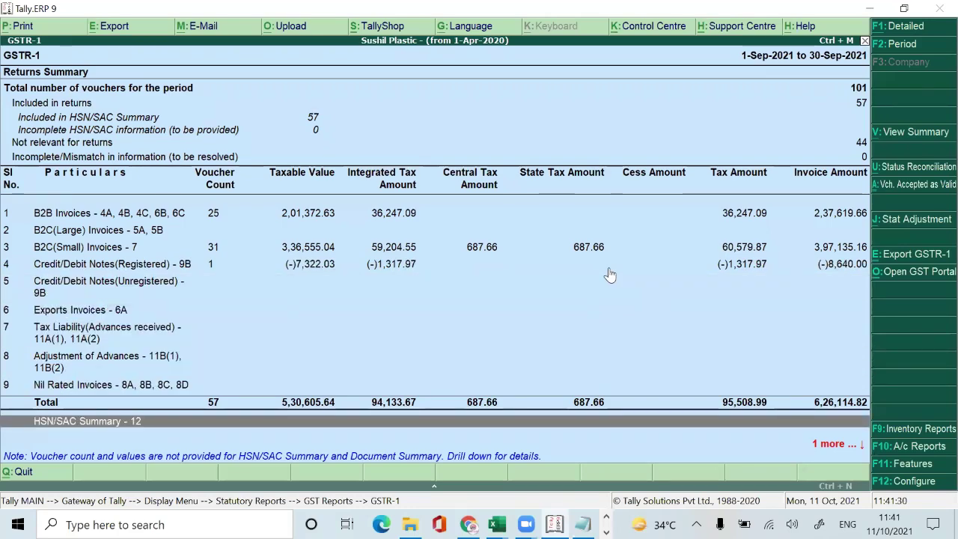
pyautogui.press('Return')
pyautogui.press('Down')
pyautogui.press('Down')
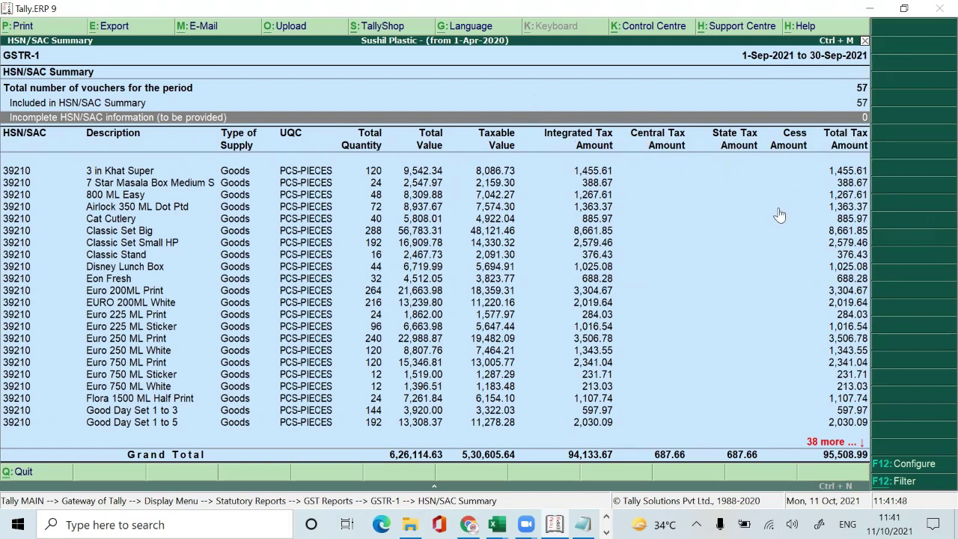
pyautogui.hotkey('alt', 'Tab')
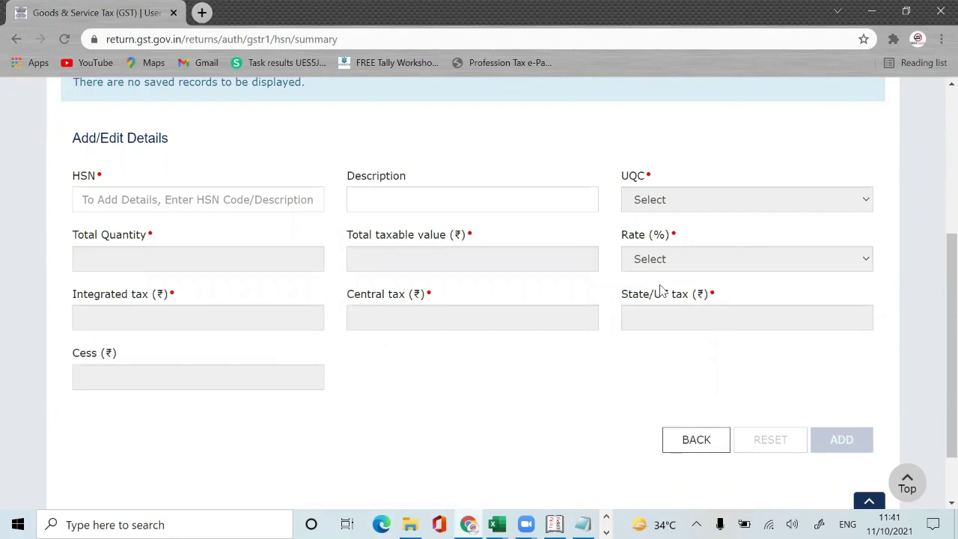
pyautogui.click(494, 524)
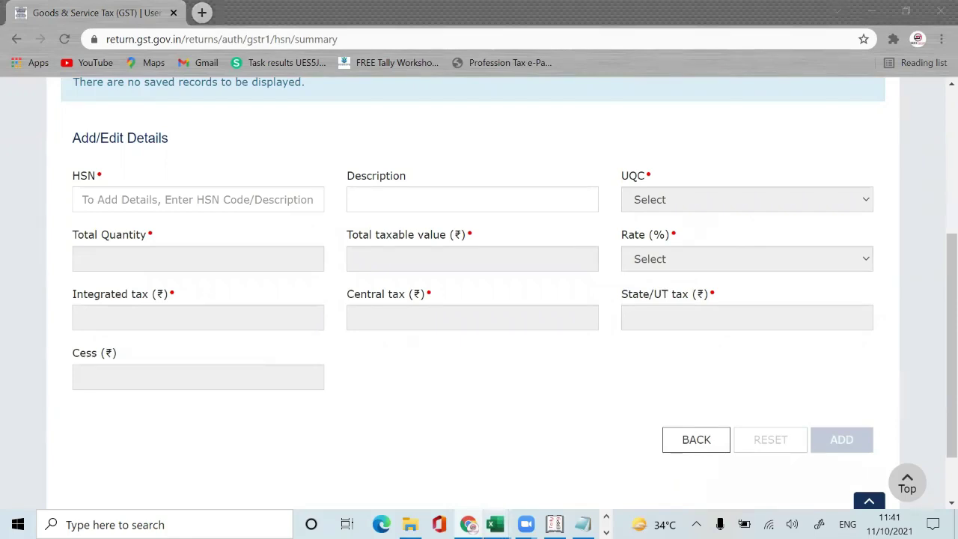
# Step: Zoom into Excel's HSN SUMMARY to compare the 39210 Total and 3924 Total rows, then go to the portal's HSN field
pyautogui.click(603, 467)
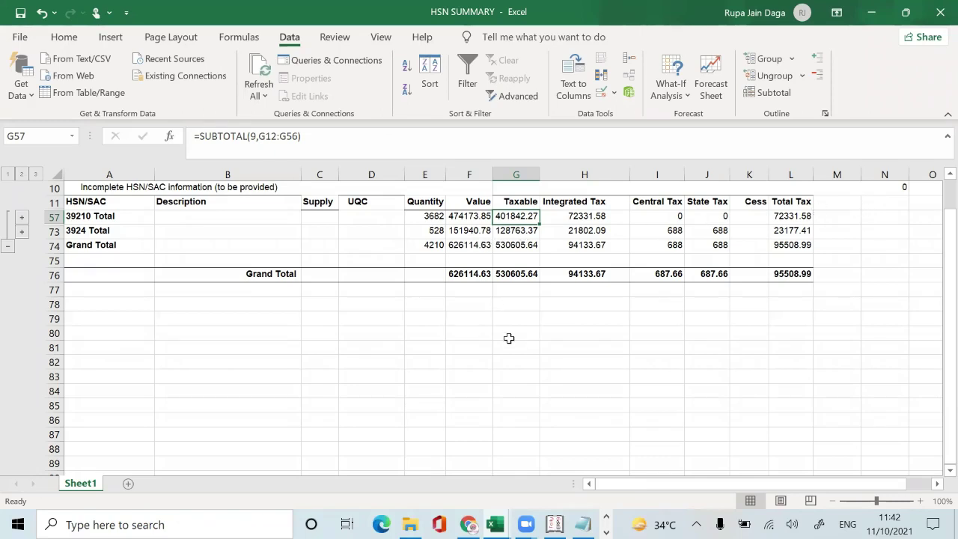
pyautogui.click(889, 500)
pyautogui.press('Left')
pyautogui.press('Left')
pyautogui.press('Left')
pyautogui.press('Left')
pyautogui.press('Left')
pyautogui.press('Left')
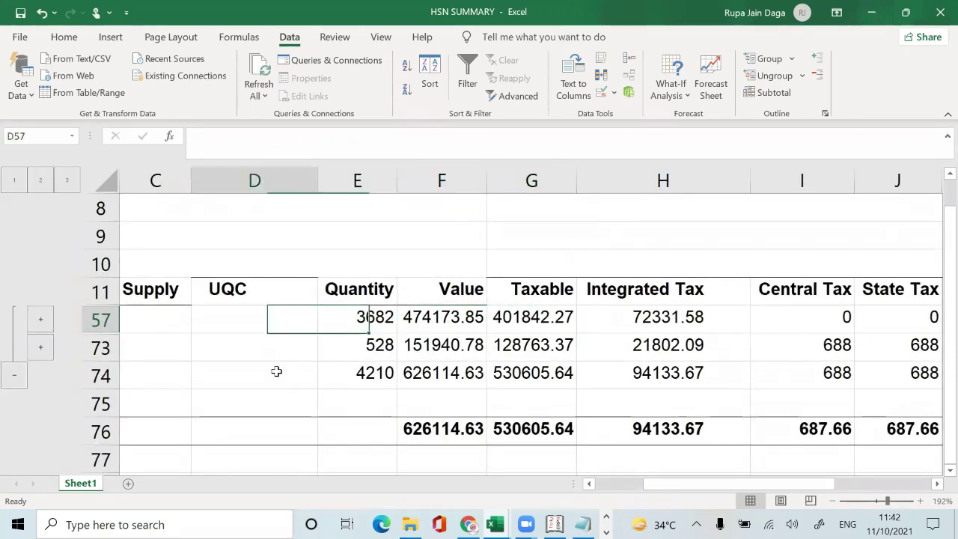
pyautogui.press('Down')
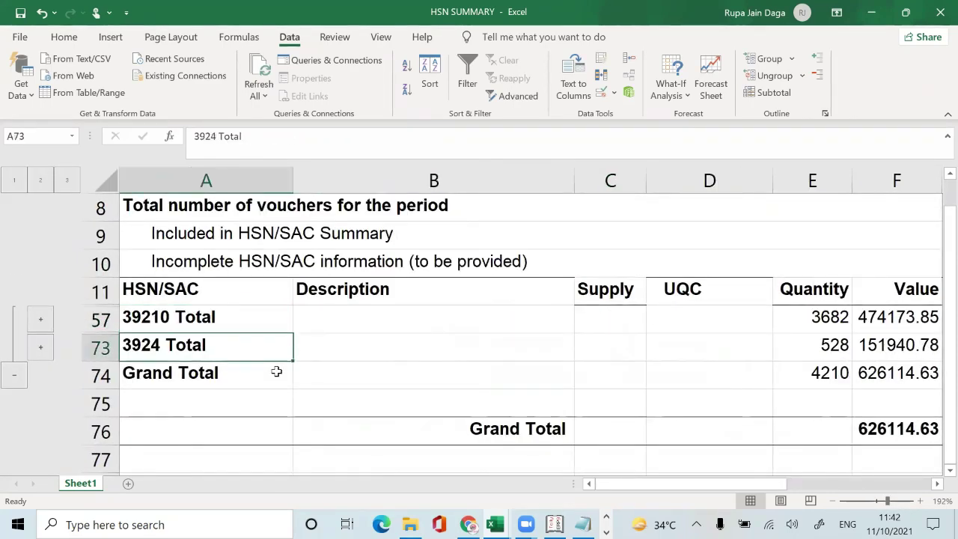
pyautogui.press('Up')
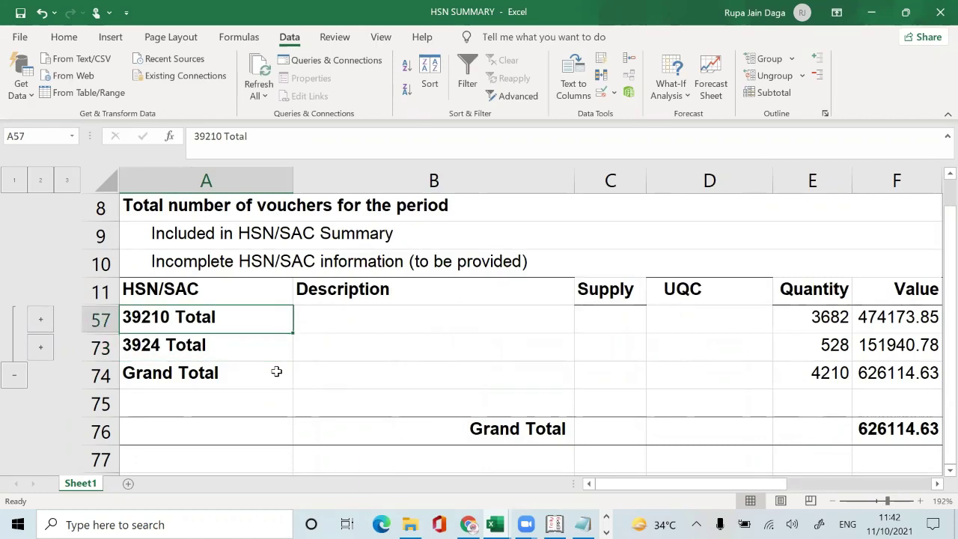
pyautogui.hotkey('alt', 'Tab')
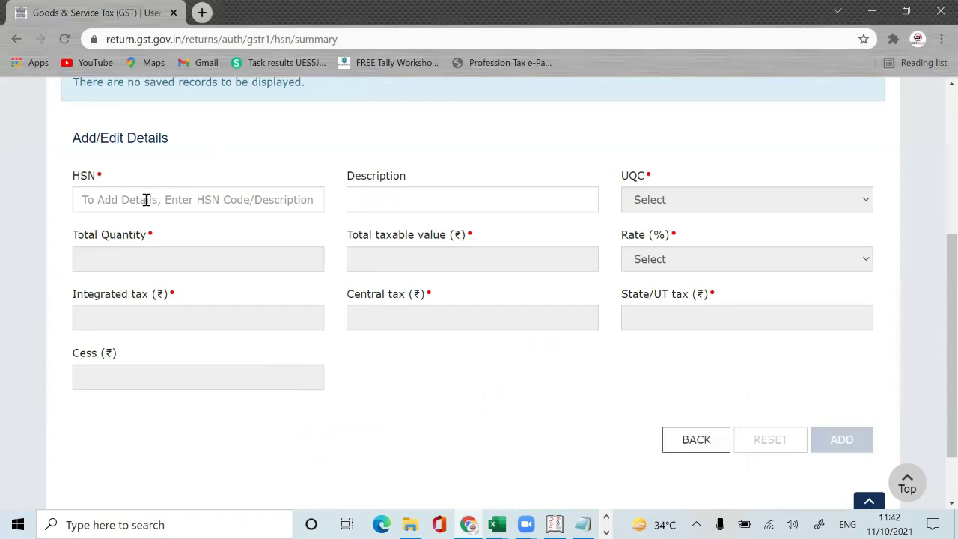
pyautogui.click(146, 200)
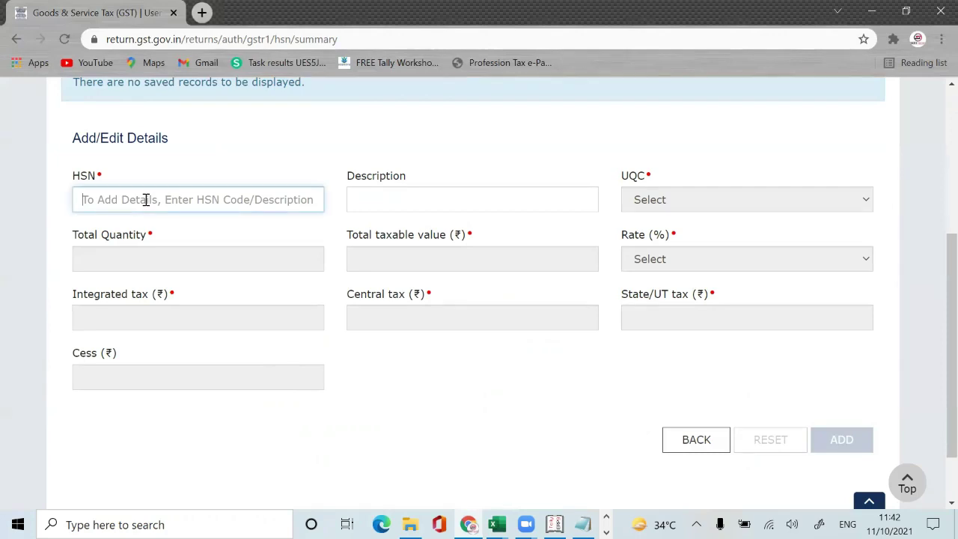
# Step: Enter HSN code 3921, re-selecting it from the suggestions after checking Excel
pyautogui.write('39')
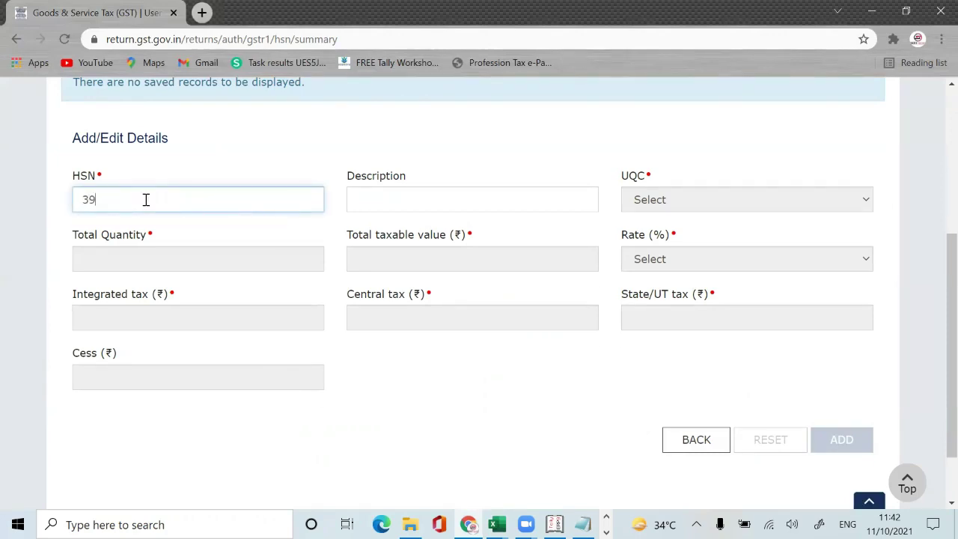
pyautogui.write('21')
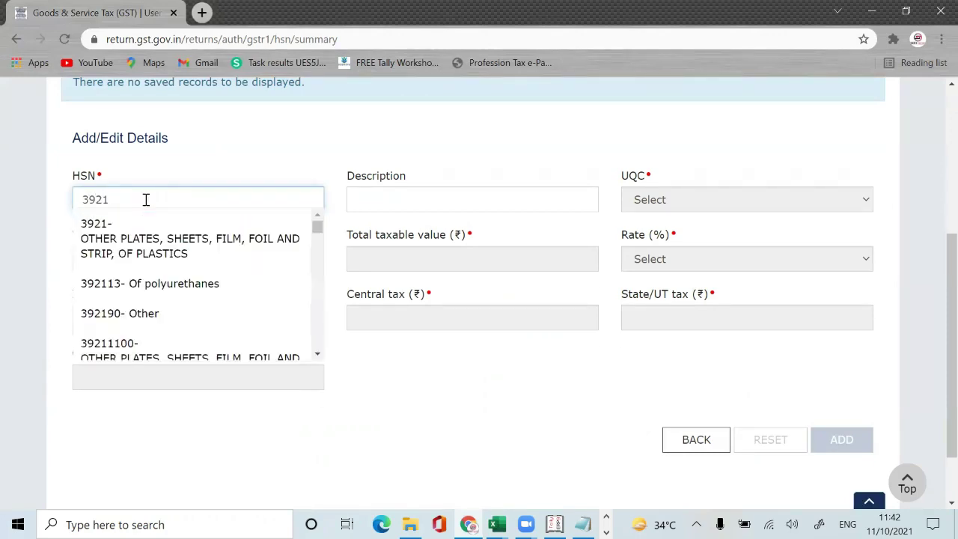
pyautogui.click(147, 252)
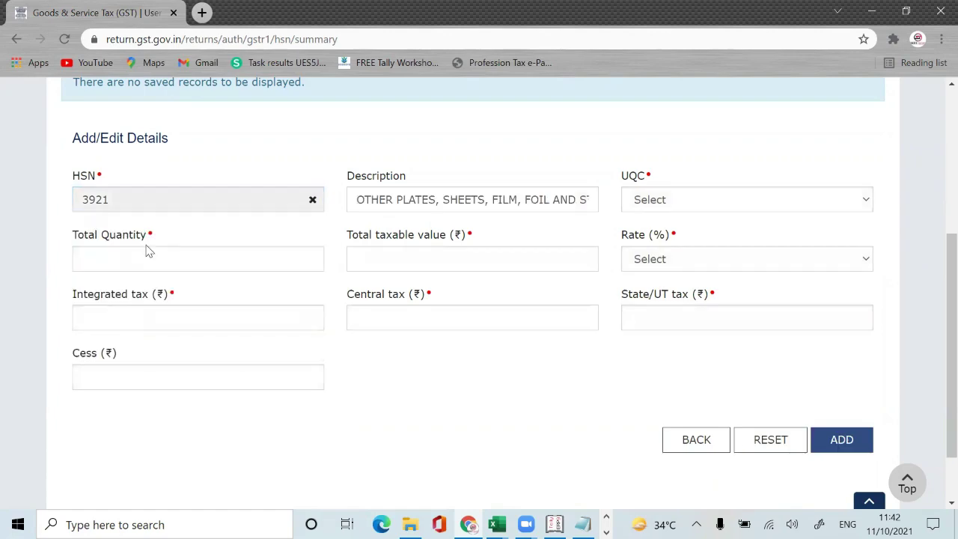
pyautogui.hotkey('alt', 'Tab')
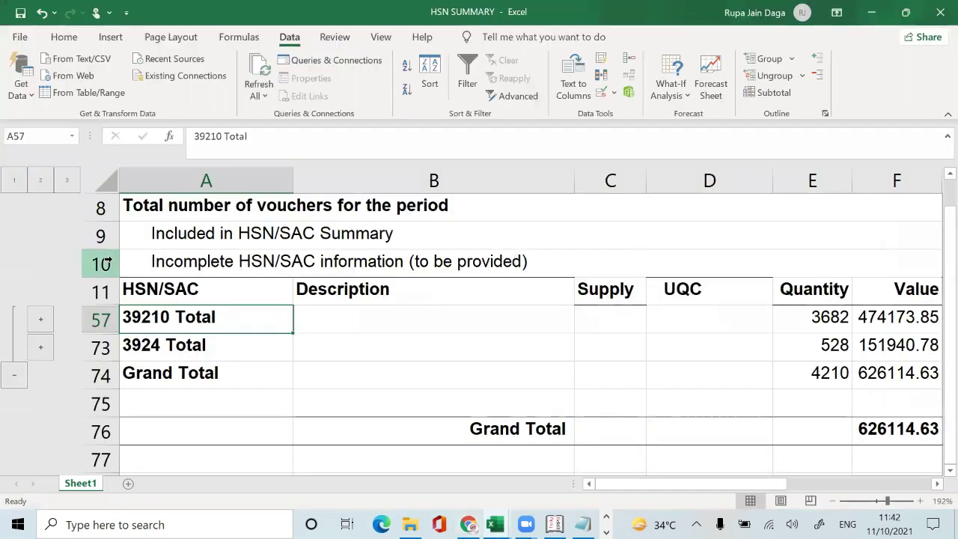
pyautogui.click(68, 181)
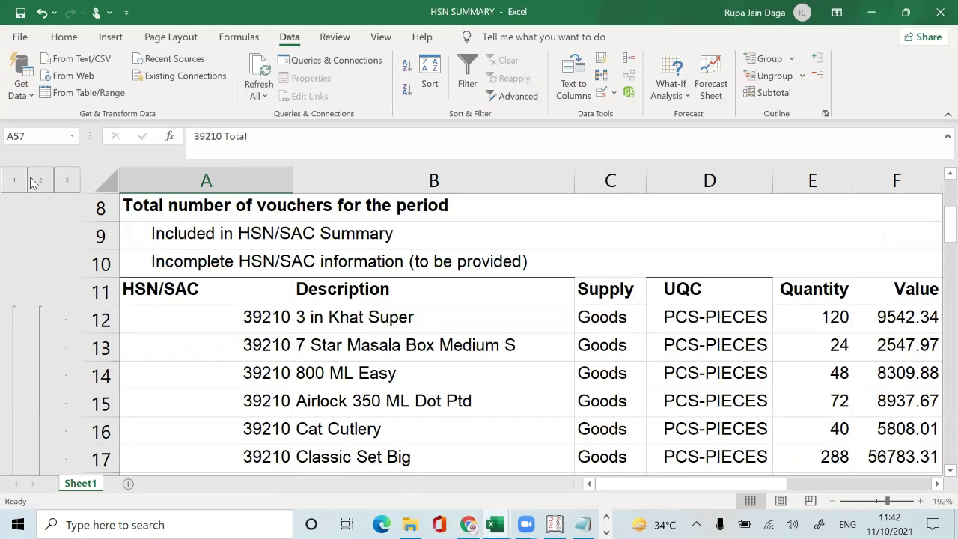
pyautogui.click(31, 180)
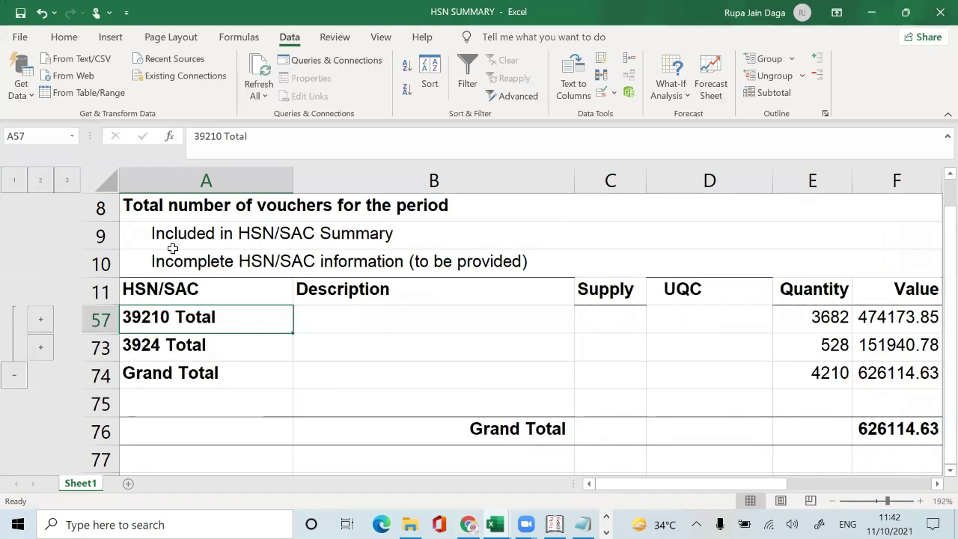
pyautogui.hotkey('alt', 'Tab')
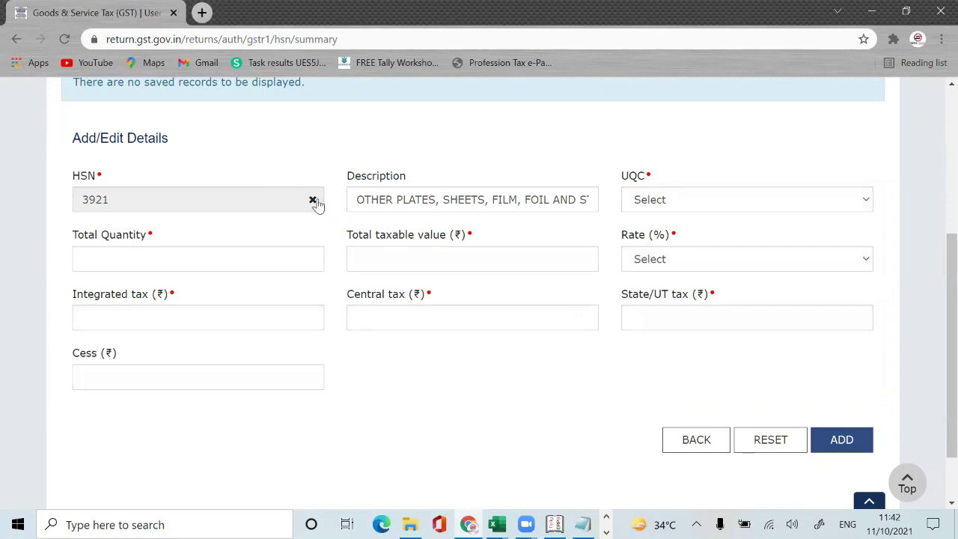
pyautogui.click(312, 202)
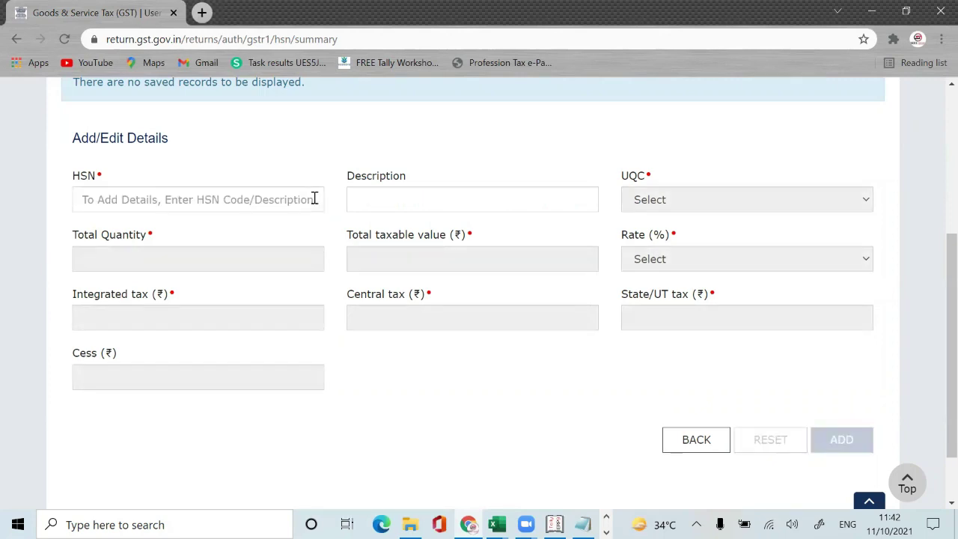
pyautogui.click(315, 197)
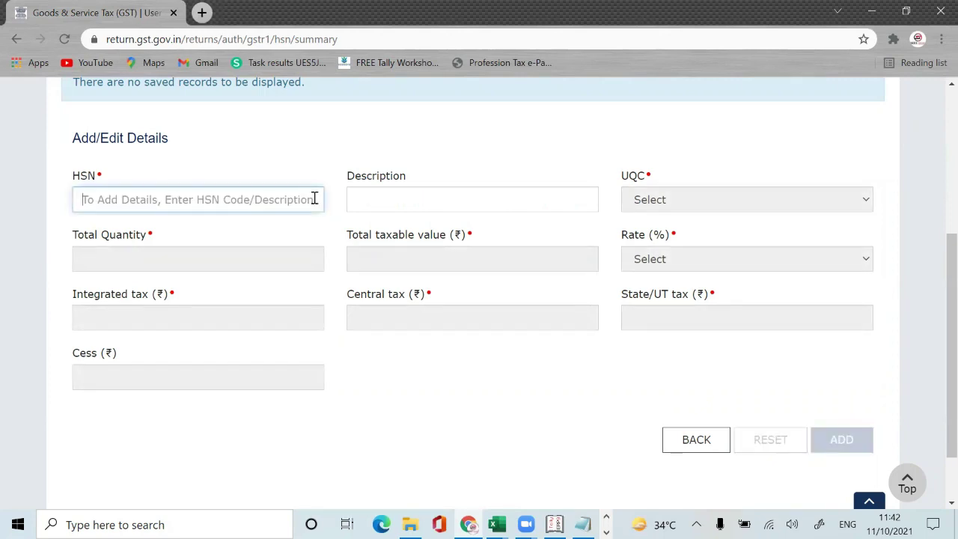
pyautogui.write('3921')
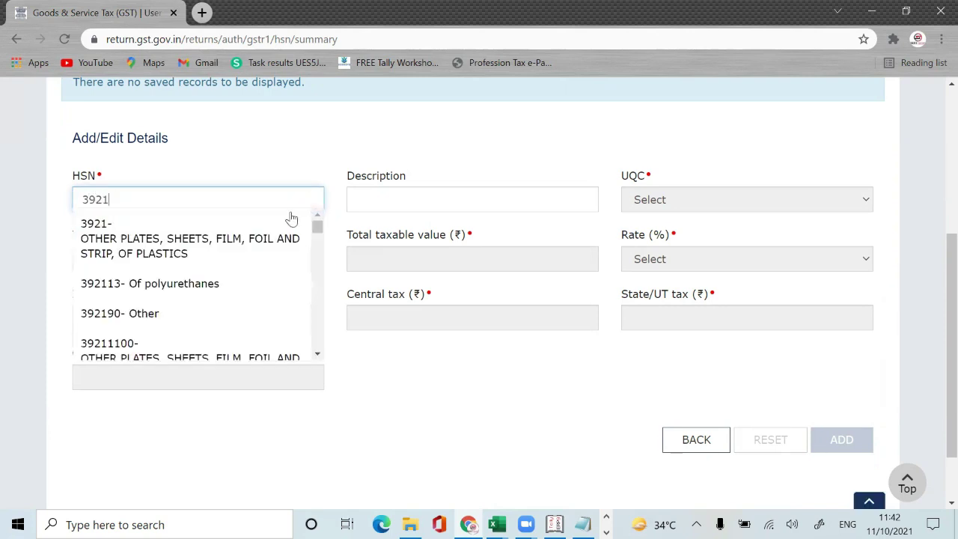
pyautogui.click(264, 235)
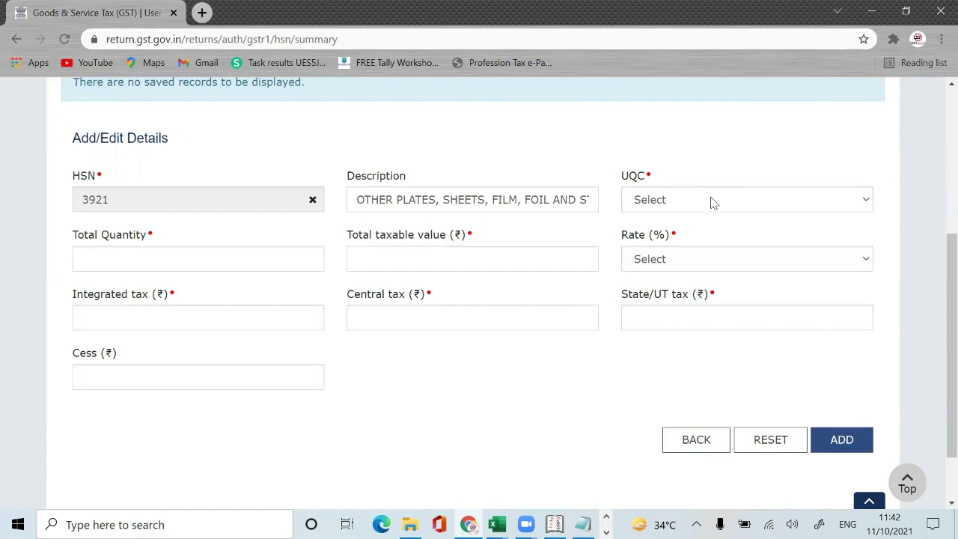
# Step: Set the unit quantity code to PCS-PIECES after reviewing the 39210 Total row
pyautogui.hotkey('alt', 'Tab')
pyautogui.press('Right')
pyautogui.press('Right')
pyautogui.press('Right')
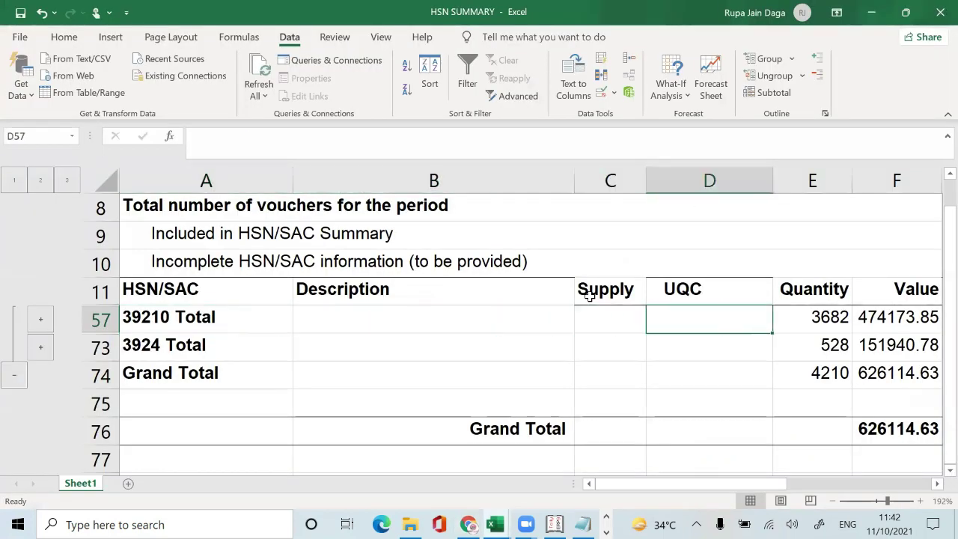
pyautogui.press('Right')
pyautogui.press('Right')
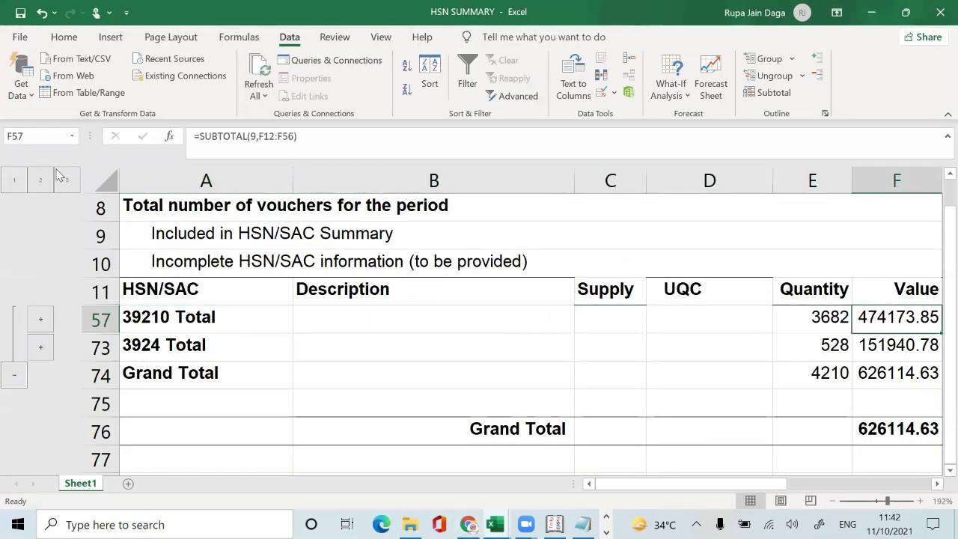
pyautogui.click(555, 525)
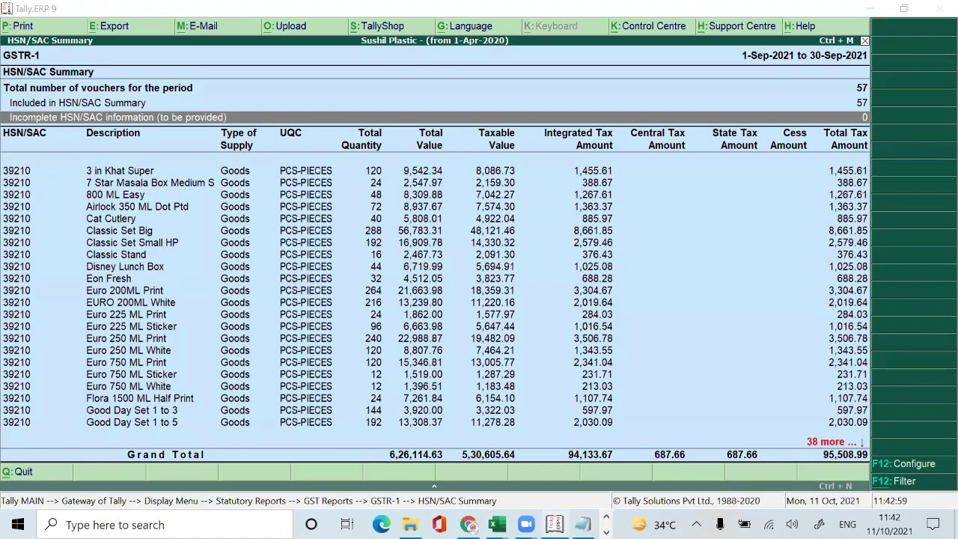
pyautogui.hotkey('alt', 'Tab')
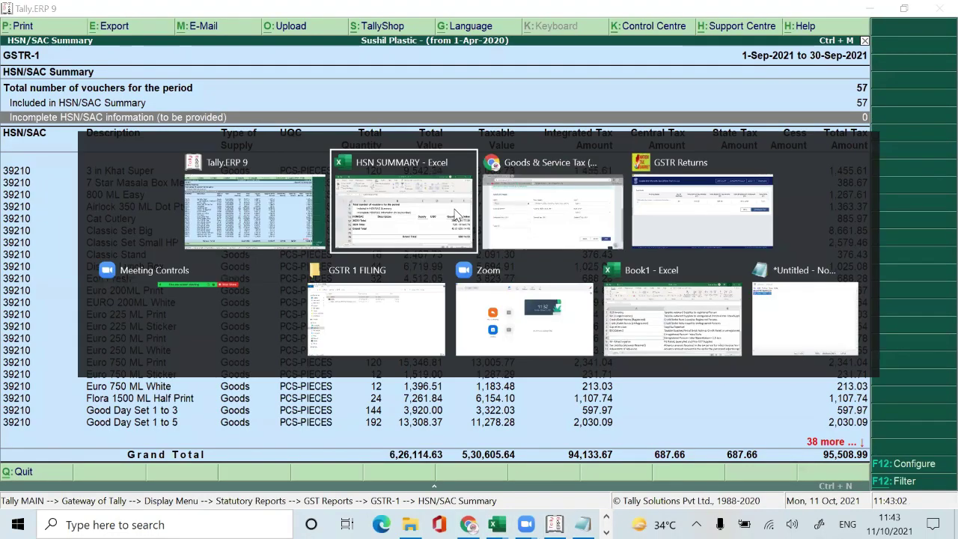
pyautogui.hotkey('alt', 'Tab')
pyautogui.hotkey('alt', 'Tab')
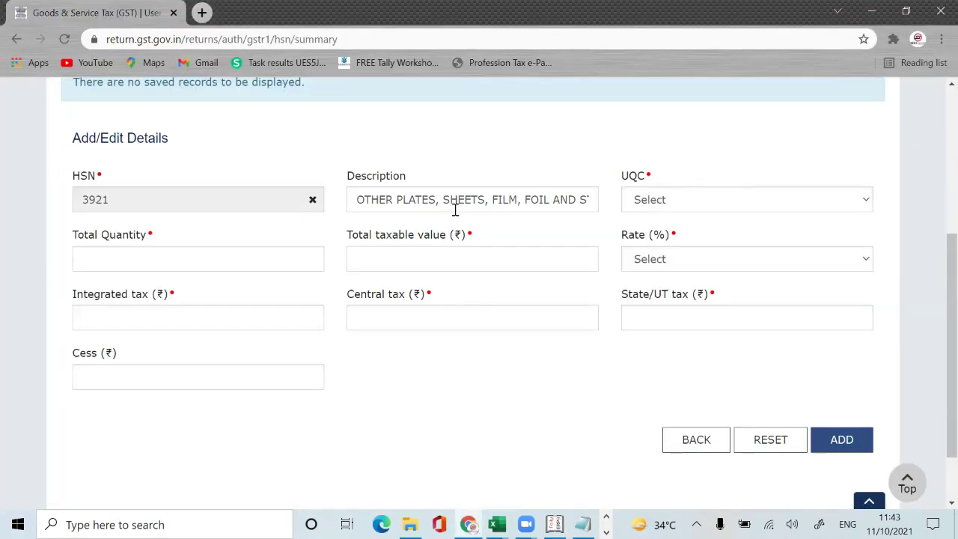
pyautogui.click(846, 203)
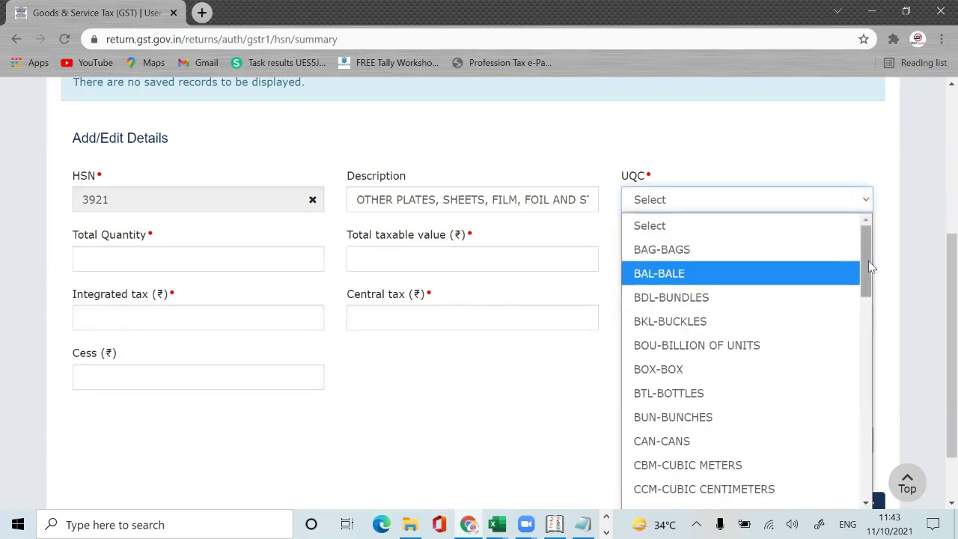
pyautogui.moveTo(868, 260); pyautogui.dragTo(865, 396)
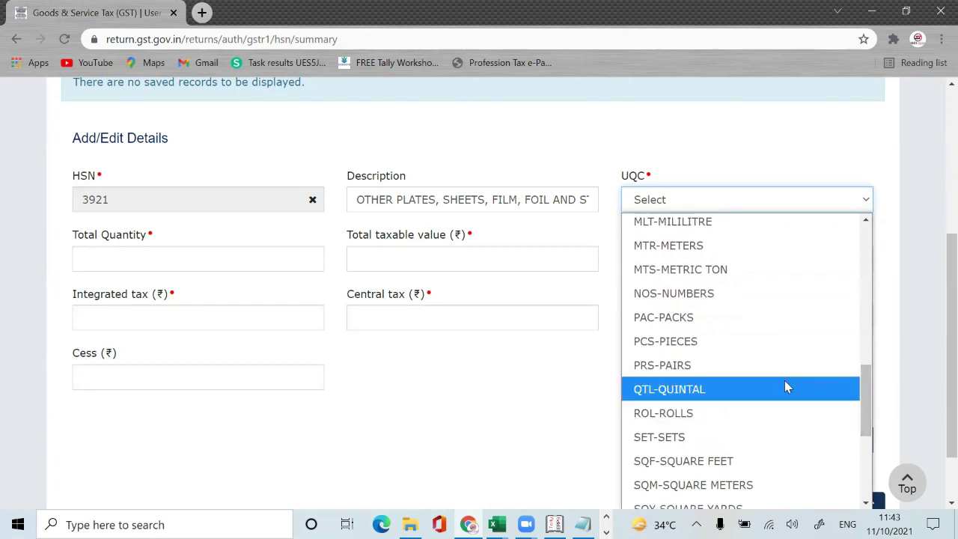
pyautogui.click(724, 342)
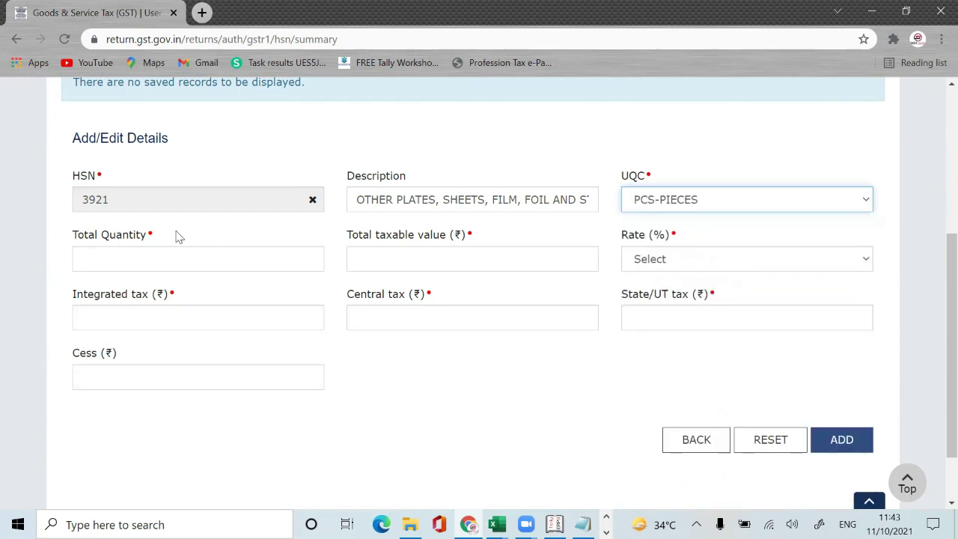
# Step: Enter total quantity 3682 from the 39210 quantity subtotal in Excel
pyautogui.click(170, 254)
pyautogui.hotkey('alt', 'Tab')
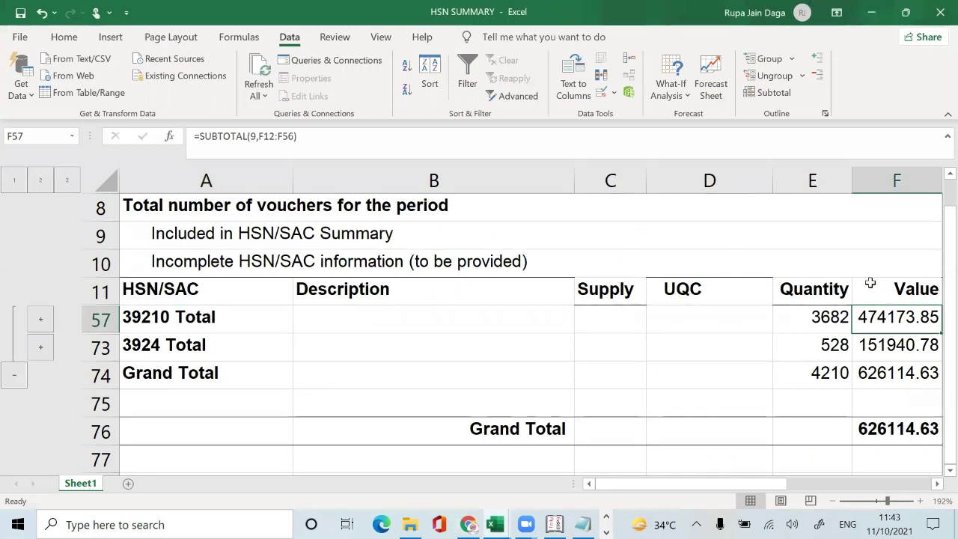
pyautogui.press('Down')
pyautogui.press('Right')
pyautogui.press('Left')
pyautogui.press('Up')
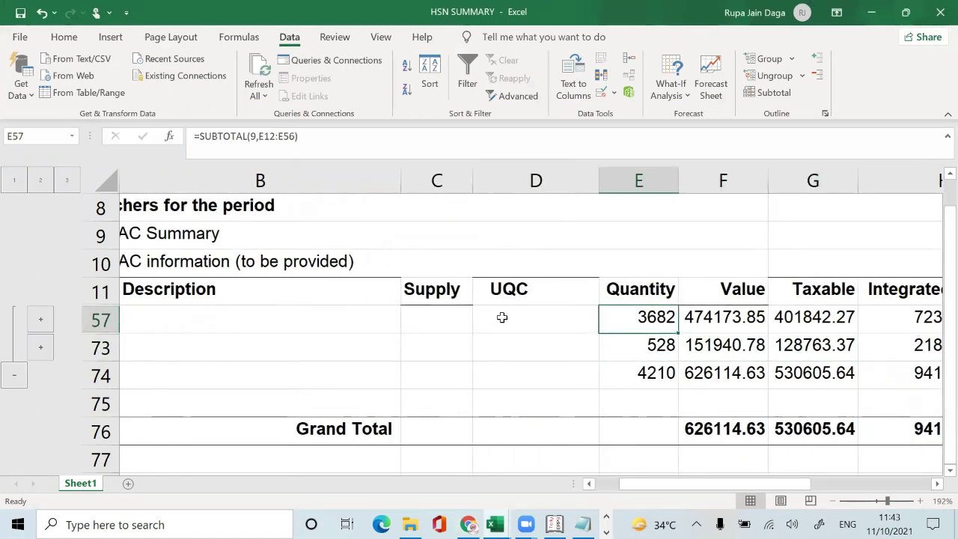
pyautogui.hotkey('alt', 'Tab')
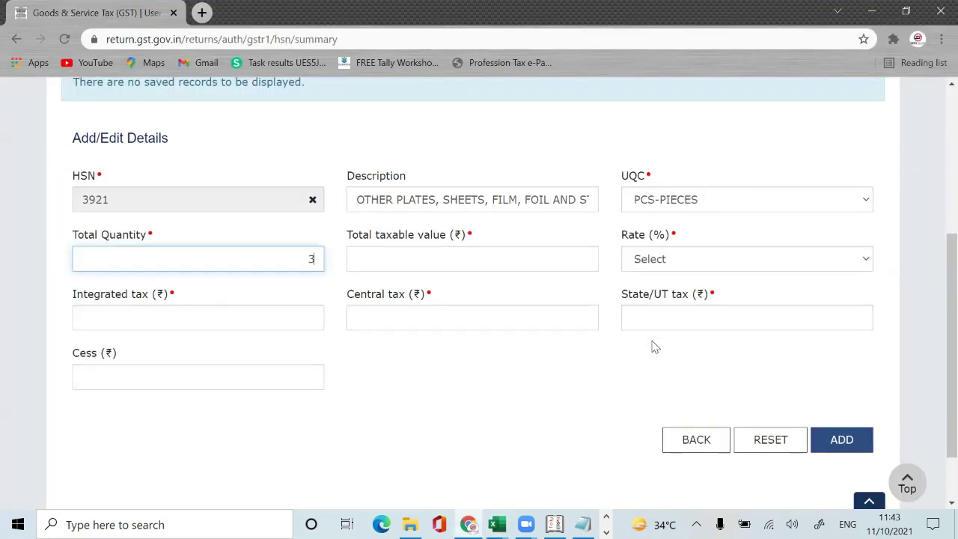
pyautogui.write('3682')
pyautogui.click(527, 256)
# Step: Enter 4,01,842.27 as the total taxable value, matching Excel's G57 subtotal
pyautogui.hotkey('alt', 'Tab')
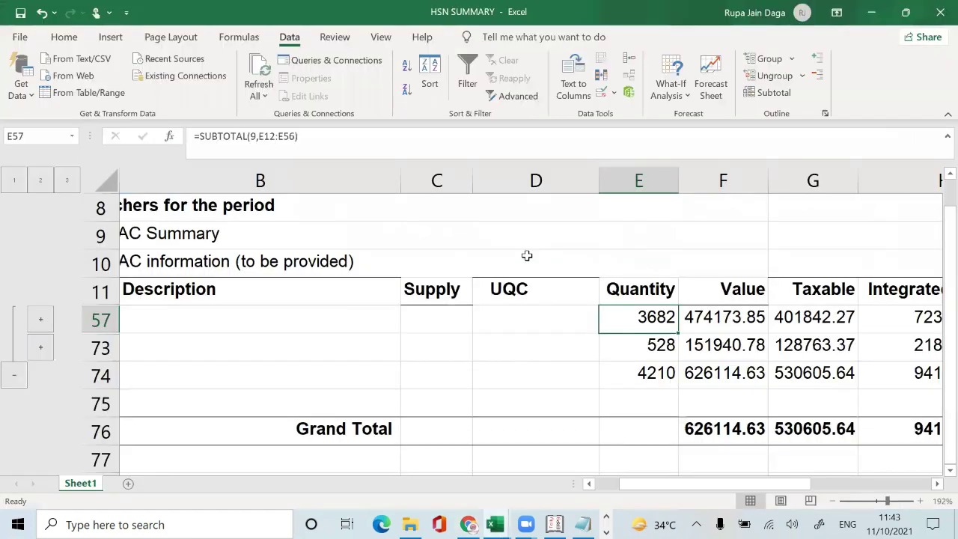
pyautogui.press('Right')
pyautogui.press('Right')
pyautogui.press('Right')
pyautogui.press('Left')
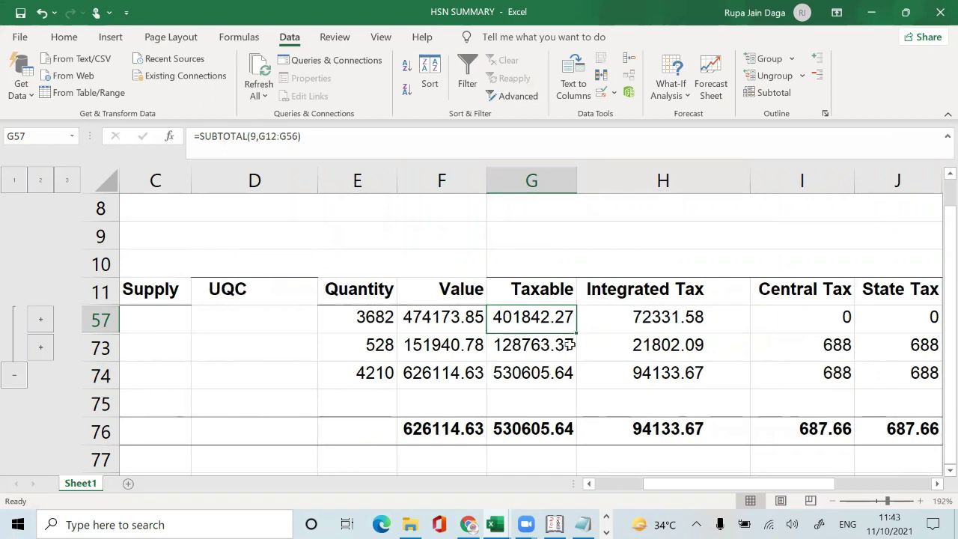
pyautogui.hotkey('alt', 'Tab')
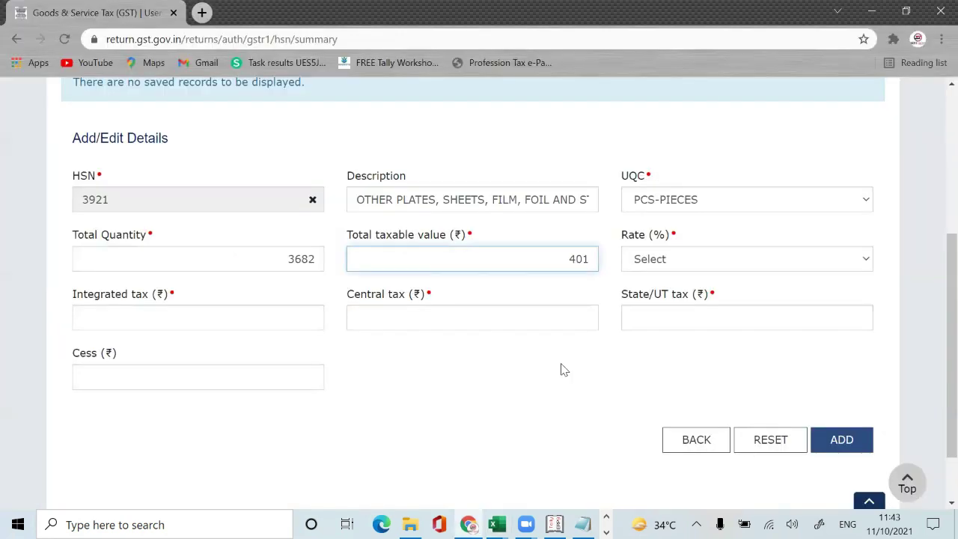
pyautogui.hotkey('alt', 'Tab')
pyautogui.hotkey('alt', 'Tab')
pyautogui.press('BackSpace')
pyautogui.press('BackSpace')
pyautogui.write('82')
pyautogui.press('BackSpace')
pyautogui.write('42.27')
pyautogui.click(526, 397)
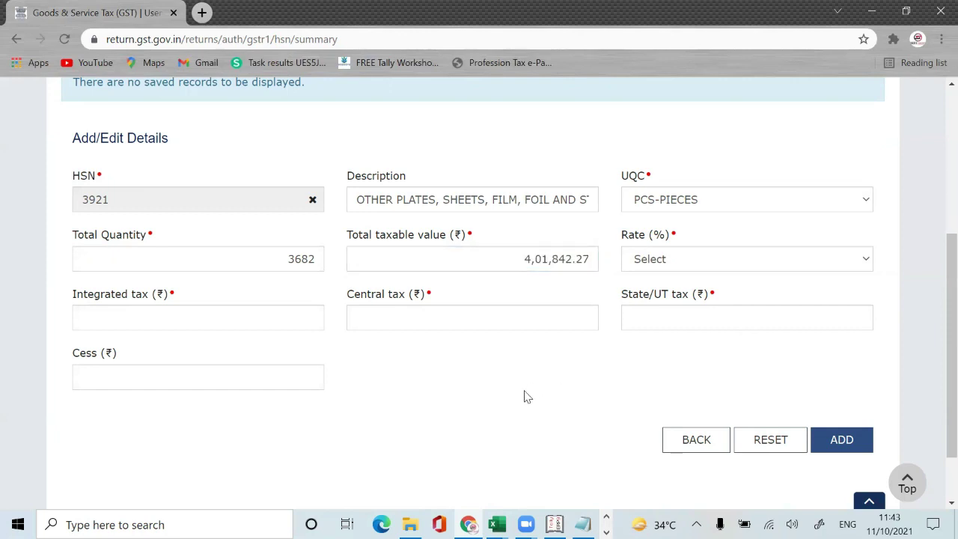
pyautogui.hotkey('alt', 'Tab')
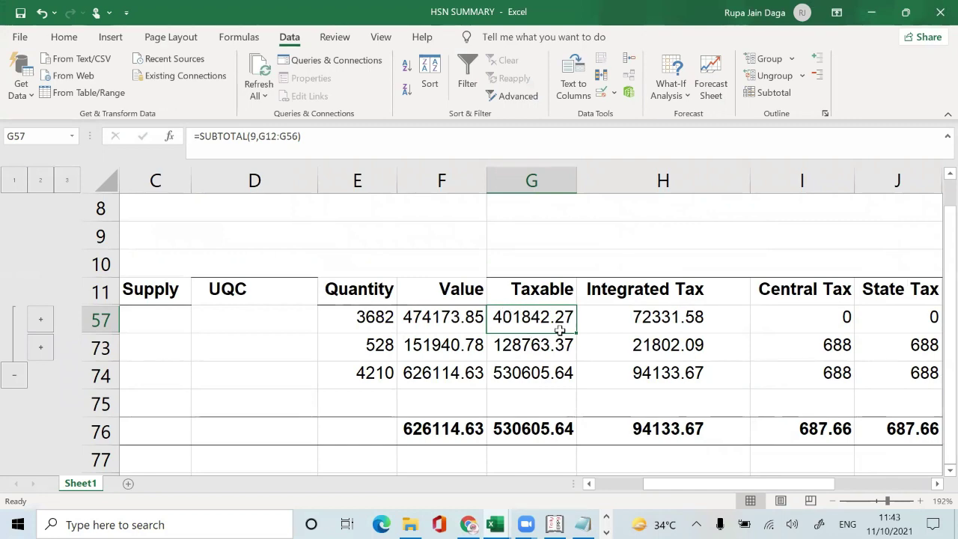
pyautogui.hotkey('alt', 'Tab')
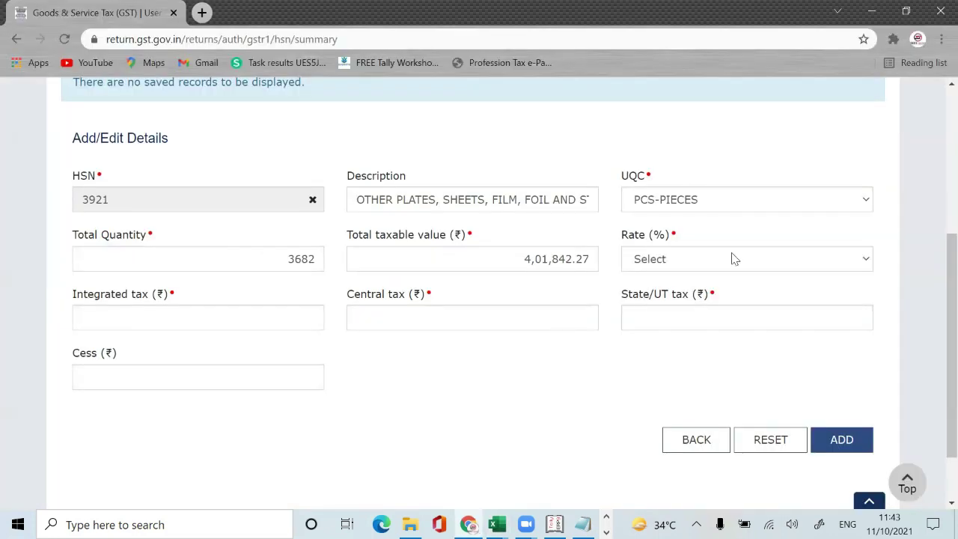
pyautogui.hotkey('alt', 'Tab')
pyautogui.press('Right')
pyautogui.press('Right')
pyautogui.press('Right')
pyautogui.press('Right')
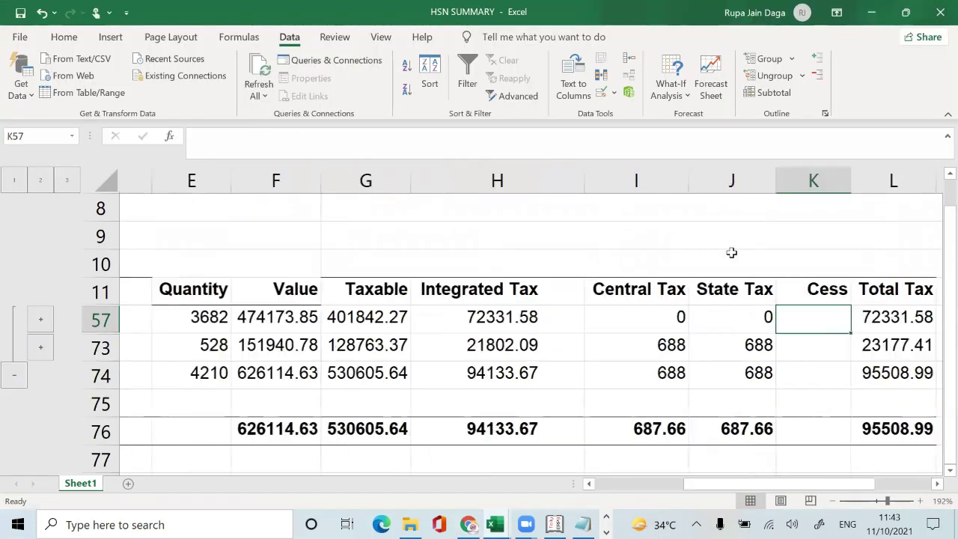
# Step: Enter the formula =H57/G57 in Excel cell M57 to confirm a 0.18 rate
pyautogui.press('Right')
pyautogui.press('Right')
pyautogui.write('=')
pyautogui.press('Left')
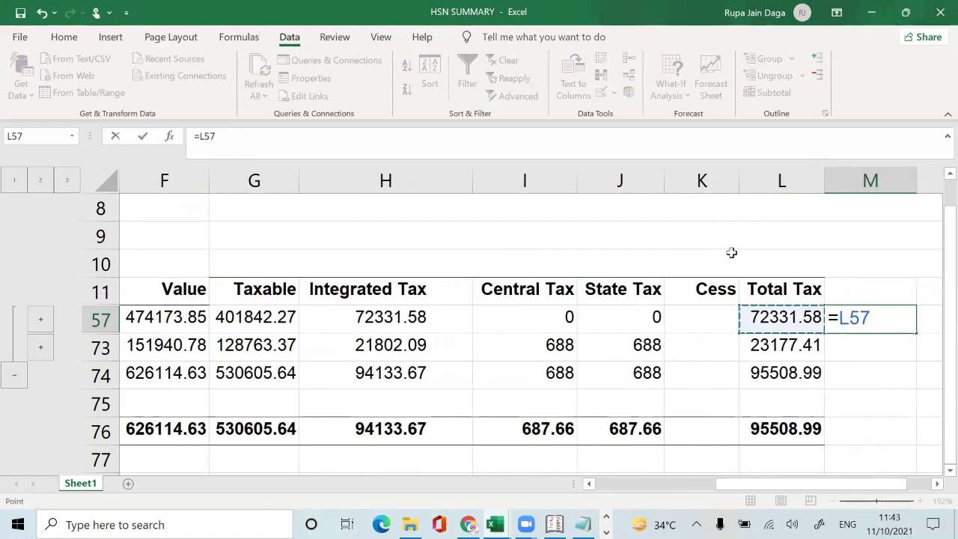
pyautogui.press('Left')
pyautogui.press('Left')
pyautogui.press('Left')
pyautogui.press('Left')
pyautogui.press('Left')
pyautogui.press('Right')
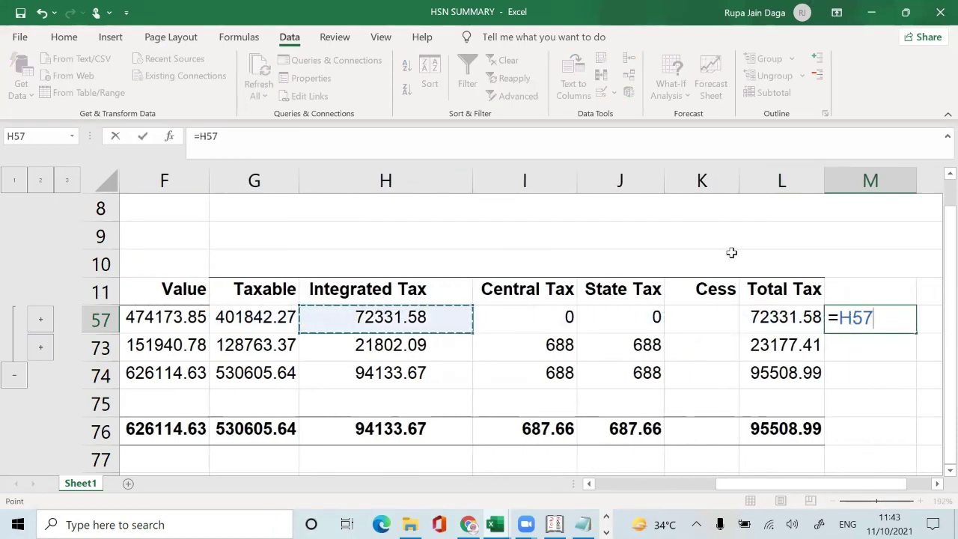
pyautogui.write('/')
pyautogui.press('Left')
pyautogui.press('Left')
pyautogui.press('Left')
pyautogui.press('Left')
pyautogui.press('Left')
pyautogui.press('Left')
pyautogui.press('Left')
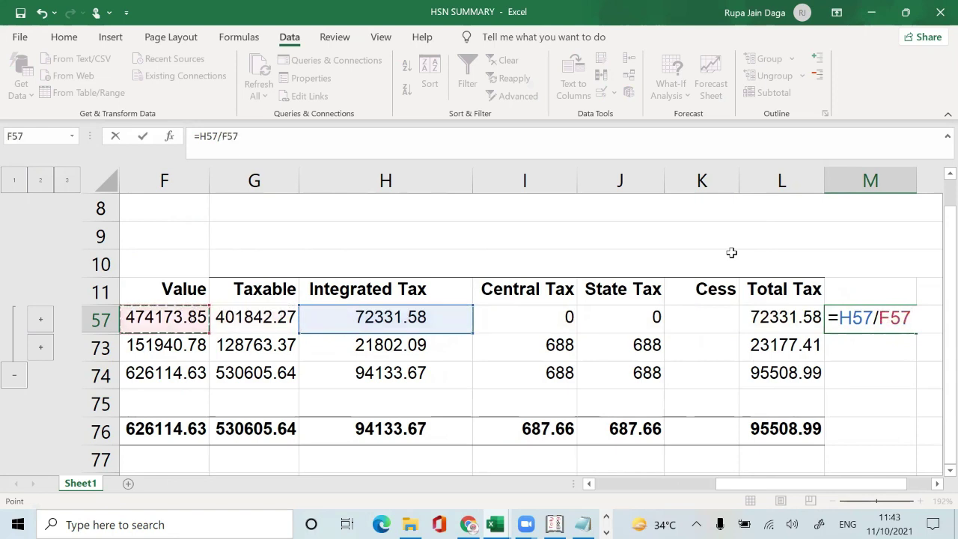
pyautogui.press('Right')
pyautogui.press('Return')
pyautogui.press('Up')
# Step: Choose the 18% rate and enter 72,331.58 integrated tax from Excel's H57
pyautogui.hotkey('alt', 'Tab')
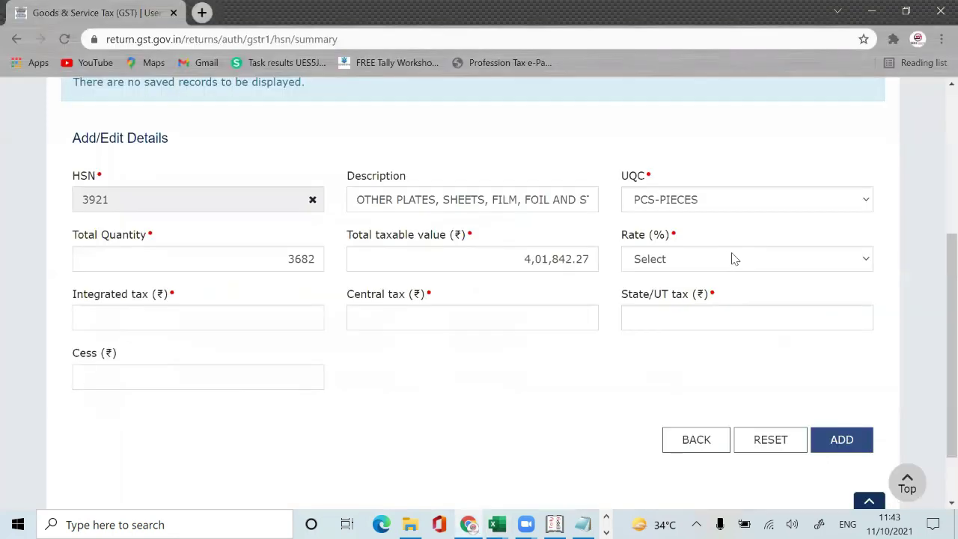
pyautogui.click(713, 259)
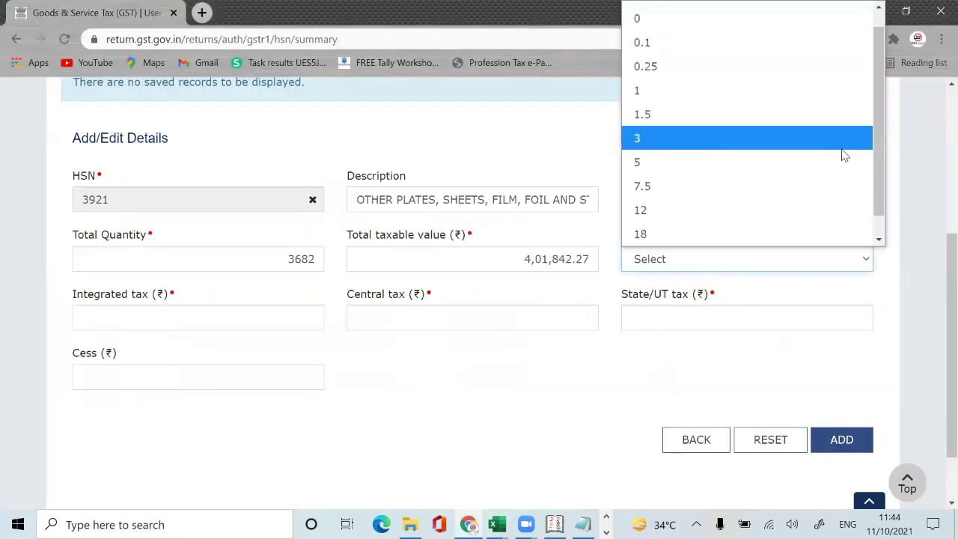
pyautogui.click(727, 233)
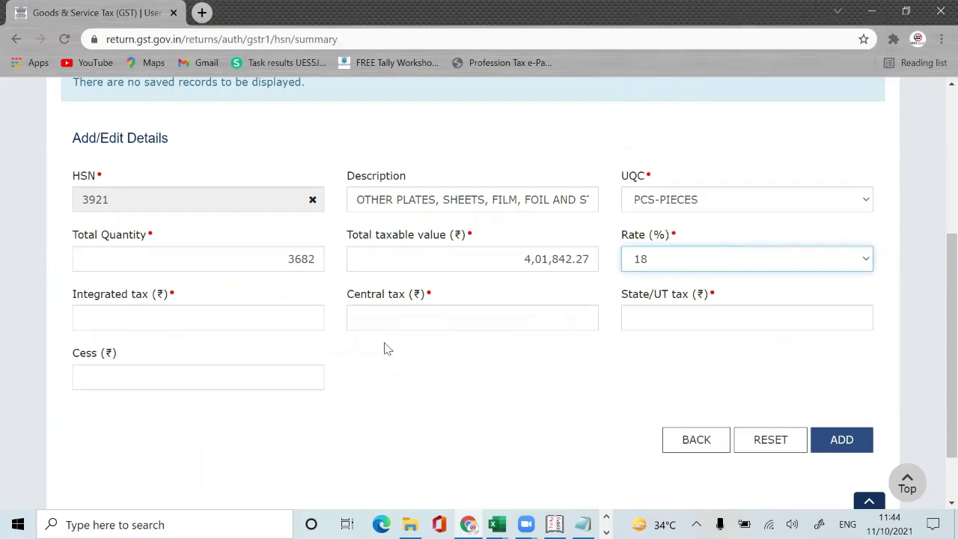
pyautogui.click(278, 317)
pyautogui.hotkey('alt', 'Tab')
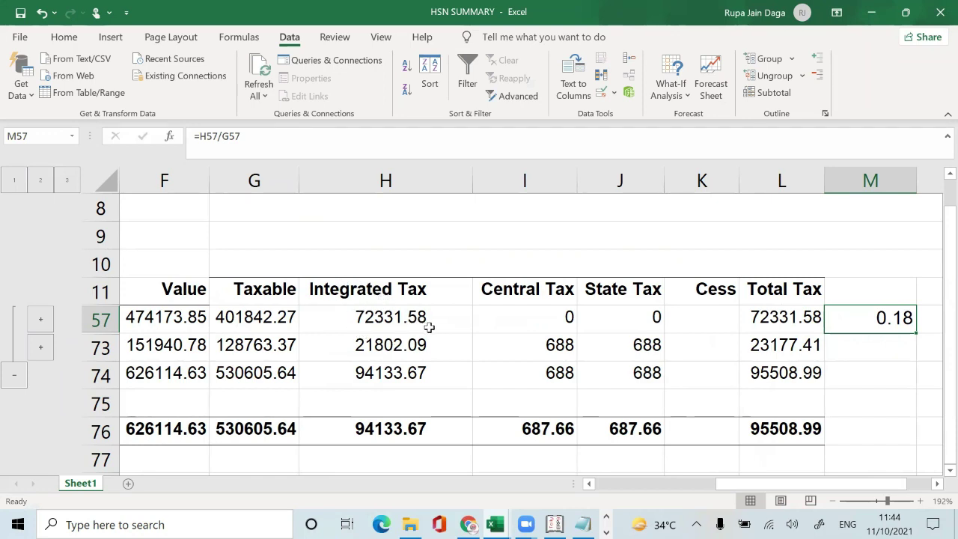
pyautogui.press('Left')
pyautogui.press('Left')
pyautogui.press('Left')
pyautogui.press('Left')
pyautogui.press('Left')
pyautogui.press('Left')
pyautogui.press('Left')
pyautogui.press('Left')
pyautogui.press('Left')
pyautogui.press('Left')
pyautogui.press('Left')
pyautogui.press('Left')
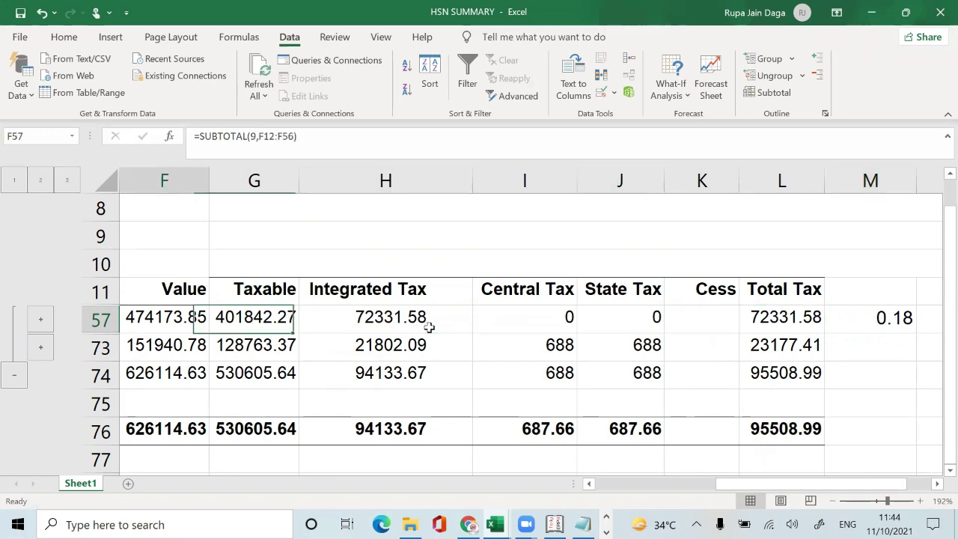
pyautogui.press('Right')
pyautogui.press('Right')
pyautogui.press('Right')
pyautogui.press('Right')
pyautogui.press('Right')
pyautogui.press('Right')
pyautogui.press('Right')
pyautogui.press('Right')
pyautogui.press('Right')
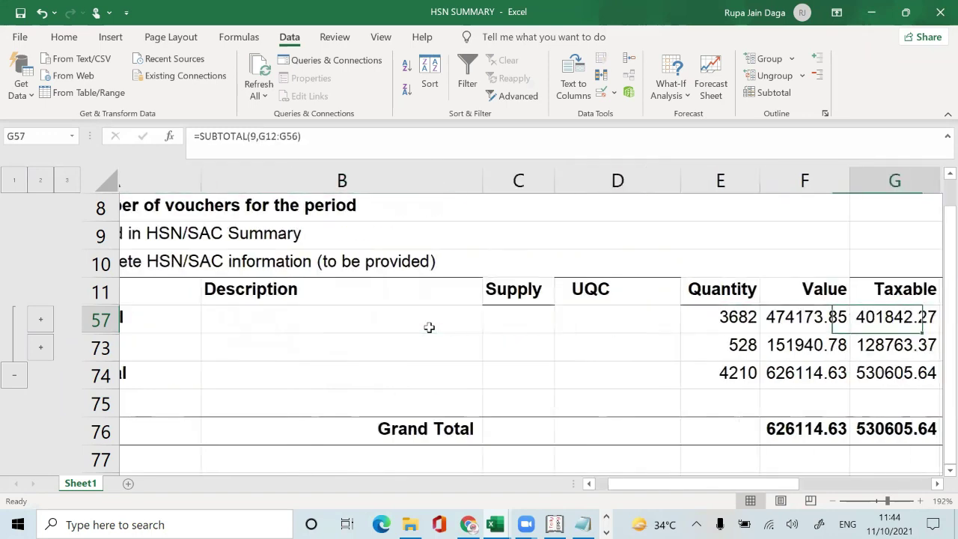
pyautogui.press('Left')
pyautogui.press('Left')
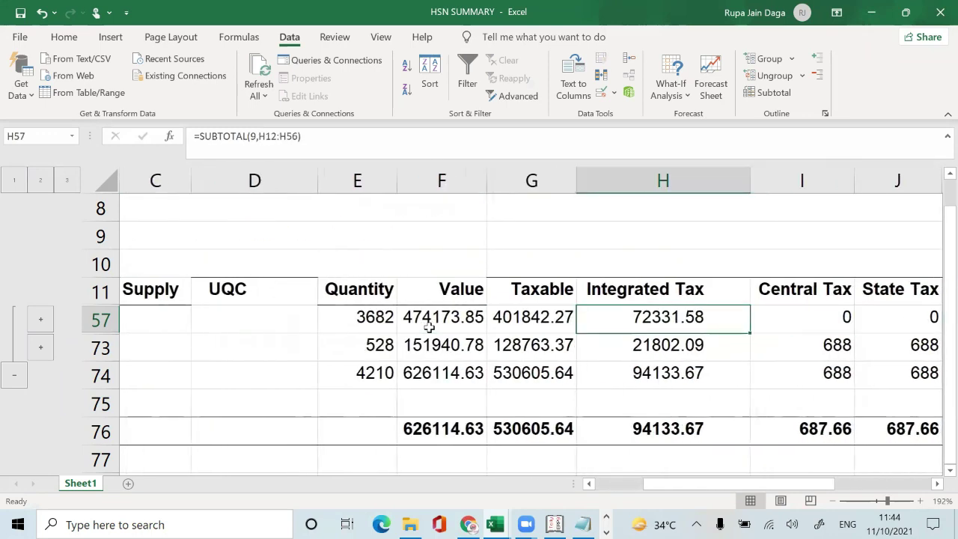
pyautogui.hotkey('alt', 'Tab')
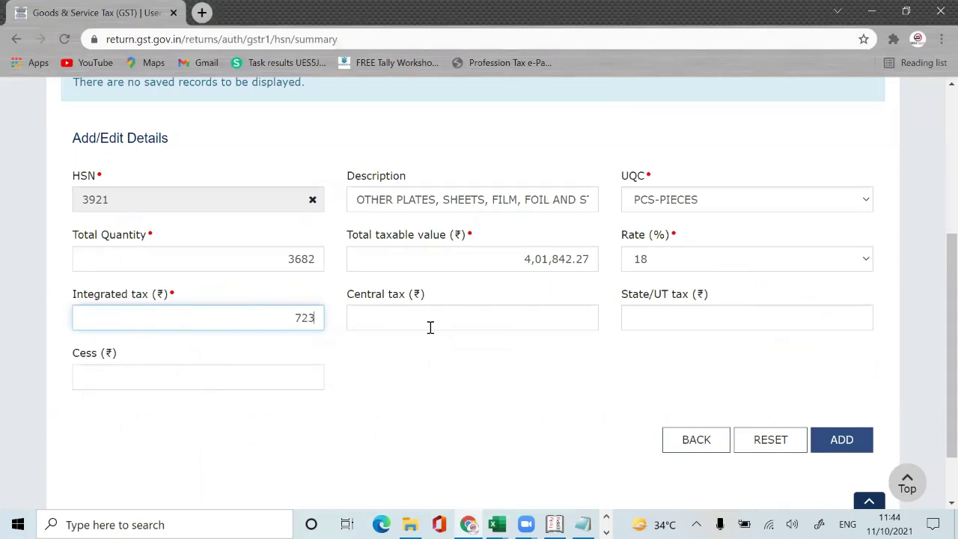
pyautogui.write('.58')
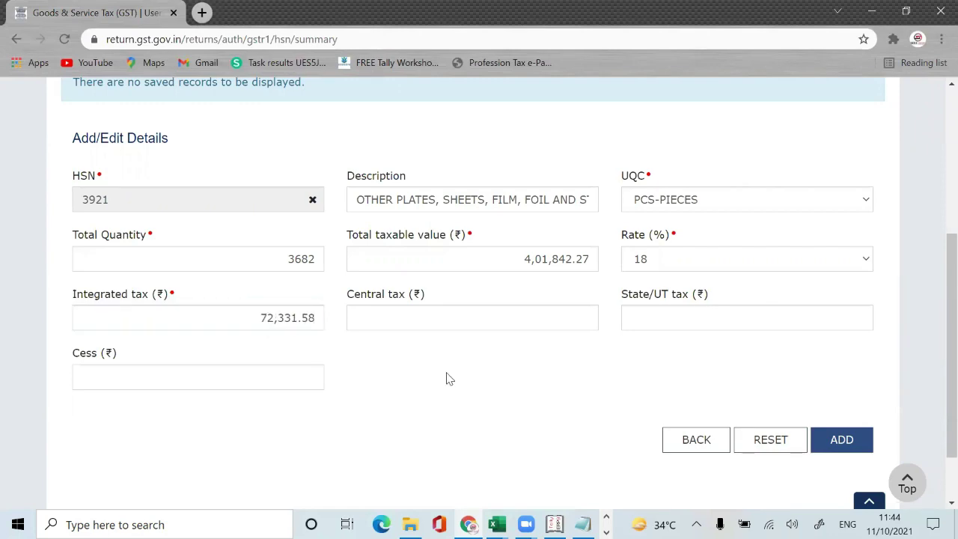
pyautogui.hotkey('alt', 'Tab')
pyautogui.hotkey('alt', 'Tab')
# Step: Enter 0 for central, state/UT tax and cess, and add the HSN 3921 line
pyautogui.click(532, 318)
pyautogui.write('0.00')
pyautogui.press('Tab')
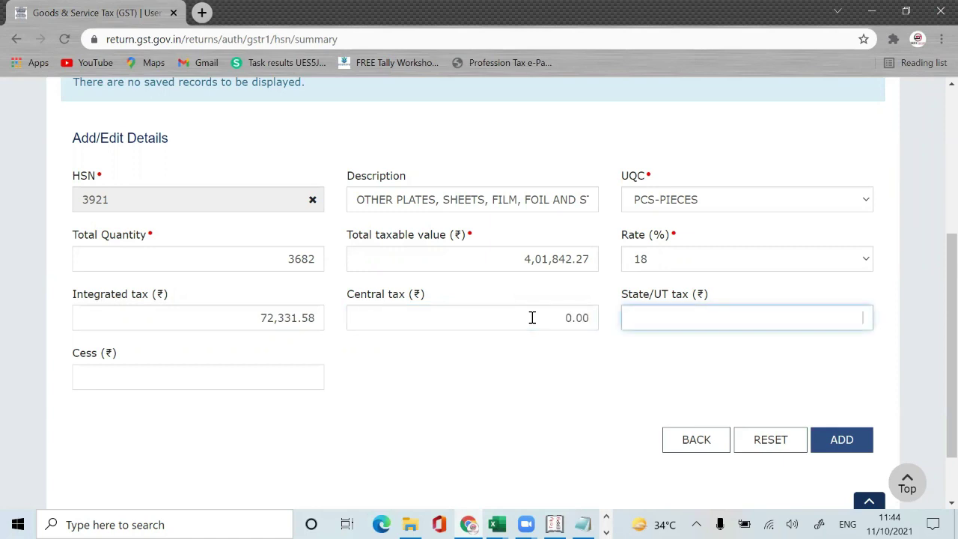
pyautogui.write('0')
pyautogui.press('Tab')
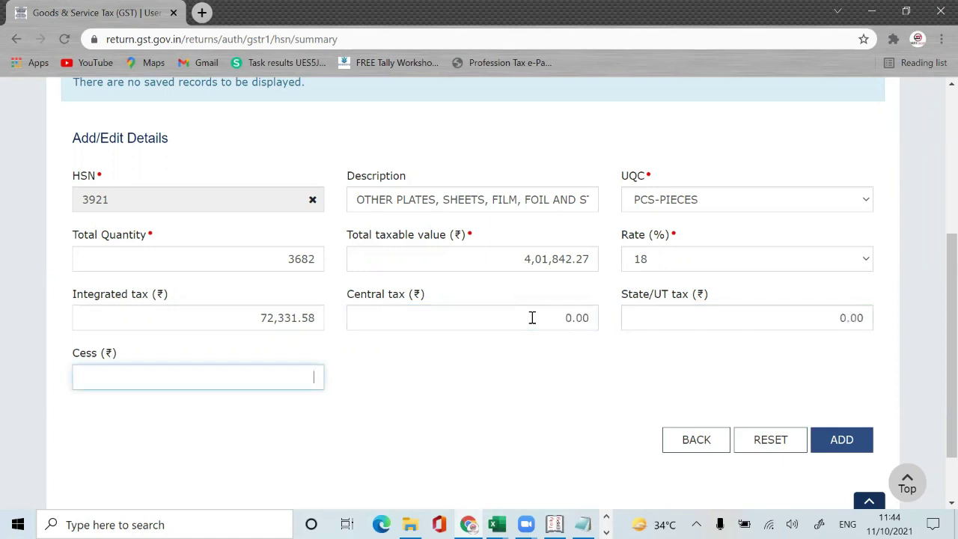
pyautogui.press('Tab')
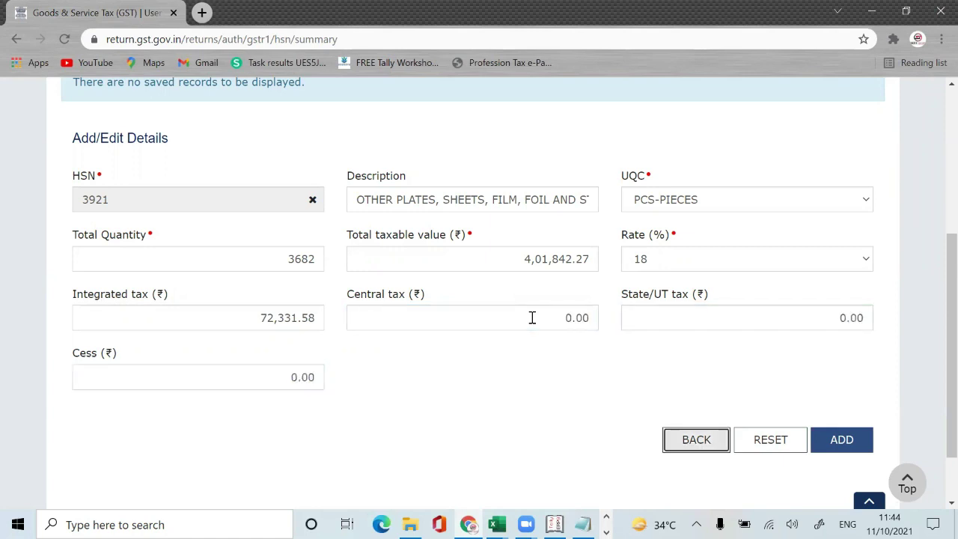
pyautogui.click(852, 443)
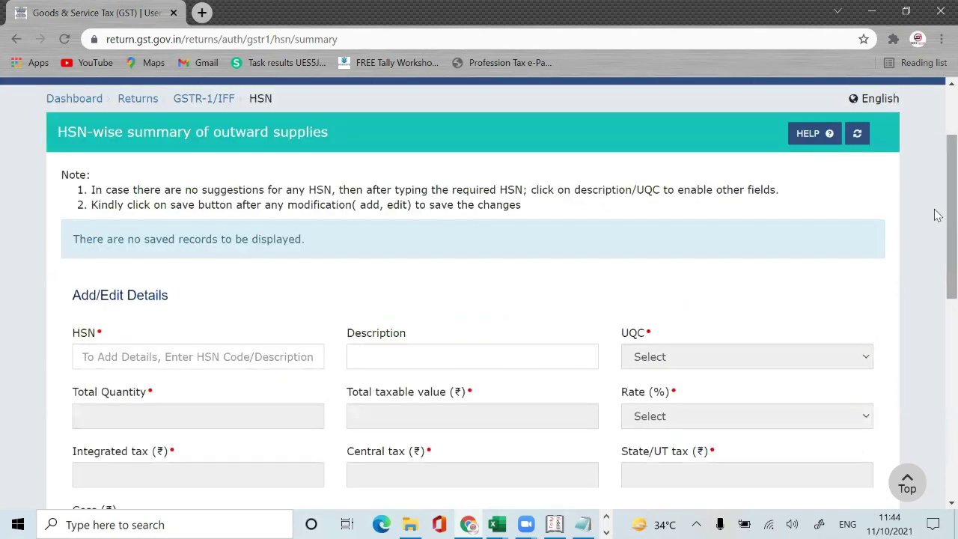
# Step: Save the added HSN 3921 record
pyautogui.moveTo(937, 215); pyautogui.dragTo(937, 409)
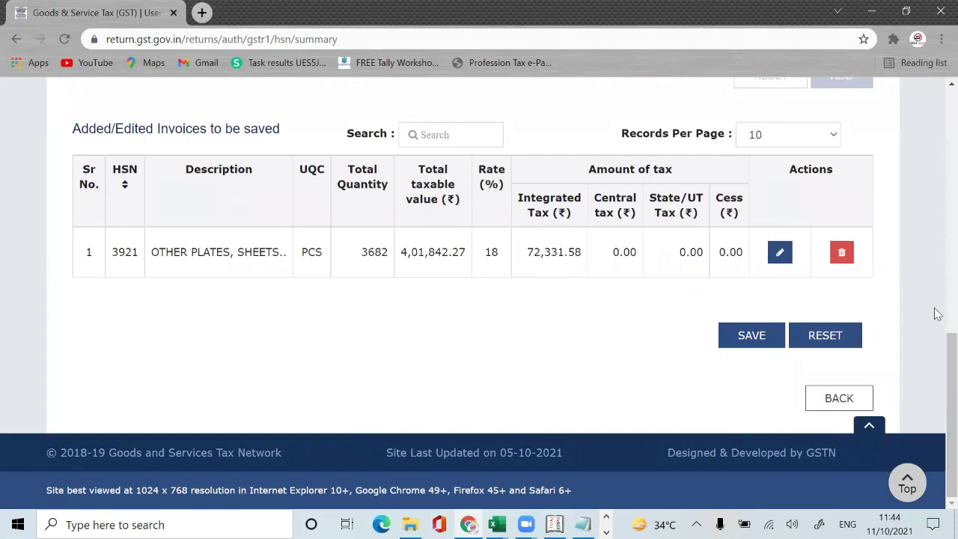
pyautogui.scroll(5, 936, 269)
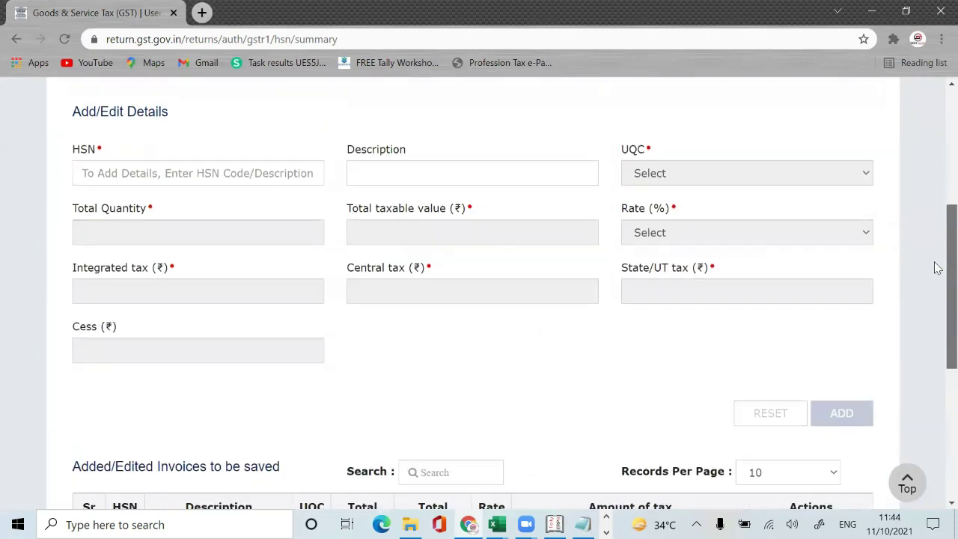
pyautogui.scroll(-5, 936, 359)
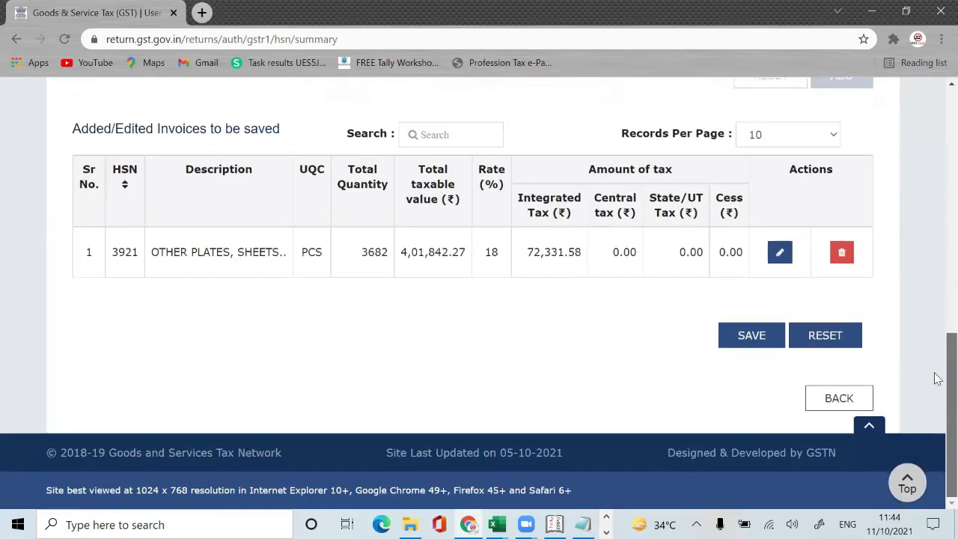
pyautogui.click(759, 336)
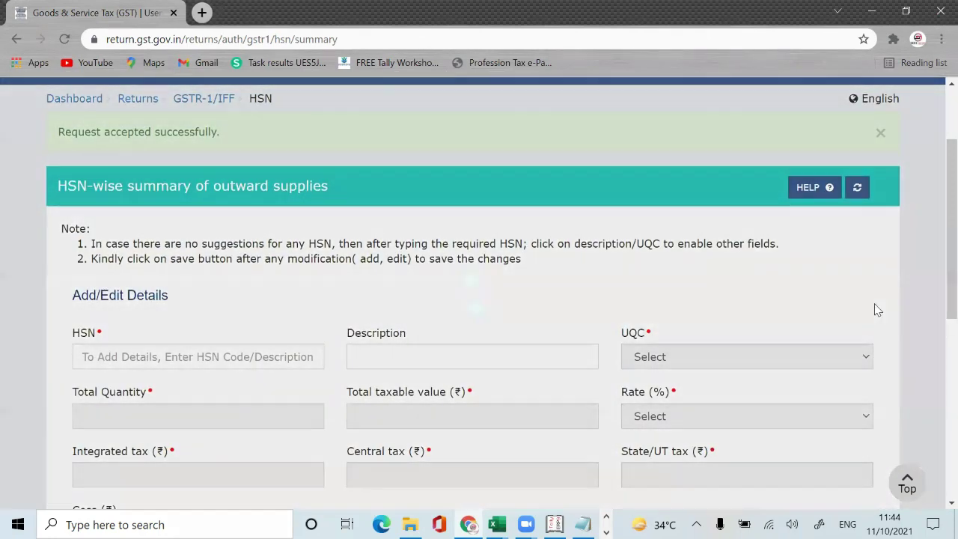
pyautogui.scroll(-6, 934, 228)
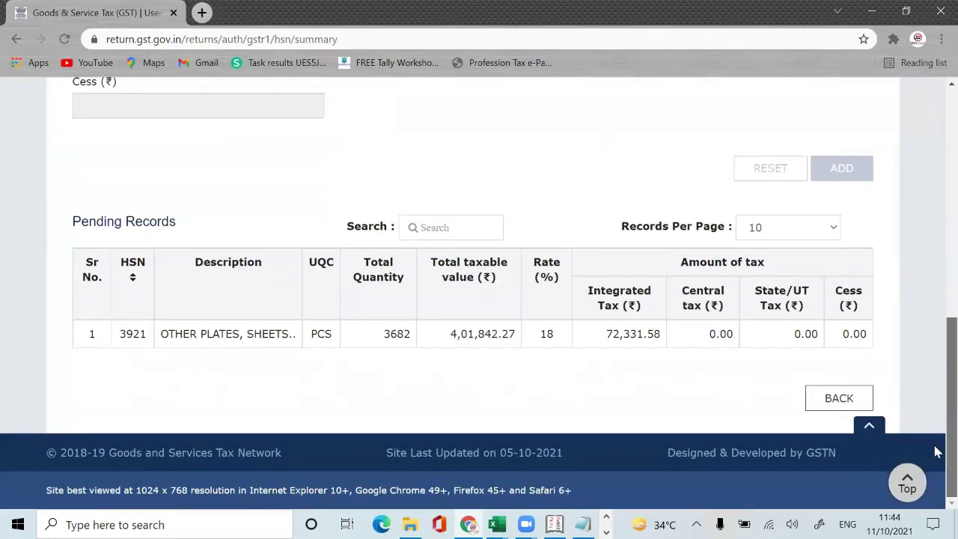
pyautogui.scroll(6, 935, 252)
pyautogui.scroll(-6, 935, 289)
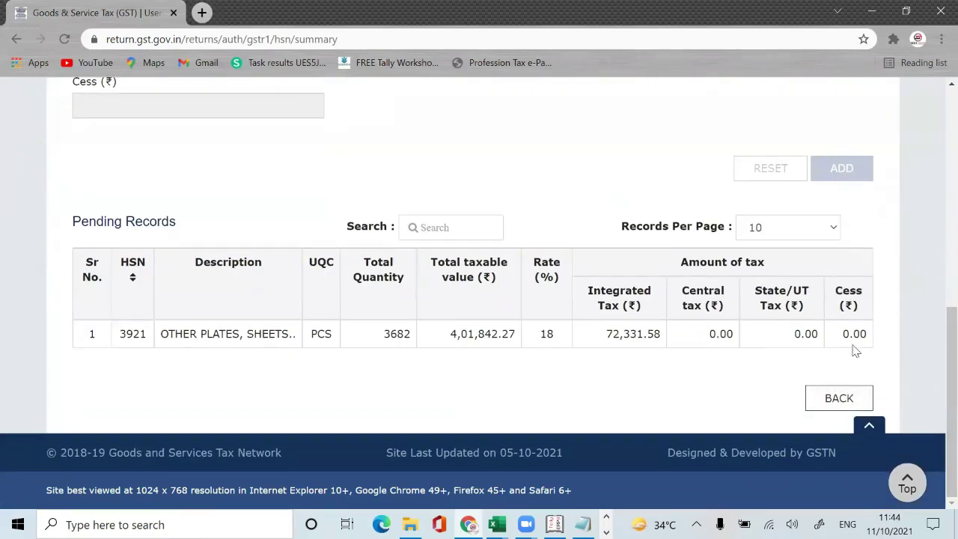
# Step: Return to GSTR-1, reopen tile 12, review the processed 3921 record and refresh the page
pyautogui.click(839, 399)
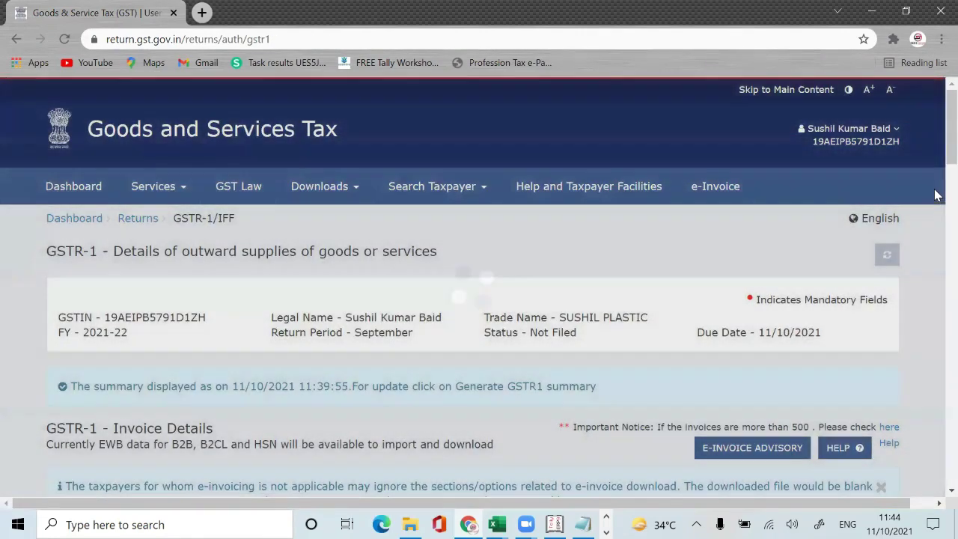
pyautogui.scroll(-20, 935, 145)
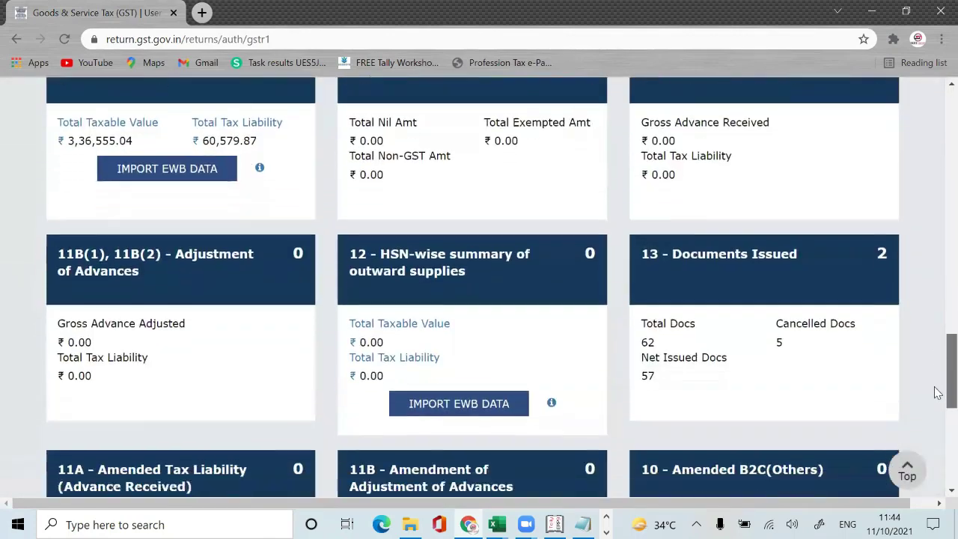
pyautogui.scroll(-2, 934, 393)
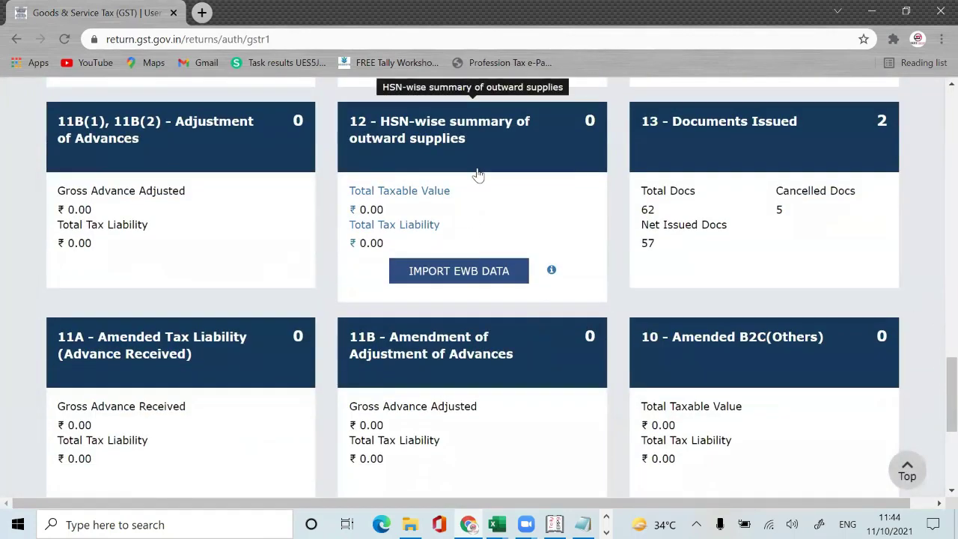
pyautogui.click(477, 173)
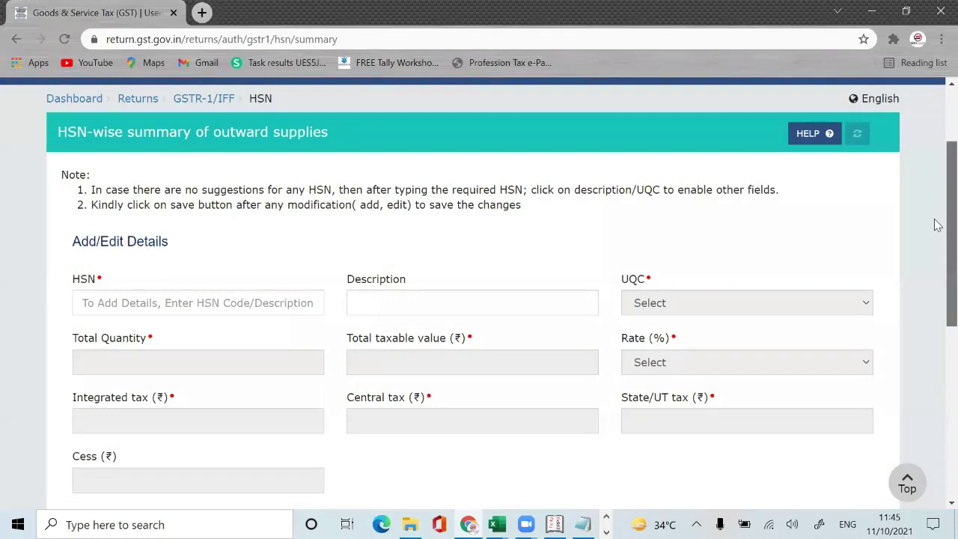
pyautogui.scroll(-5, 936, 300)
pyautogui.scroll(1, 941, 349)
pyautogui.scroll(-2, 935, 395)
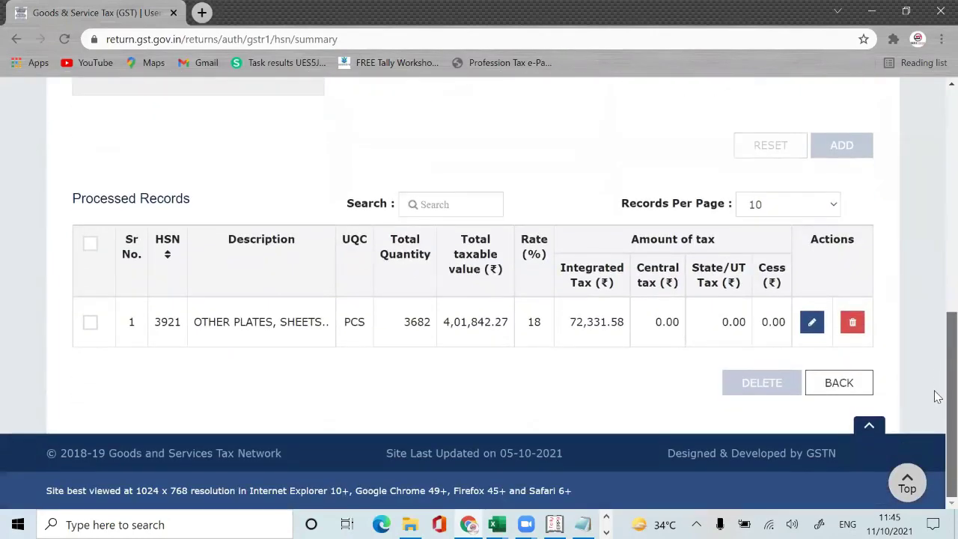
pyautogui.scroll(2, 935, 374)
pyautogui.scroll(-1, 936, 359)
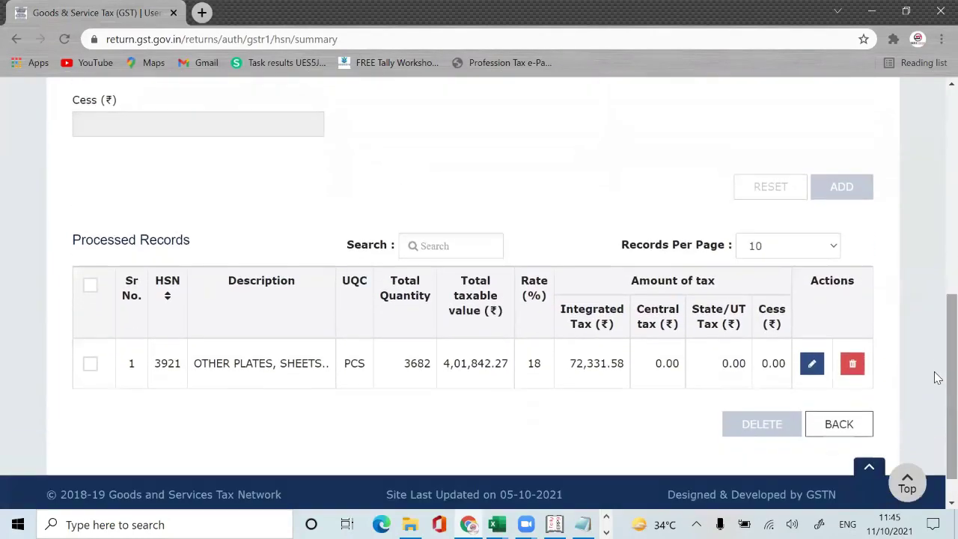
pyautogui.scroll(2, 937, 359)
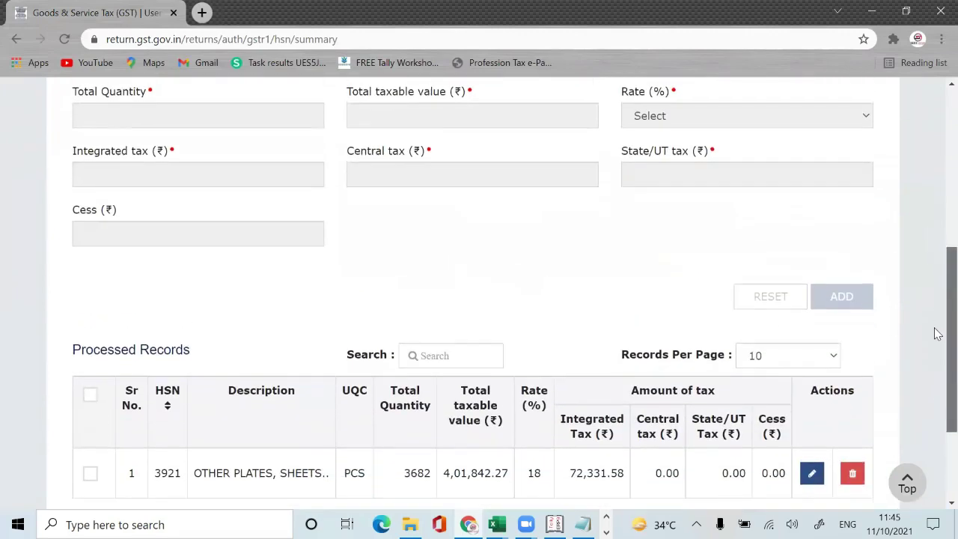
pyautogui.scroll(4, 934, 317)
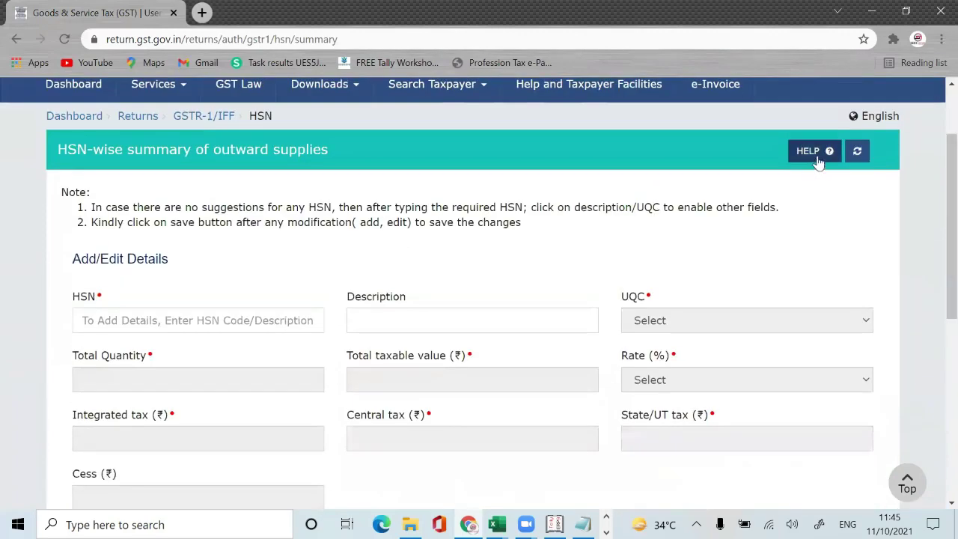
pyautogui.click(857, 156)
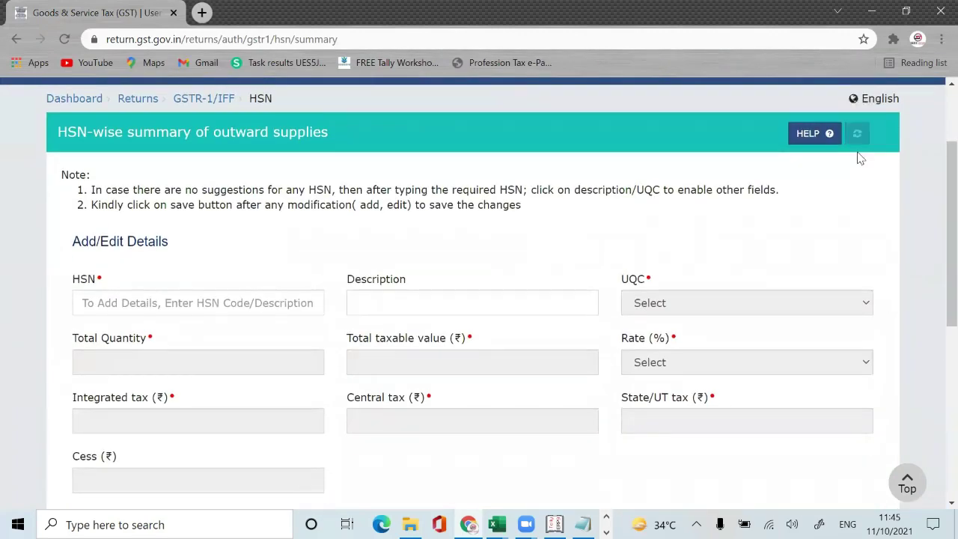
# Step: Enter HSN 3924 and pick its tableware, kitchenware suggestion after checking Excel's 3924 Total row
pyautogui.click(171, 309)
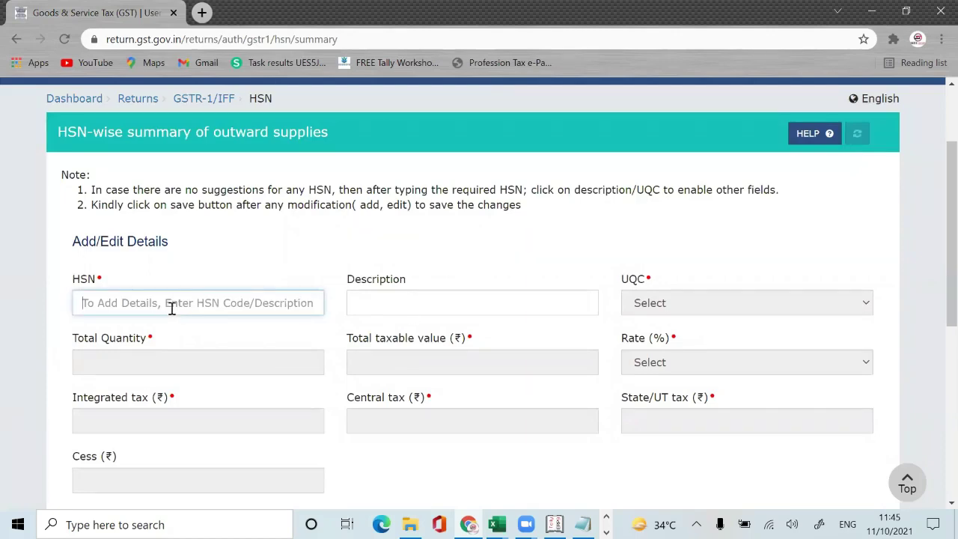
pyautogui.hotkey('alt', 'Tab')
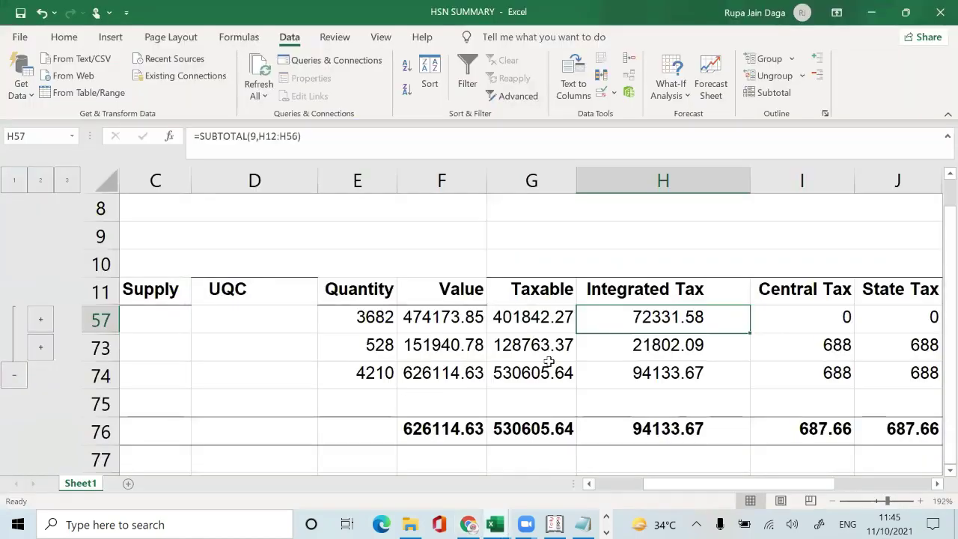
pyautogui.click(547, 358)
pyautogui.press('Left')
pyautogui.press('Left')
pyautogui.press('Left')
pyautogui.press('Left')
pyautogui.press('Left')
pyautogui.press('Left')
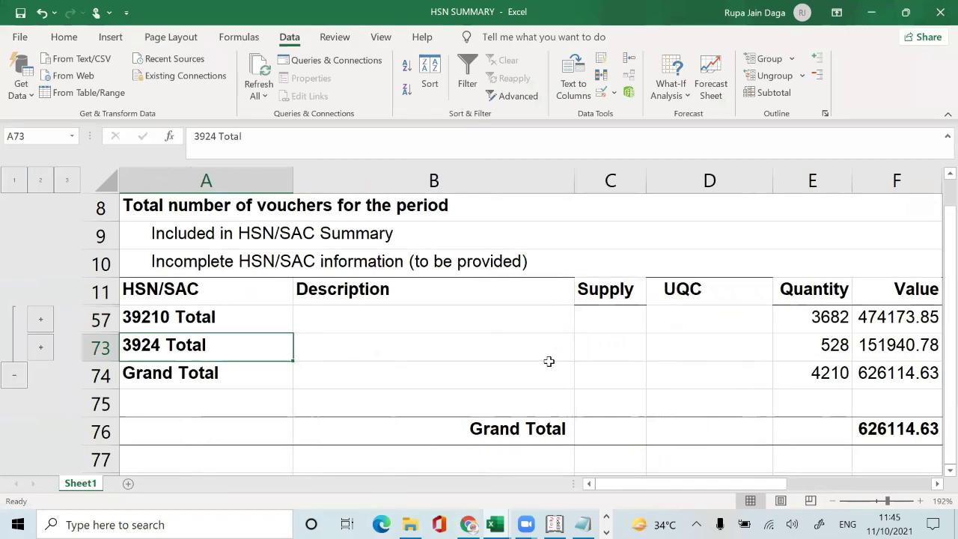
pyautogui.hotkey('alt', 'Tab')
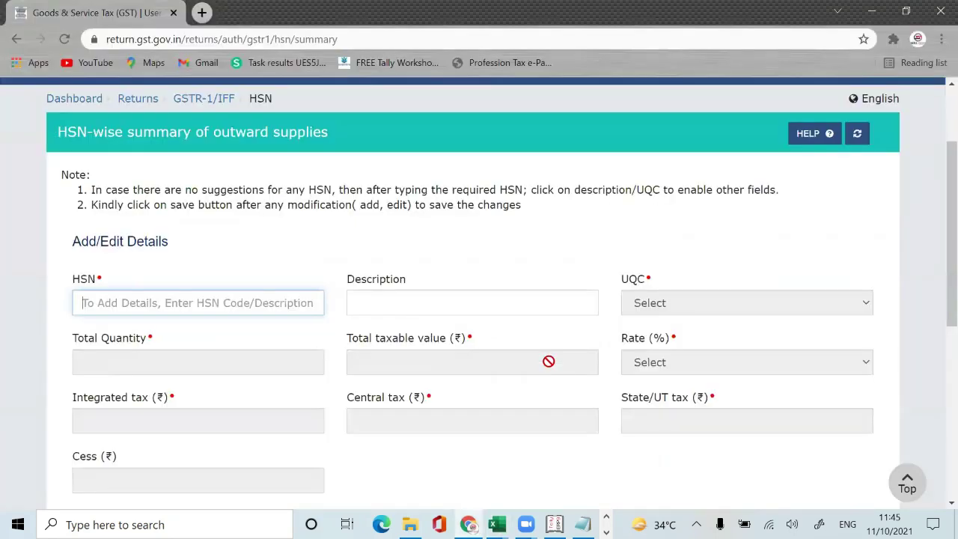
pyautogui.write('39')
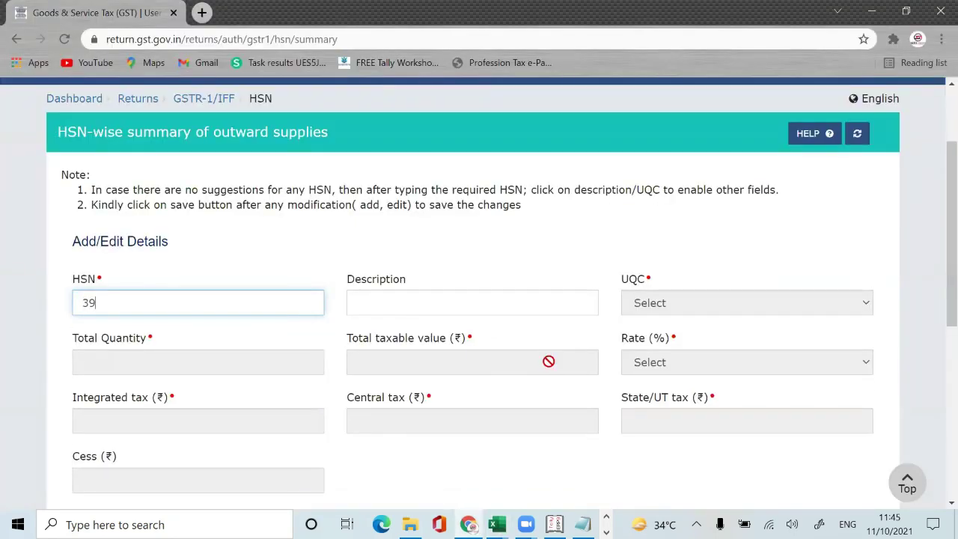
pyautogui.write('24')
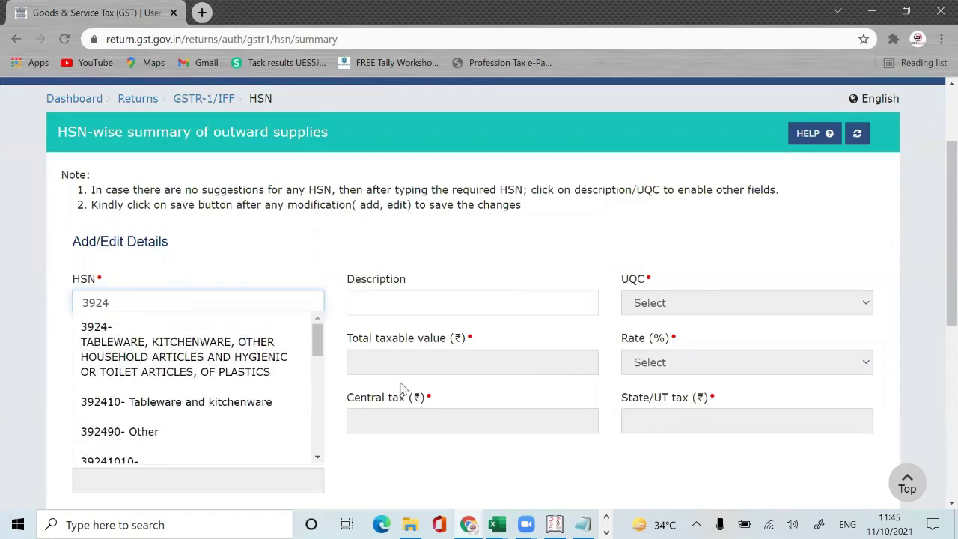
pyautogui.click(252, 370)
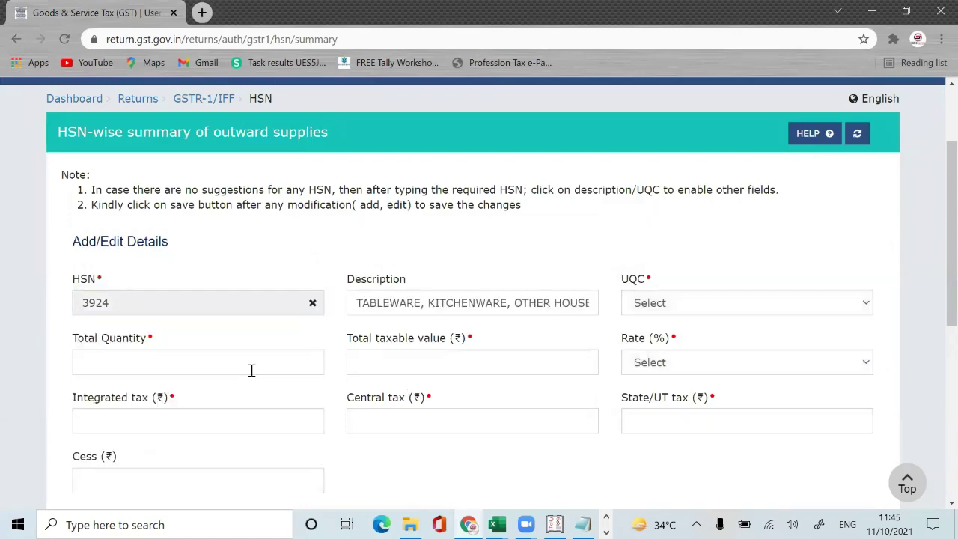
# Step: Set the 3924 unit to PCS-PIECES after checking the description in Excel and Tally
pyautogui.click(692, 303)
pyautogui.hotkey('alt', 'Tab')
pyautogui.press('Right')
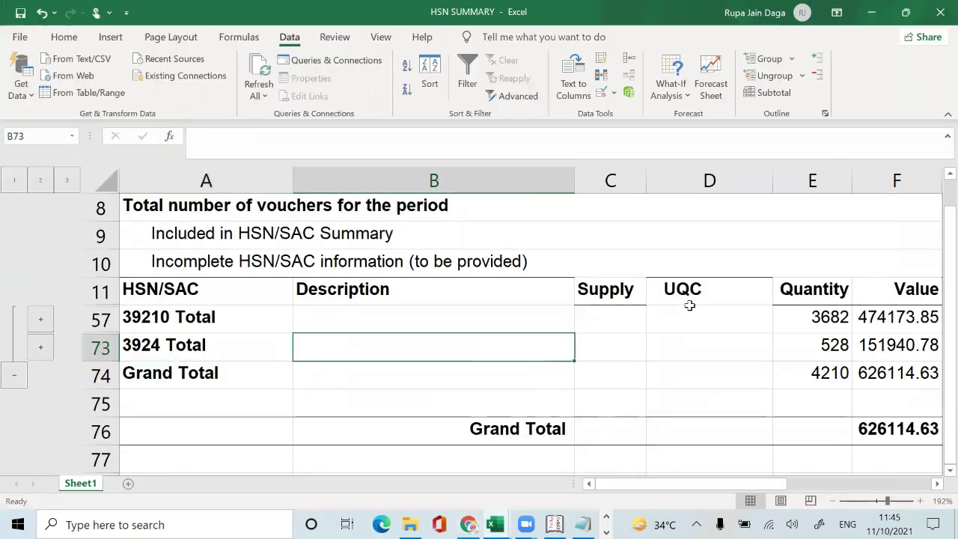
pyautogui.hotkey('alt', 'Tab')
pyautogui.hotkey('alt', 'Tab')
pyautogui.scroll(-13, 689, 309)
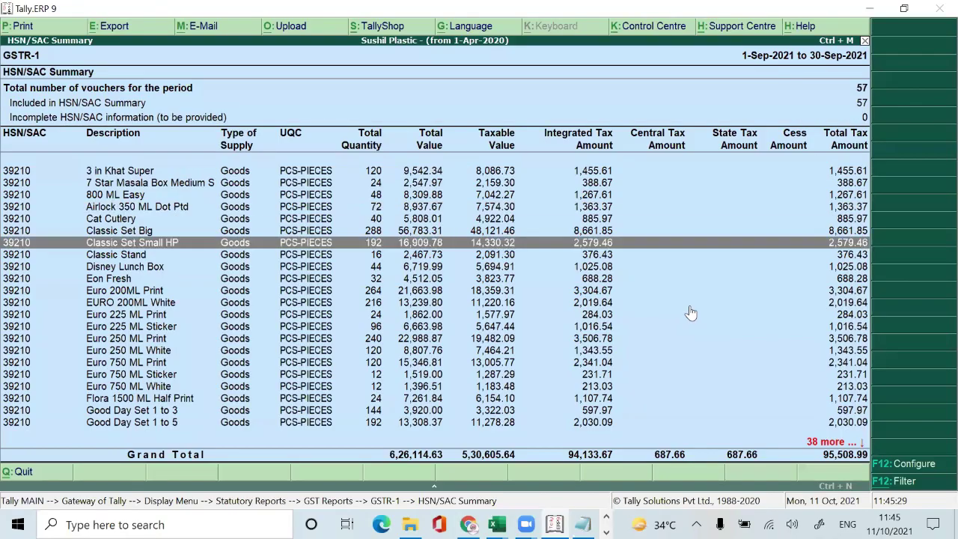
pyautogui.scroll(-18, 690, 313)
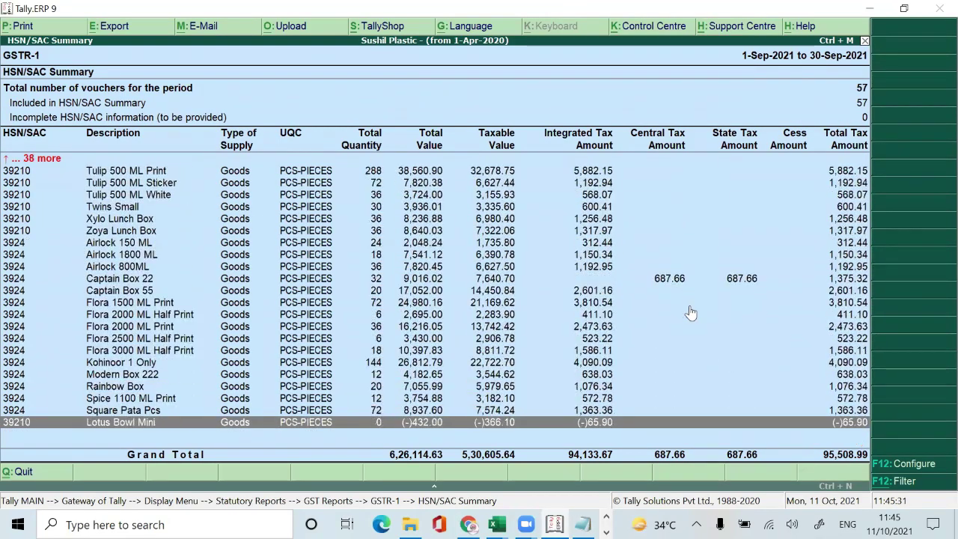
pyautogui.scroll(3, 690, 313)
pyautogui.hotkey('alt', 'Tab')
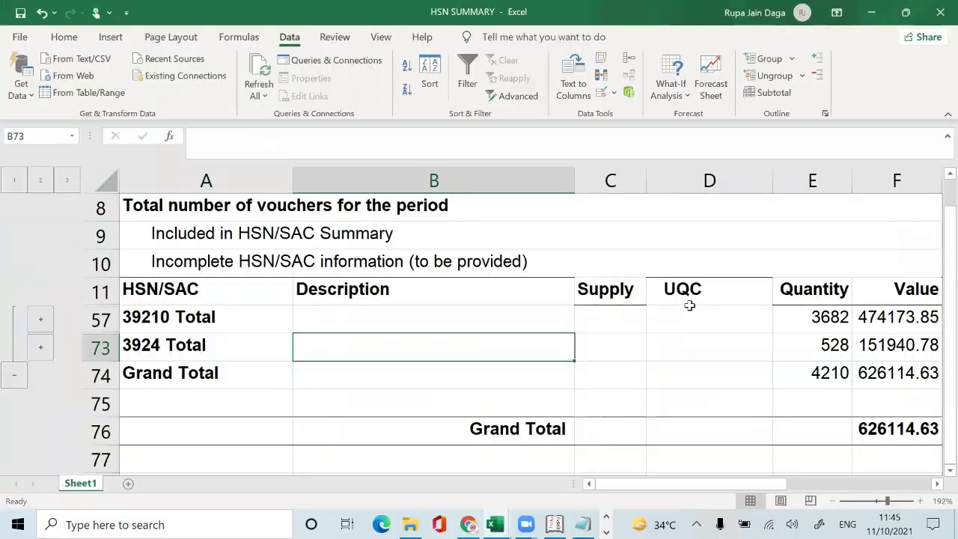
pyautogui.hotkey('alt', 'Tab')
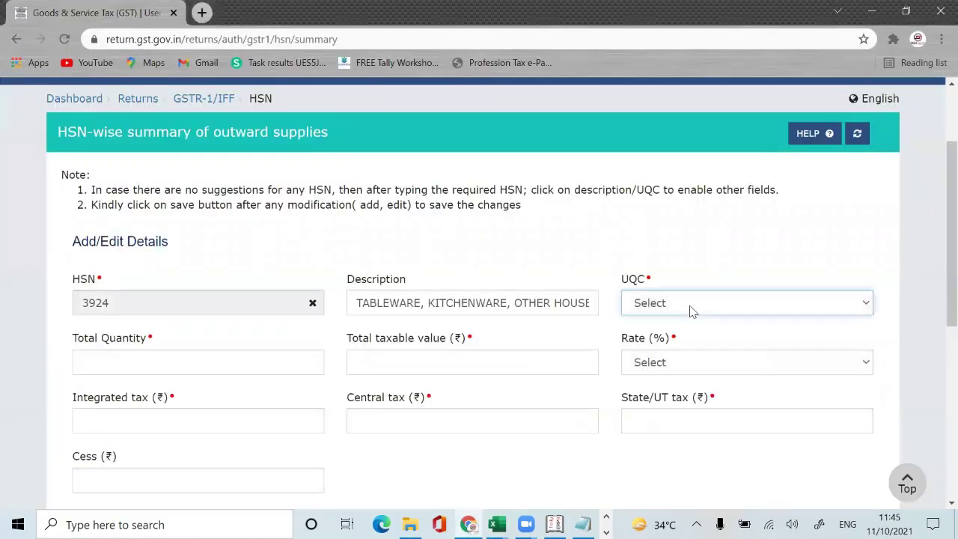
pyautogui.click(731, 313)
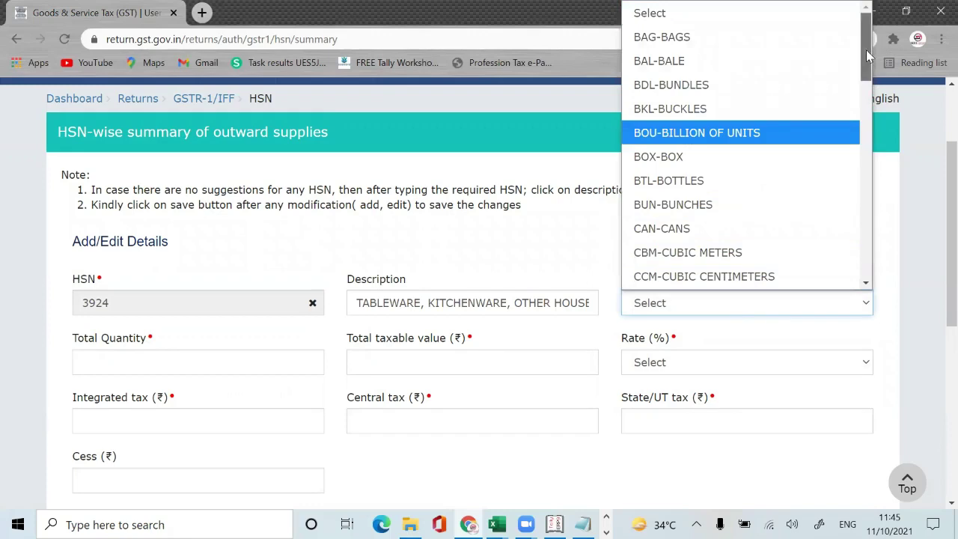
pyautogui.moveTo(866, 50); pyautogui.dragTo(865, 190)
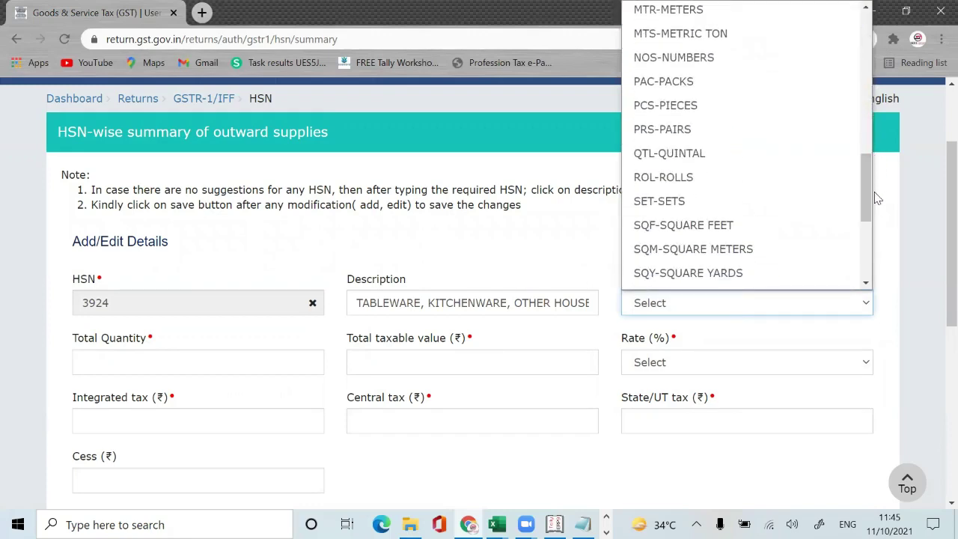
pyautogui.click(766, 98)
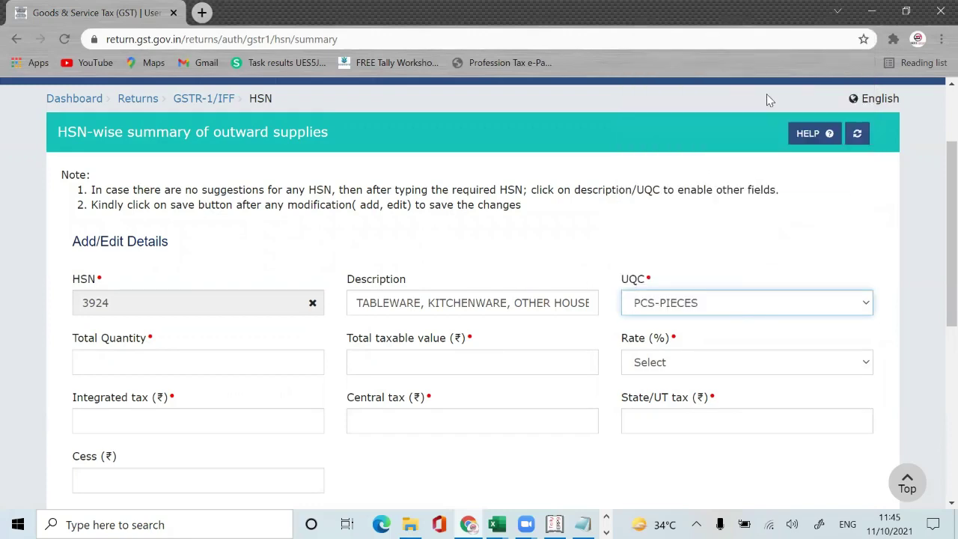
# Step: Copy the 3924 quantity subtotal 528 from Excel cell E73 into the portal's total quantity
pyautogui.click(197, 360)
pyautogui.hotkey('alt', 'Tab')
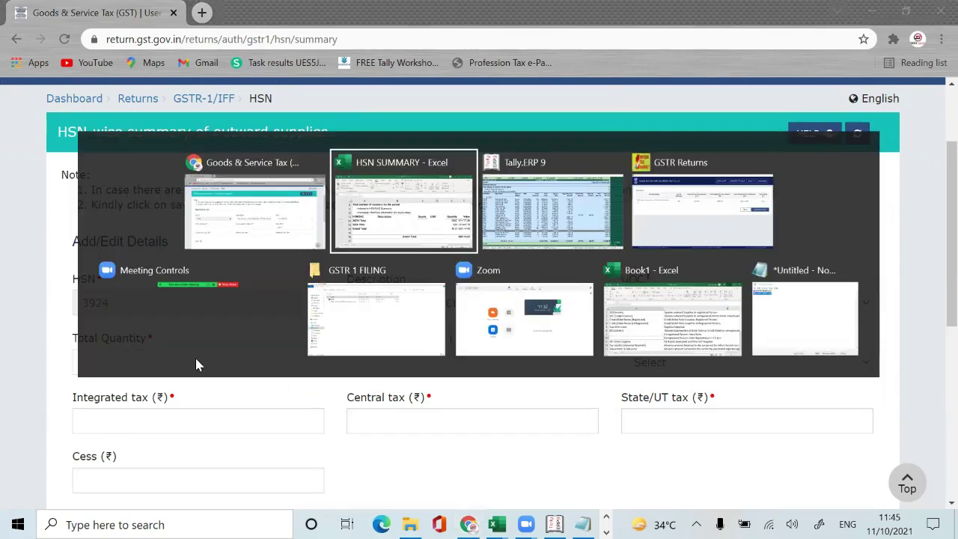
pyautogui.press('Down')
pyautogui.press('Right')
pyautogui.press('Right')
pyautogui.press('Right')
pyautogui.press('Right')
pyautogui.press('Right')
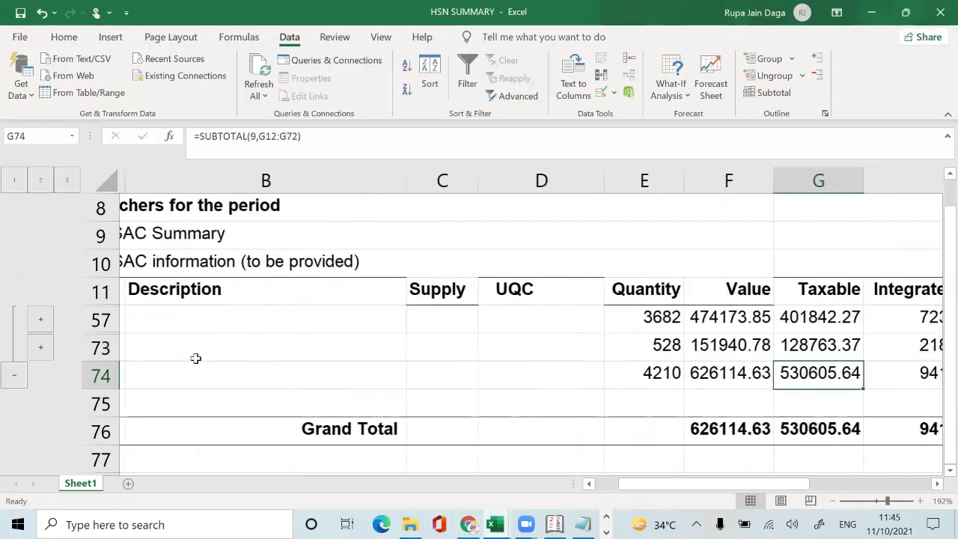
pyautogui.press('Right')
pyautogui.press('Up')
pyautogui.press('Up')
pyautogui.press('Left')
pyautogui.press('Left')
pyautogui.press('Left')
pyautogui.press('Down')
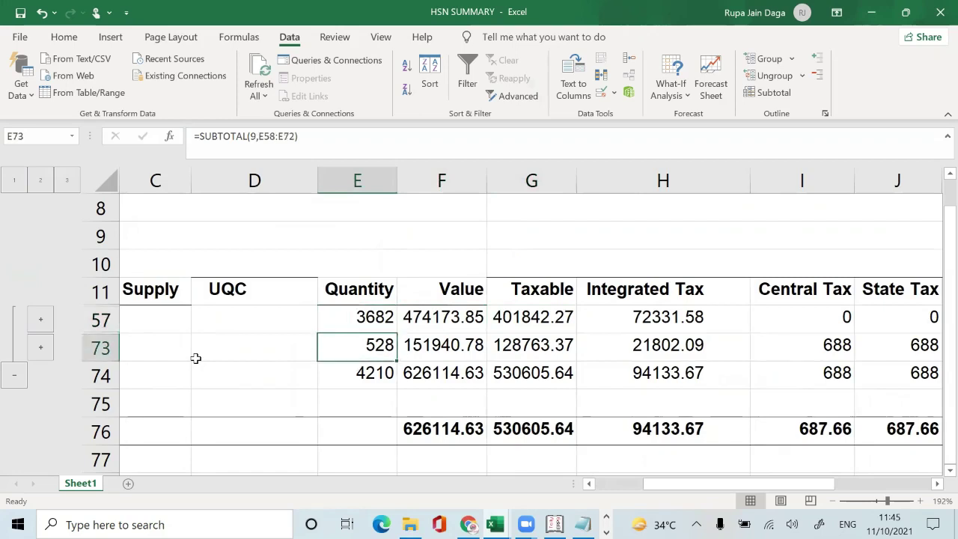
pyautogui.hotkey('ctrl', 'c')
pyautogui.hotkey('alt', 'Tab')
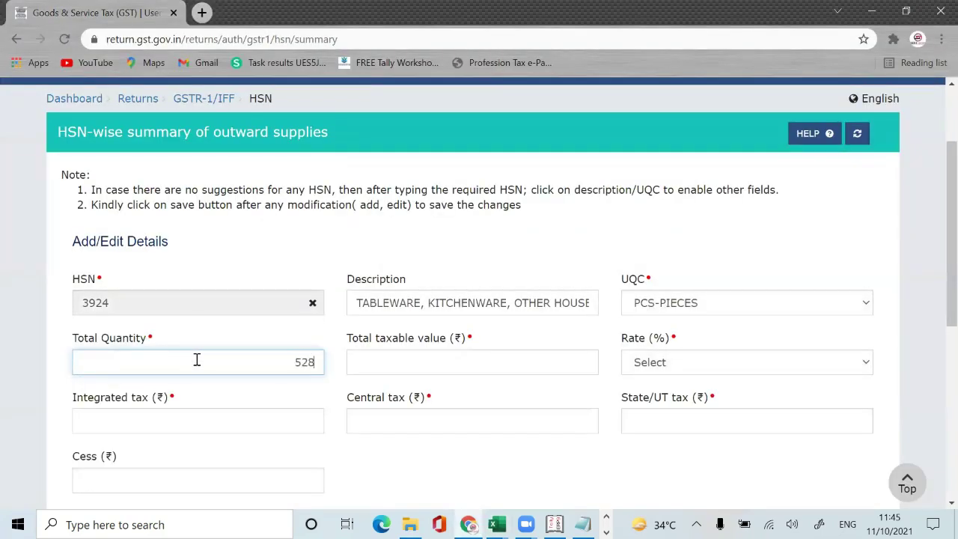
pyautogui.press('Tab')
# Step: Look up the 3924 taxable value subtotal in Excel cell G73 for the portal form
pyautogui.hotkey('alt', 'Tab')
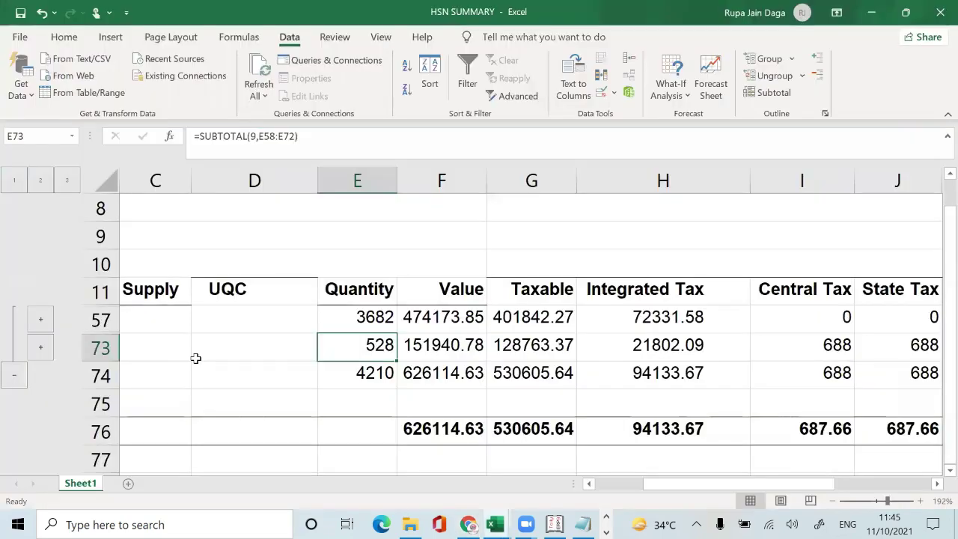
pyautogui.press('Right')
pyautogui.press('Right')
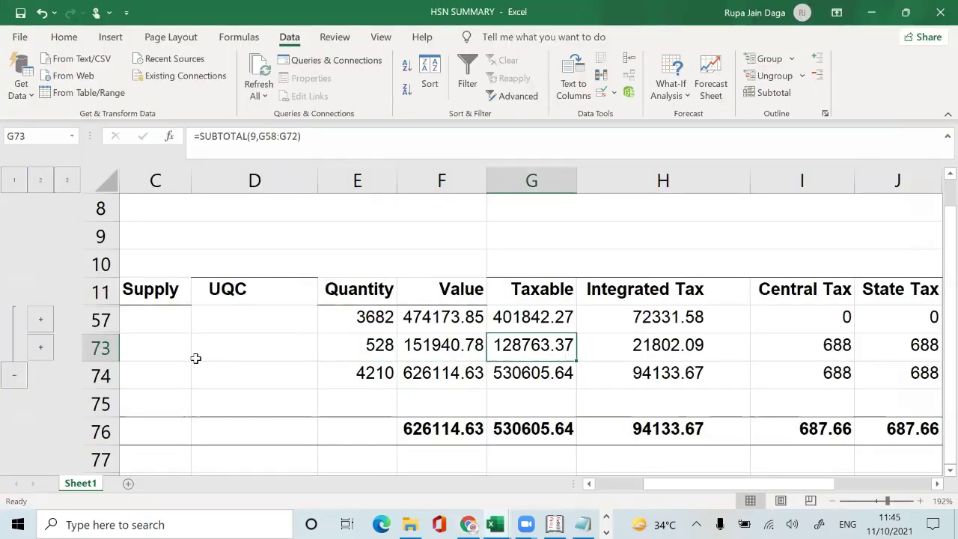
pyautogui.hotkey('alt', 'Tab')
pyautogui.hotkey('alt', 'Tab')
pyautogui.press('Left')
pyautogui.press('Right')
pyautogui.hotkey('alt', 'Tab')
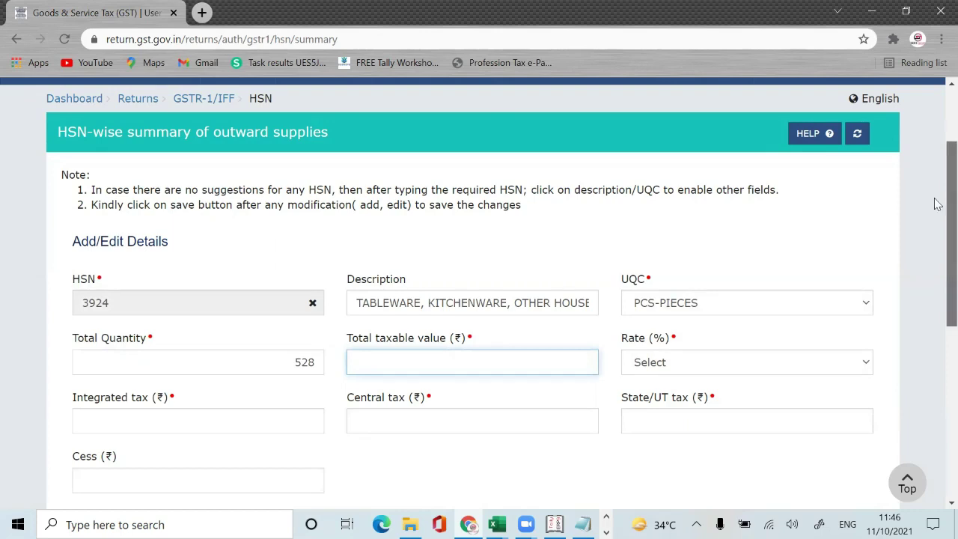
pyautogui.scroll(-5, 937, 204)
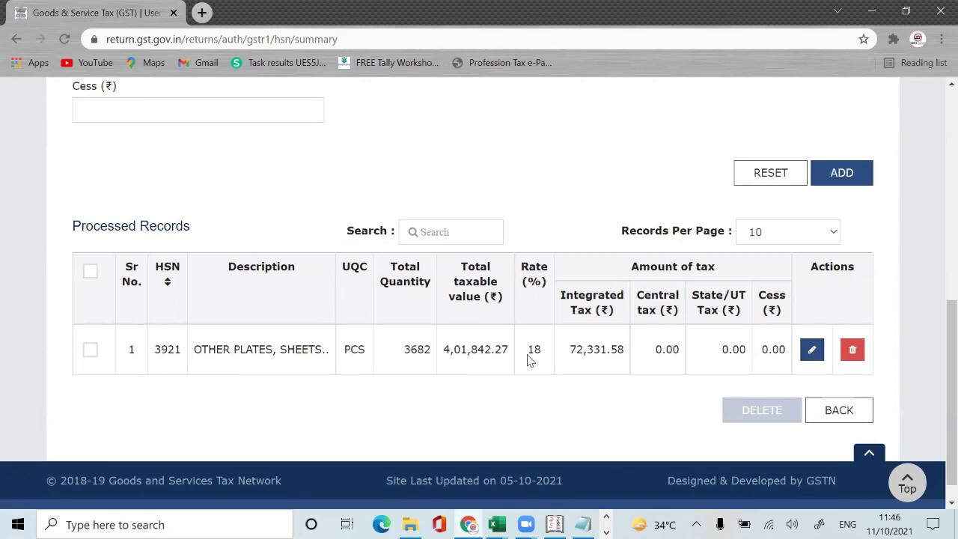
pyautogui.hotkey('alt', 'Tab')
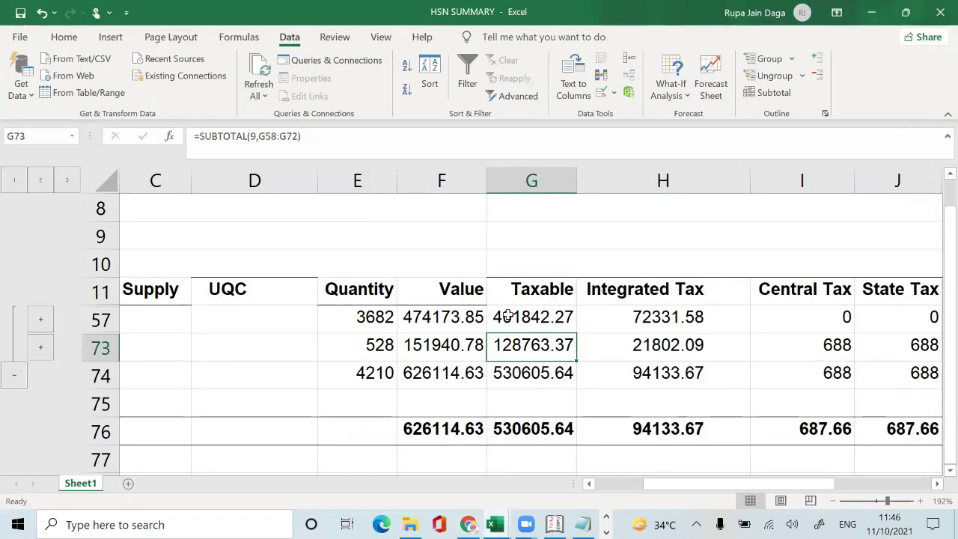
pyautogui.hotkey('alt', 'Tab')
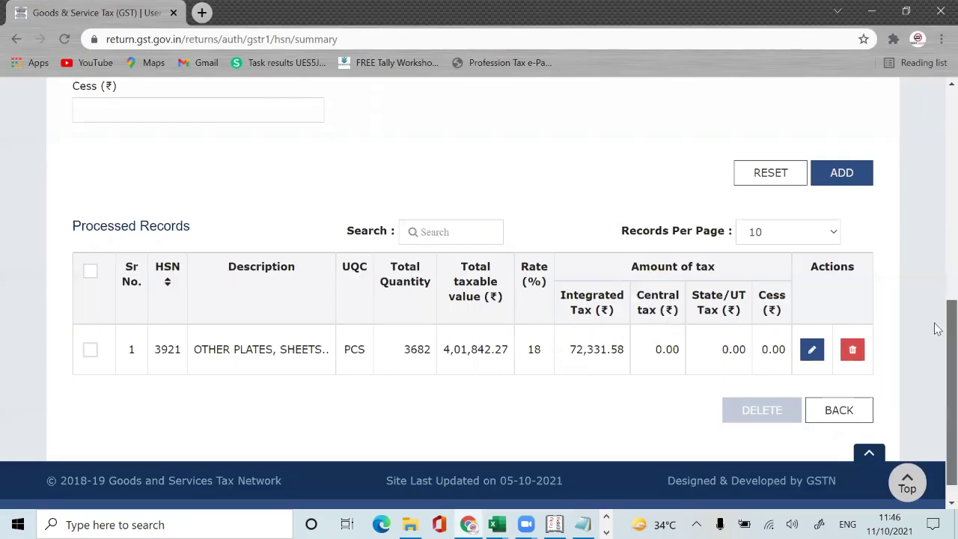
pyautogui.moveTo(941, 324); pyautogui.dragTo(941, 159)
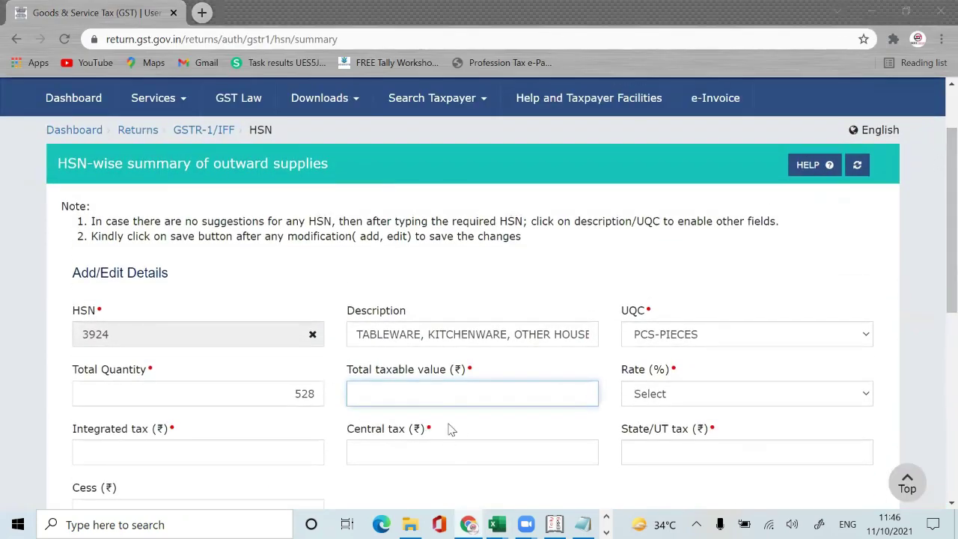
pyautogui.hotkey('alt', 'Tab')
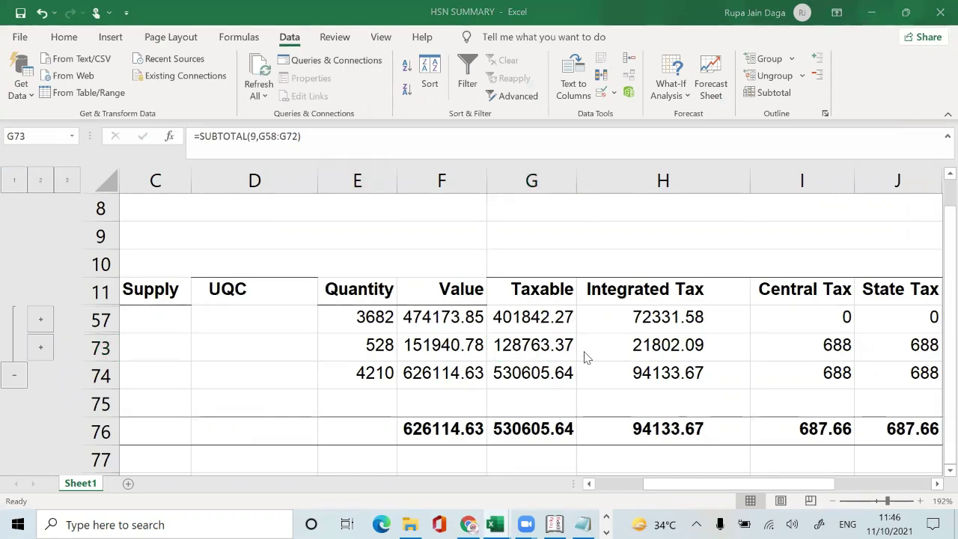
# Step: Enter 128763.37 as the HSN 3924 total taxable value
pyautogui.hotkey('alt', 'Tab')
pyautogui.write('128')
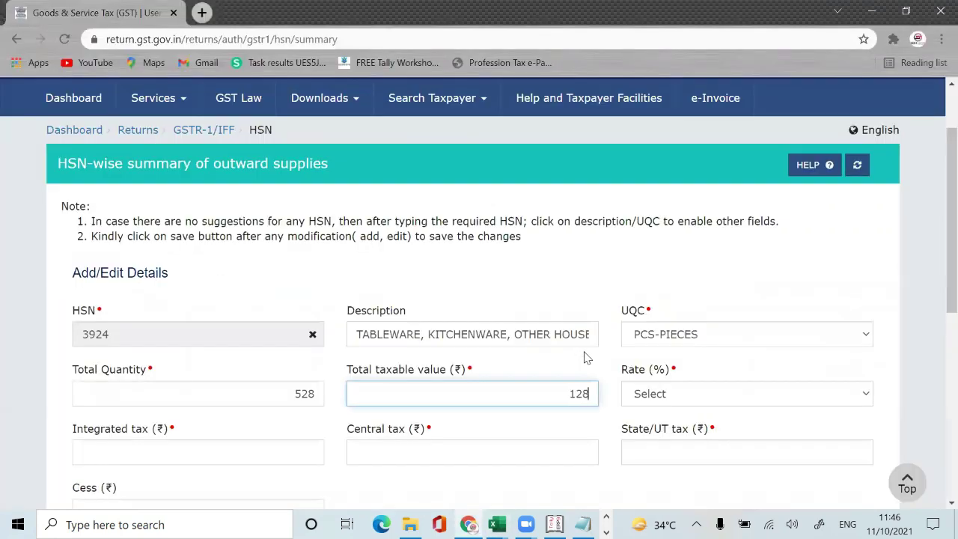
pyautogui.write('763')
pyautogui.hotkey('alt', 'Tab')
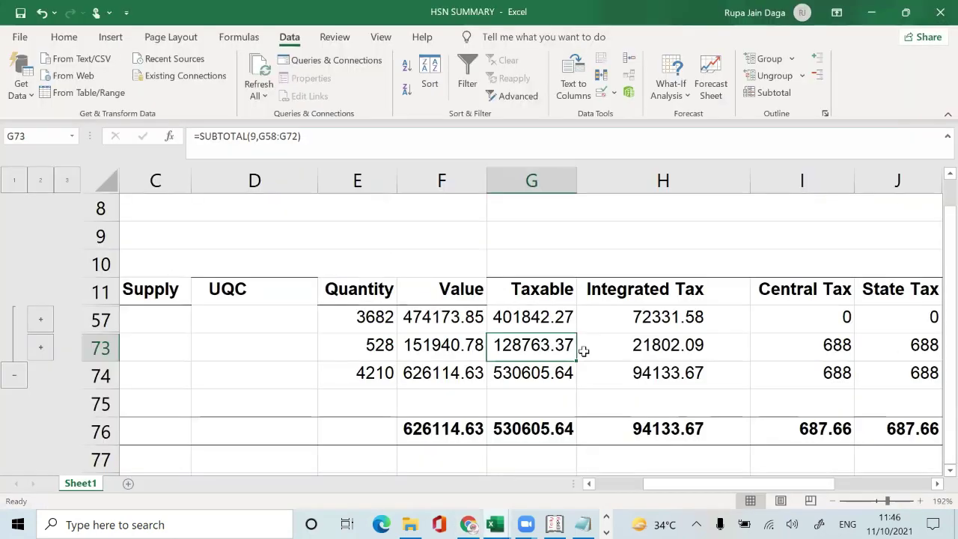
pyautogui.hotkey('alt', 'Tab')
pyautogui.press('BackSpace')
pyautogui.press('BackSpace')
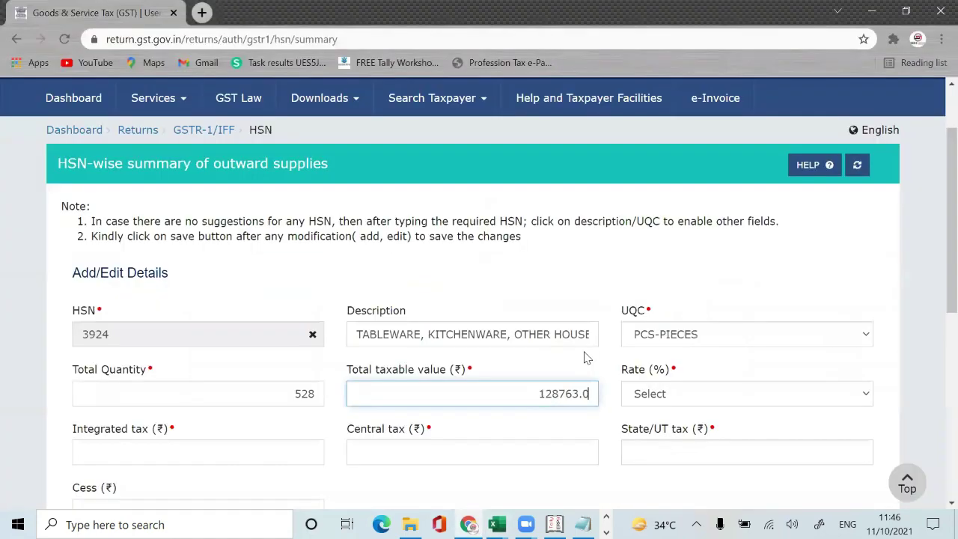
pyautogui.write('37')
pyautogui.click(573, 483)
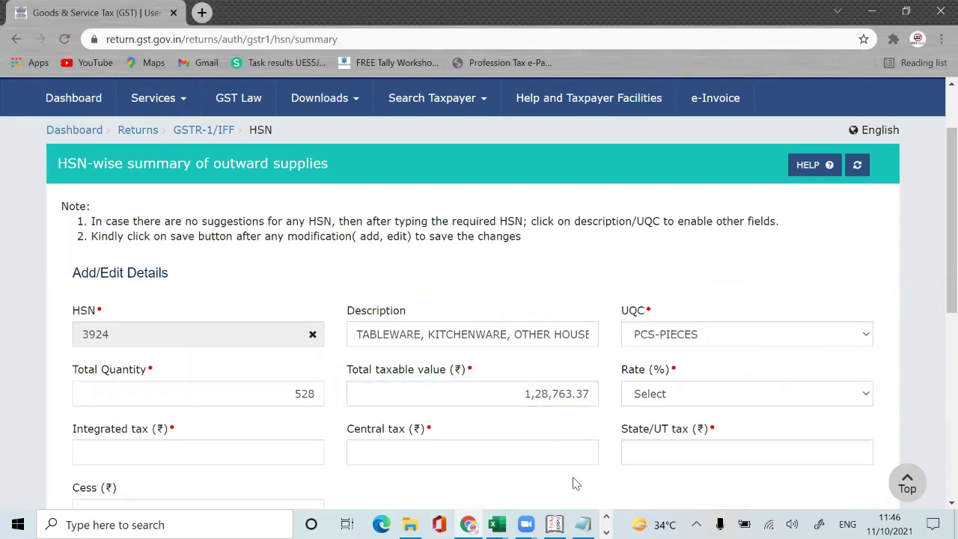
# Step: Add the formula =L73/G73 in Excel cell M73 to confirm a 0.18 rate
pyautogui.press('Right')
pyautogui.press('Right')
pyautogui.press('Right')
pyautogui.press('Right')
pyautogui.press('Right')
pyautogui.press('Right')
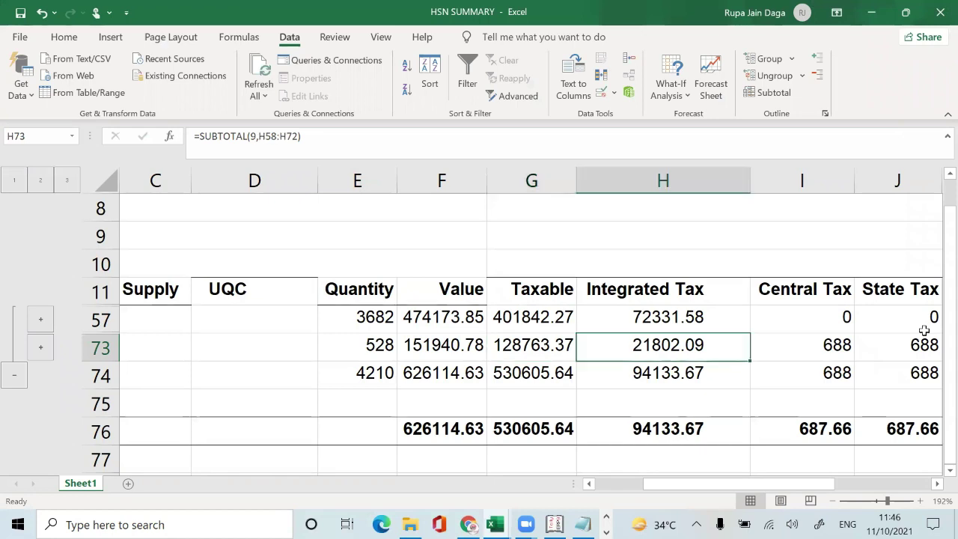
pyautogui.press('Left')
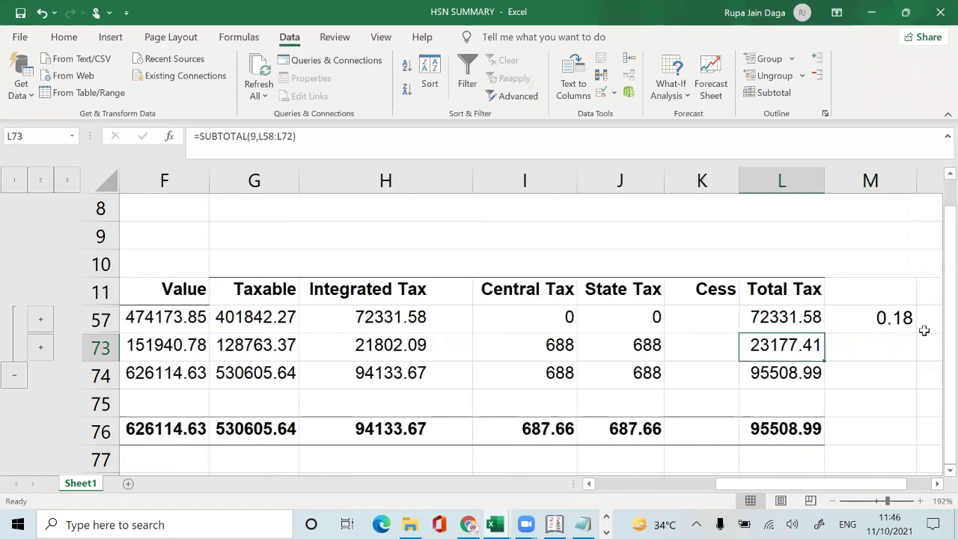
pyautogui.press('Right')
pyautogui.write('=')
pyautogui.press('Left')
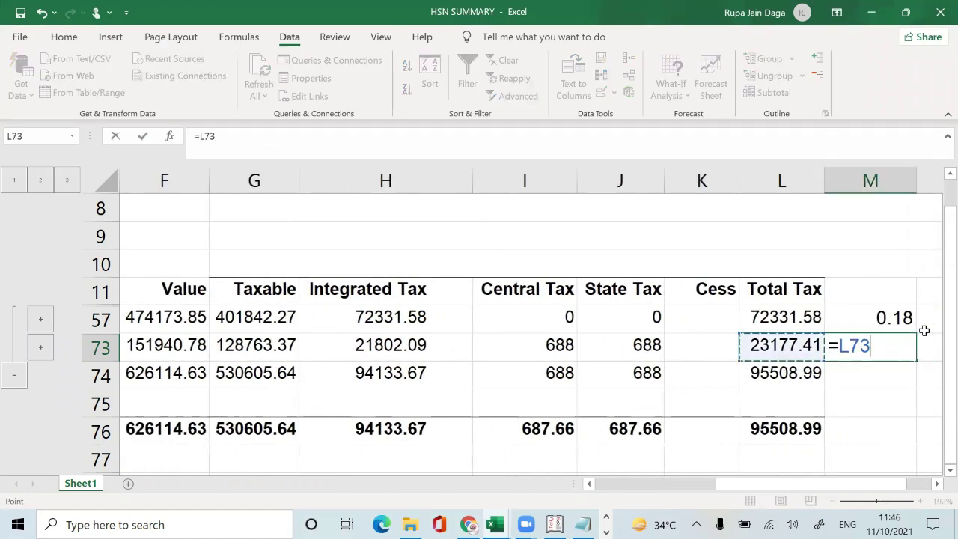
pyautogui.write('/')
pyautogui.press('Left')
pyautogui.press('Left')
pyautogui.press('Left')
pyautogui.press('Left')
pyautogui.press('Left')
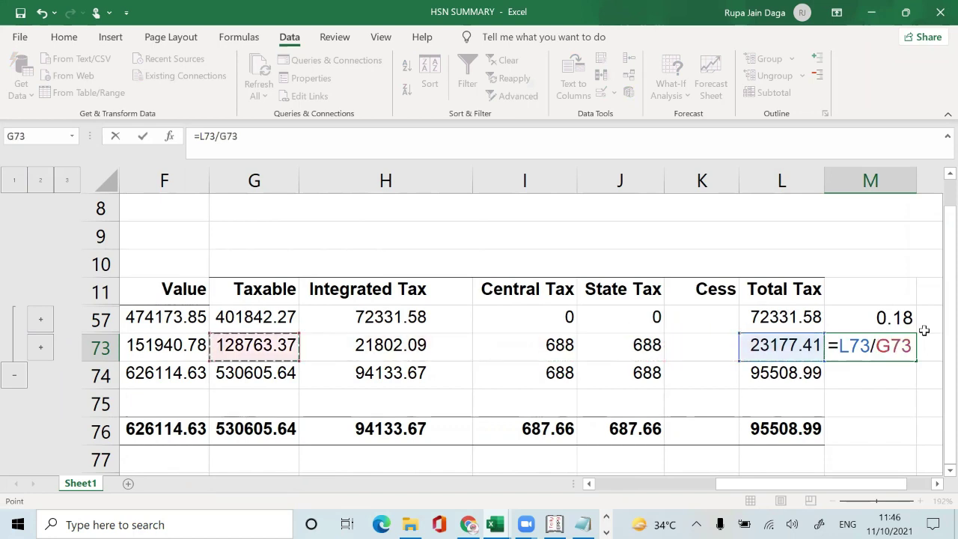
pyautogui.press('Return')
pyautogui.press('Up')
# Step: Set the HSN 3924 rate to 18% in the portal's Rate dropdown
pyautogui.hotkey('alt', 'Tab')
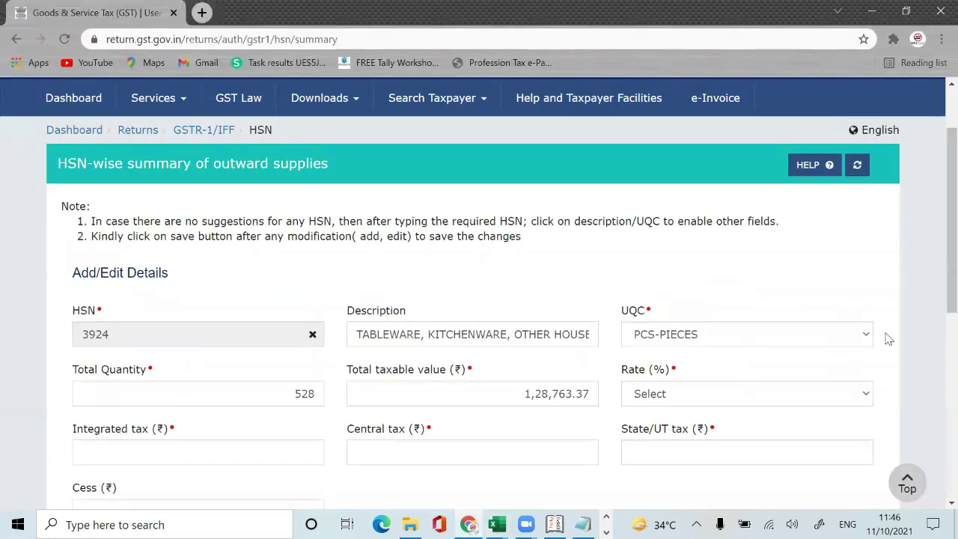
pyautogui.click(732, 399)
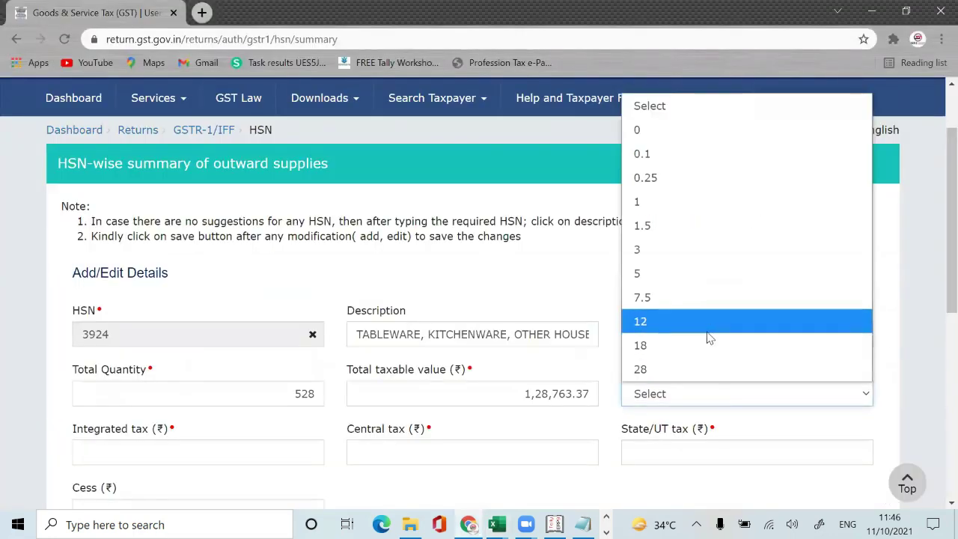
pyautogui.click(709, 337)
pyautogui.click(708, 399)
pyautogui.click(704, 348)
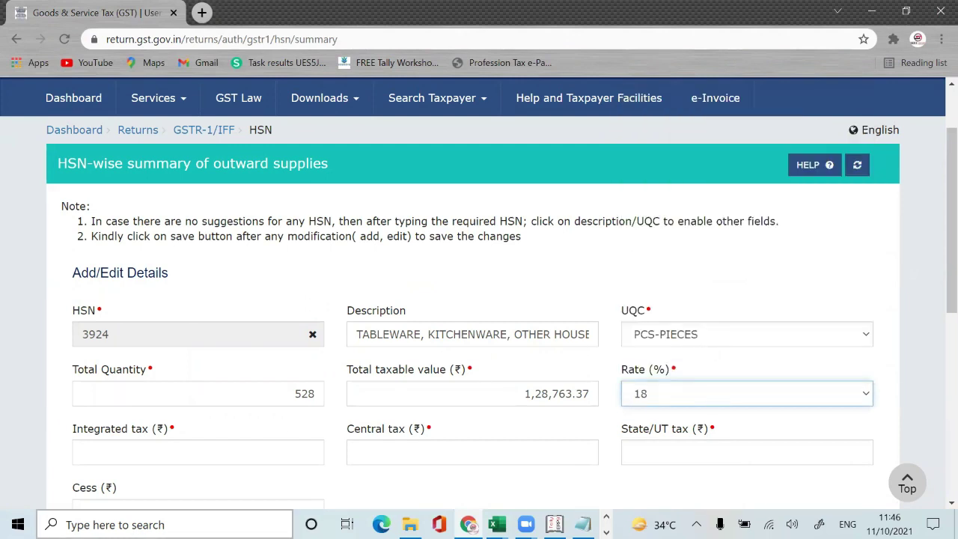
pyautogui.click(239, 449)
pyautogui.hotkey('alt', 'Tab')
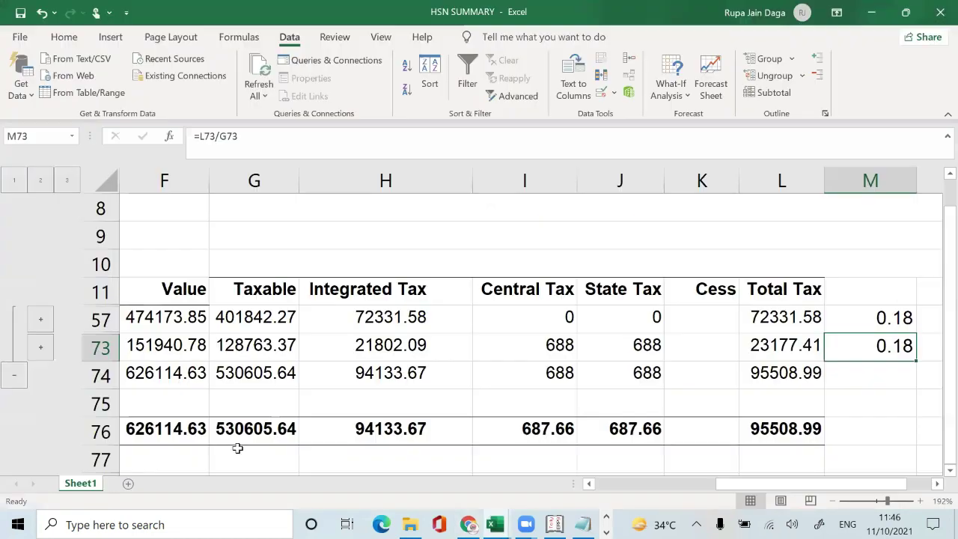
# Step: Enter integrated tax 21,802.09, central tax 688 and State/UT tax 688 from the Excel subtotals
pyautogui.press('Left')
pyautogui.press('Left')
pyautogui.press('Left')
pyautogui.press('Left')
pyautogui.press('Left')
pyautogui.press('Left')
pyautogui.press('Left')
pyautogui.press('Right')
pyautogui.press('Right')
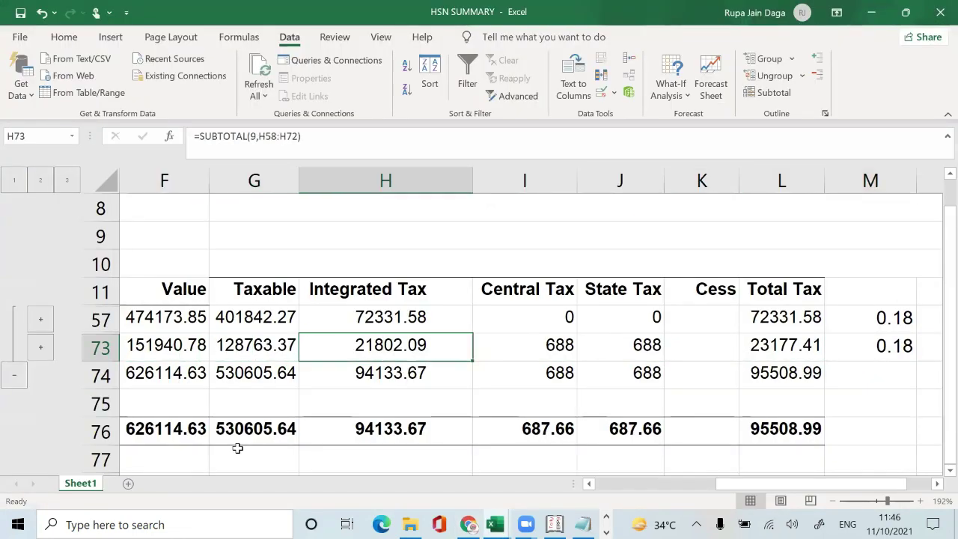
pyautogui.hotkey('alt', 'Tab')
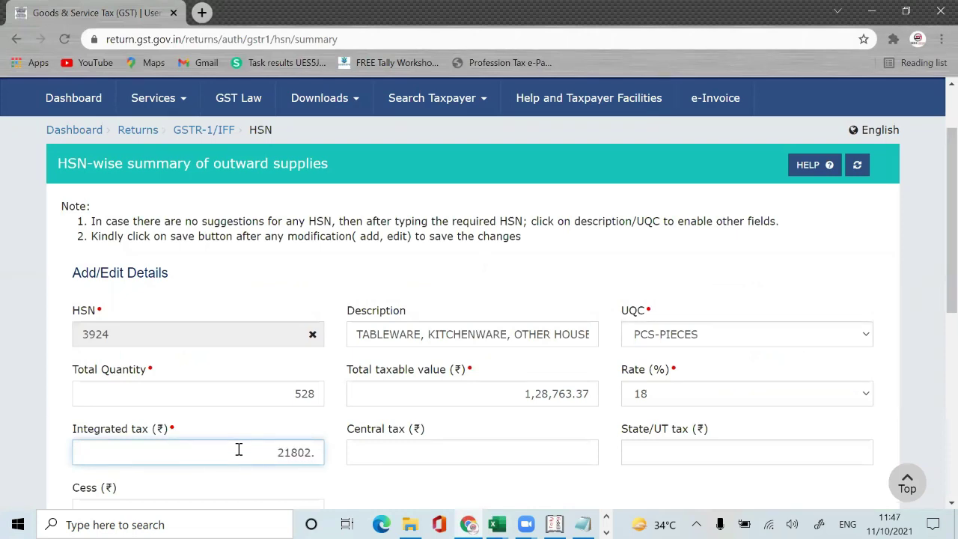
pyautogui.press('Tab')
pyautogui.hotkey('alt', 'Tab')
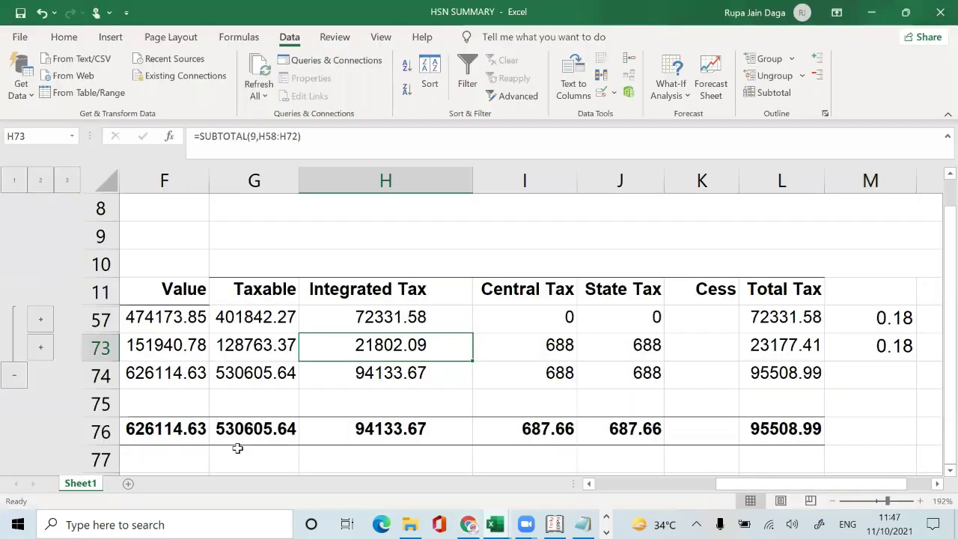
pyautogui.press('Right')
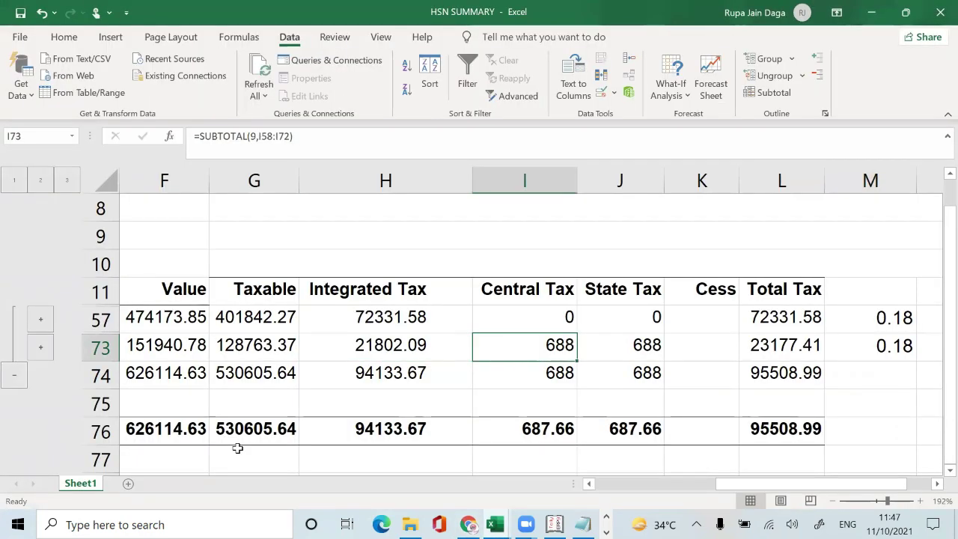
pyautogui.hotkey('alt', 'Tab')
pyautogui.write('68')
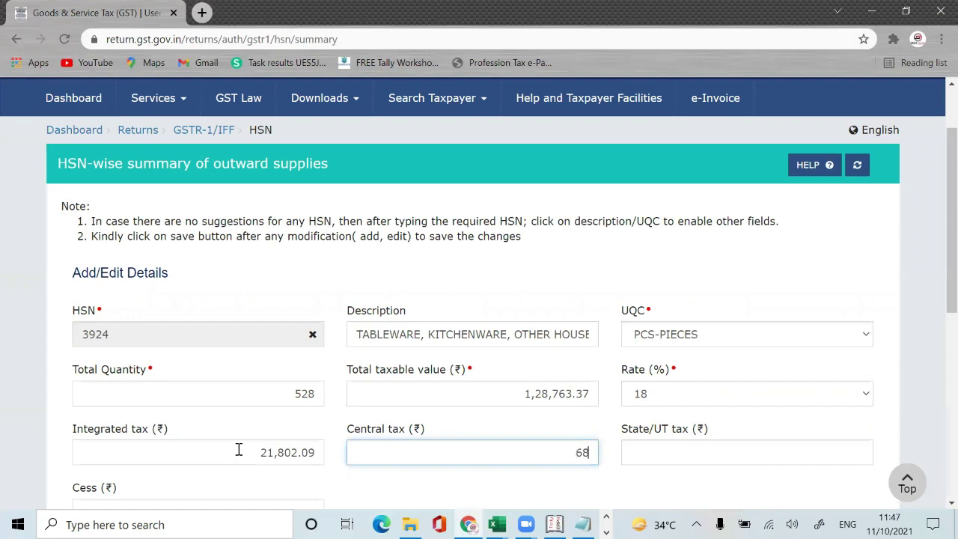
pyautogui.write('8')
pyautogui.press('Tab')
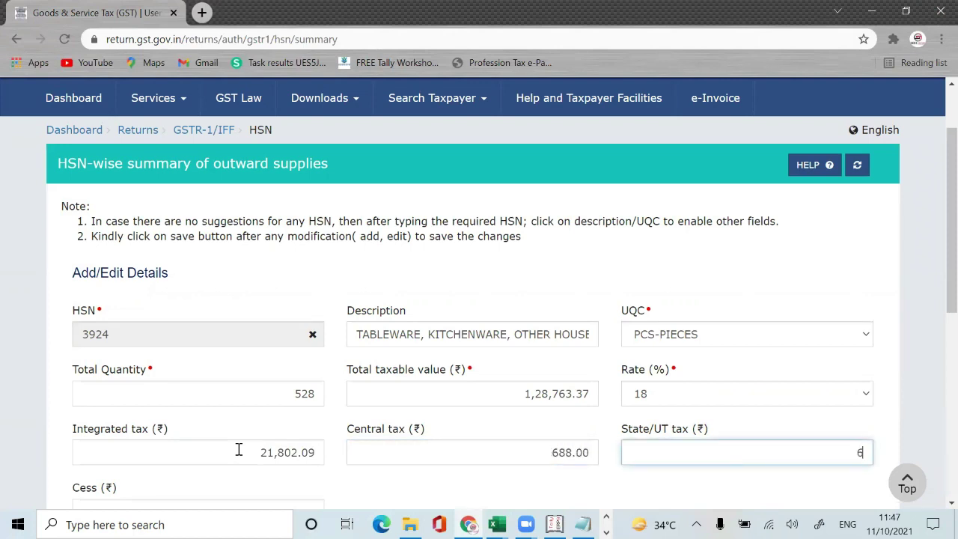
pyautogui.click(901, 281)
# Step: Add the HSN 3924 row and save it
pyautogui.scroll(-3, 934, 250)
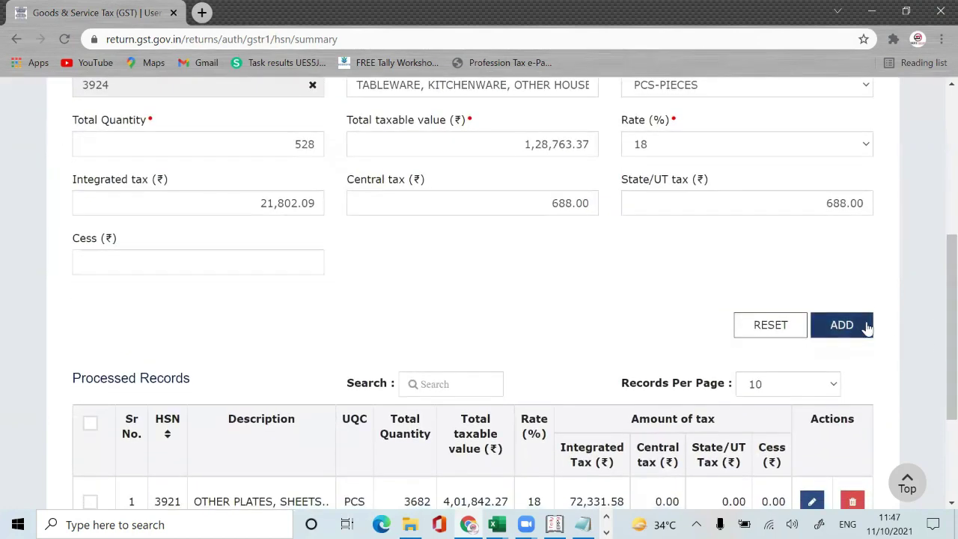
pyautogui.moveTo(939, 300); pyautogui.dragTo(938, 323)
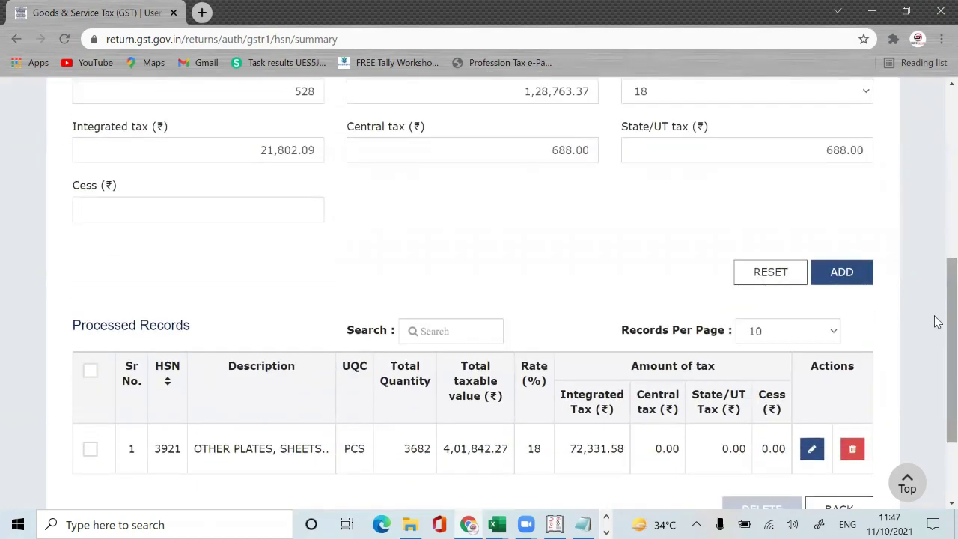
pyautogui.click(857, 273)
pyautogui.moveTo(938, 183); pyautogui.dragTo(937, 395)
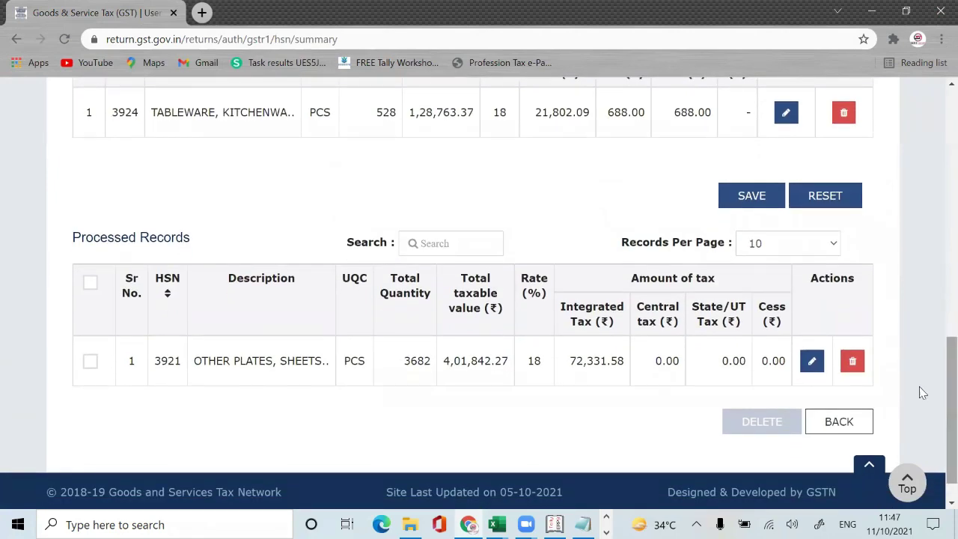
pyautogui.click(764, 196)
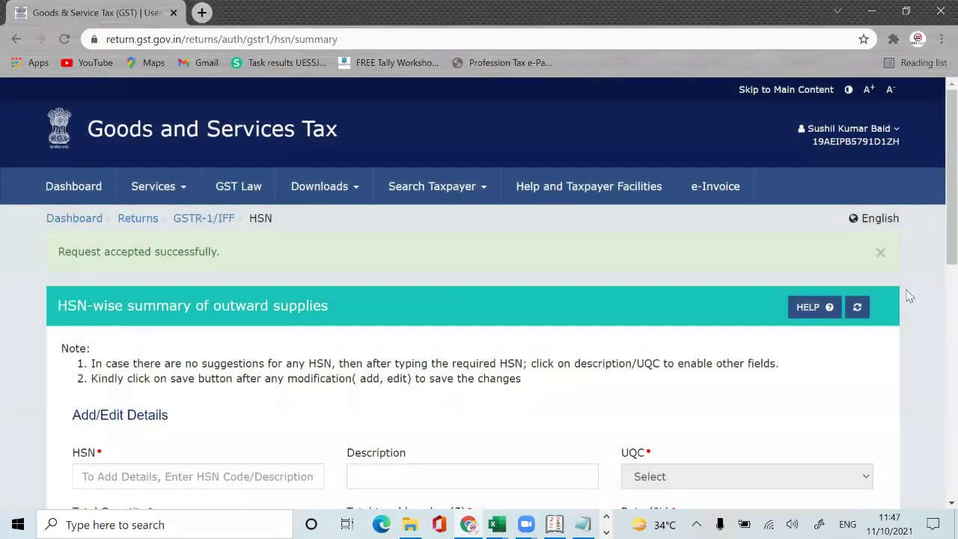
# Step: Close the 'Request accepted successfully' alert and scroll to the Pending Records showing HSN 3924 and 3921
pyautogui.click(880, 253)
pyautogui.scroll(-7, 937, 220)
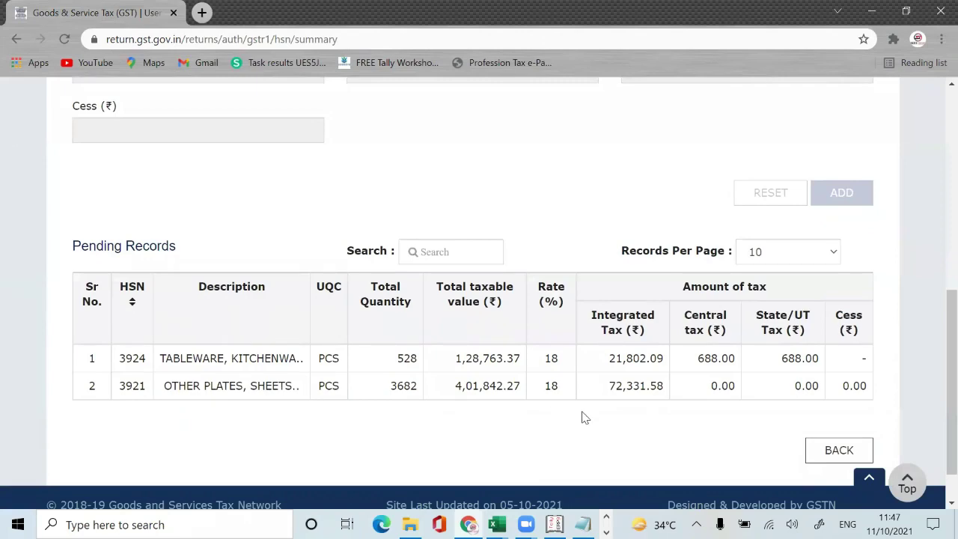
# Step: Compare the Excel row 73 value subtotals with the portal's pending HSN records
pyautogui.hotkey('alt', 'Tab')
pyautogui.press('Left')
pyautogui.press('Left')
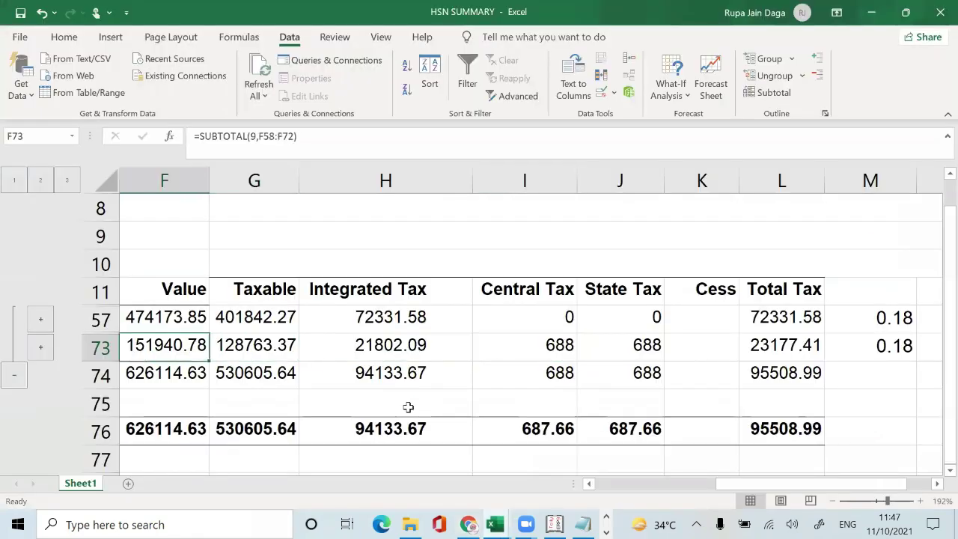
pyautogui.press('Left')
pyautogui.press('Left')
pyautogui.press('Left')
pyautogui.press('Right')
pyautogui.press('Right')
pyautogui.hotkey('alt', 'Tab')
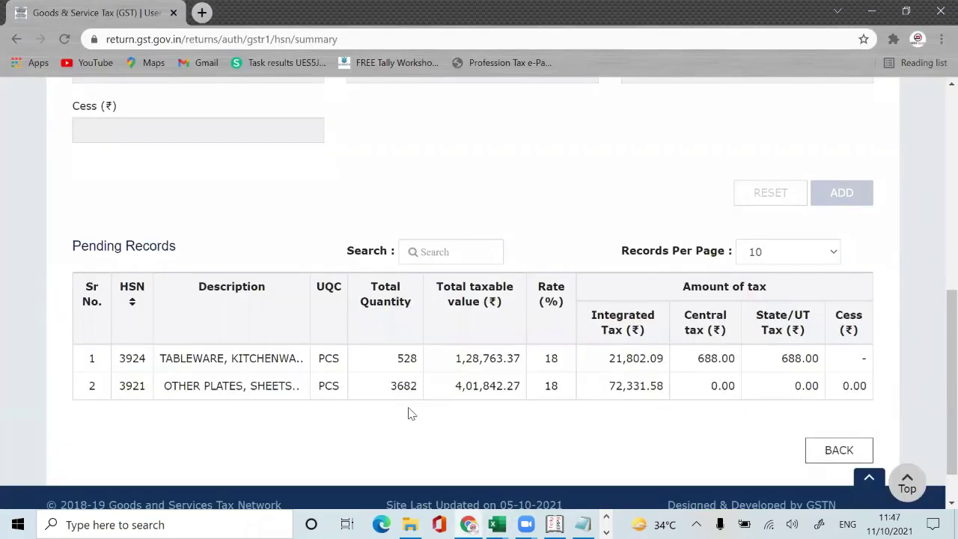
pyautogui.hotkey('alt', 'Tab')
pyautogui.press('Right')
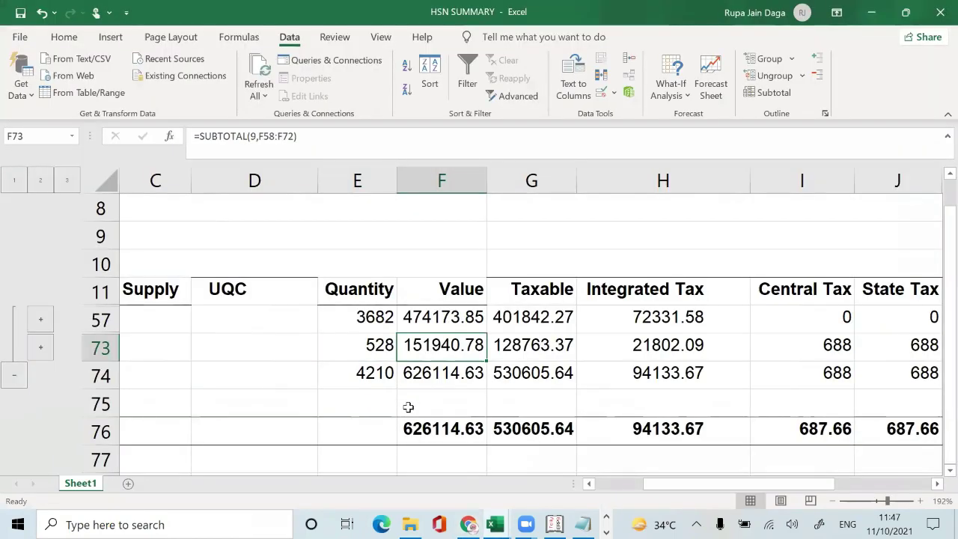
pyautogui.hotkey('alt', 'Tab')
pyautogui.hotkey('alt', 'Tab')
pyautogui.press('Right')
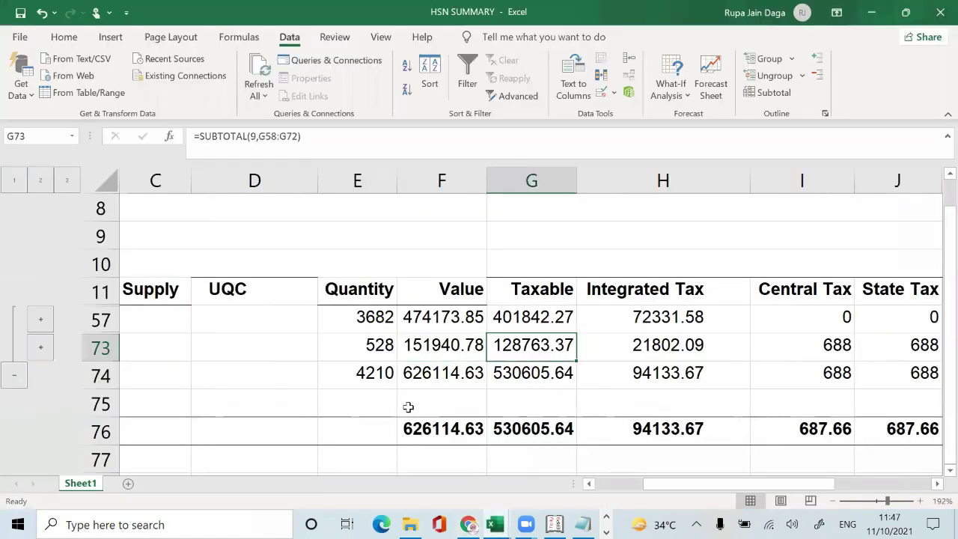
pyautogui.hotkey('alt', 'Tab')
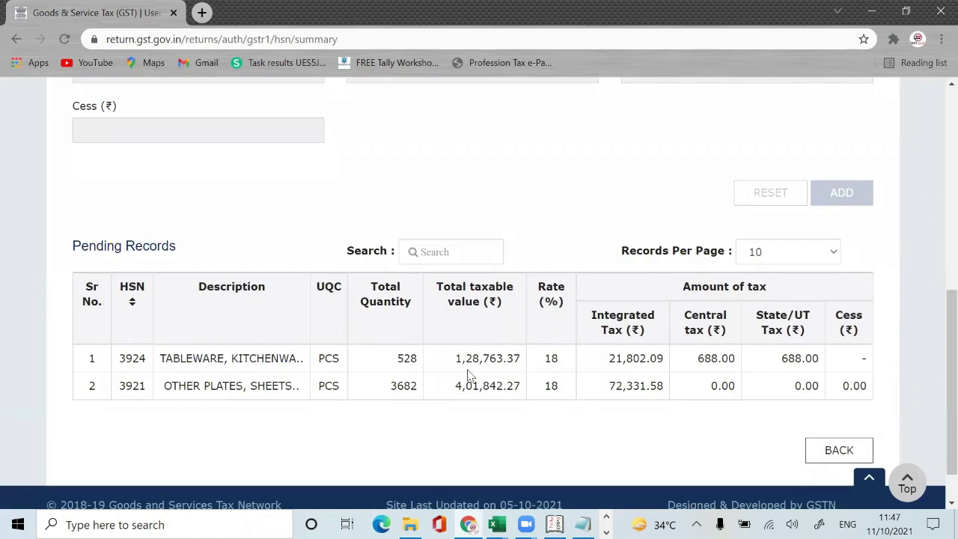
# Step: Check taxable subtotals 401842.27 and 128763.37 and the 18% rate against the pending records
pyautogui.hotkey('alt', 'Tab')
pyautogui.press('Up')
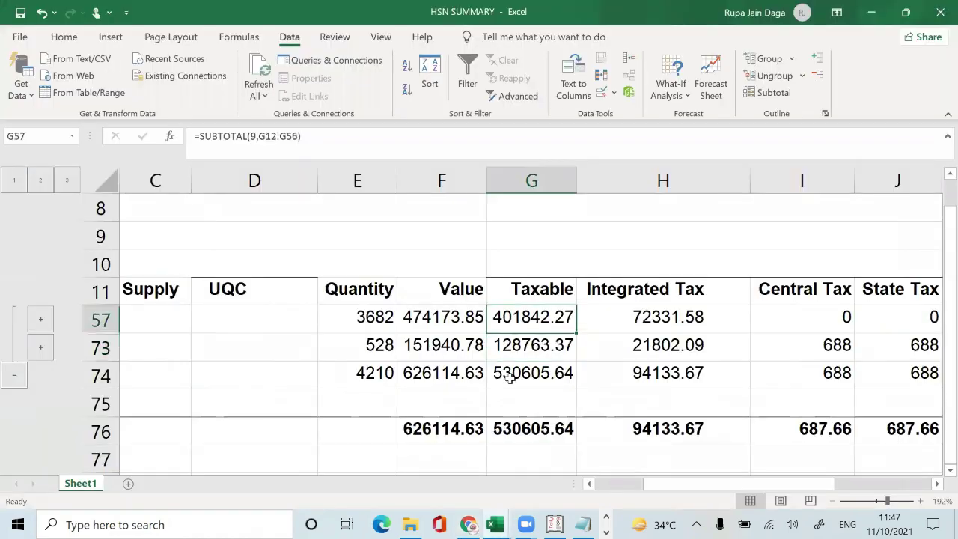
pyautogui.hotkey('alt', 'Tab')
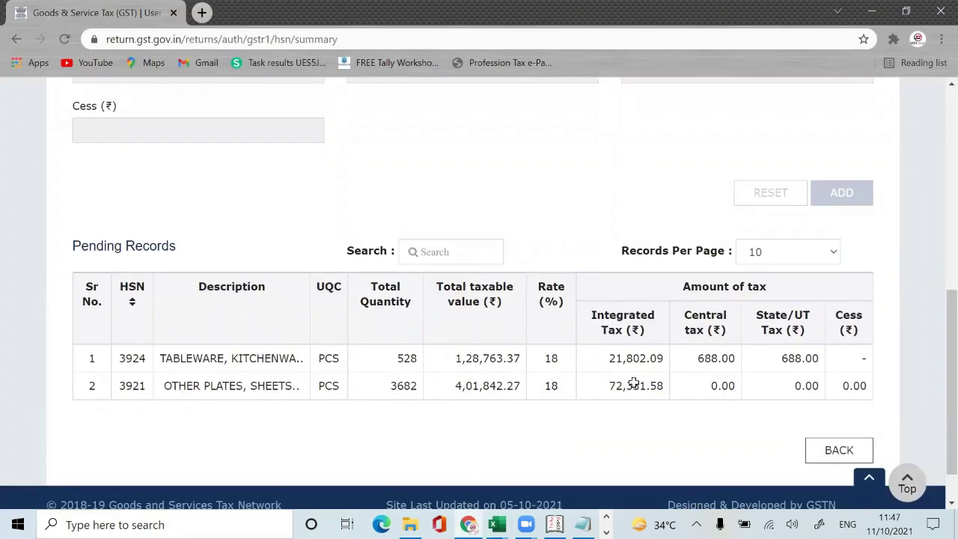
pyautogui.hotkey('alt', 'Tab')
pyautogui.press('Right')
pyautogui.press('Right')
pyautogui.press('Right')
pyautogui.press('Right')
pyautogui.press('Right')
pyautogui.press('Right')
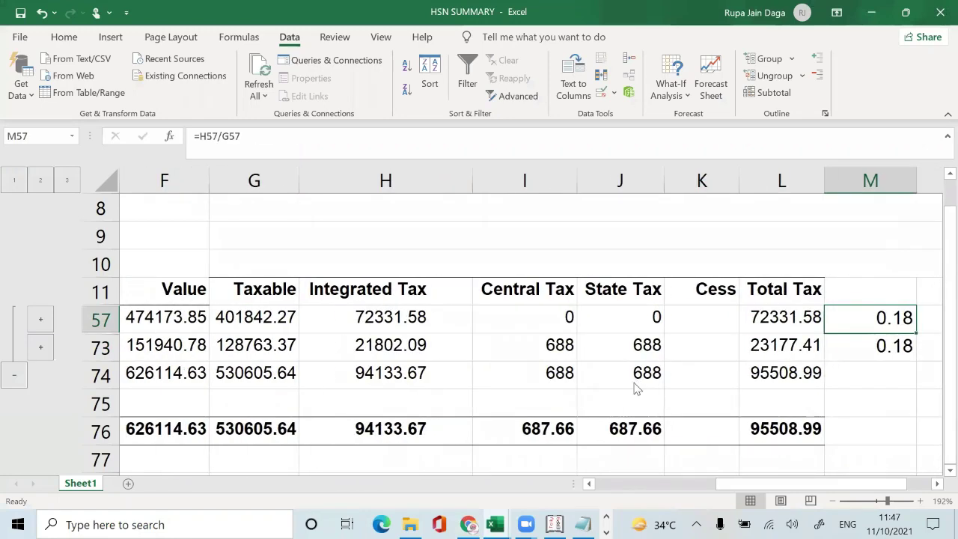
pyautogui.hotkey('alt', 'Tab')
pyautogui.hotkey('alt', 'Tab')
pyautogui.hotkey('alt', 'Tab')
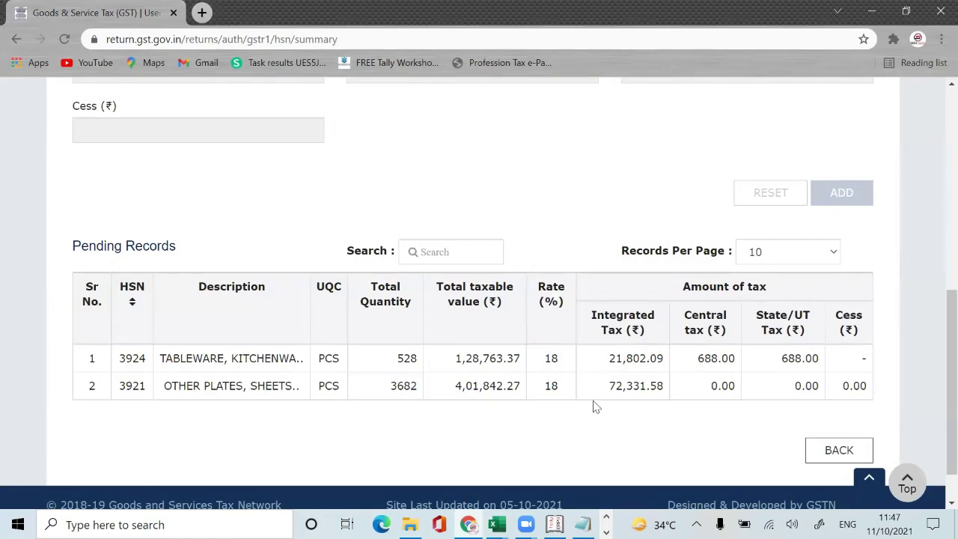
pyautogui.hotkey('alt', 'Tab')
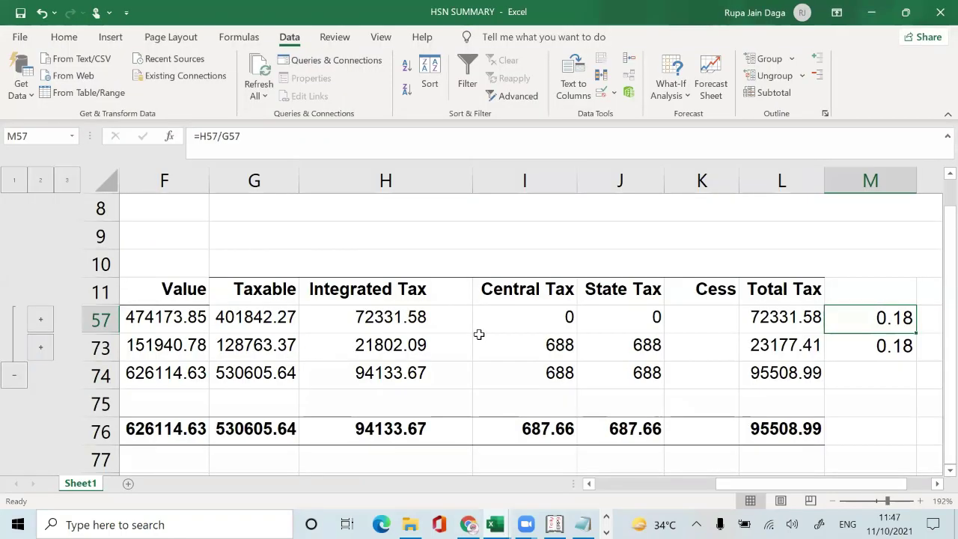
pyautogui.hotkey('alt', 'Tab')
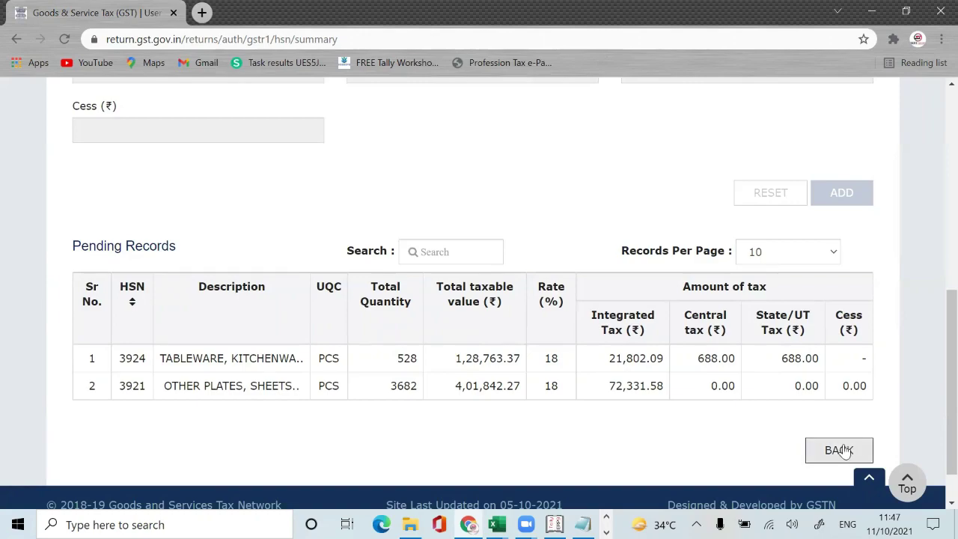
# Step: Go back to the September GSTR-1 overview and refresh its summary tiles
pyautogui.click(839, 450)
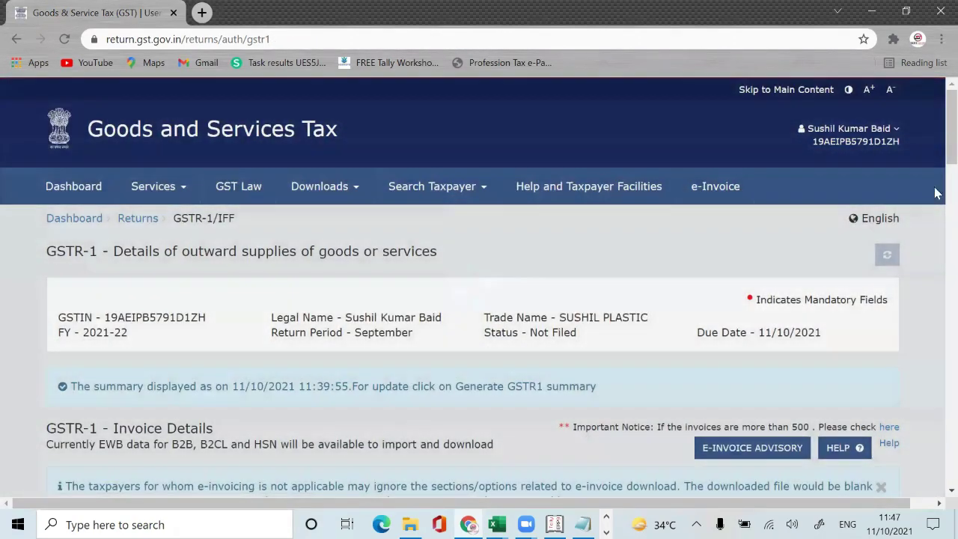
pyautogui.scroll(-5, 937, 209)
pyautogui.scroll(6, 937, 209)
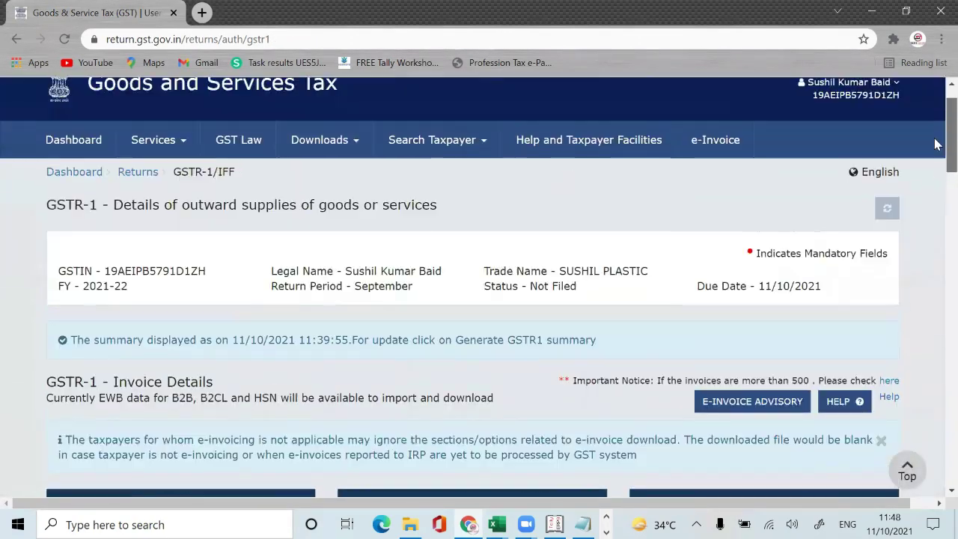
pyautogui.scroll(-1, 776, 262)
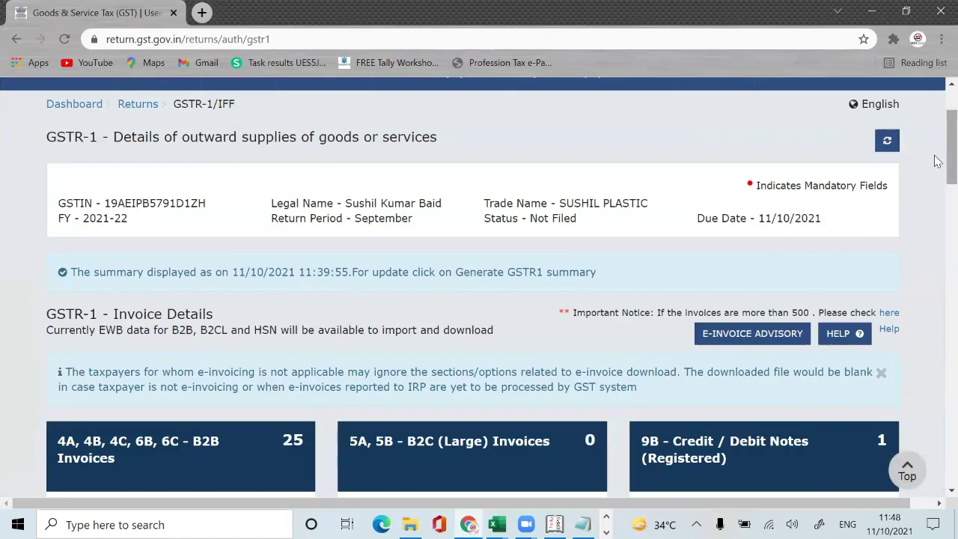
pyautogui.click(887, 139)
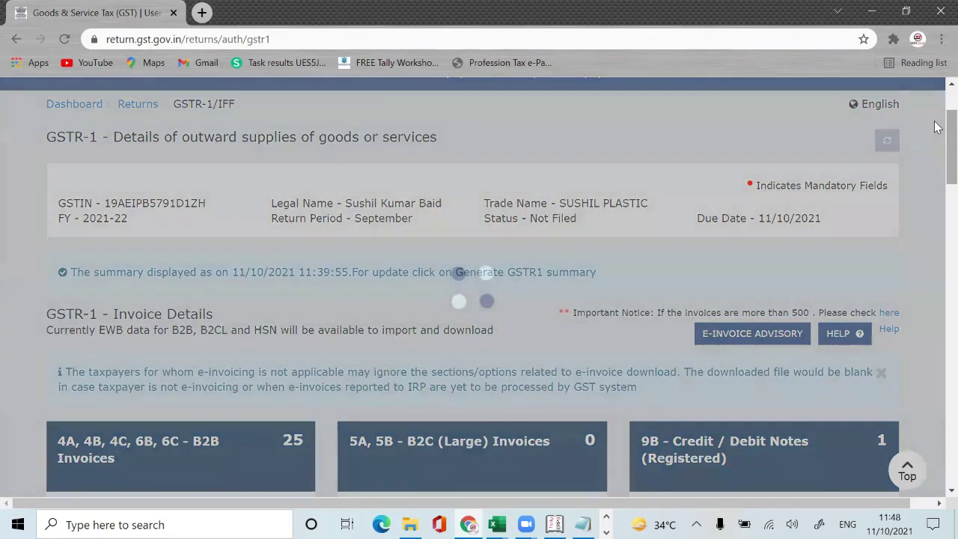
# Step: Try GENERATE GSTR1 SUMMARY, dismiss the refusal that it was recently generated (retry after 11:49:55)
pyautogui.scroll(-10, 937, 287)
pyautogui.scroll(-10, 937, 287)
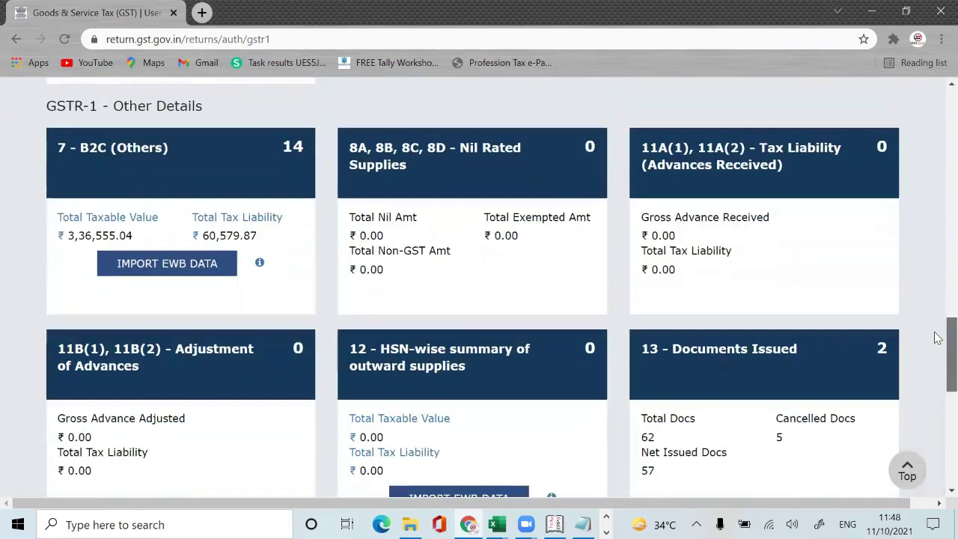
pyautogui.scroll(4, 937, 366)
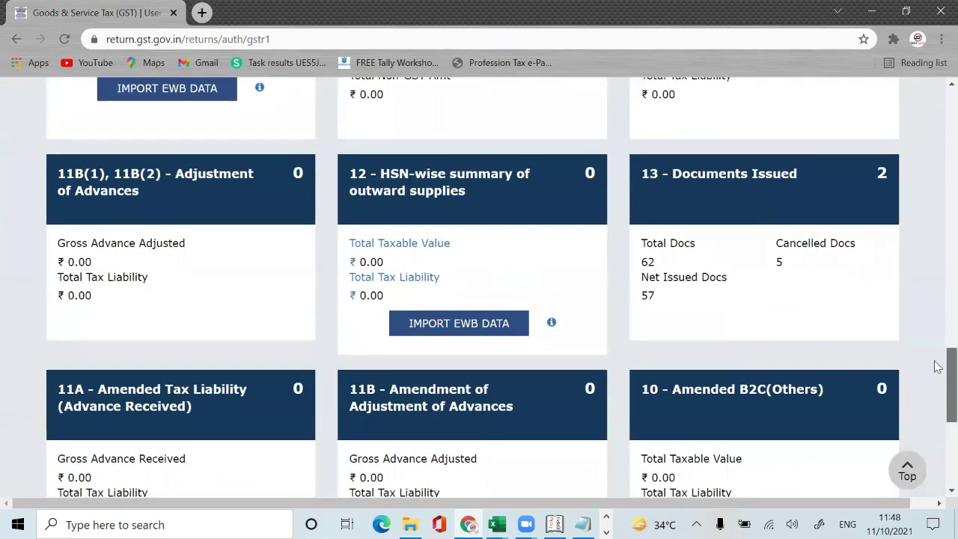
pyautogui.scroll(-3, 937, 367)
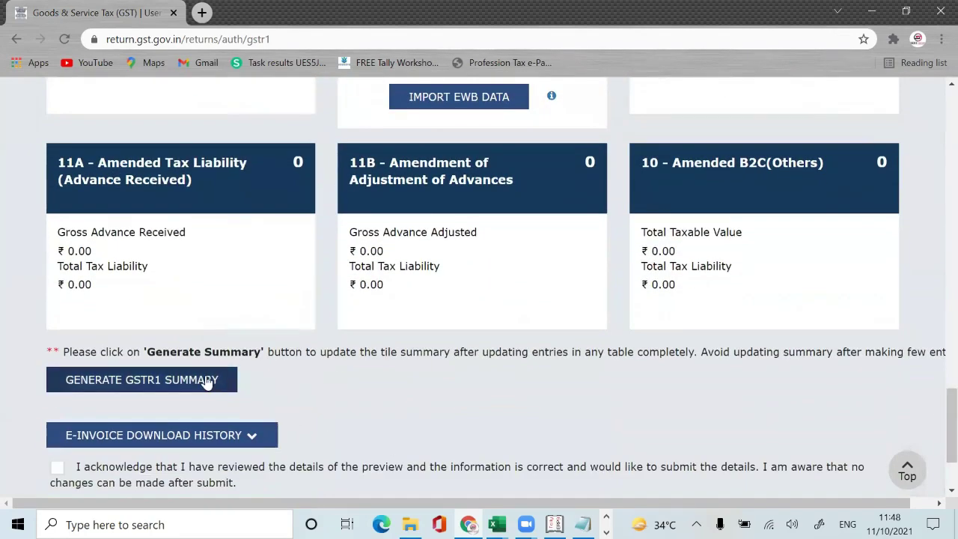
pyautogui.click(208, 382)
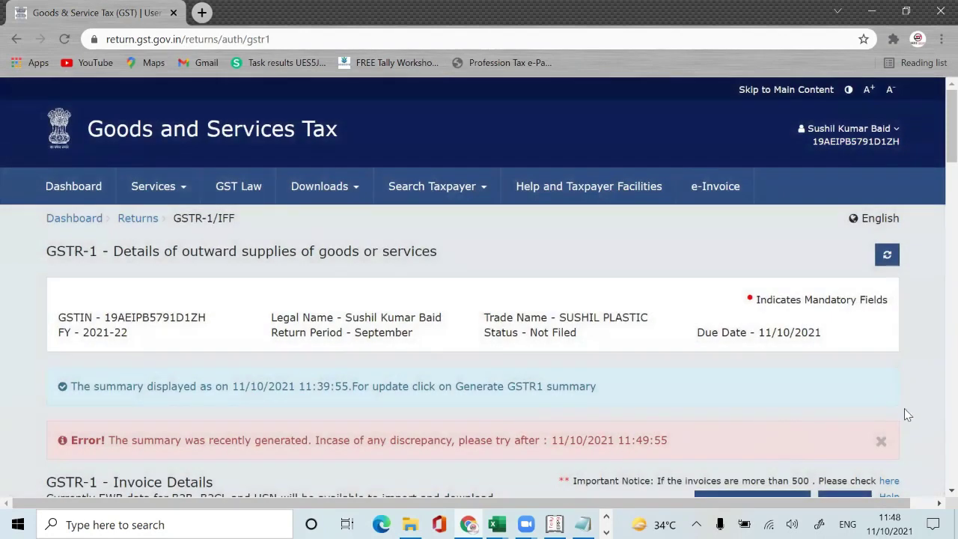
pyautogui.click(882, 443)
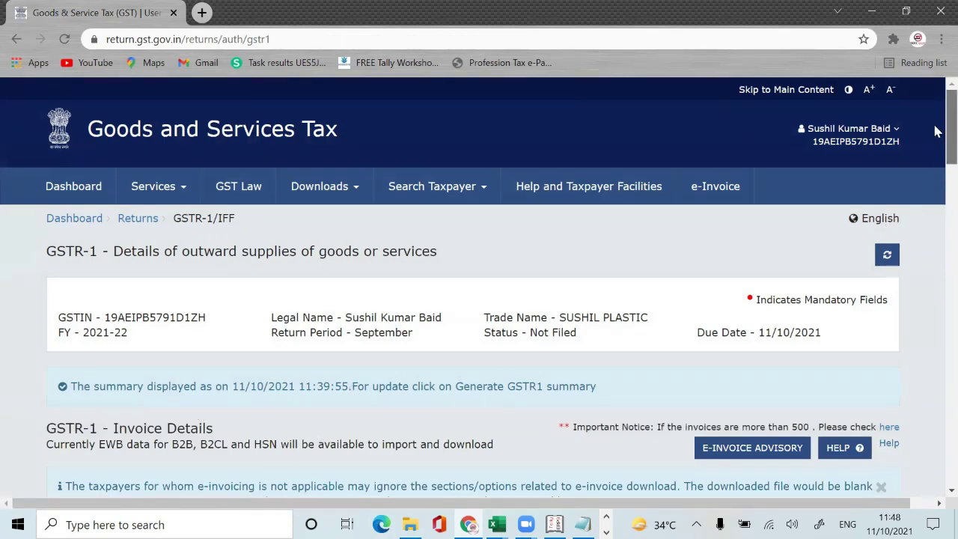
pyautogui.scroll(-20, 938, 134)
pyautogui.scroll(-3, 919, 421)
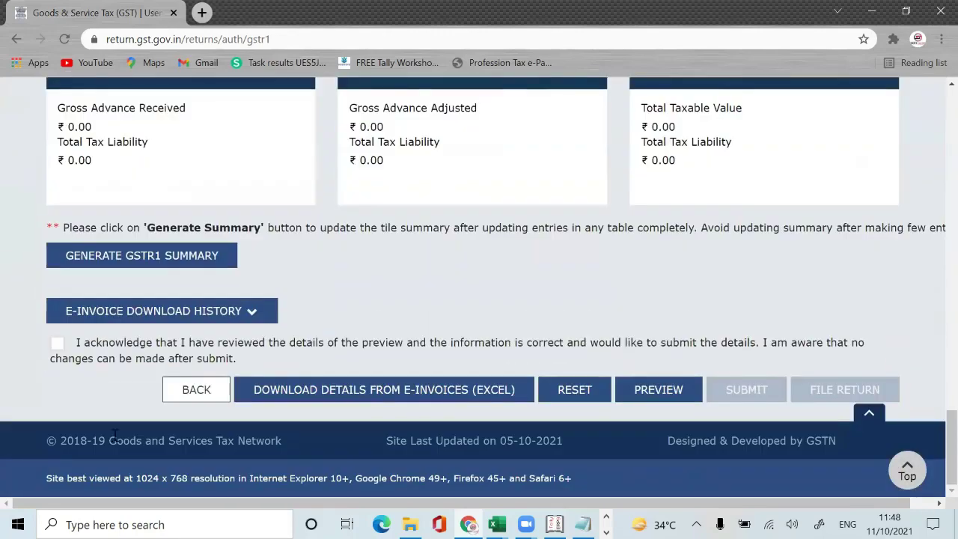
# Step: Search the returns dashboard for Quarter 2 (Jul - Sep), September 2021
pyautogui.click(210, 399)
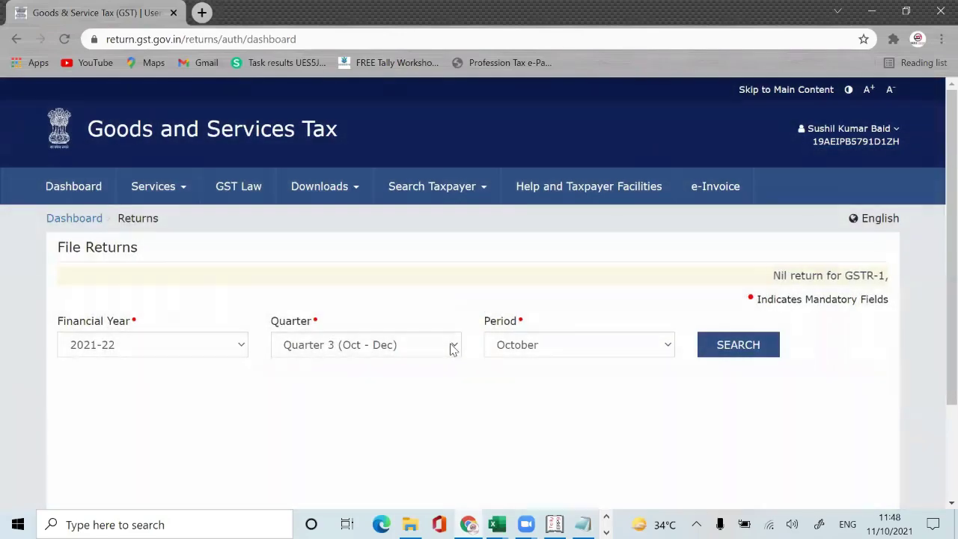
pyautogui.click(452, 346)
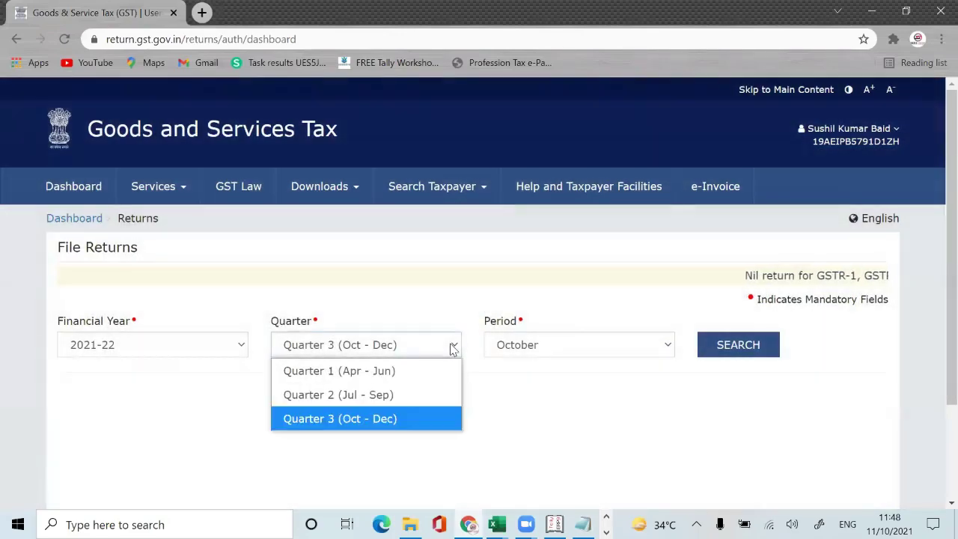
pyautogui.click(397, 394)
pyautogui.click(771, 352)
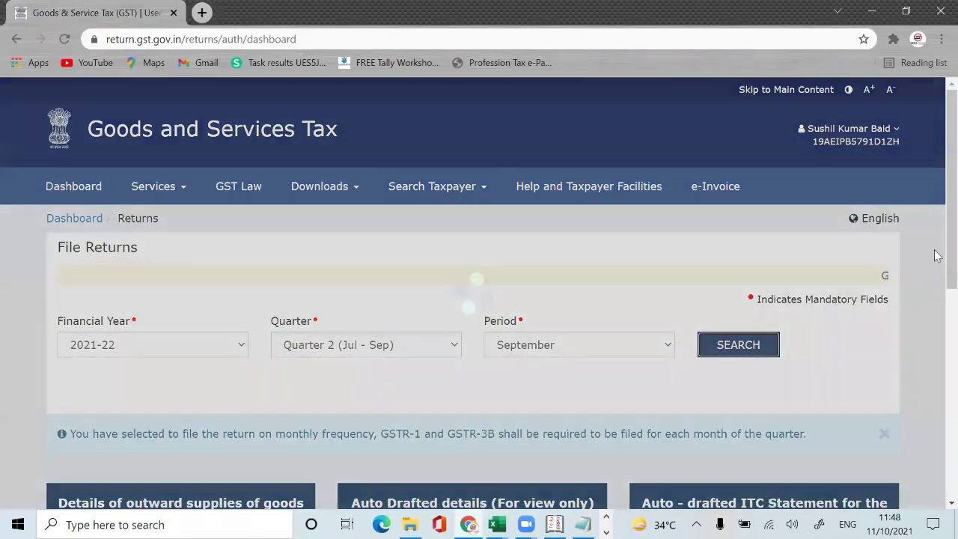
# Step: Prepare GSTR1 online, close the e-invoicing notice and refresh the summary tiles
pyautogui.scroll(-3, 937, 322)
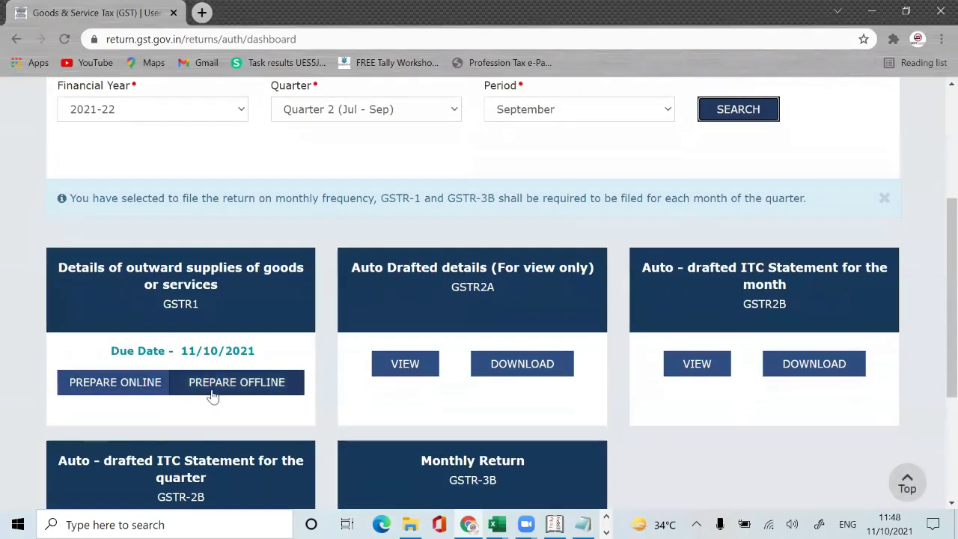
pyautogui.click(146, 383)
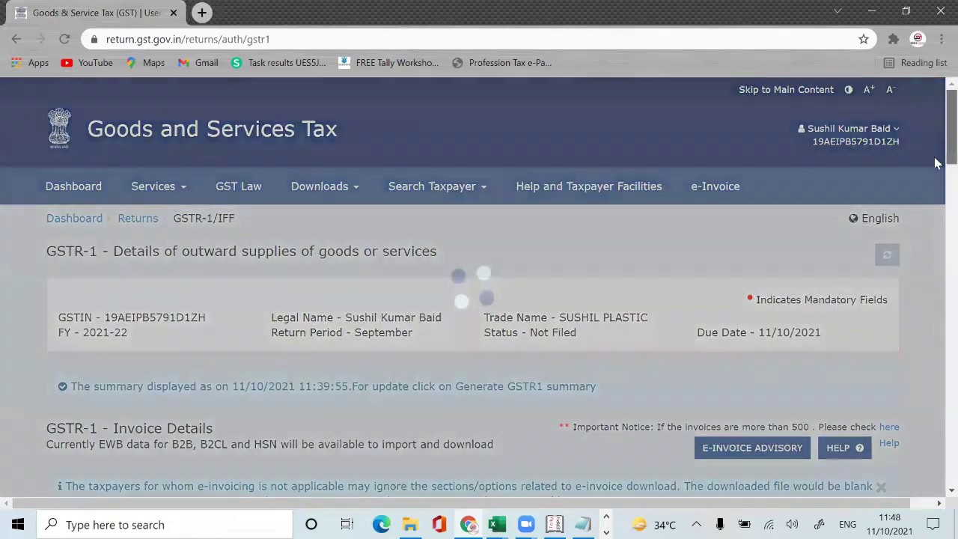
pyautogui.moveTo(935, 163)
pyautogui.mouseDown()
pyautogui.moveTo(937, 348)
pyautogui.moveTo(938, 148)
pyautogui.mouseUp()
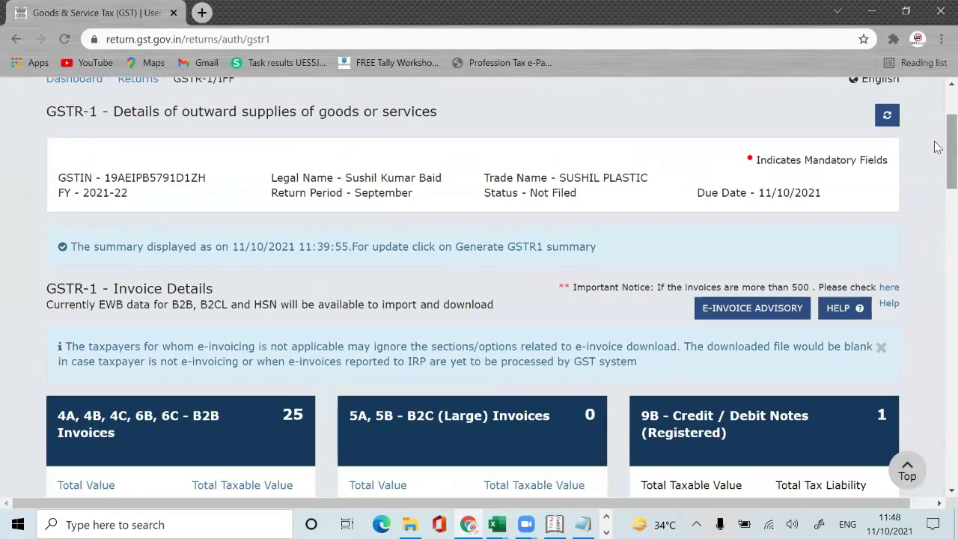
pyautogui.click(883, 348)
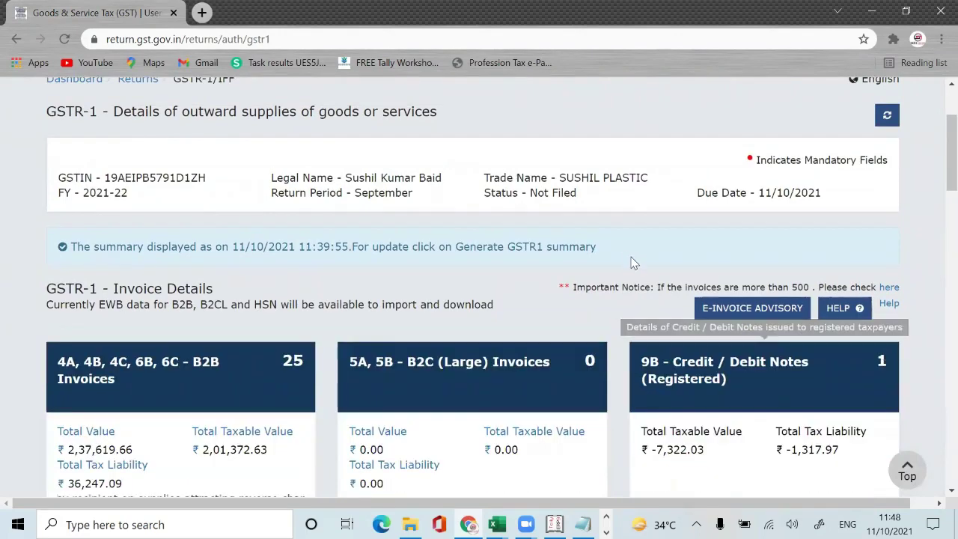
pyautogui.click(889, 119)
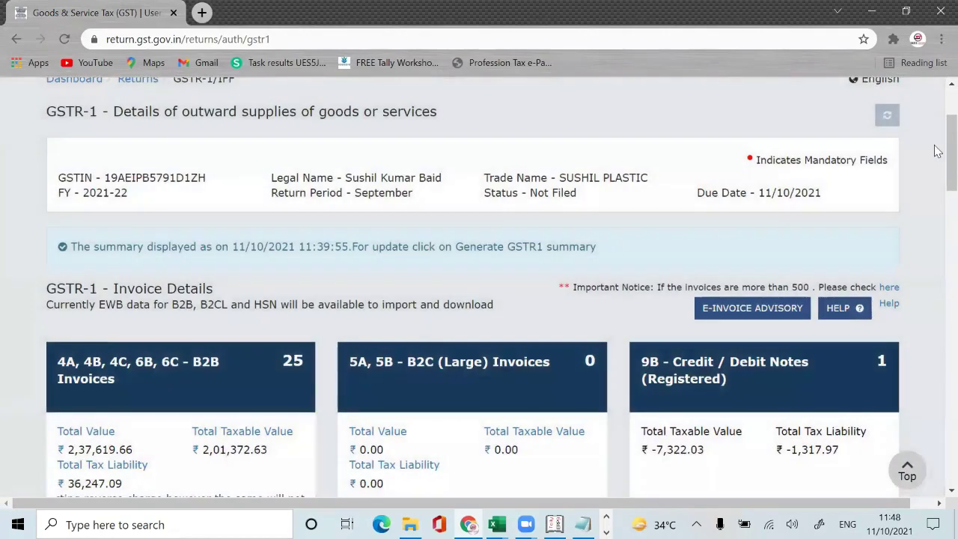
pyautogui.moveTo(938, 150); pyautogui.dragTo(937, 380)
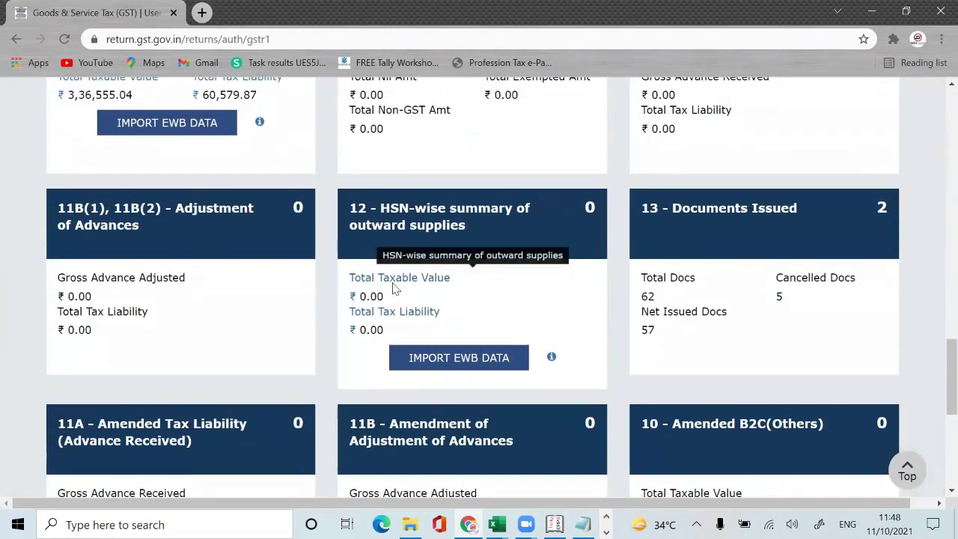
# Step: Open the 12 - HSN-wise summary tile to verify 3924 and 3921 are processed, then return to GSTR-1
pyautogui.click(395, 288)
pyautogui.scroll(-10, 926, 389)
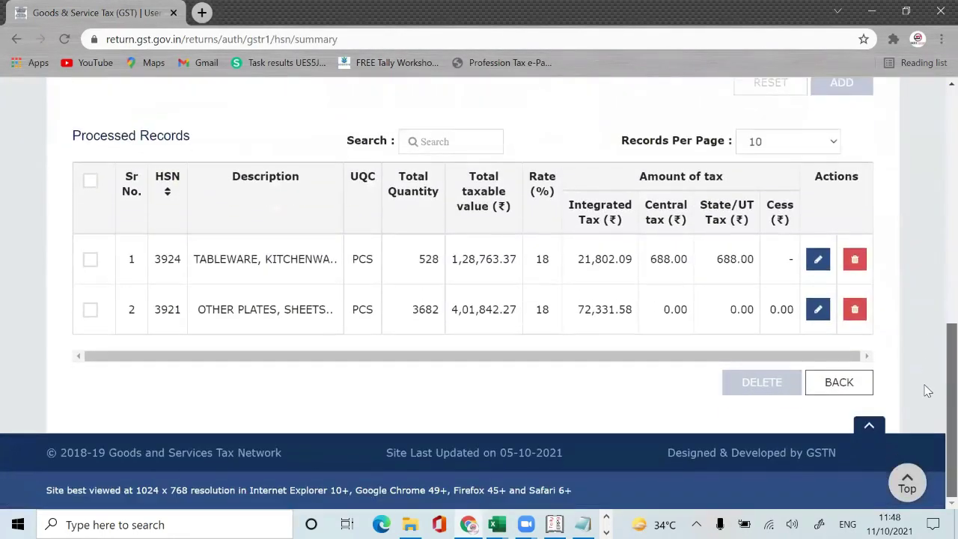
pyautogui.scroll(10, 926, 389)
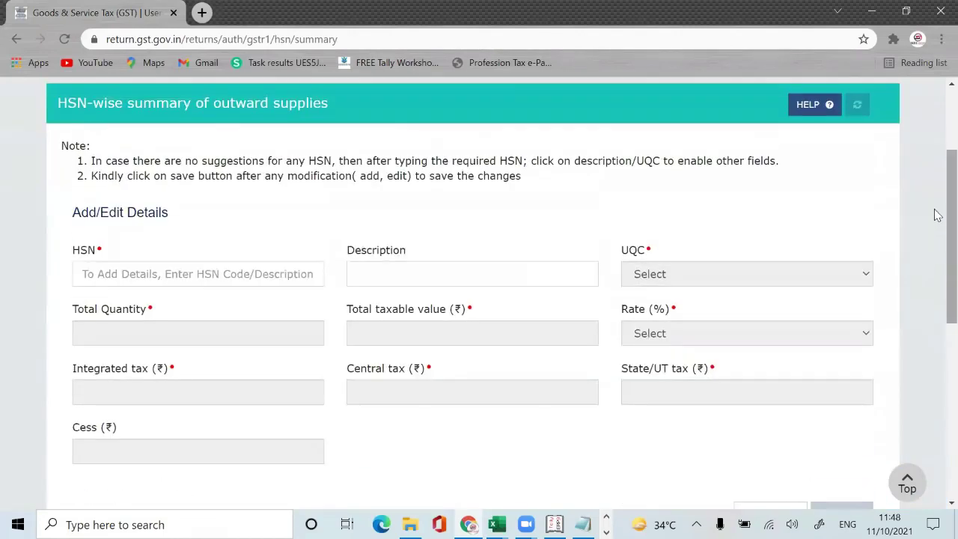
pyautogui.scroll(-6, 916, 381)
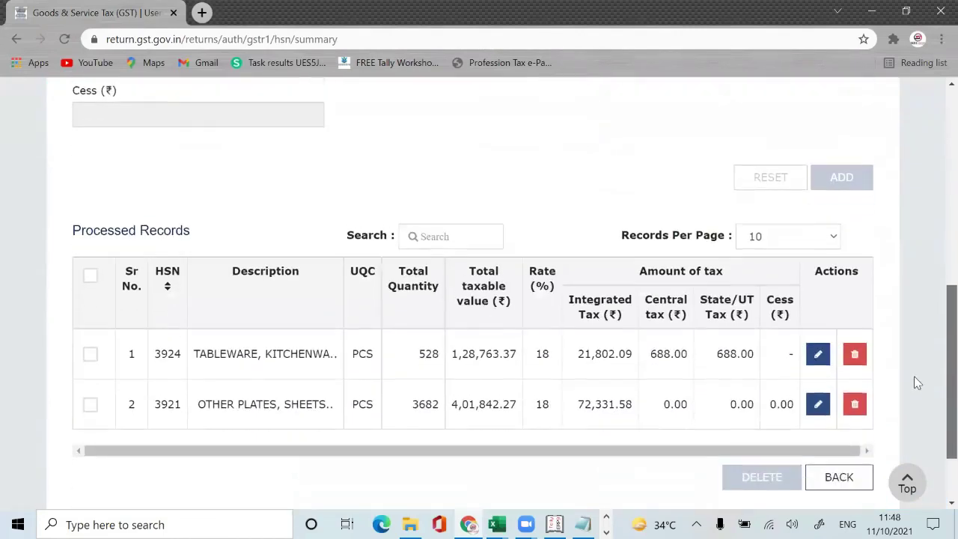
pyautogui.click(854, 391)
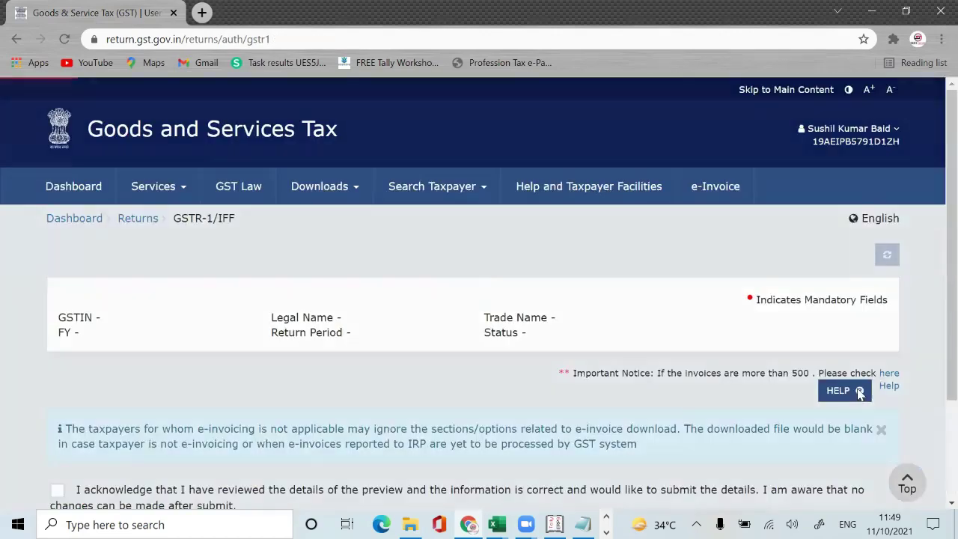
pyautogui.scroll(-15, 935, 337)
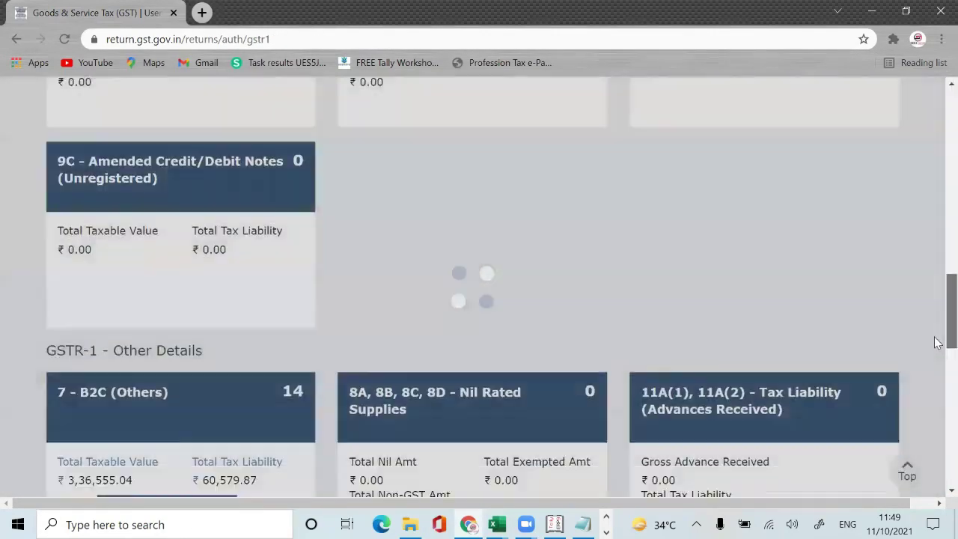
pyautogui.scroll(-4, 938, 401)
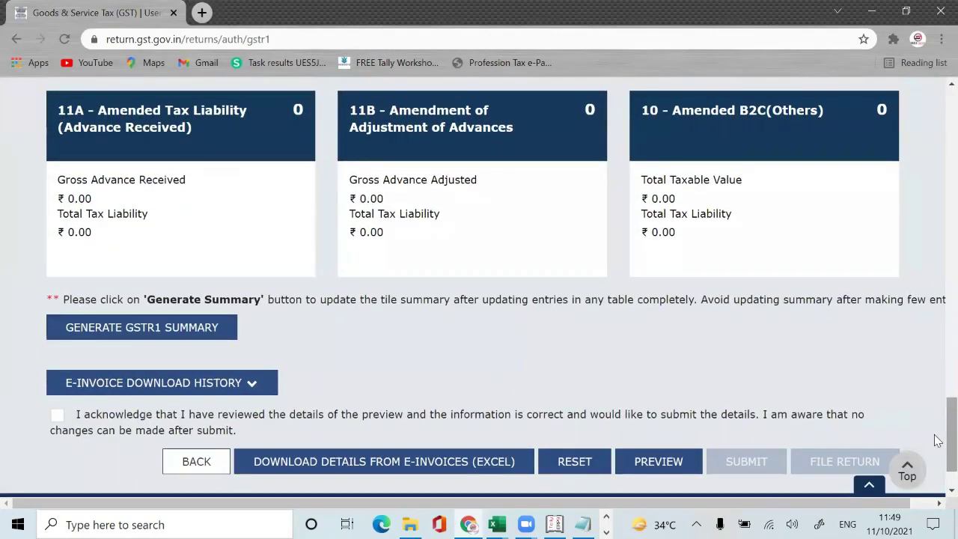
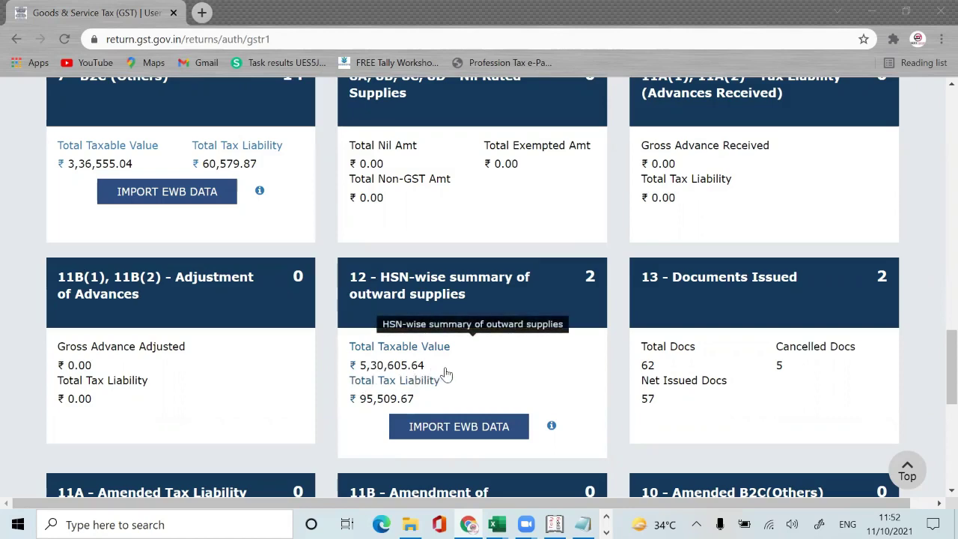
# Step: In the HSN SUMMARY workbook, enter =SUM(H76:J76) in H77 to get the 95508.99 total tax
pyautogui.hotkey('alt', 'Tab')
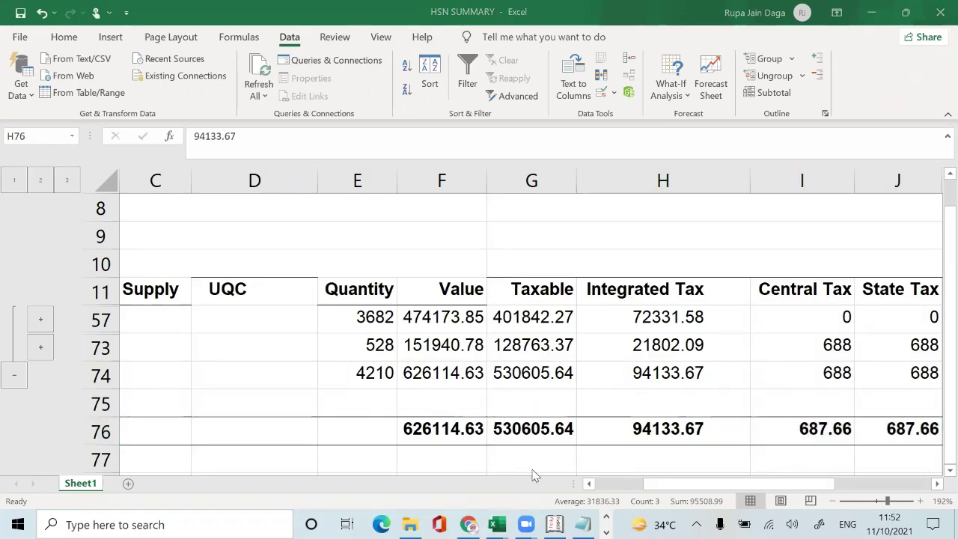
pyautogui.hotkey('alt', 'Tab')
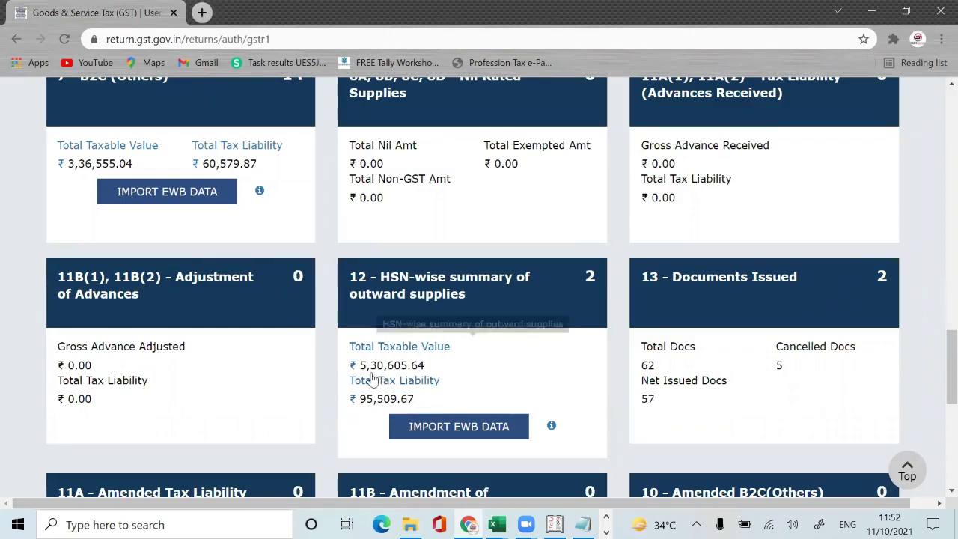
pyautogui.hotkey('alt', 'Tab')
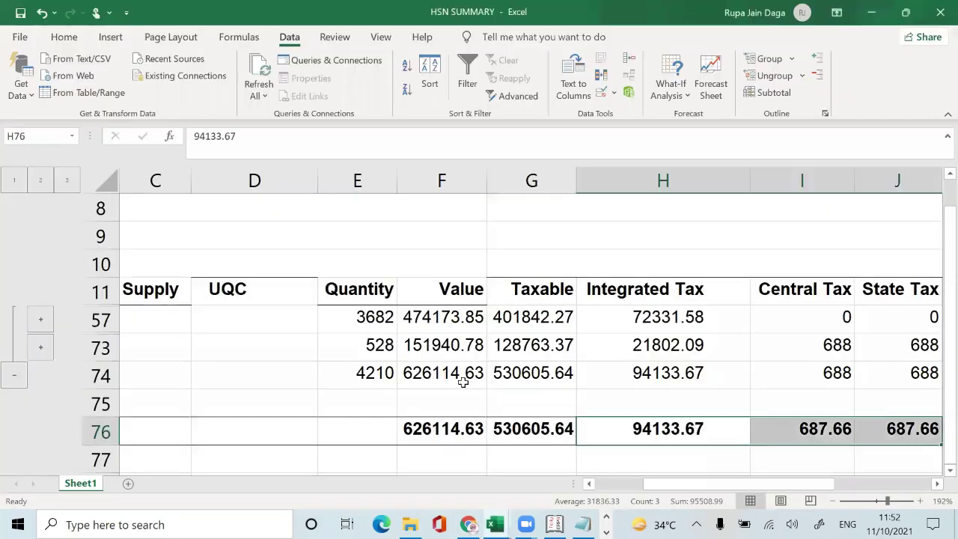
pyautogui.click(665, 435)
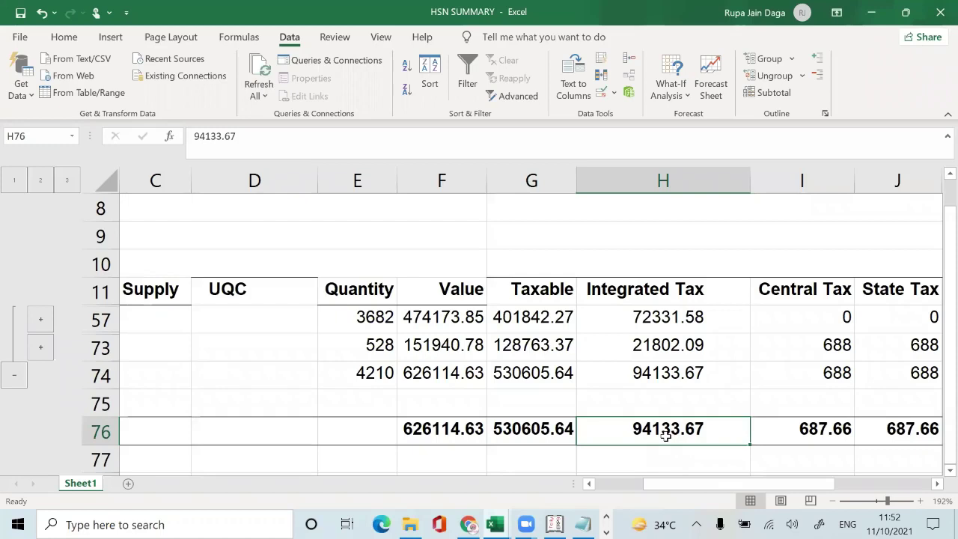
pyautogui.hotkey('shift', 'Right')
pyautogui.hotkey('shift', 'Right')
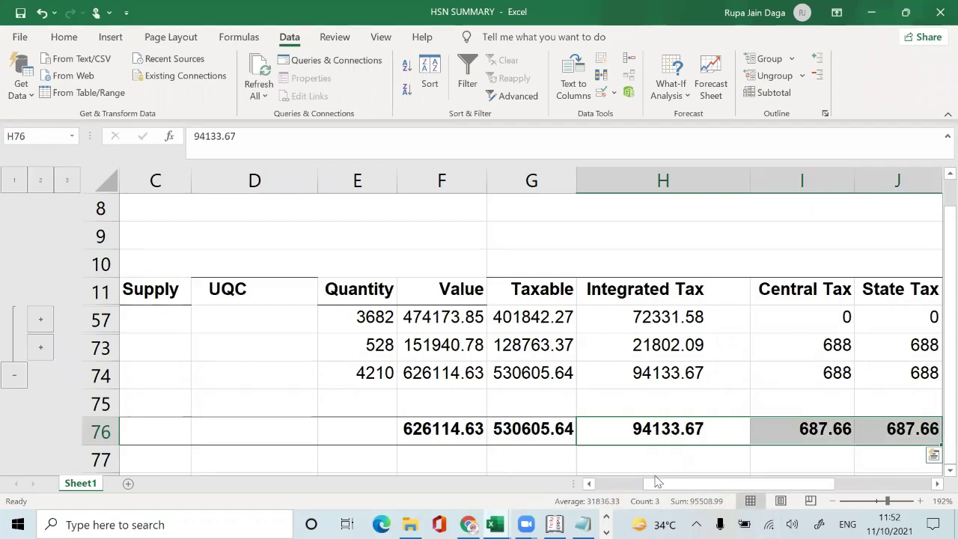
pyautogui.click(704, 459)
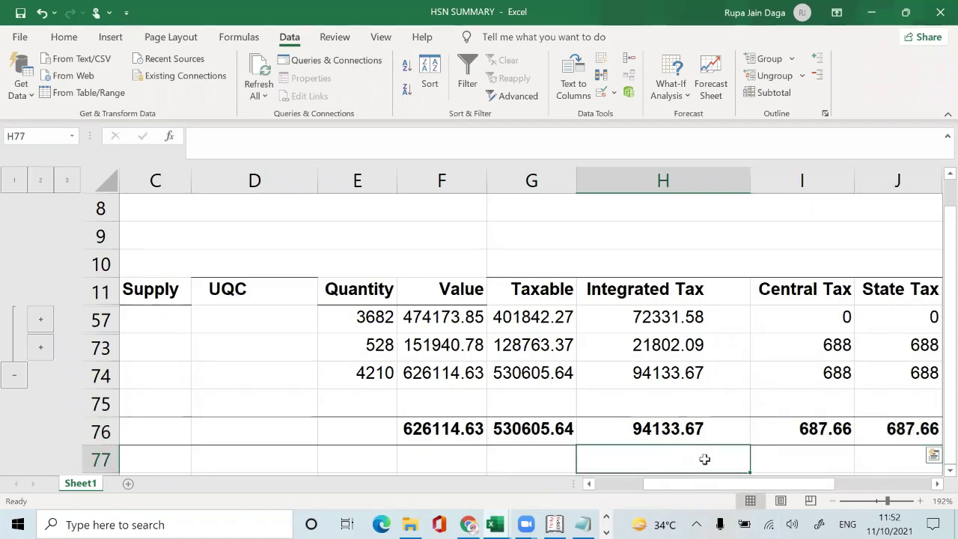
pyautogui.write('=SUM(')
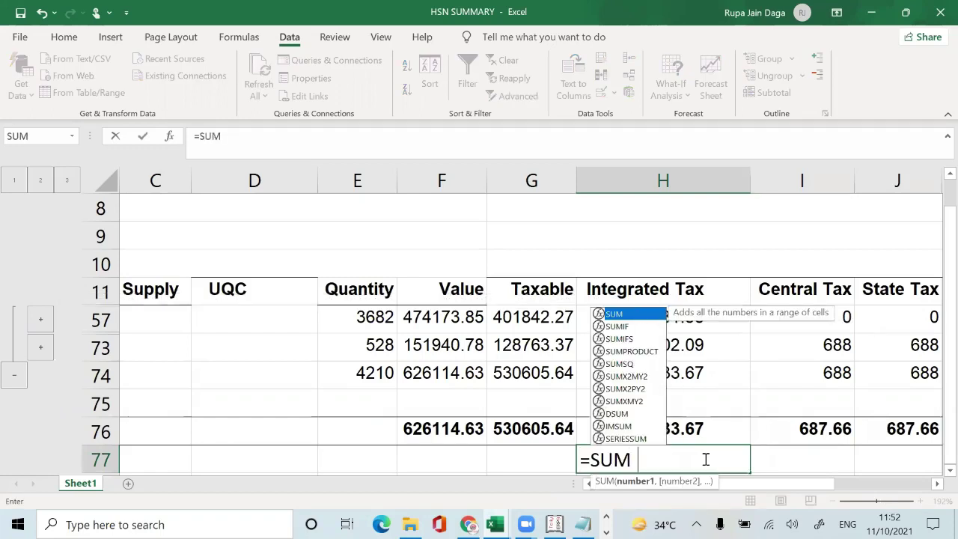
pyautogui.press('Up')
pyautogui.hotkey('shift', 'Right')
pyautogui.hotkey('shift', 'Right')
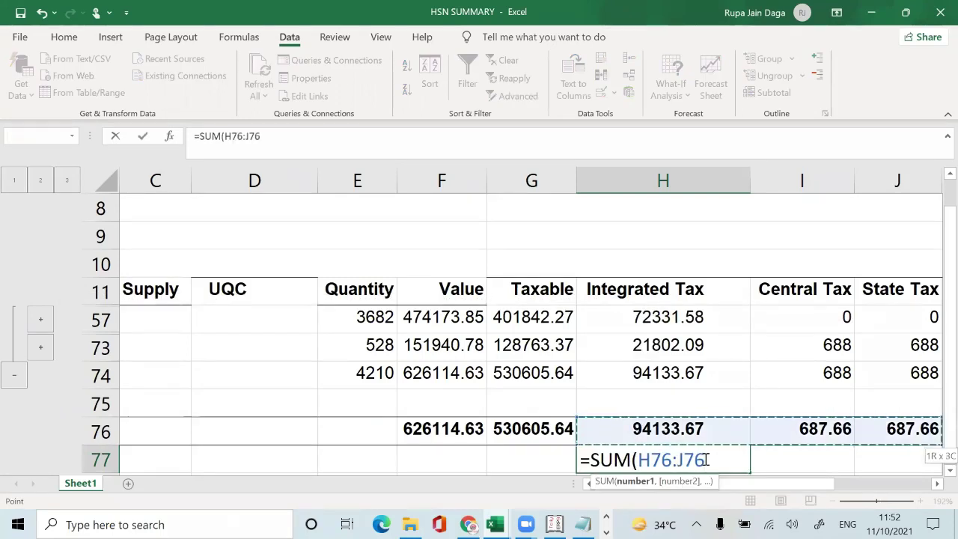
pyautogui.press('Return')
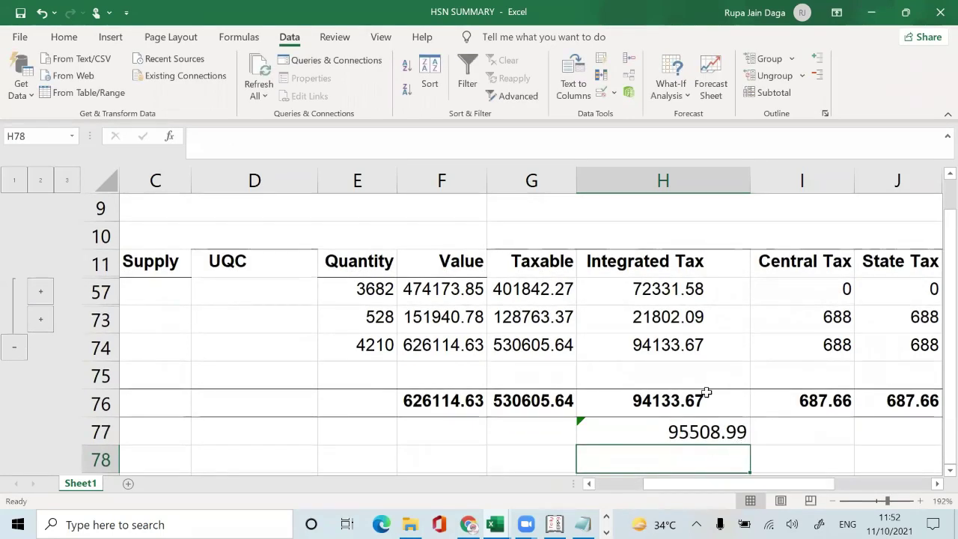
pyautogui.hotkey('alt', 'Tab')
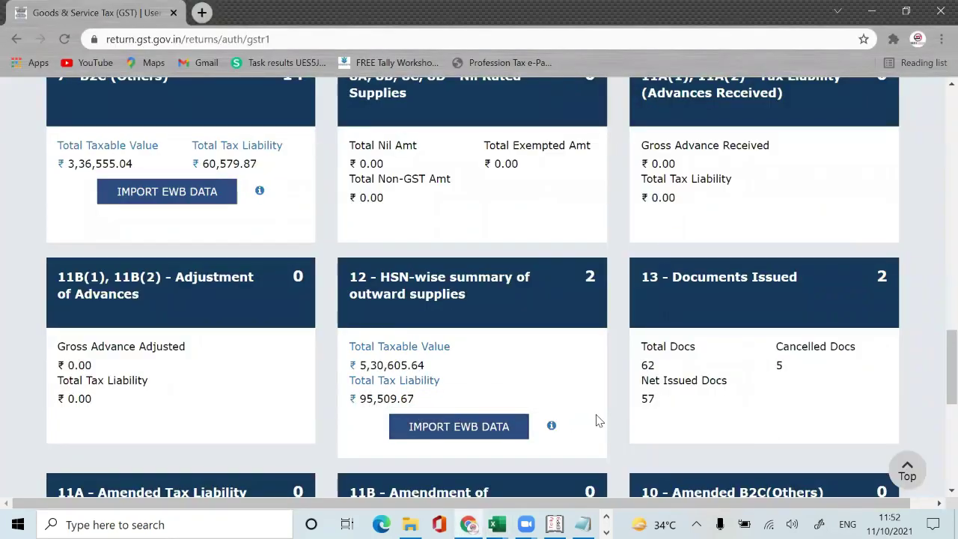
# Step: Open the 12 - HSN-wise summary tile and scroll to its processed records
pyautogui.hotkey('alt', 'Tab')
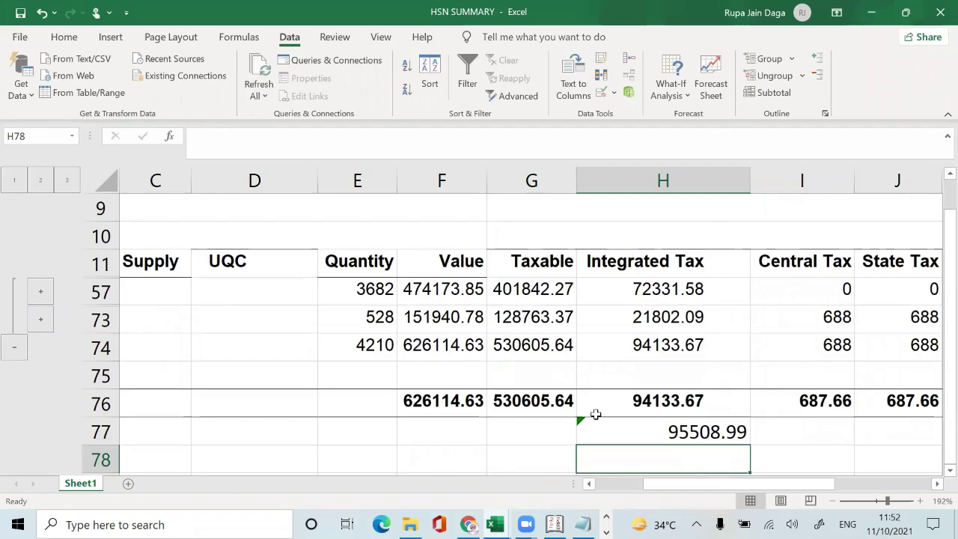
pyautogui.hotkey('alt', 'Tab')
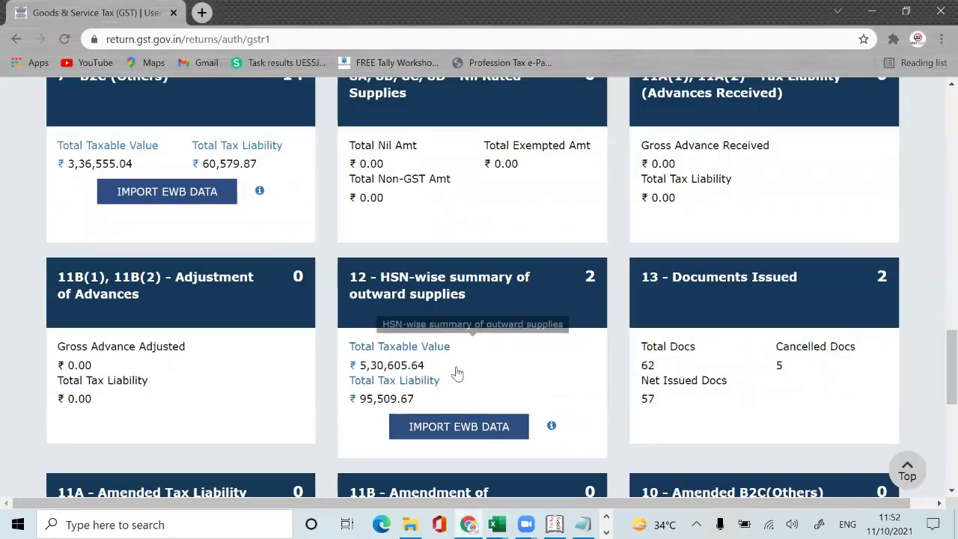
pyautogui.click(425, 360)
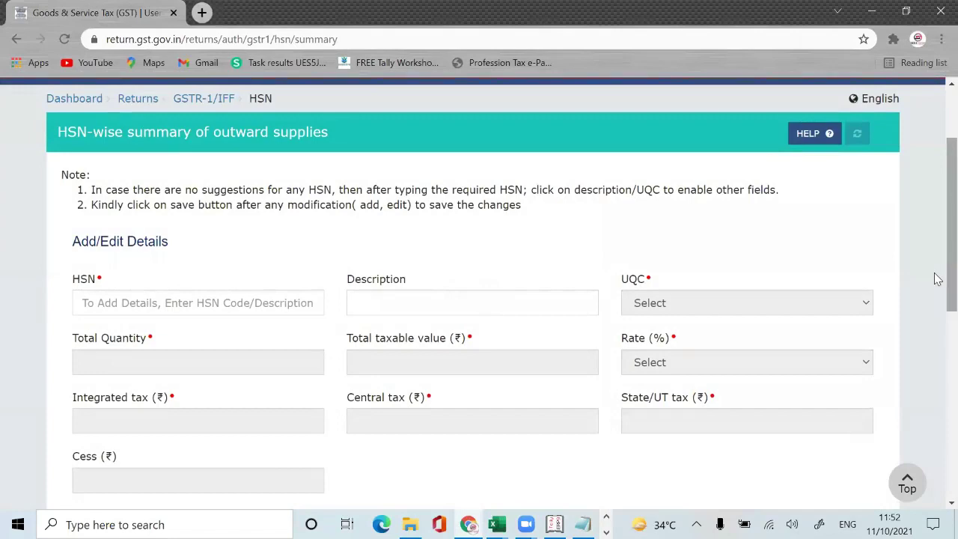
pyautogui.scroll(-10, 934, 389)
pyautogui.moveTo(933, 492); pyautogui.dragTo(934, 502)
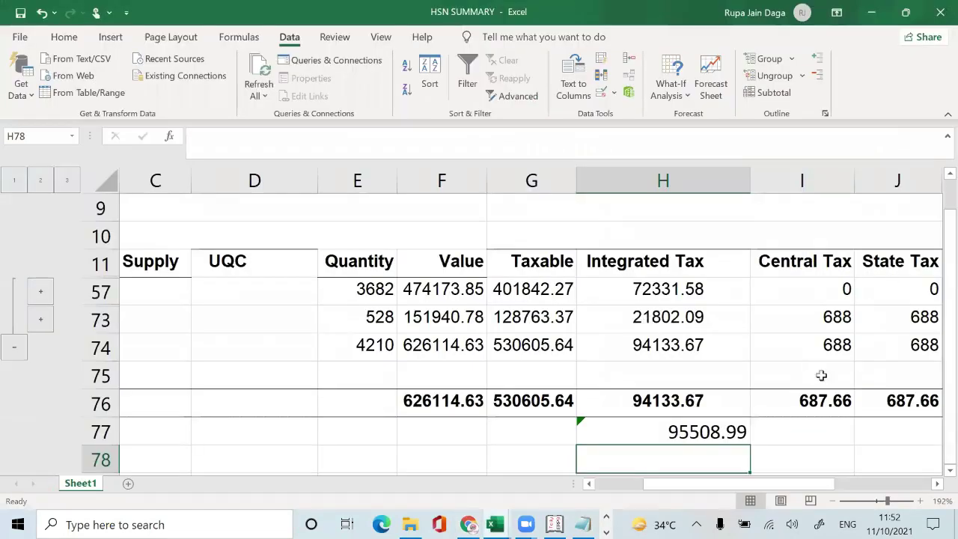
# Step: Compare the portal's HSN tax values with the workbook's 94133.67 integrated and 687.66 central/state totals
pyautogui.hotkey('alt', 'Tab')
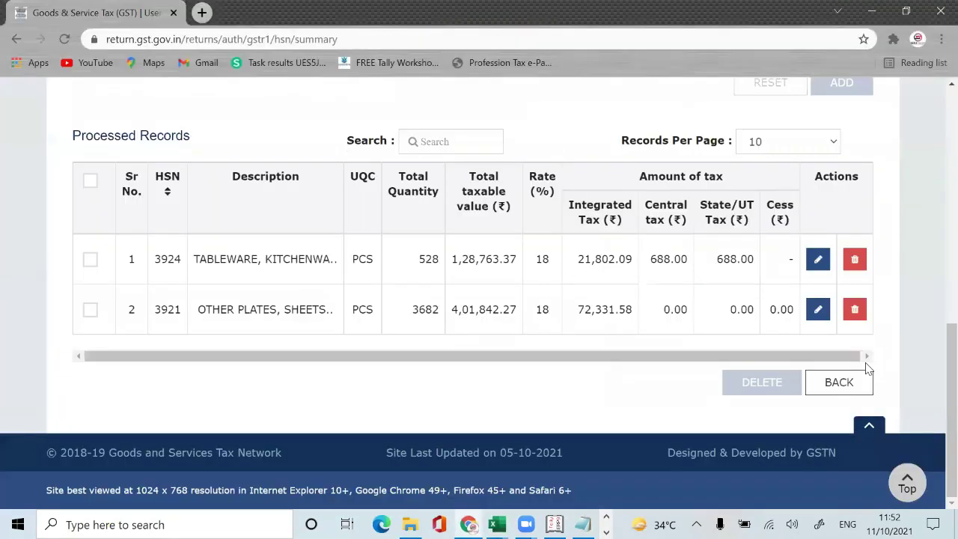
pyautogui.hotkey('alt', 'Tab')
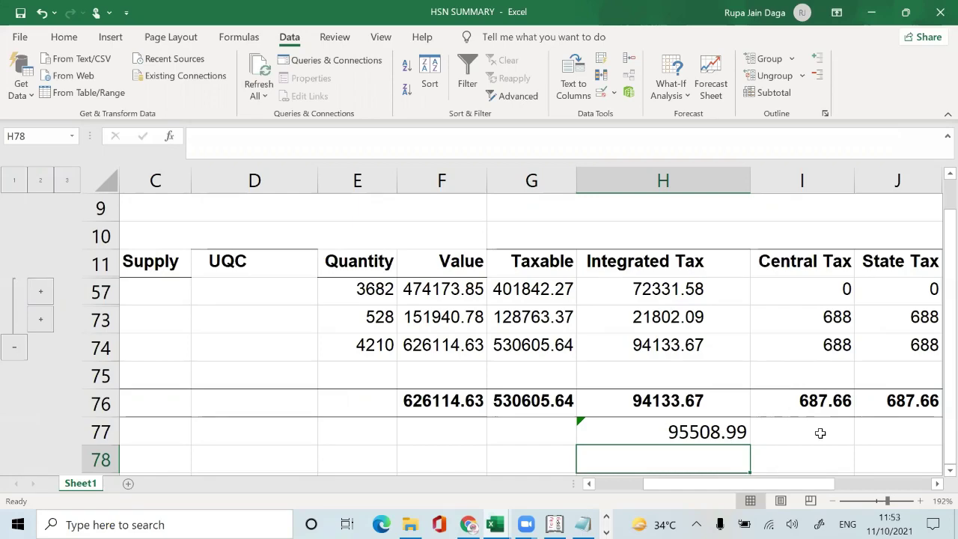
pyautogui.hotkey('alt', 'Tab')
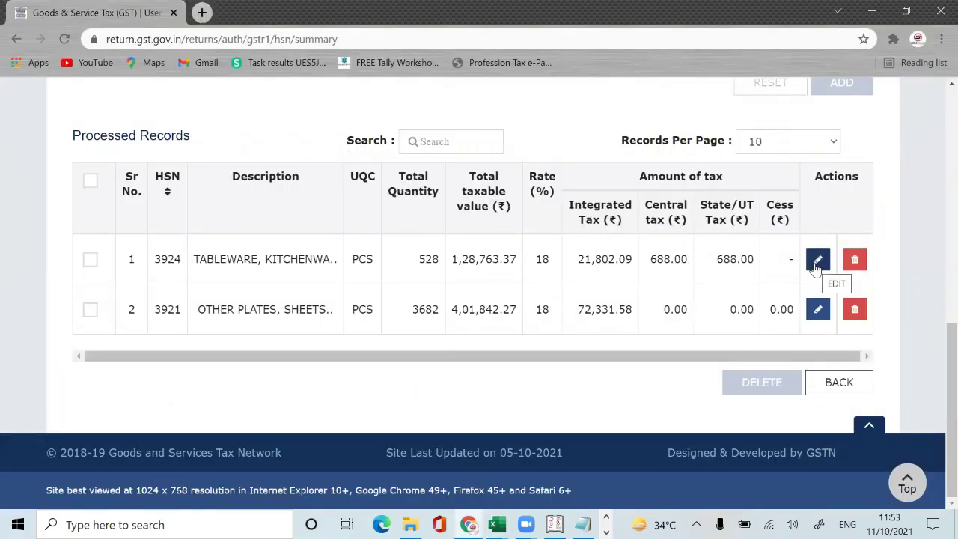
pyautogui.hotkey('alt', 'Tab')
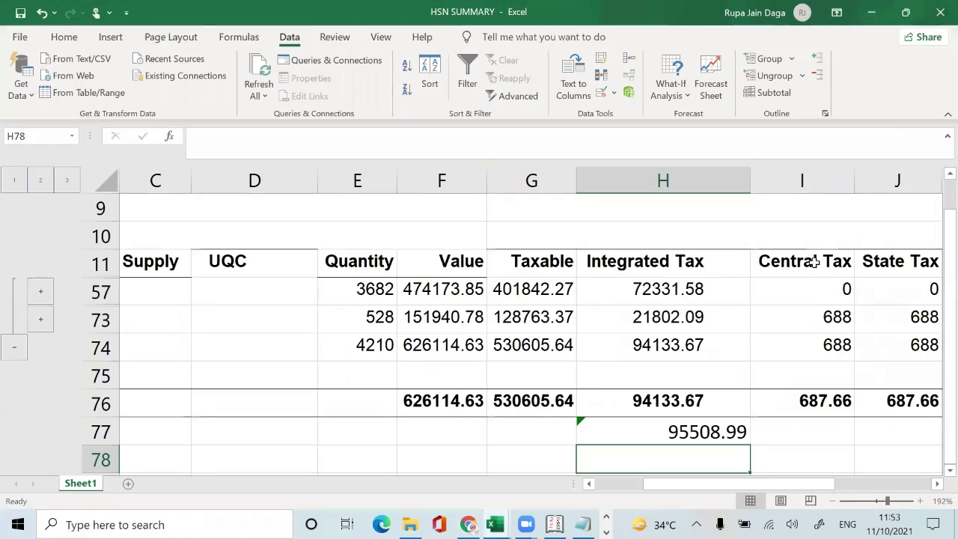
pyautogui.hotkey('alt', 'Tab')
# Step: Edit HSN 3924 to 687.66 central and 687.66 state/UT tax, add the record and save
pyautogui.click(816, 257)
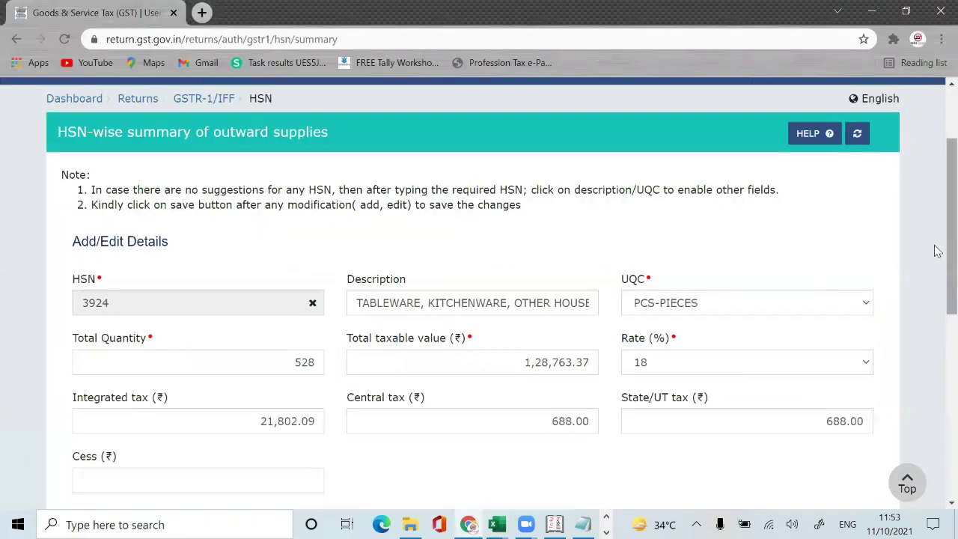
pyautogui.scroll(-3, 935, 244)
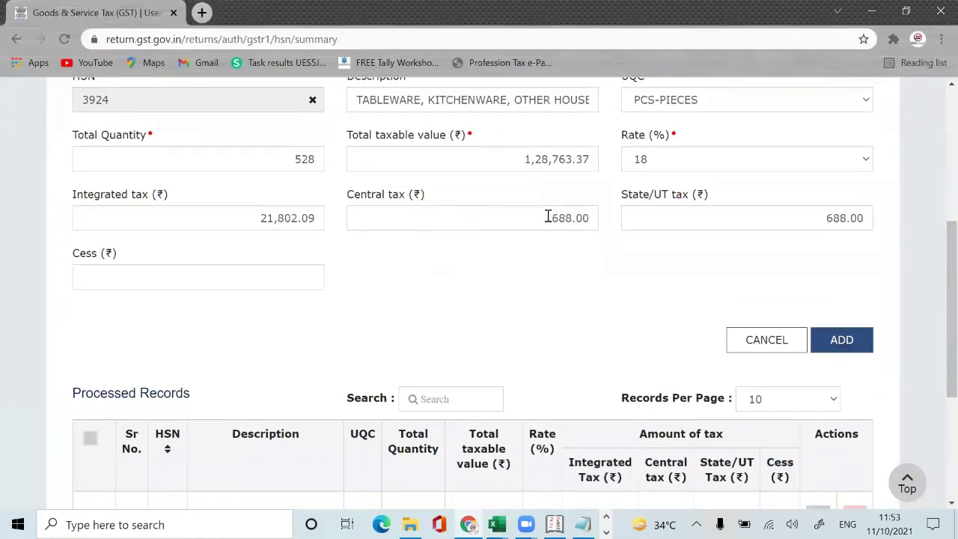
pyautogui.moveTo(548, 218); pyautogui.dragTo(596, 219)
pyautogui.write('6')
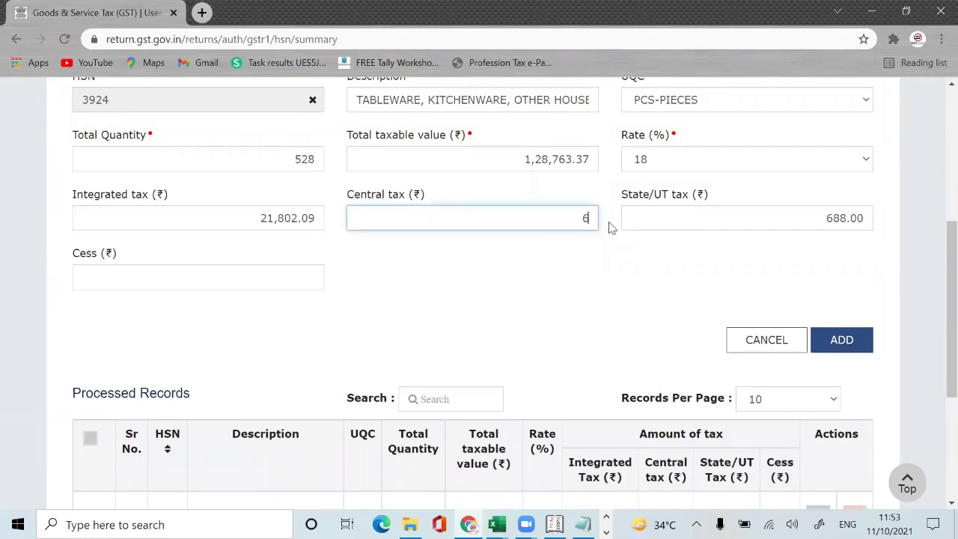
pyautogui.write('87.66')
pyautogui.press('Tab')
pyautogui.write('6')
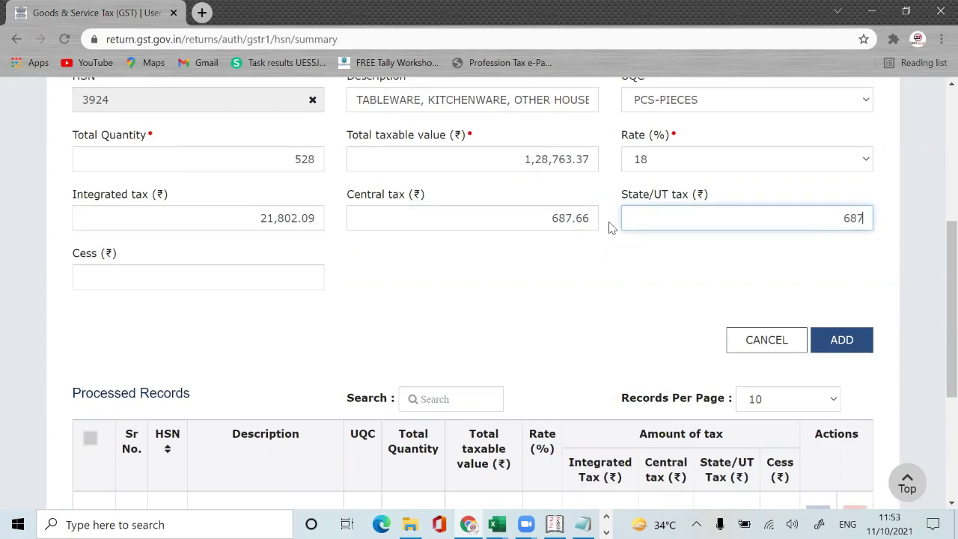
pyautogui.write('87.66')
pyautogui.click(849, 343)
pyautogui.scroll(-8, 934, 352)
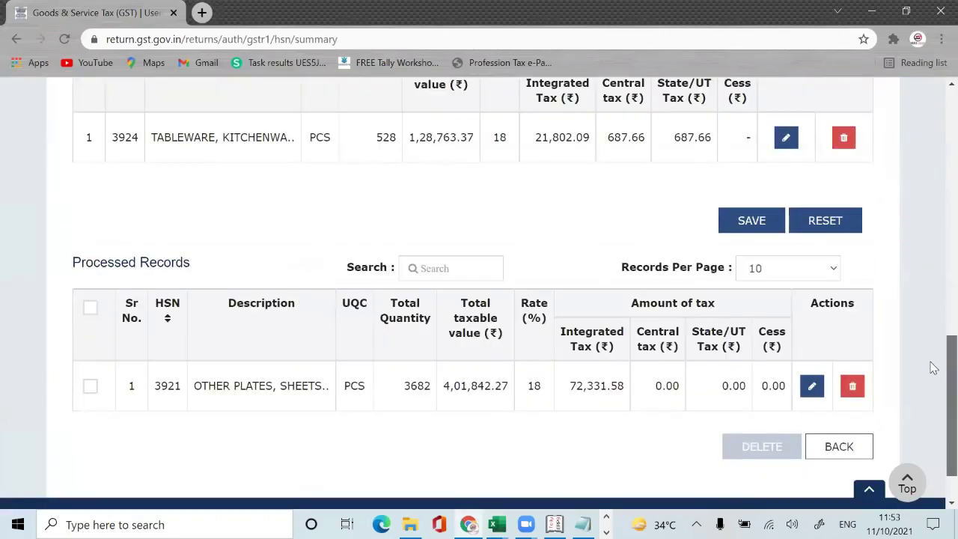
pyautogui.scroll(5, 932, 367)
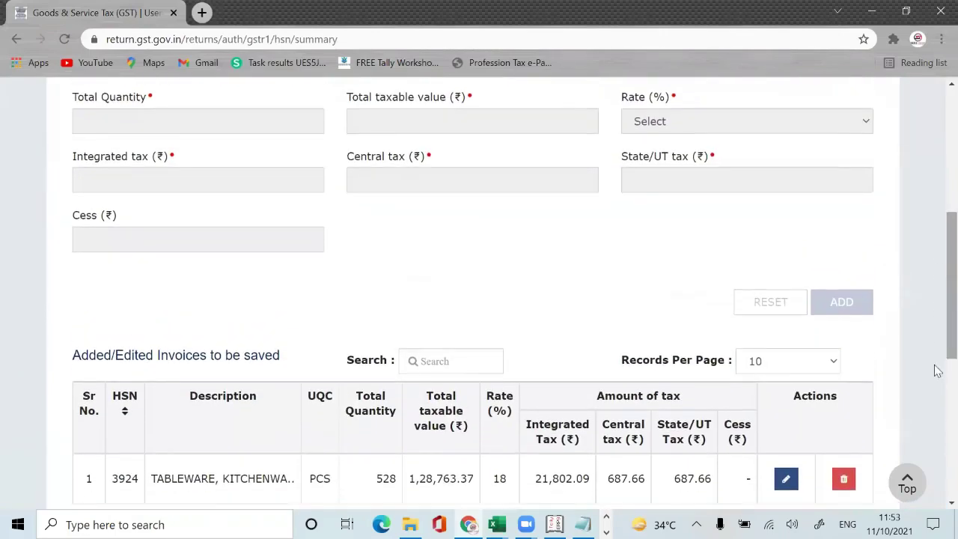
pyautogui.scroll(-3, 937, 328)
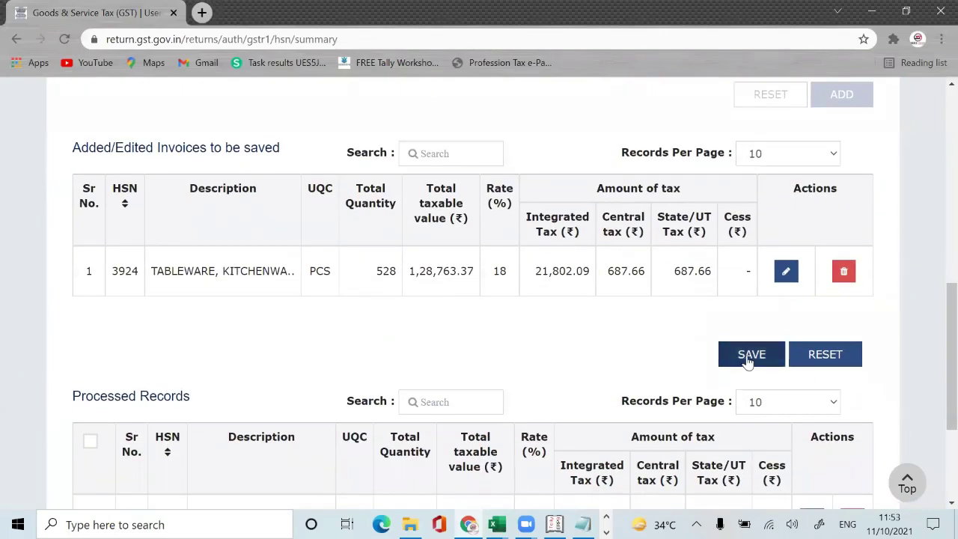
pyautogui.click(749, 357)
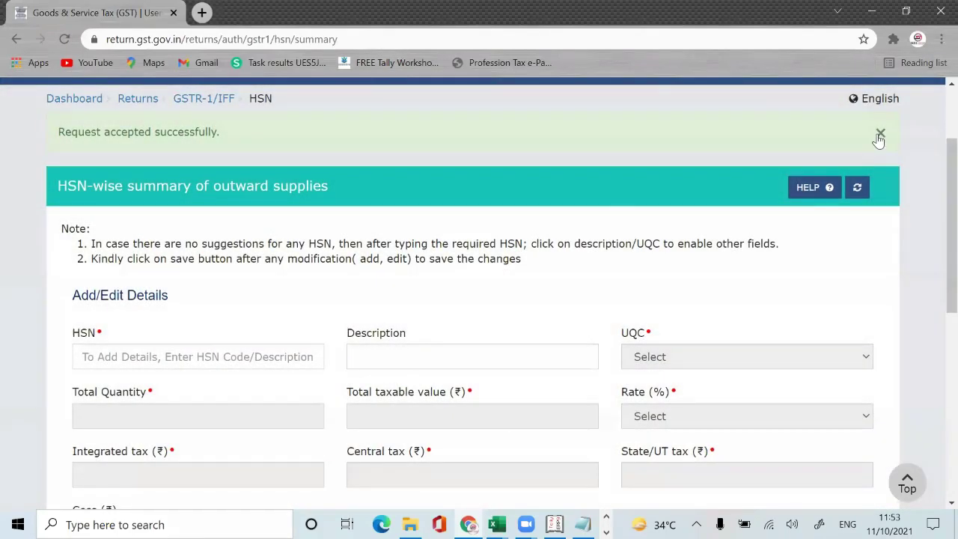
# Step: Return to the GSTR-1 overview and check the HSN tile's ₹95,509.67 liability against the workbook
pyautogui.click(878, 137)
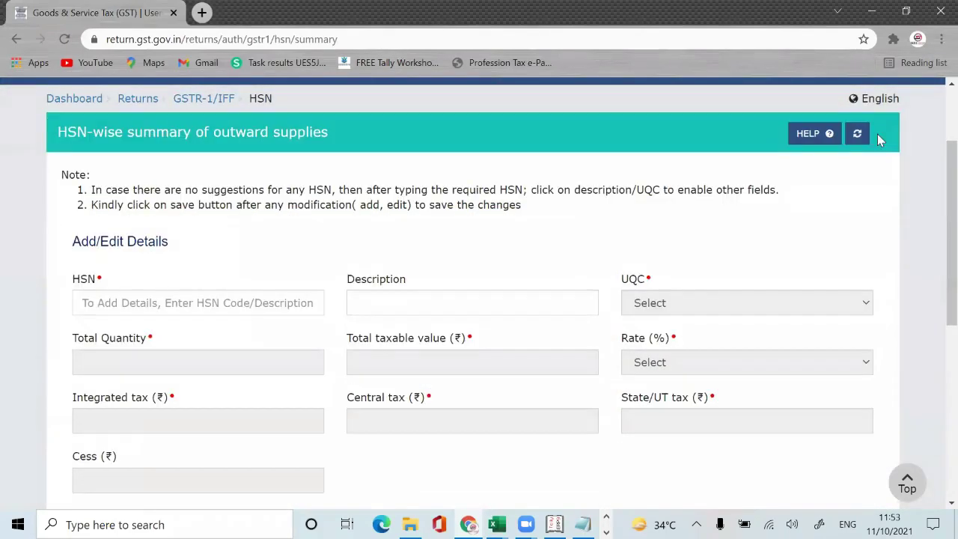
pyautogui.scroll(-6, 935, 374)
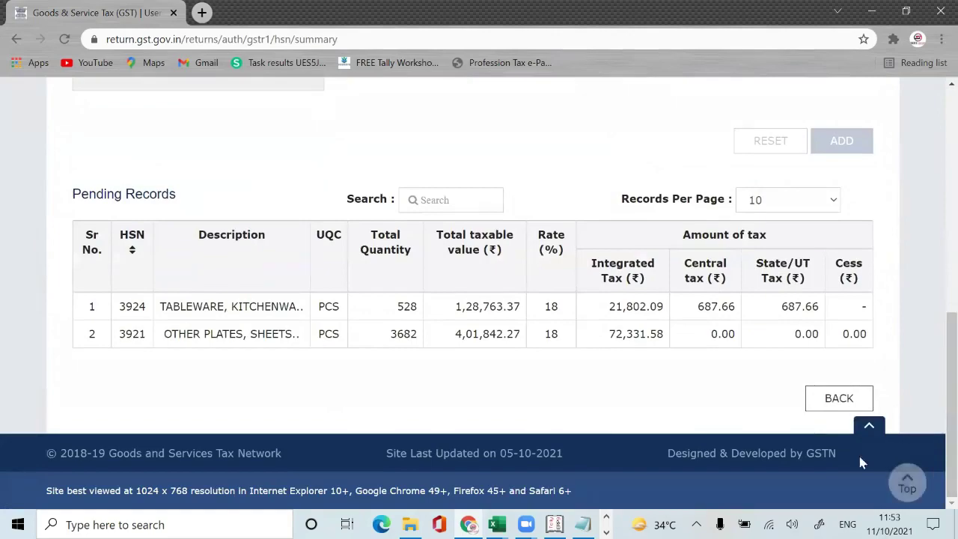
pyautogui.click(846, 404)
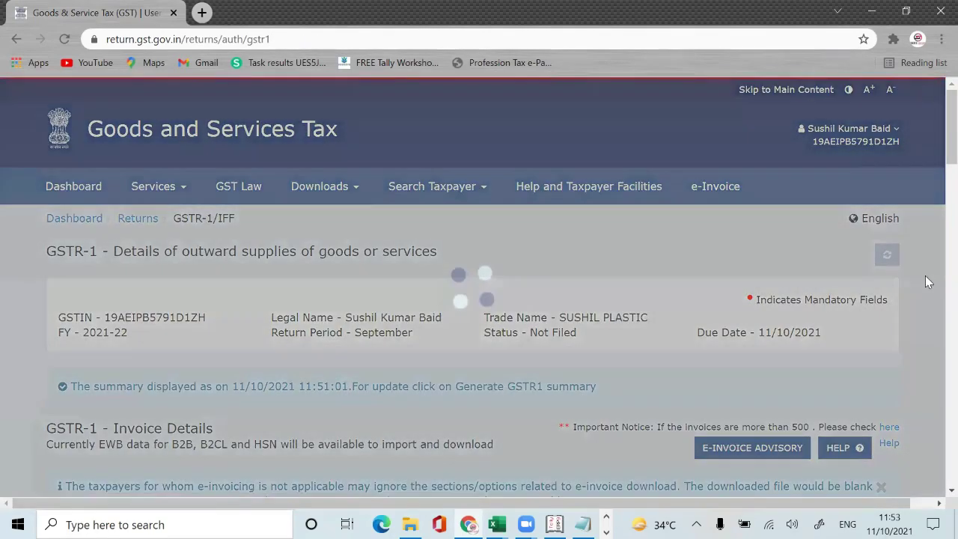
pyautogui.scroll(-3, 936, 153)
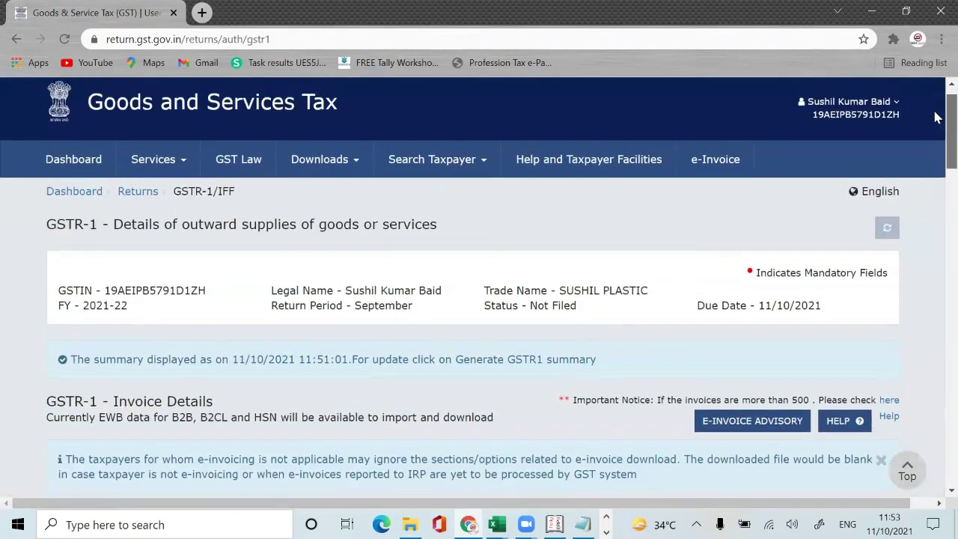
pyautogui.scroll(-12, 936, 337)
pyautogui.moveTo(937, 386); pyautogui.dragTo(937, 363)
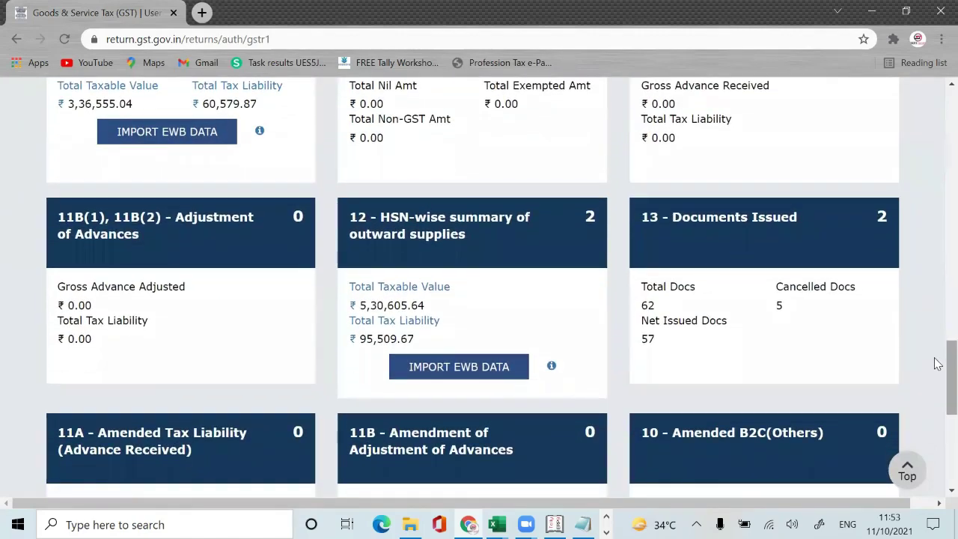
pyautogui.hotkey('alt', 'Tab')
pyautogui.hotkey('alt', 'Tab')
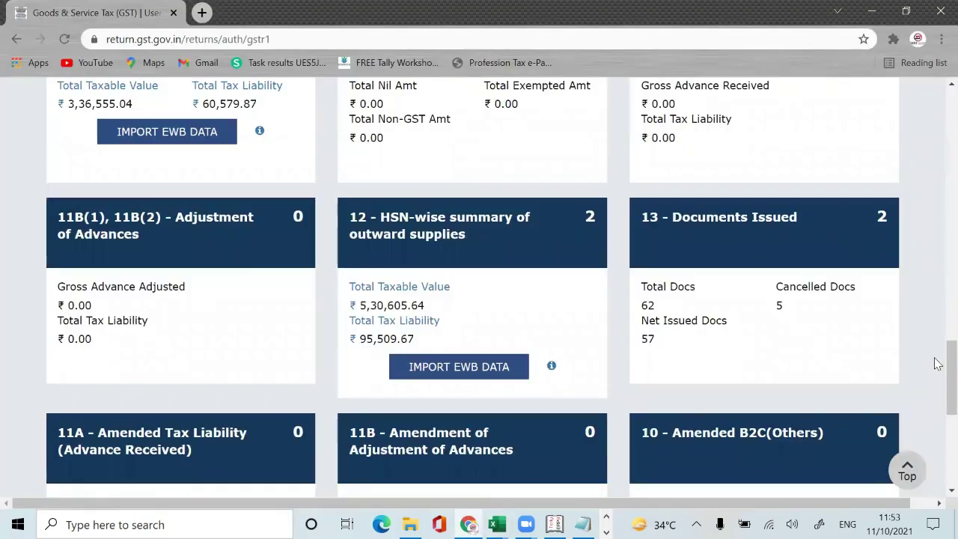
pyautogui.moveTo(938, 363); pyautogui.dragTo(938, 119)
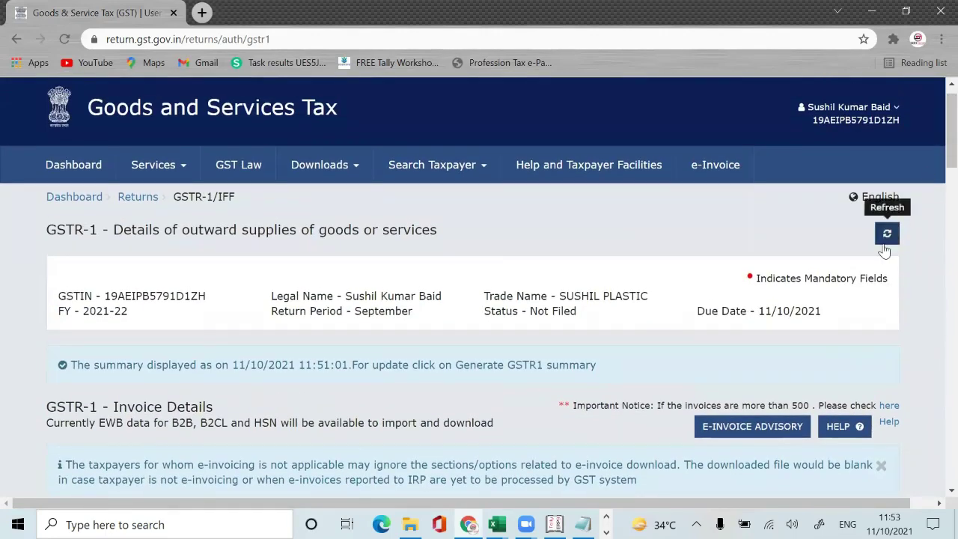
# Step: Refresh the page and regenerate the GSTR-1 summary so the HSN tile shows ₹95,508.99
pyautogui.click(887, 237)
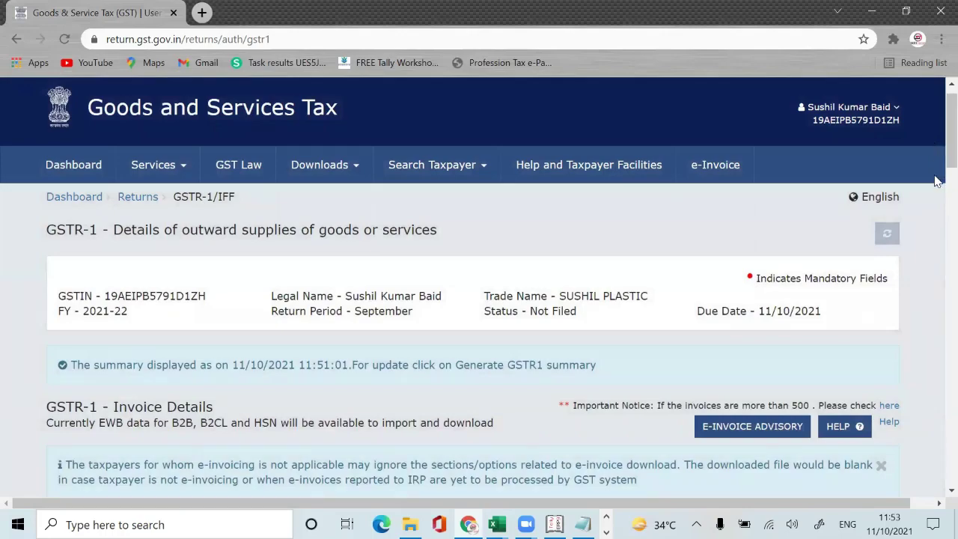
pyautogui.moveTo(936, 149); pyautogui.dragTo(935, 474)
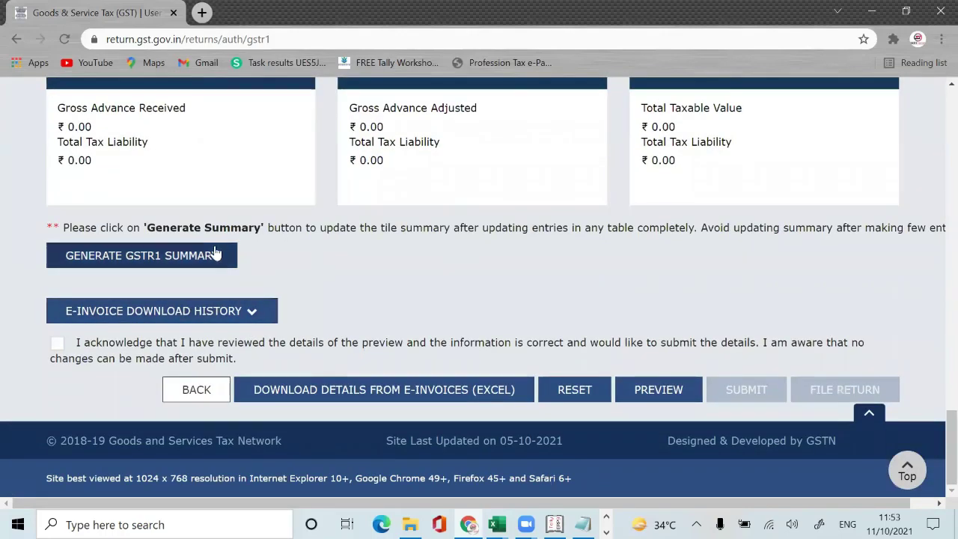
pyautogui.click(145, 256)
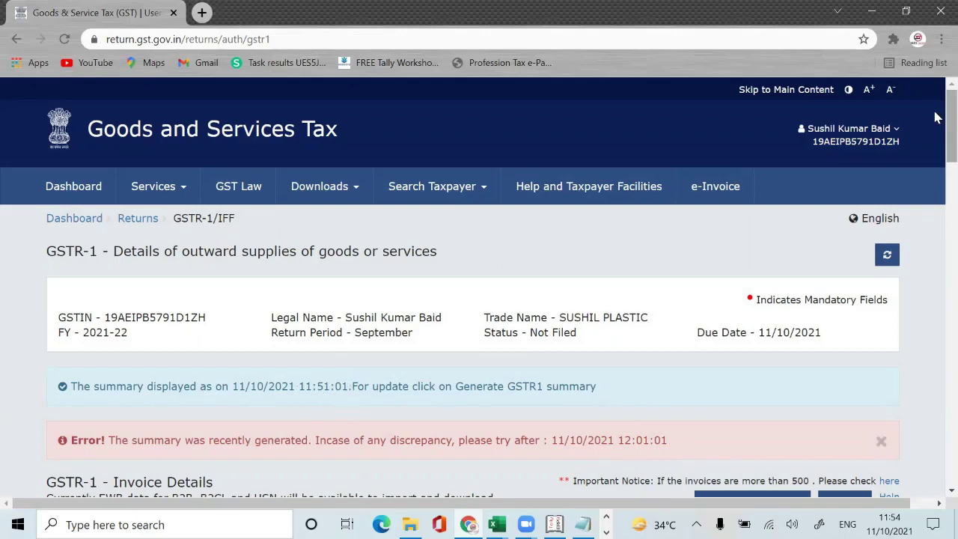
pyautogui.click(413, 31)
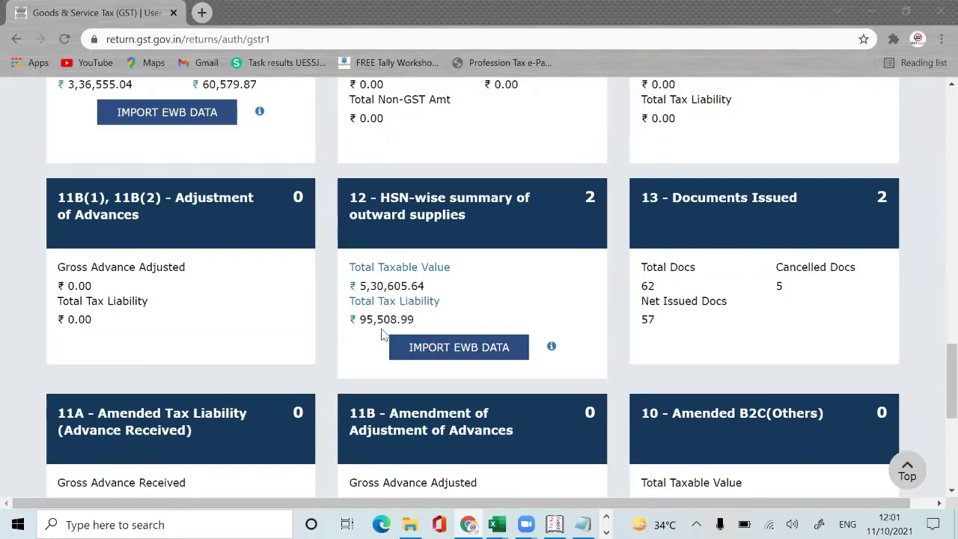
# Step: Confirm 95508.99 in Excel, then tick the 'I acknowledge' declaration at the bottom of GSTR-1
pyautogui.hotkey('alt', 'Tab')
pyautogui.hotkey('alt', 'Tab')
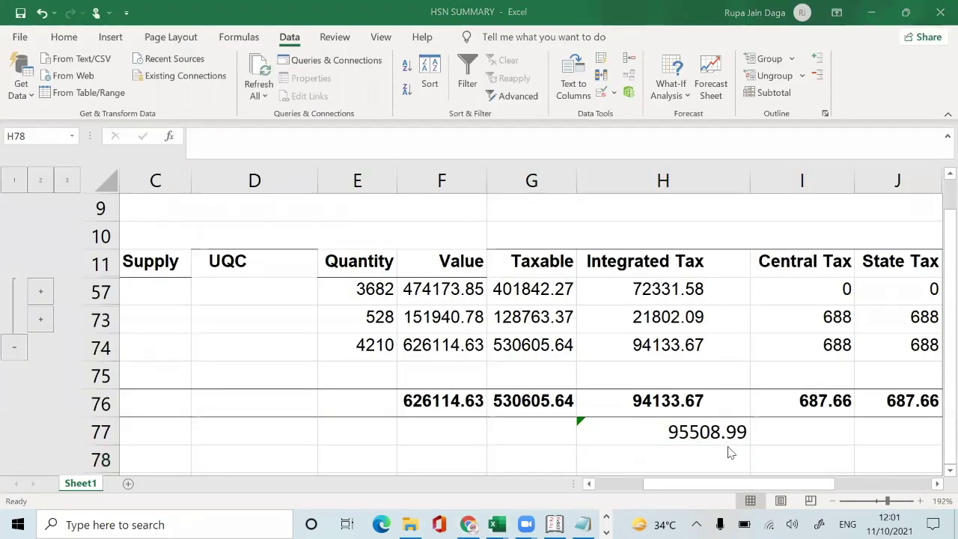
pyautogui.hotkey('alt', 'Tab')
pyautogui.hotkey('alt', 'Tab')
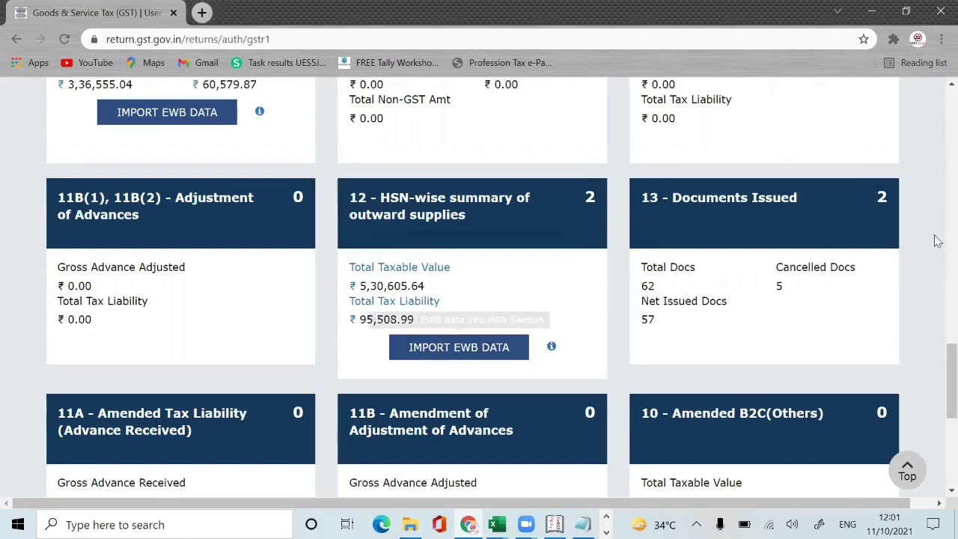
pyautogui.scroll(-3, 938, 352)
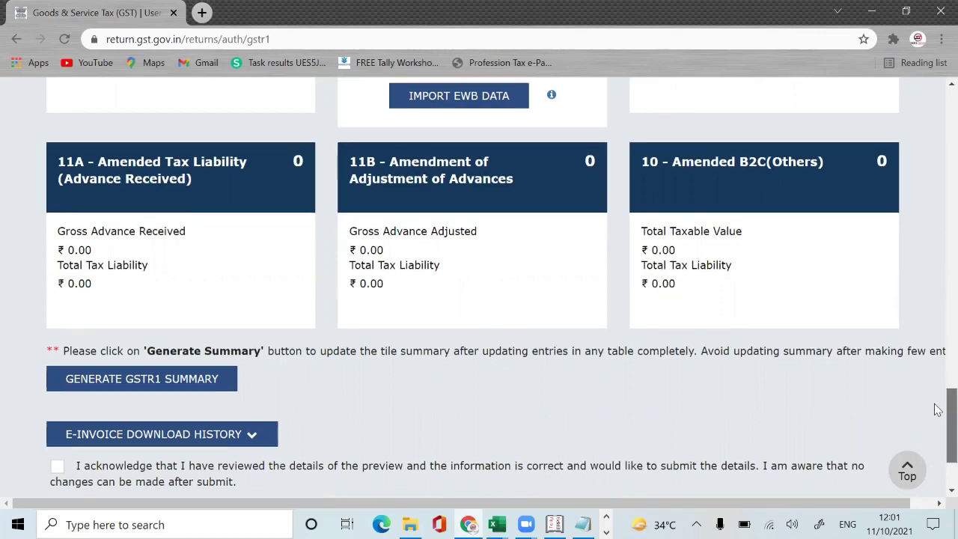
pyautogui.moveTo(947, 406); pyautogui.dragTo(945, 441)
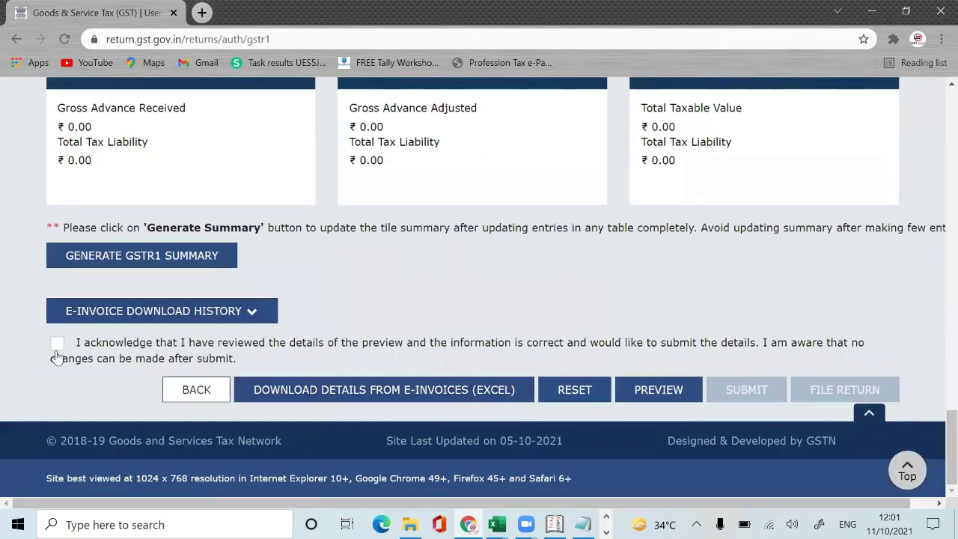
pyautogui.click(57, 346)
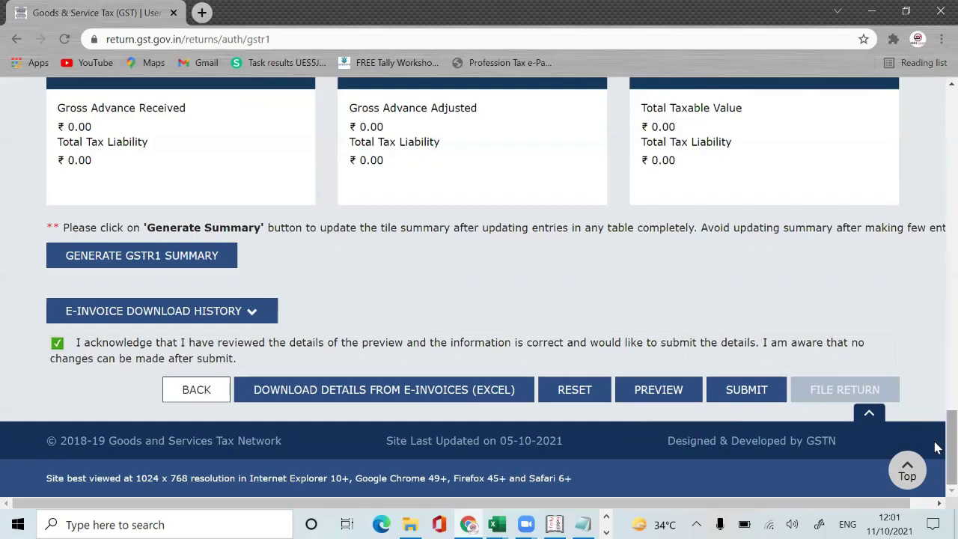
pyautogui.moveTo(933, 447); pyautogui.dragTo(939, 197)
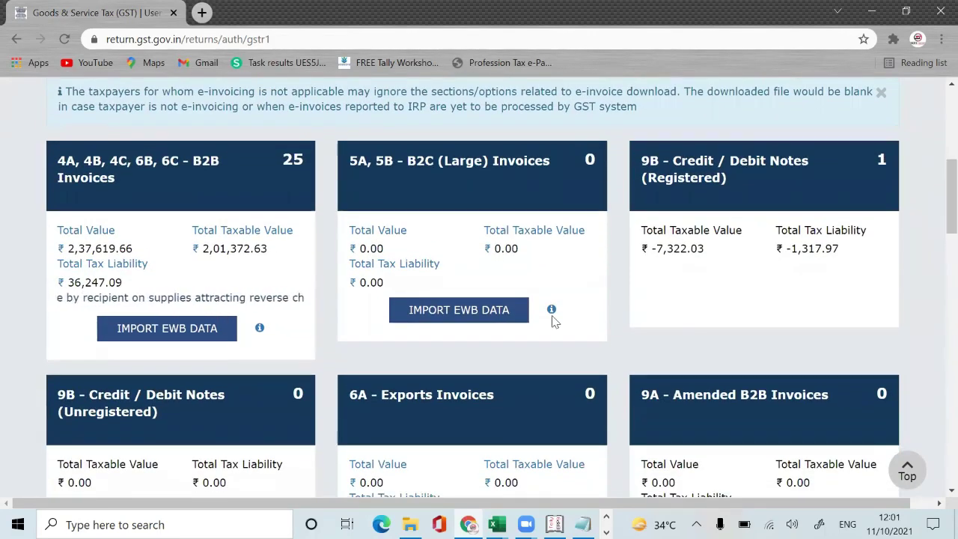
pyautogui.hotkey('alt', 'Tab')
pyautogui.hotkey('alt', 'Tab')
pyautogui.hotkey('alt', 'Tab')
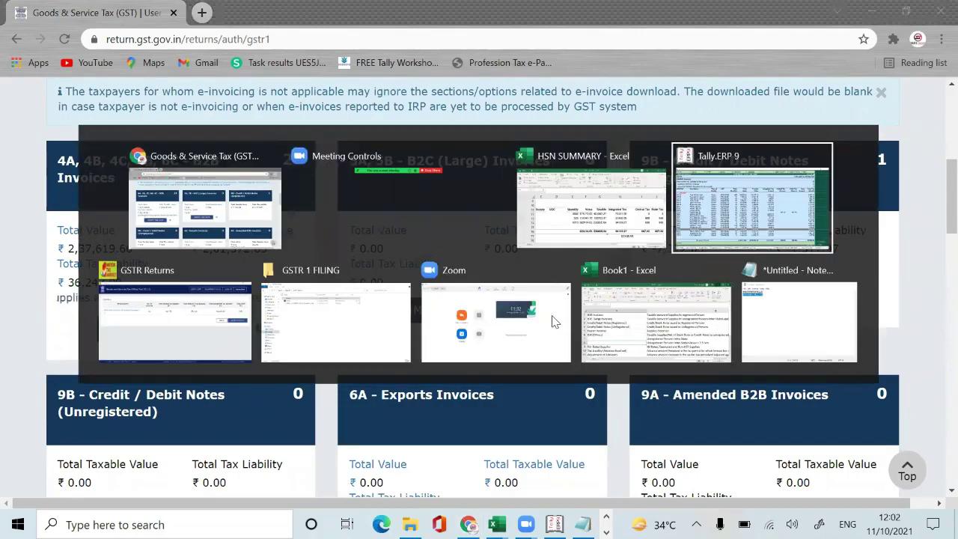
pyautogui.press('Escape')
pyautogui.press('Up')
pyautogui.press('Up')
pyautogui.press('Up')
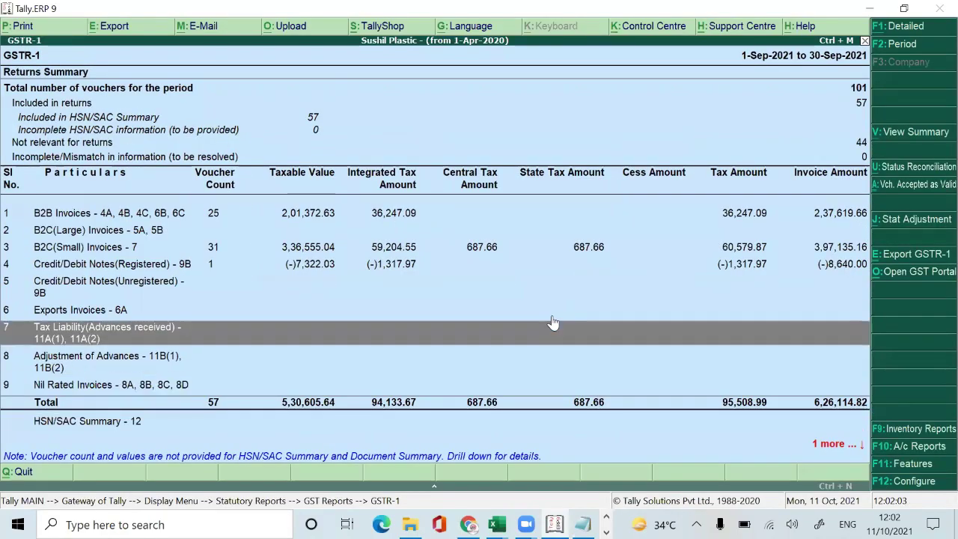
pyautogui.press('Up')
pyautogui.press('Up')
pyautogui.press('Up')
pyautogui.press('Up')
pyautogui.press('Up')
pyautogui.press('Up')
pyautogui.hotkey('alt', 'Tab')
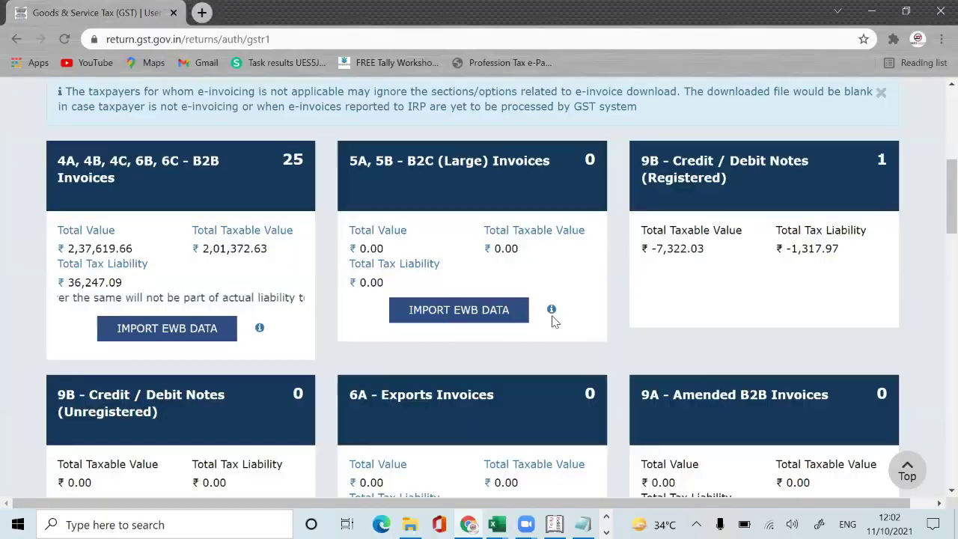
pyautogui.hotkey('alt', 'Tab')
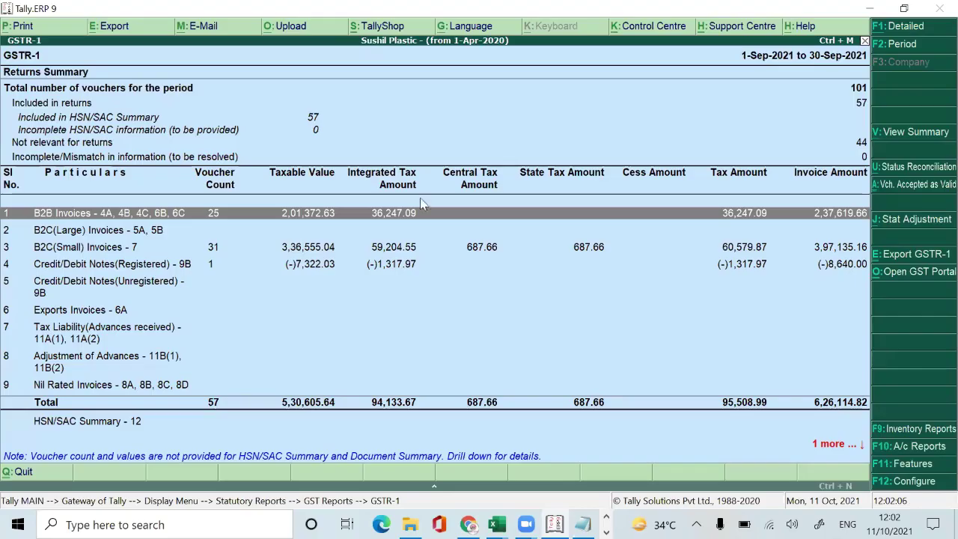
pyautogui.hotkey('alt', 'Tab')
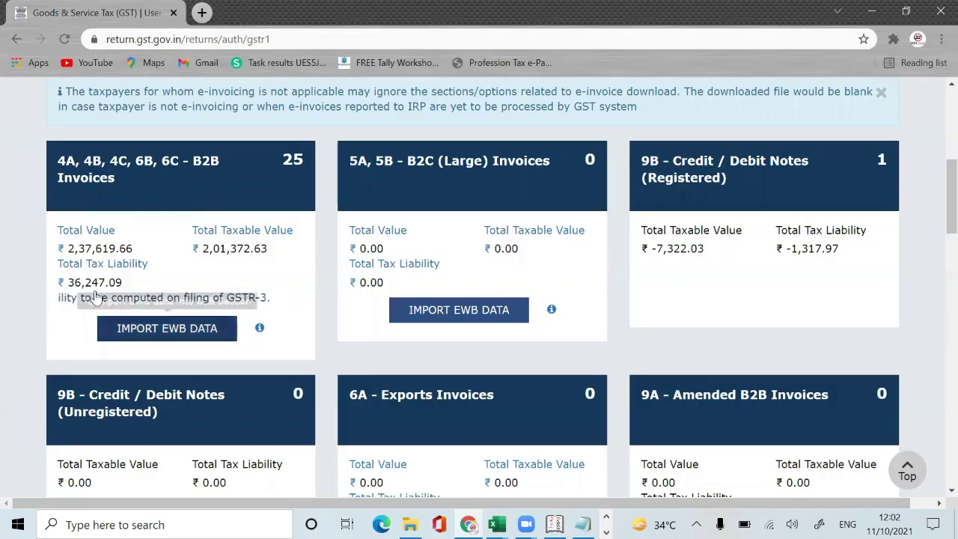
pyautogui.hotkey('alt', 'Tab')
pyautogui.hotkey('alt', 'Tab')
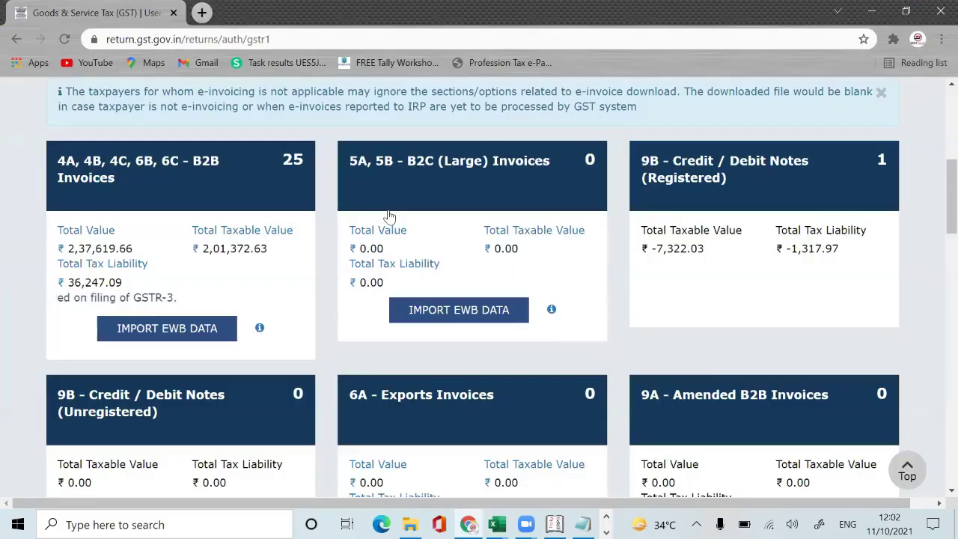
pyautogui.scroll(-2, 388, 216)
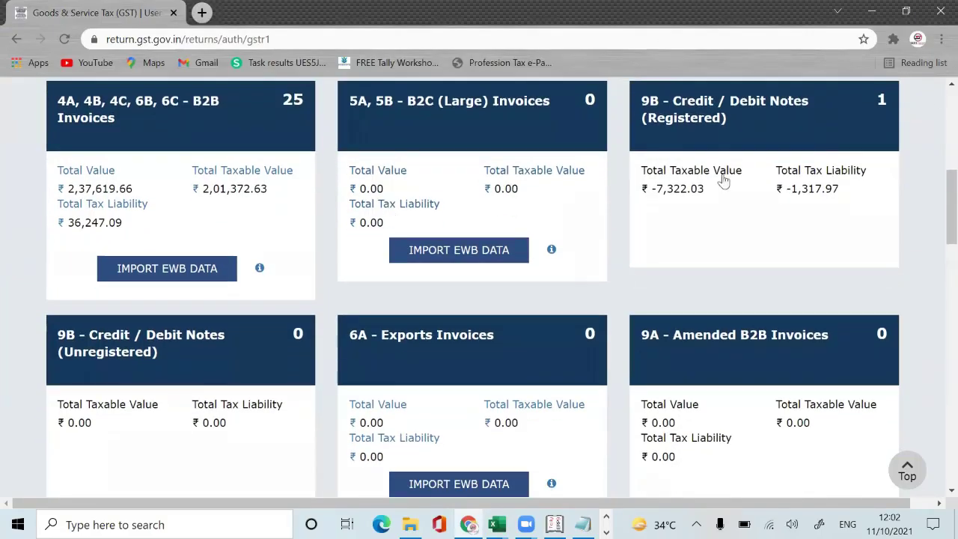
pyautogui.hotkey('alt', 'Tab')
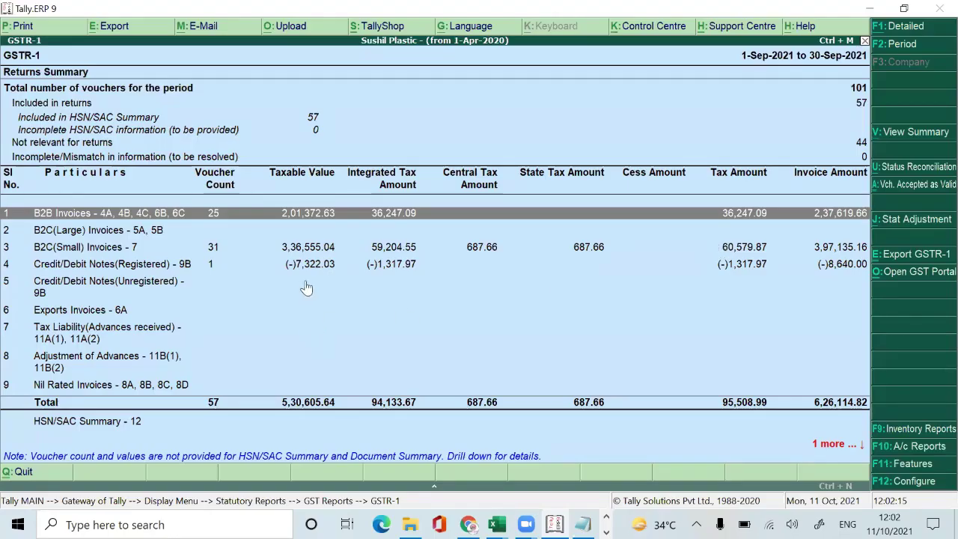
pyautogui.hotkey('alt', 'Tab')
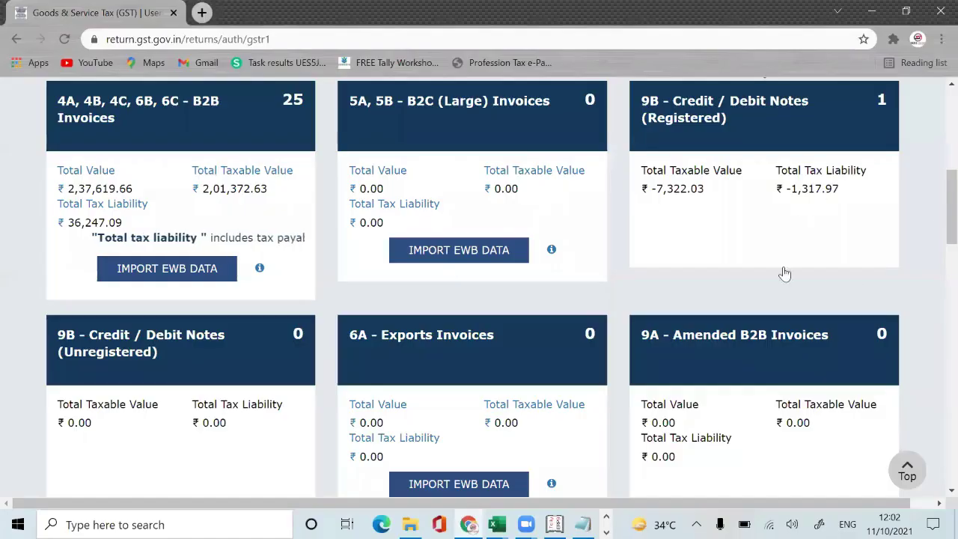
pyautogui.hotkey('alt', 'Tab')
pyautogui.hotkey('alt', 'Tab')
pyautogui.scroll(-1, 815, 283)
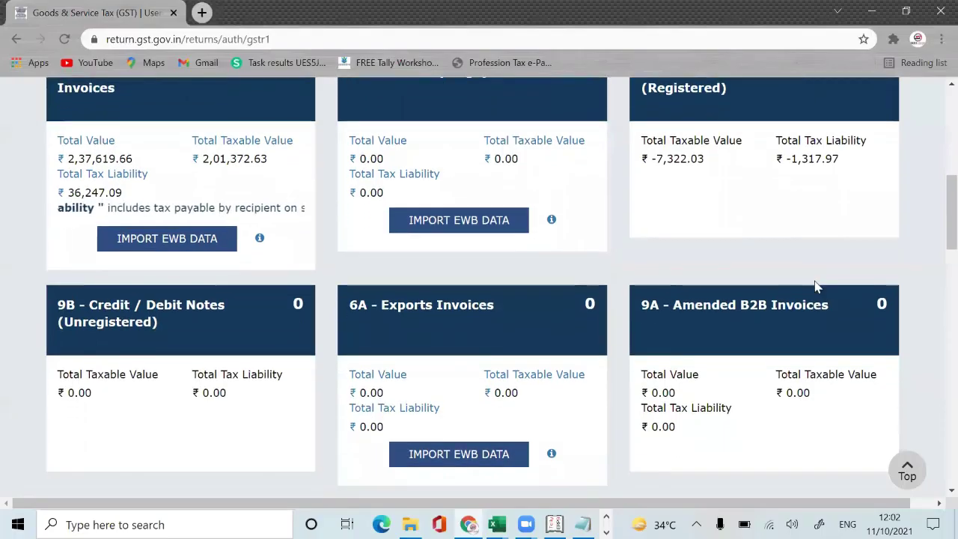
pyautogui.scroll(-10, 816, 287)
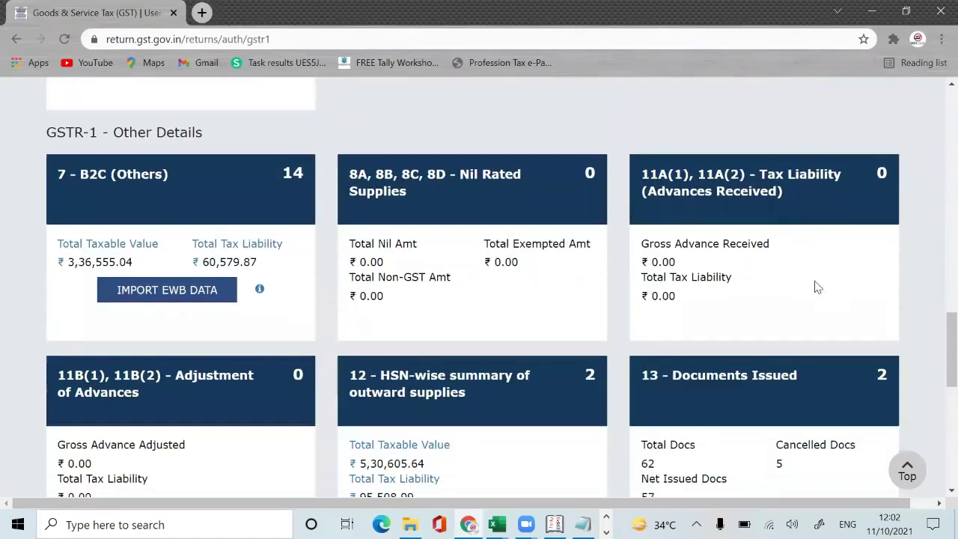
pyautogui.scroll(-2, 815, 286)
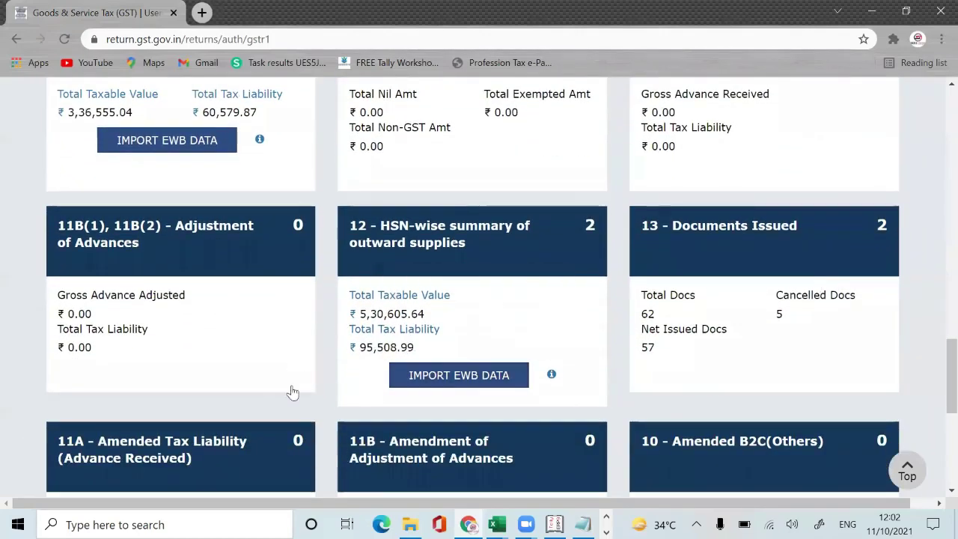
pyautogui.scroll(1, 333, 285)
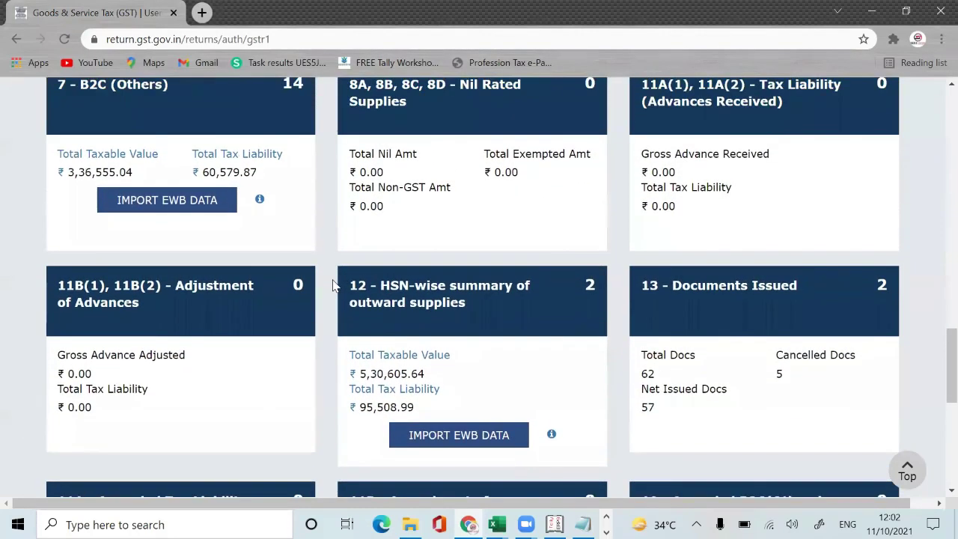
pyautogui.hotkey('alt', 'Tab')
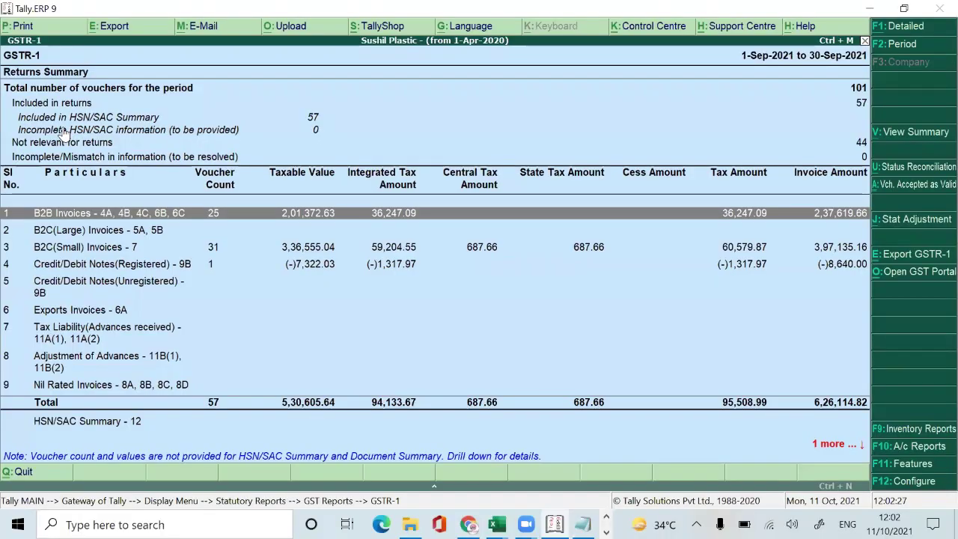
pyautogui.hotkey('alt', 'Tab')
pyautogui.hotkey('alt', 'Tab')
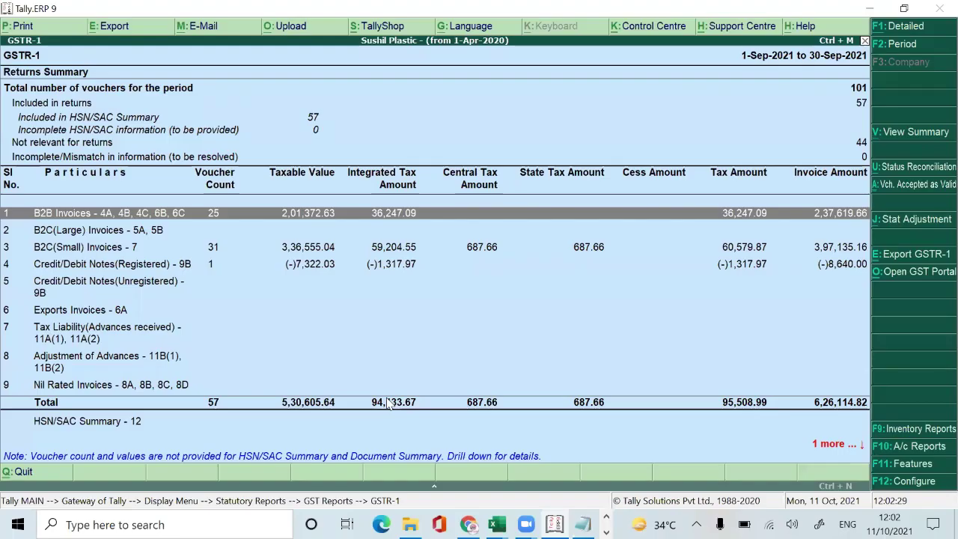
pyautogui.click(468, 525)
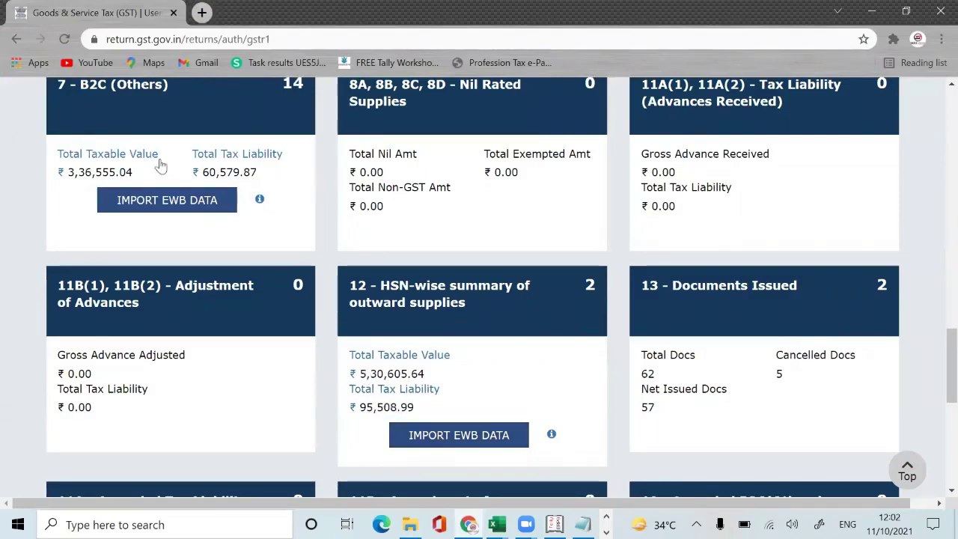
pyautogui.hotkey('alt', 'Tab')
pyautogui.hotkey('alt', 'Tab')
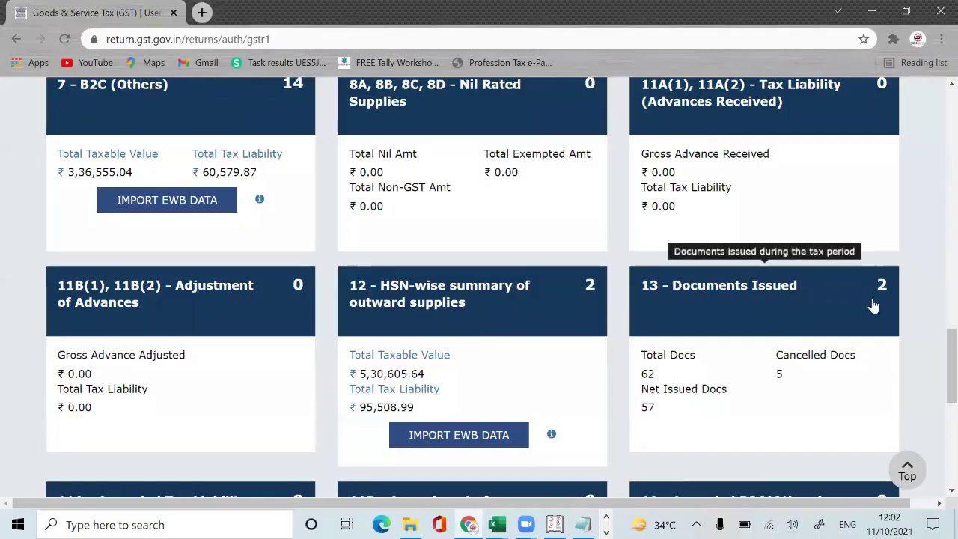
pyautogui.scroll(-6, 935, 449)
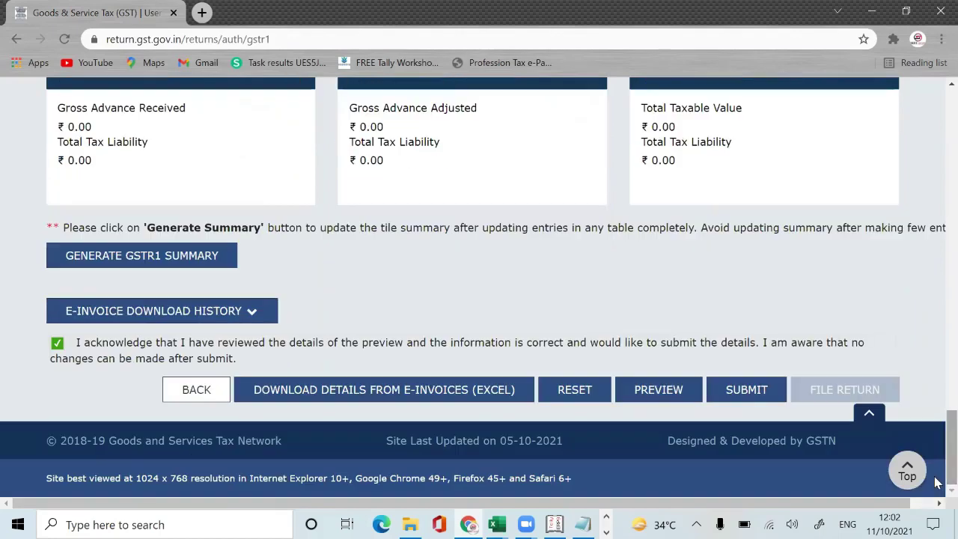
# Step: Submit the September GSTR-1, proceeding past the confirmation and the HSN error warning
pyautogui.click(745, 386)
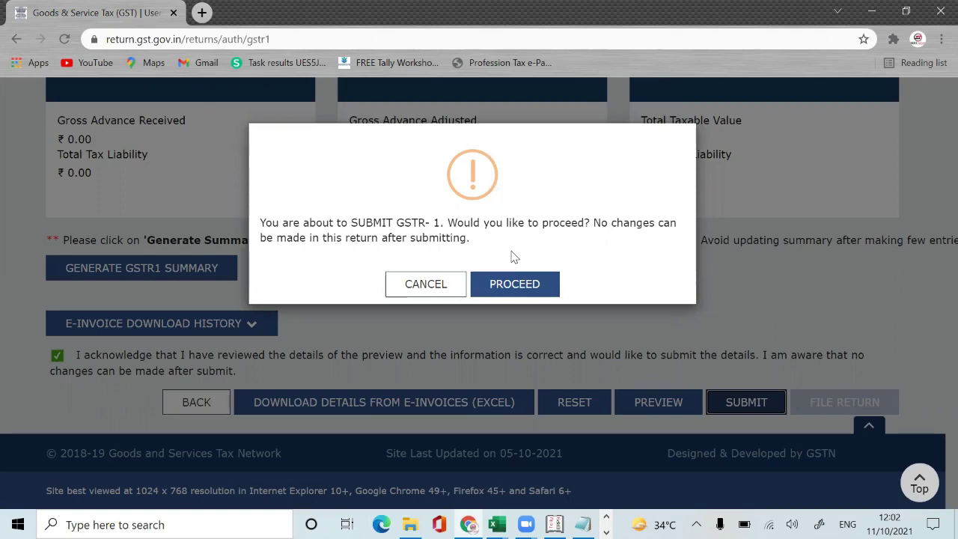
pyautogui.click(527, 293)
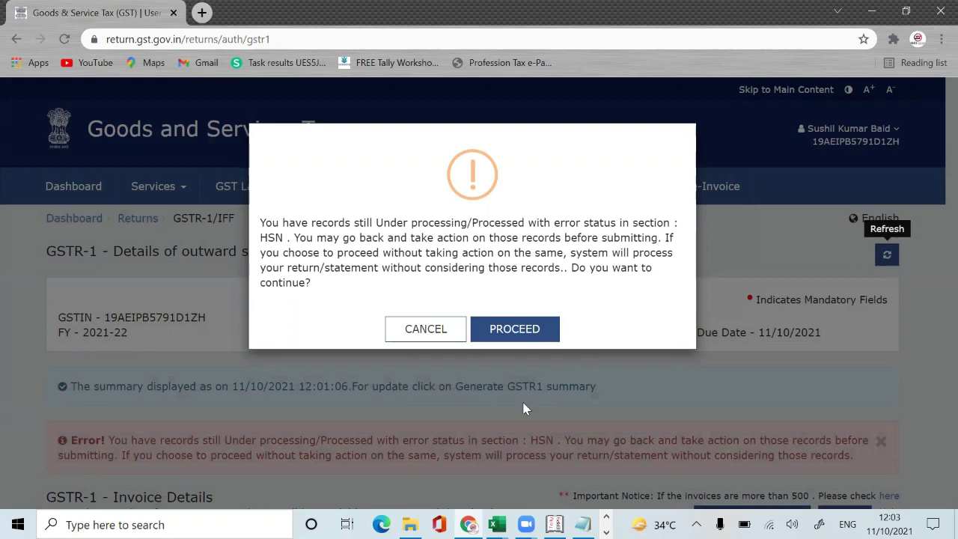
pyautogui.click(515, 330)
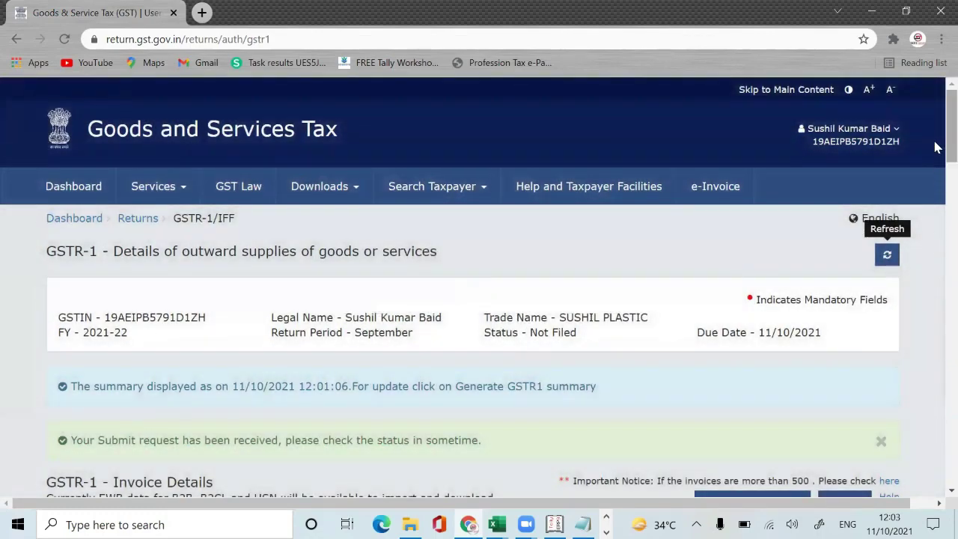
pyautogui.moveTo(951, 148); pyautogui.dragTo(937, 490)
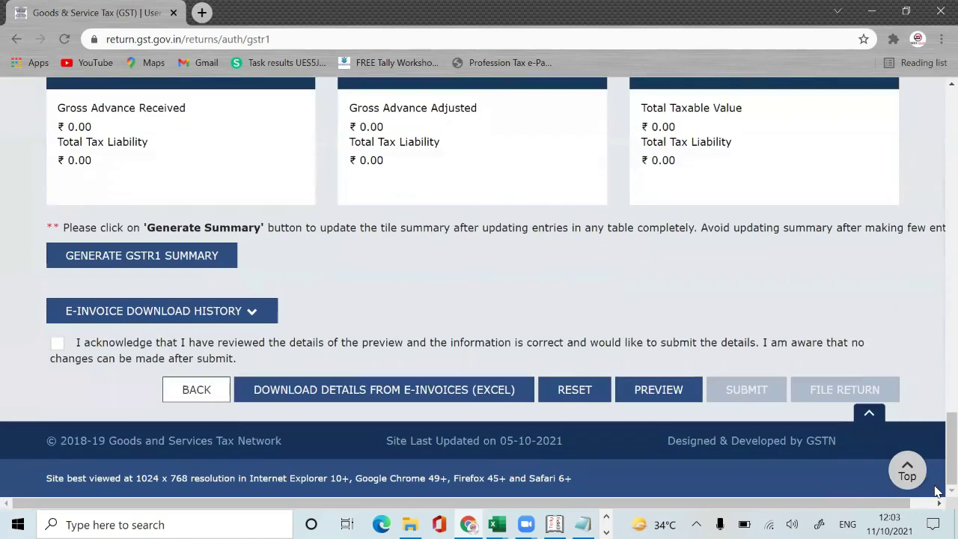
# Step: Search the returns dashboard for Quarter 2, September 2021-22 and open the Submitted GSTR-1
pyautogui.click(202, 390)
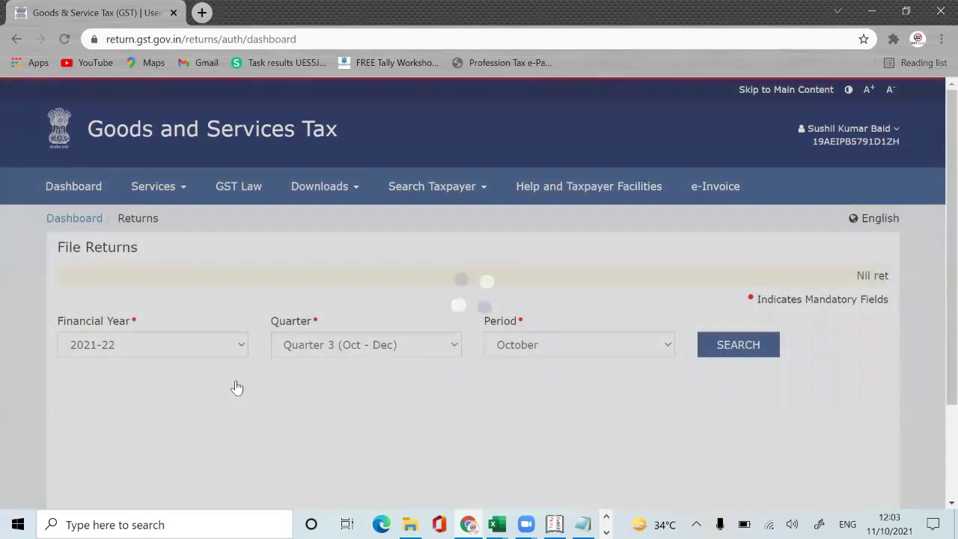
pyautogui.click(437, 346)
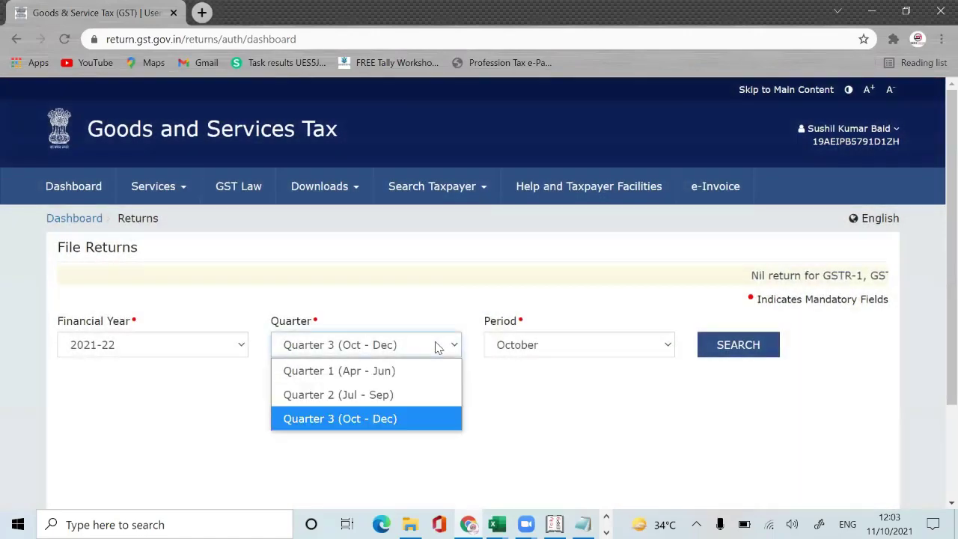
pyautogui.click(403, 395)
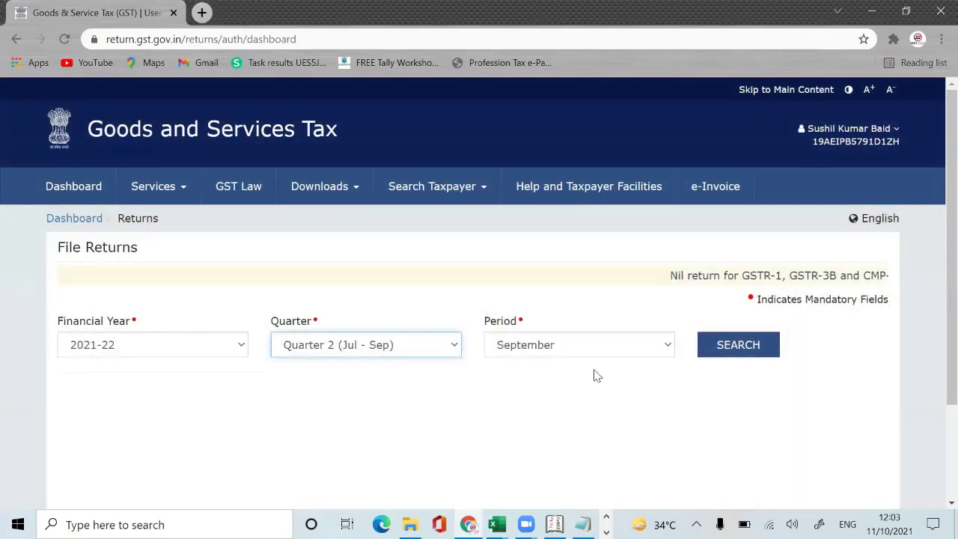
pyautogui.click(770, 355)
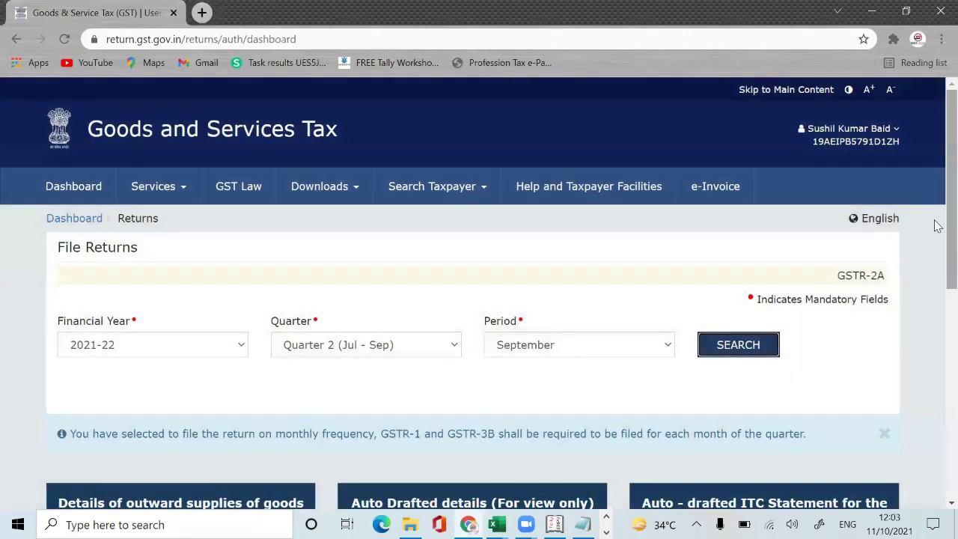
pyautogui.scroll(-5, 937, 226)
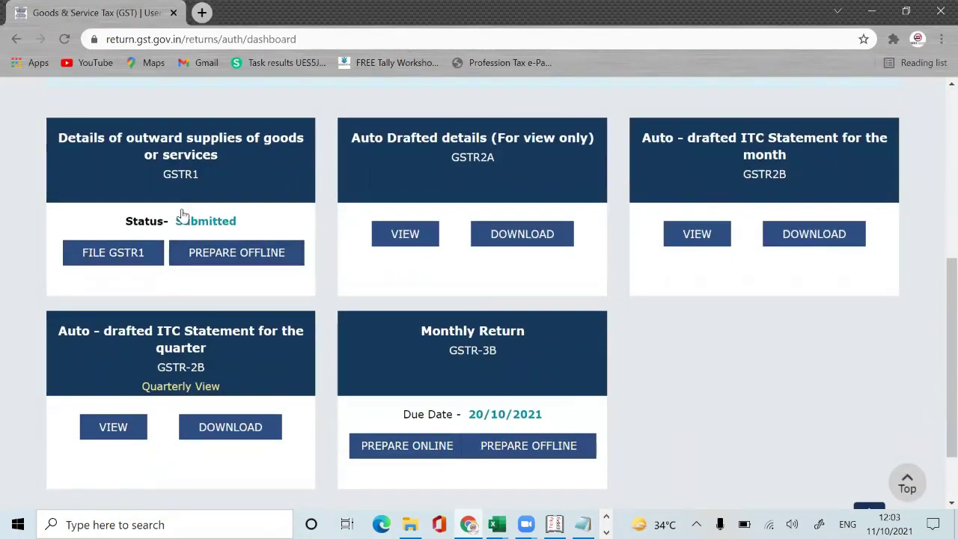
pyautogui.click(138, 253)
pyautogui.click(107, 259)
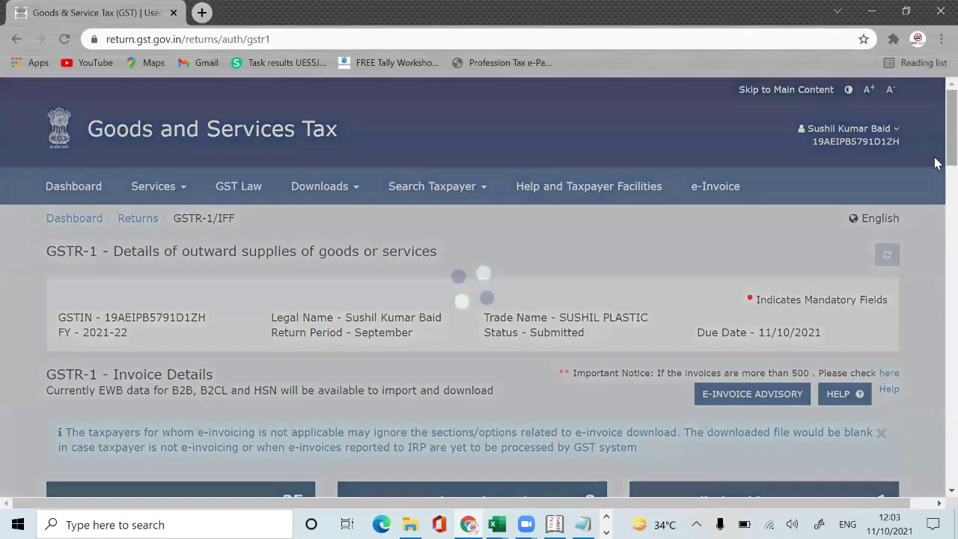
# Step: Try the filing page, refresh the unavailable filing summary, and go back to the GSTR-1 details
pyautogui.scroll(-15, 932, 315)
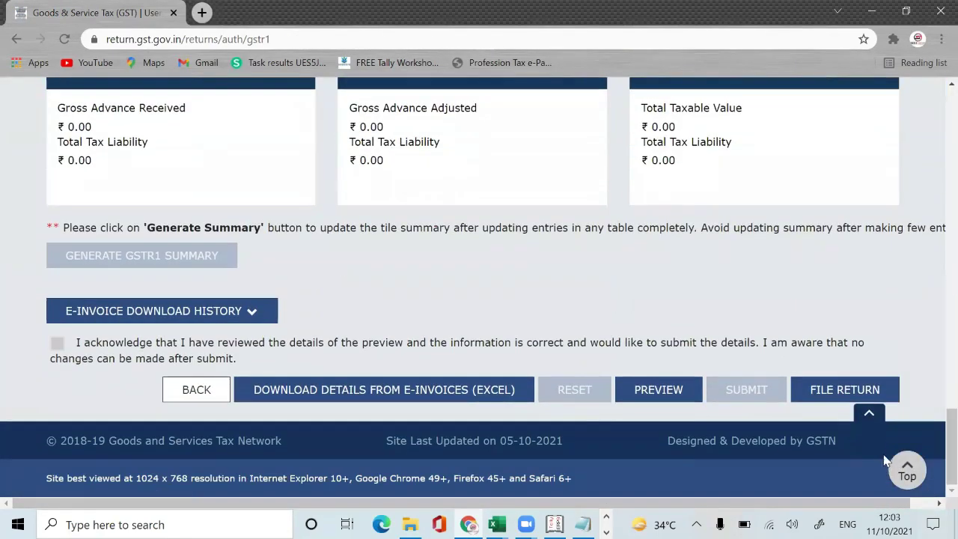
pyautogui.click(868, 388)
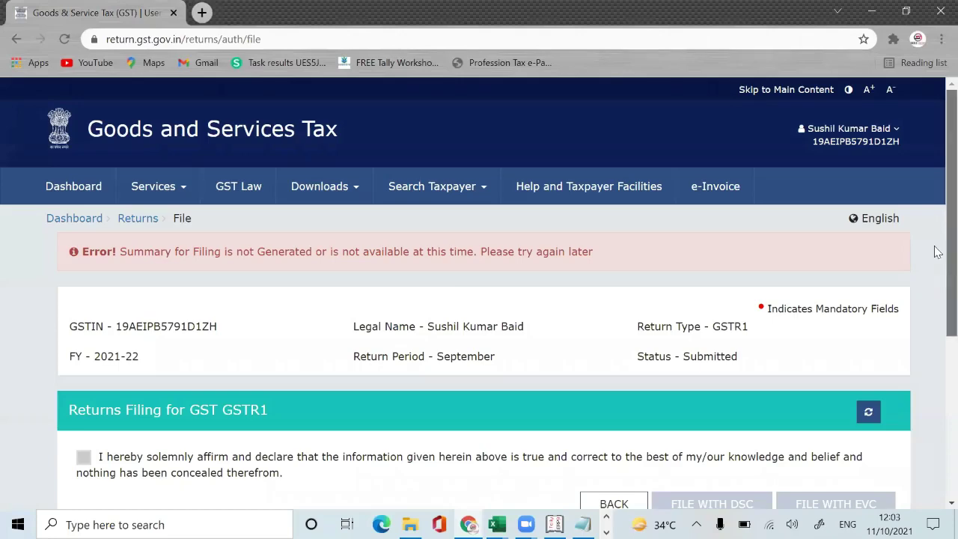
pyautogui.scroll(-2, 934, 234)
pyautogui.scroll(1, 937, 235)
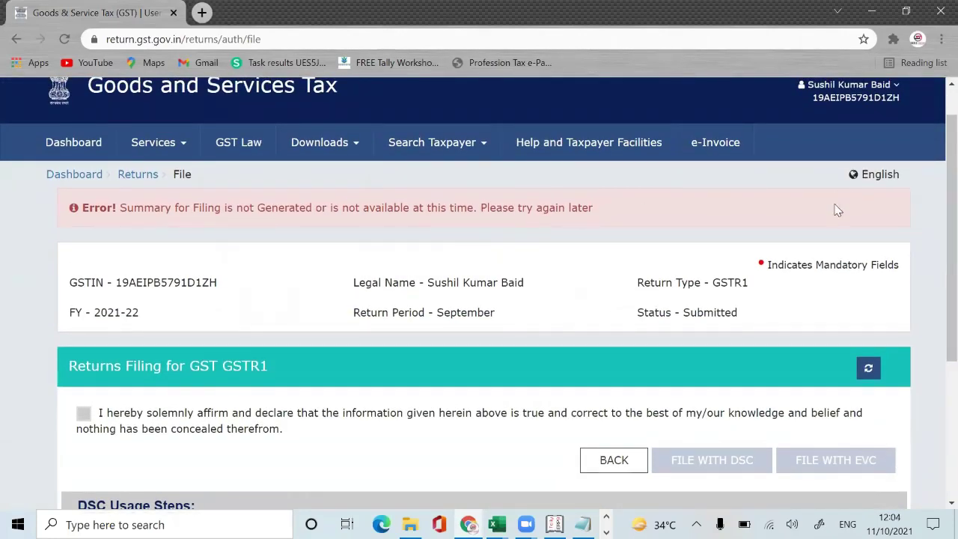
pyautogui.click(866, 368)
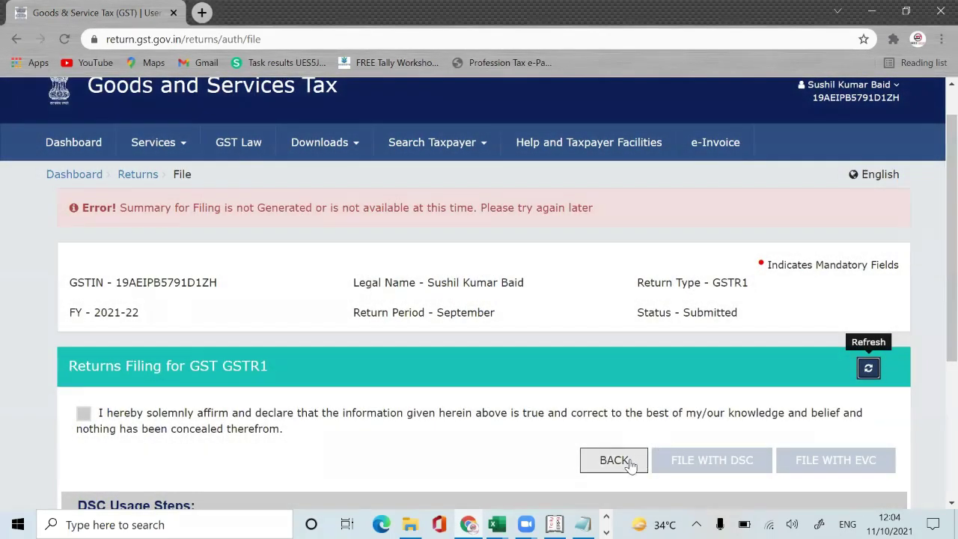
pyautogui.click(629, 463)
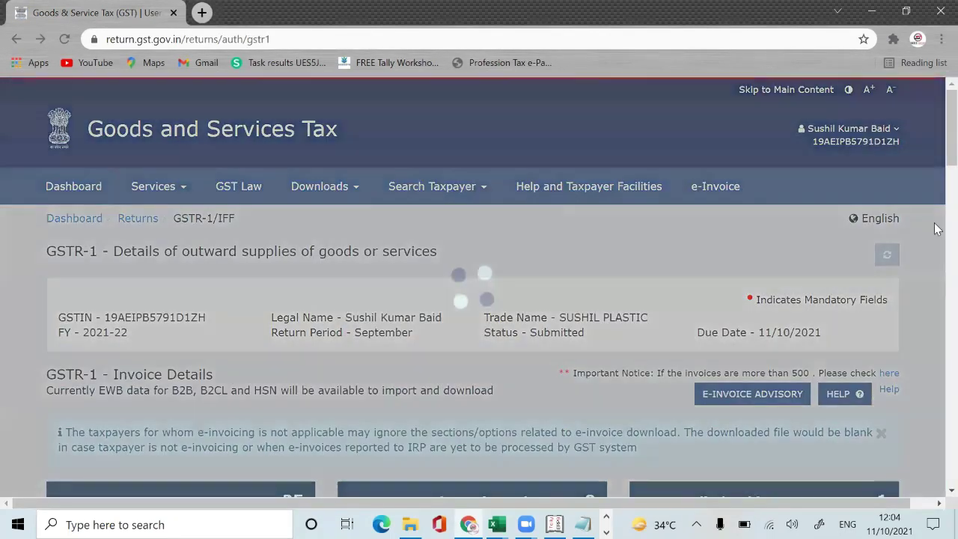
pyautogui.scroll(-20, 935, 208)
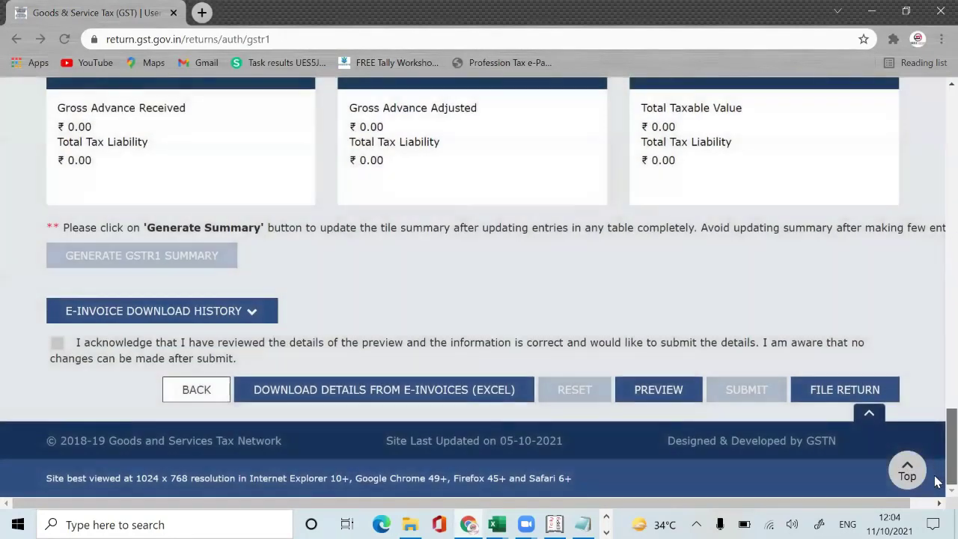
# Step: Save the GSTR-1 summary PDF to the desktop, then reopen and refresh the filing page
pyautogui.click(649, 390)
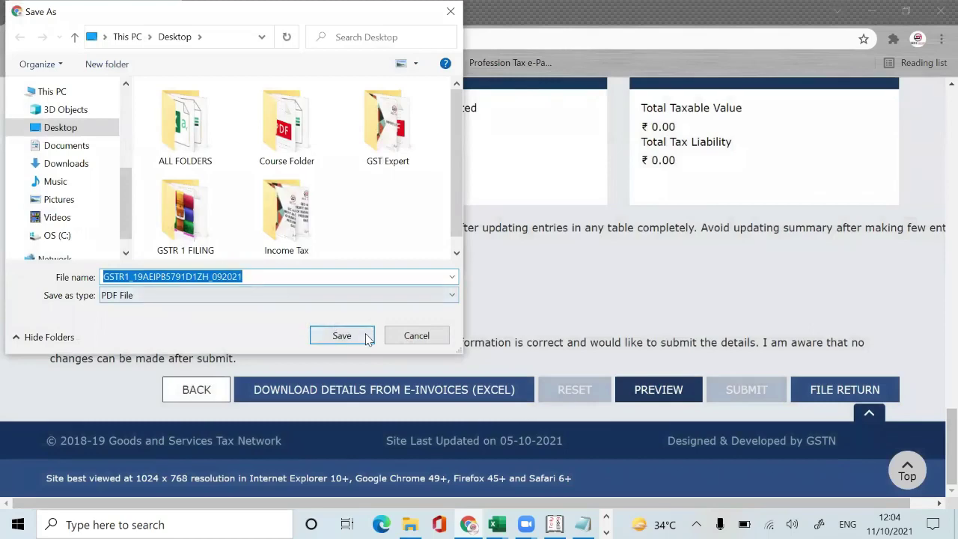
pyautogui.click(367, 335)
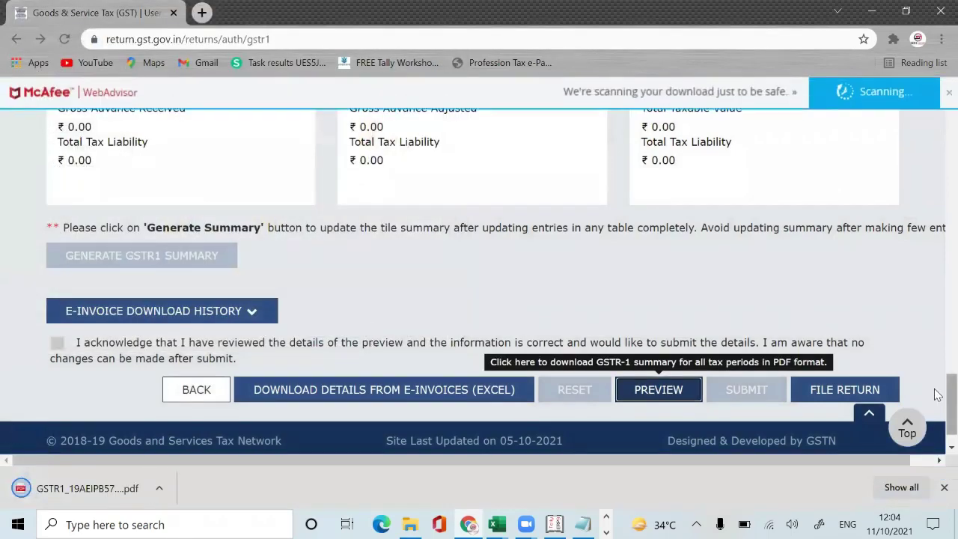
pyautogui.click(858, 389)
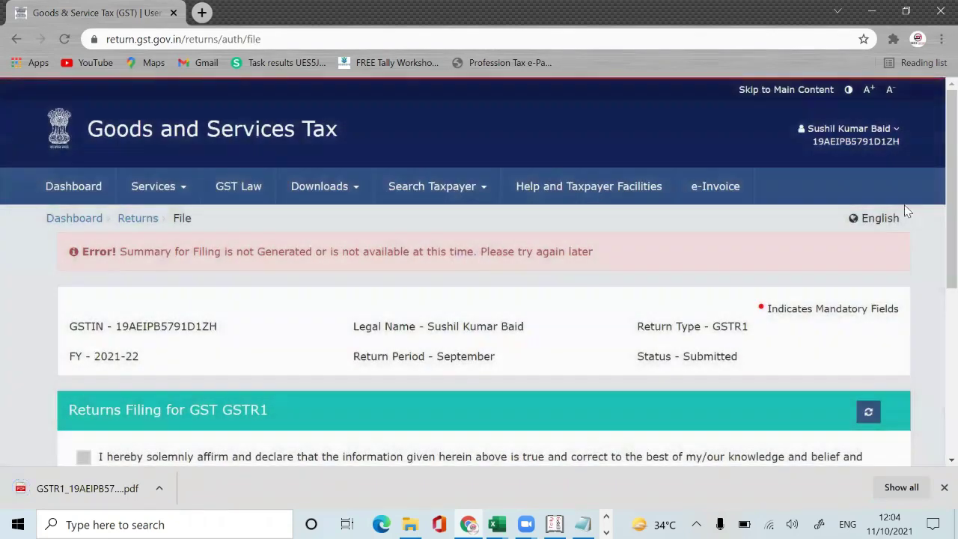
pyautogui.scroll(-2, 934, 224)
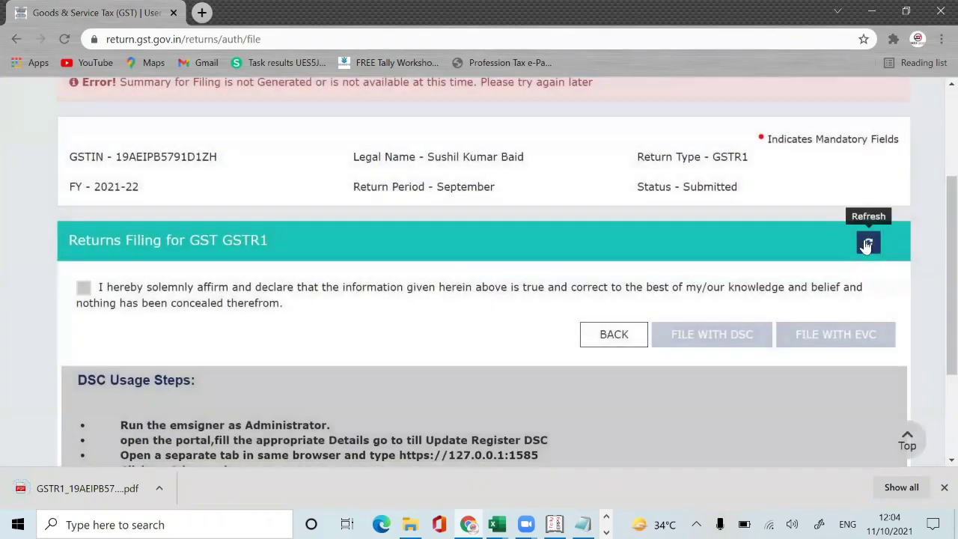
pyautogui.click(867, 245)
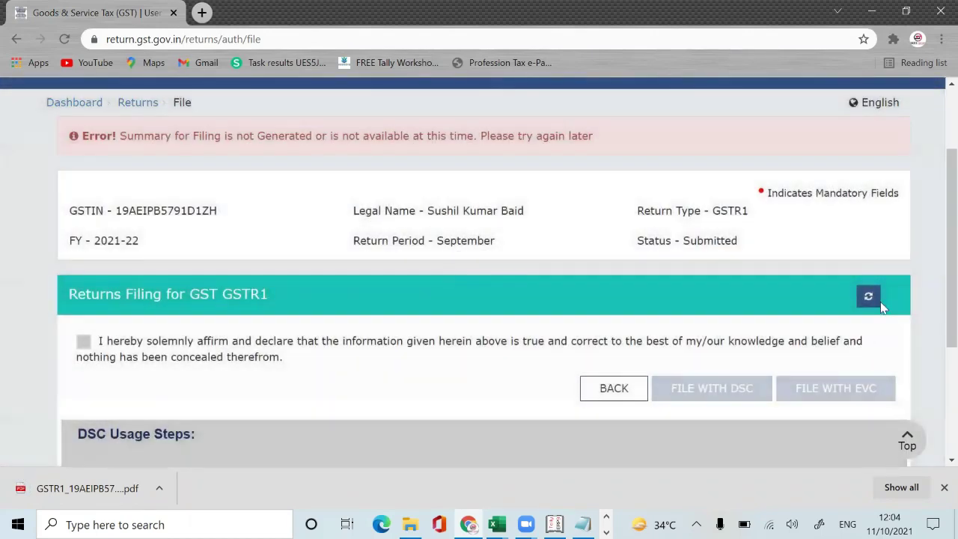
pyautogui.click(868, 296)
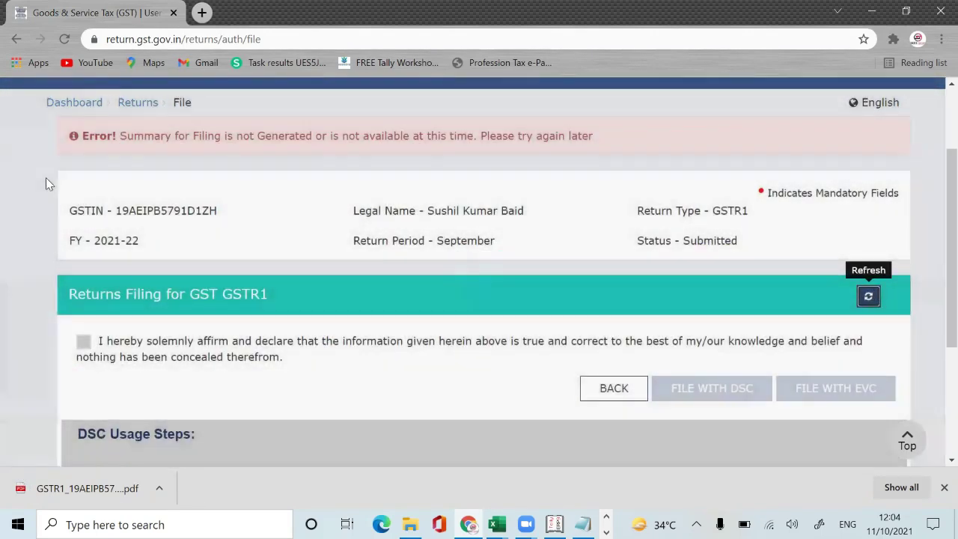
pyautogui.click(153, 109)
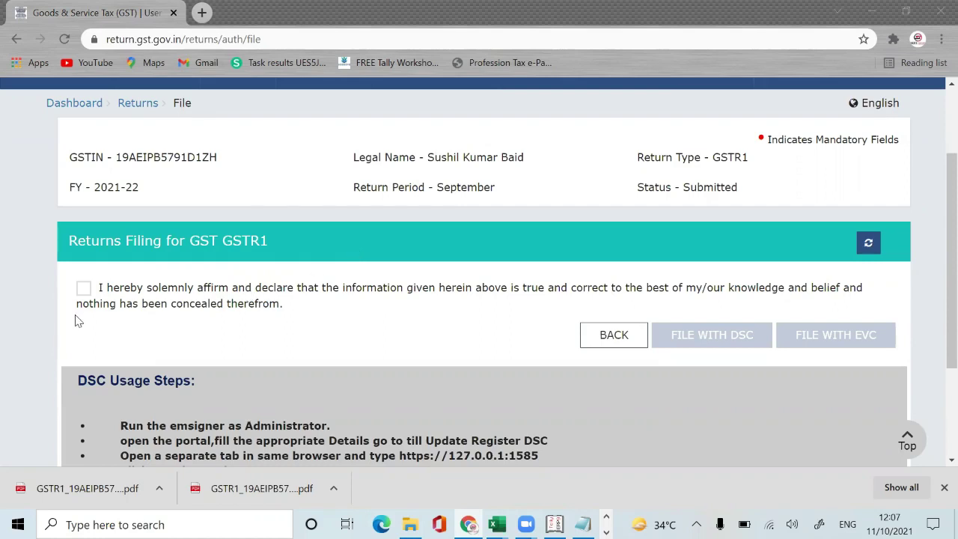
# Step: Affirm the declaration, select the authorised signatory and file the return with EVC
pyautogui.click(83, 290)
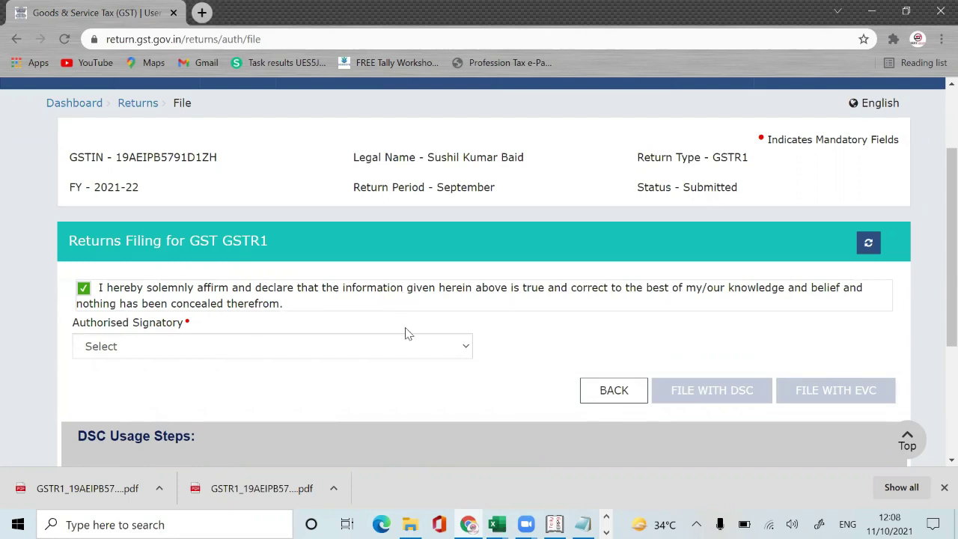
pyautogui.click(352, 351)
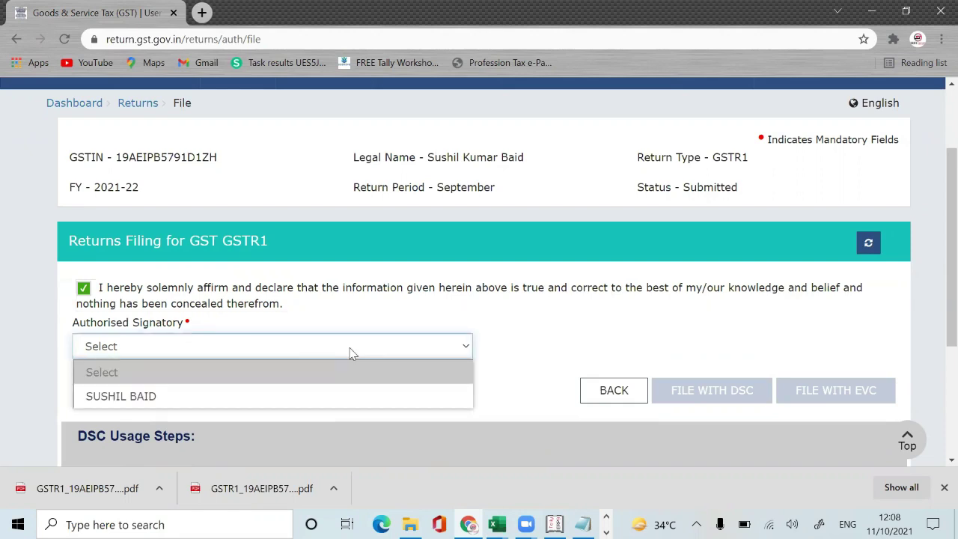
pyautogui.click(298, 394)
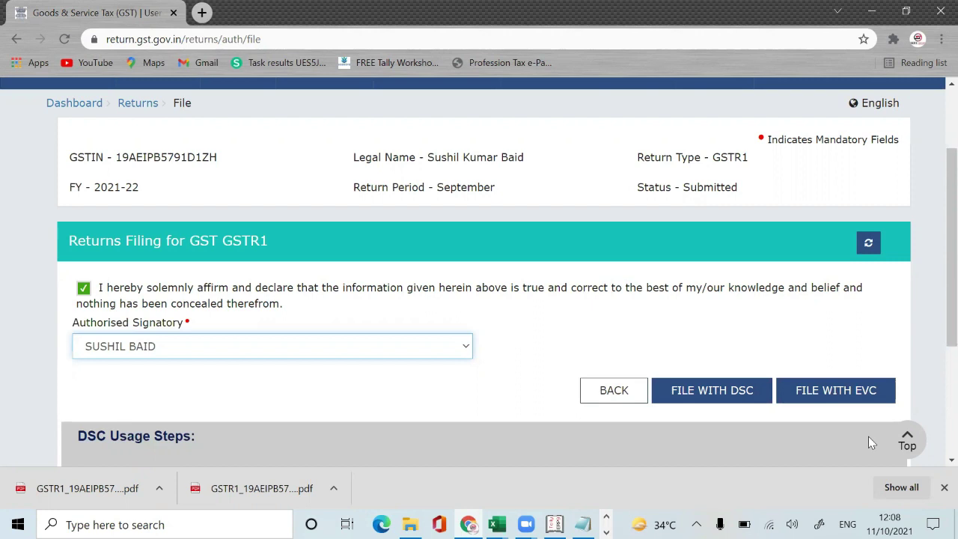
pyautogui.click(870, 398)
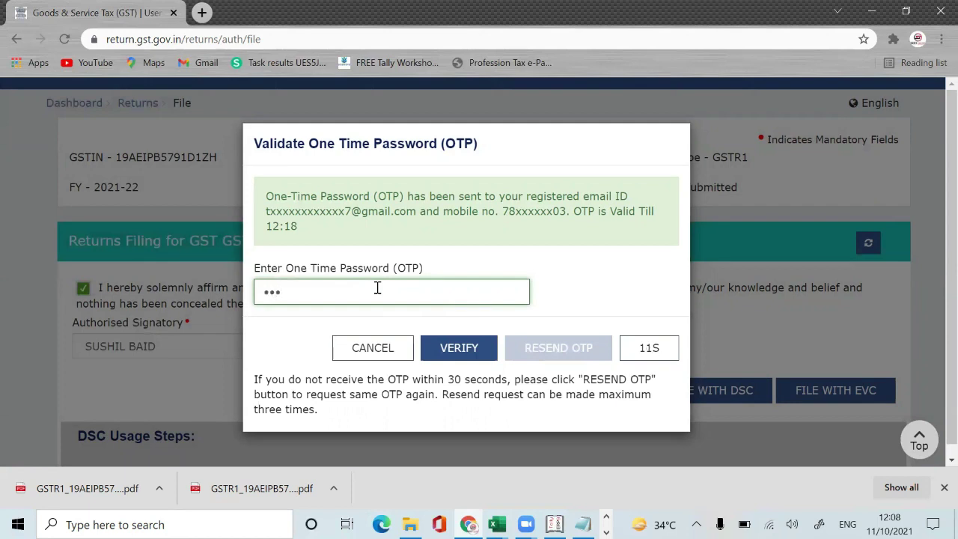
# Step: Enter the OTP and verify it so the September 2021 GSTR-1 shows Filed with an acknowledgement number
pyautogui.write('1')
pyautogui.click(476, 351)
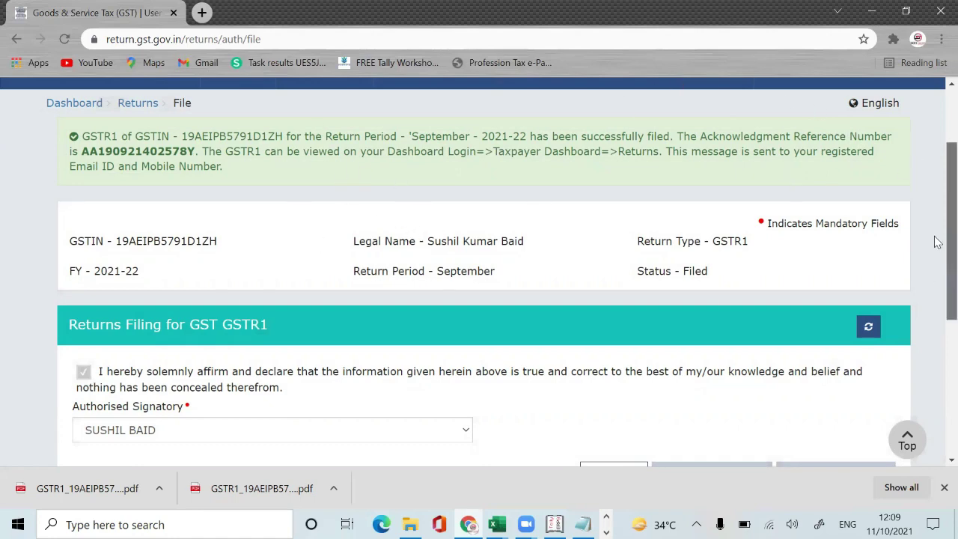
pyautogui.scroll(-3, 935, 344)
pyautogui.scroll(1, 938, 277)
pyautogui.scroll(2, 938, 269)
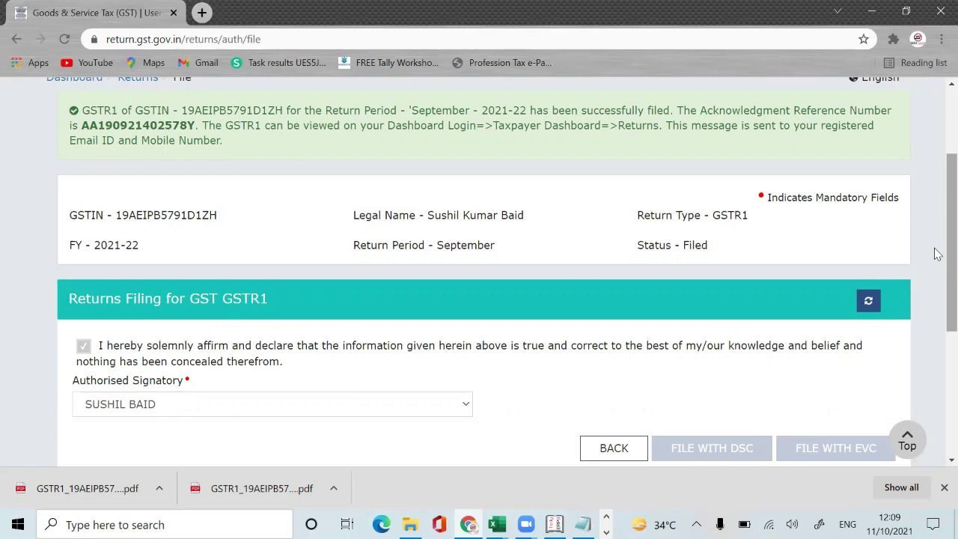
pyautogui.scroll(2, 937, 255)
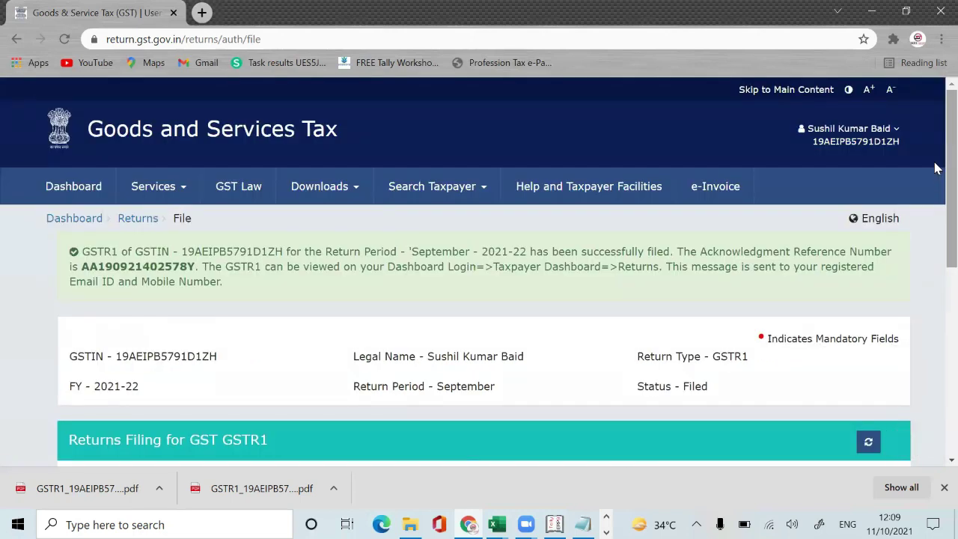